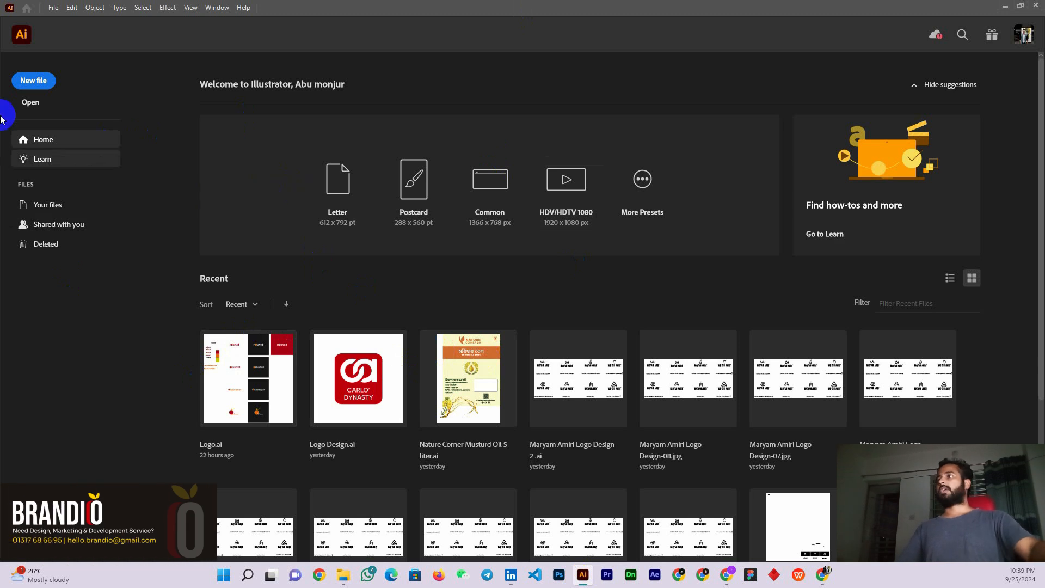
Create a new document from the recent Web-Large preset, 1920 x 1080 px
{"action": "left_click", "coordinate": [34, 80]}
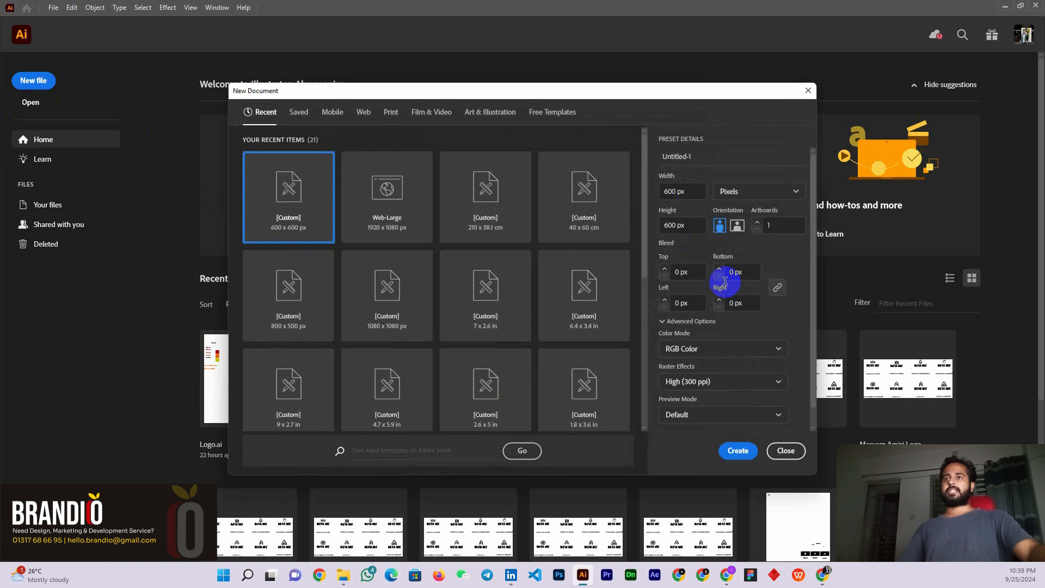
{"action": "left_click", "coordinate": [401, 221]}
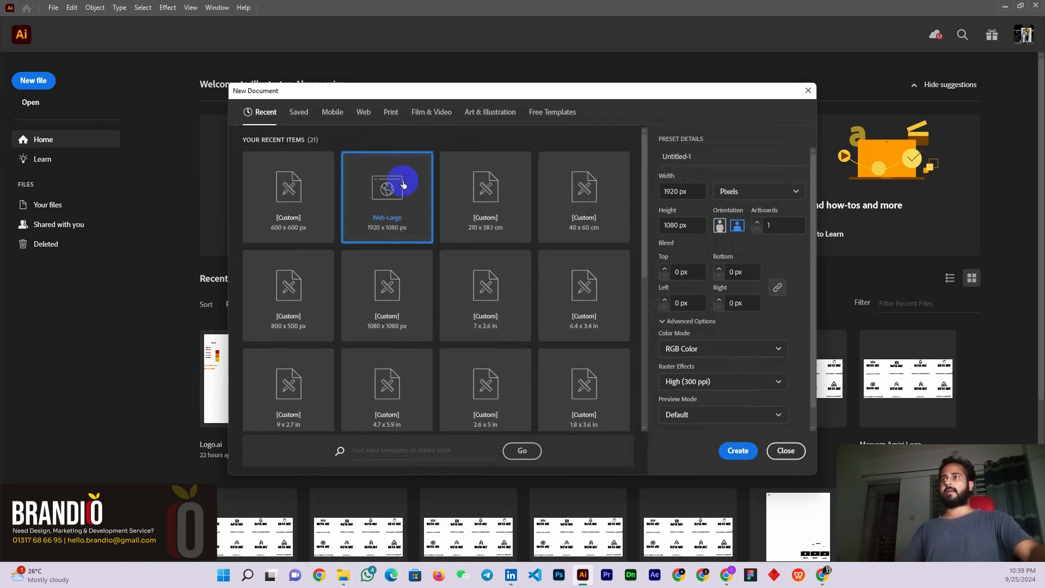
{"action": "left_click", "coordinate": [722, 450]}
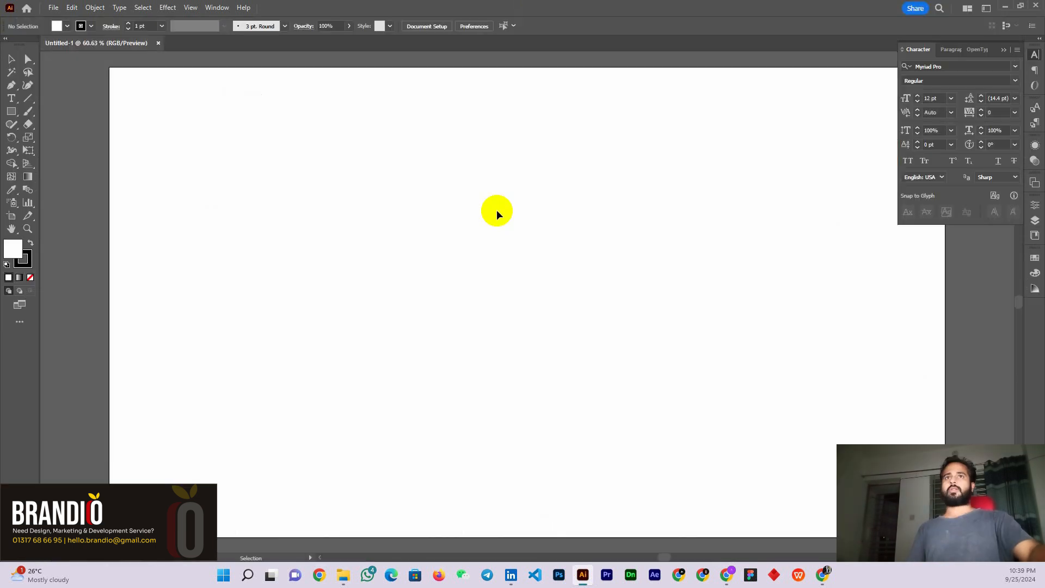
Collapse the Character panel and dock the floating Transform, Align and Pathfinder group as icons with the other collapsed panels
{"action": "left_click_drag", "start_coordinate": [1026, 247], "coordinate": [917, 237]}
{"action": "left_click", "coordinate": [997, 53]}
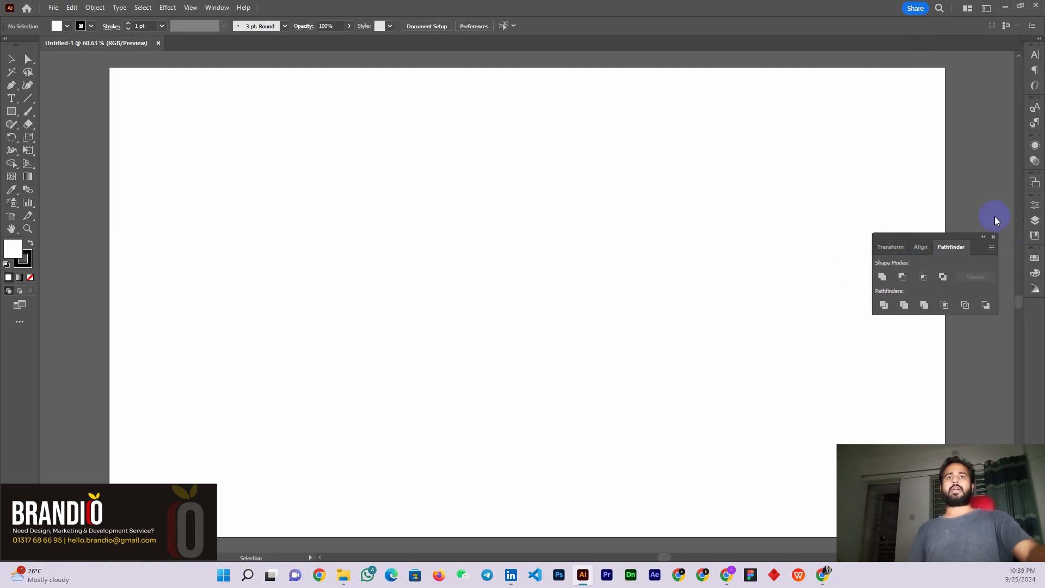
{"action": "left_click", "coordinate": [985, 237]}
{"action": "left_click_drag", "start_coordinate": [889, 240], "coordinate": [1026, 313]}
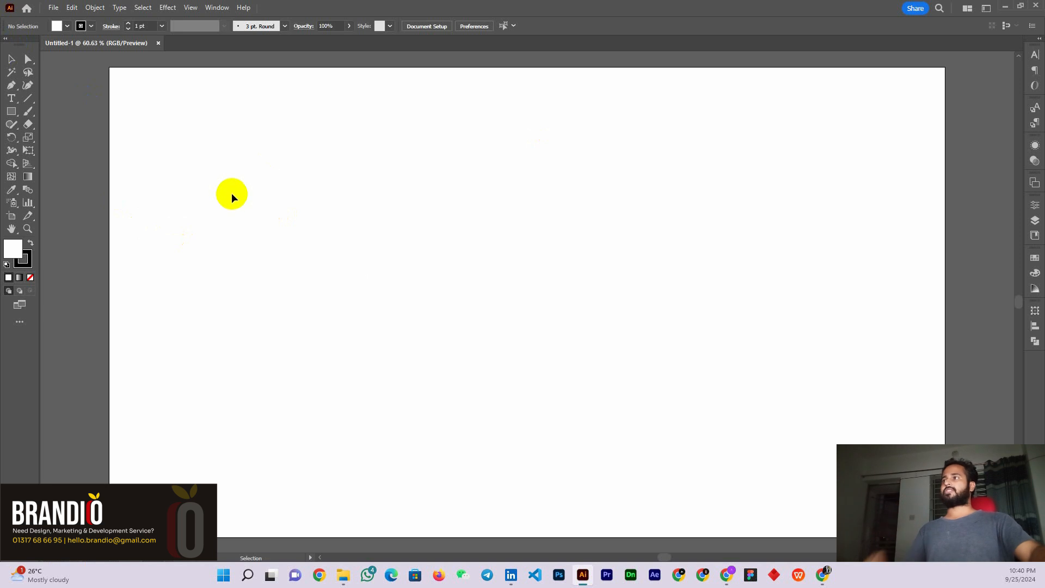
Tear off the type tools into a floating toolbar and place it over the artboard's upper-left corner
{"action": "left_click", "coordinate": [9, 59]}
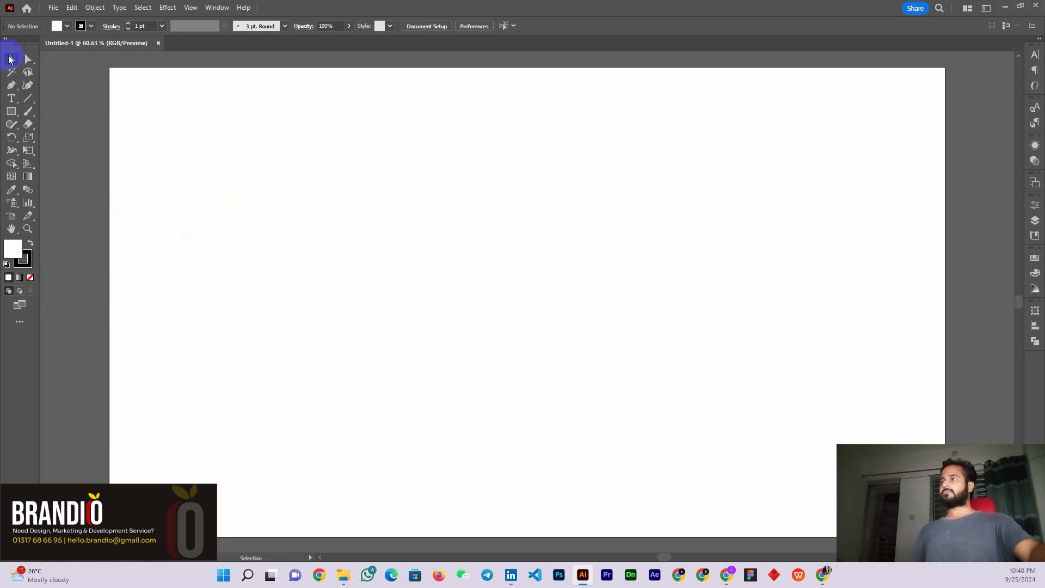
{"action": "right_click", "coordinate": [11, 98]}
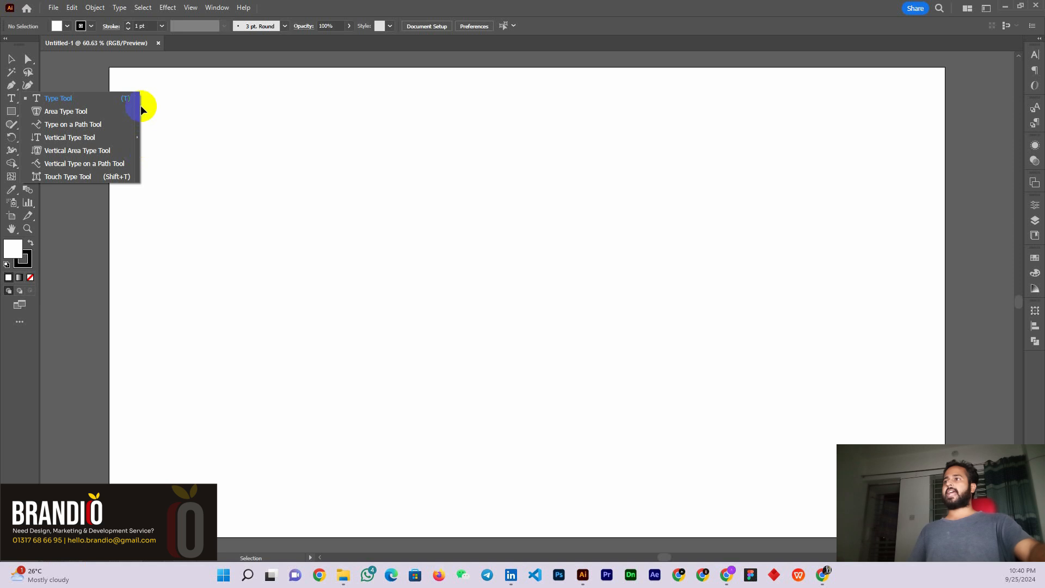
{"action": "left_click", "coordinate": [138, 142]}
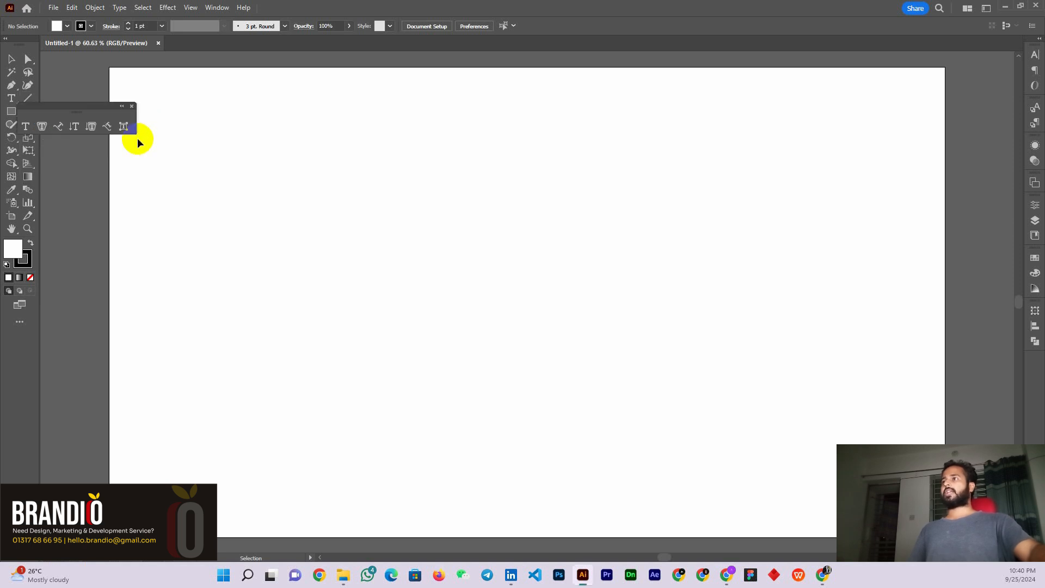
{"action": "left_click_drag", "start_coordinate": [73, 117], "coordinate": [160, 76]}
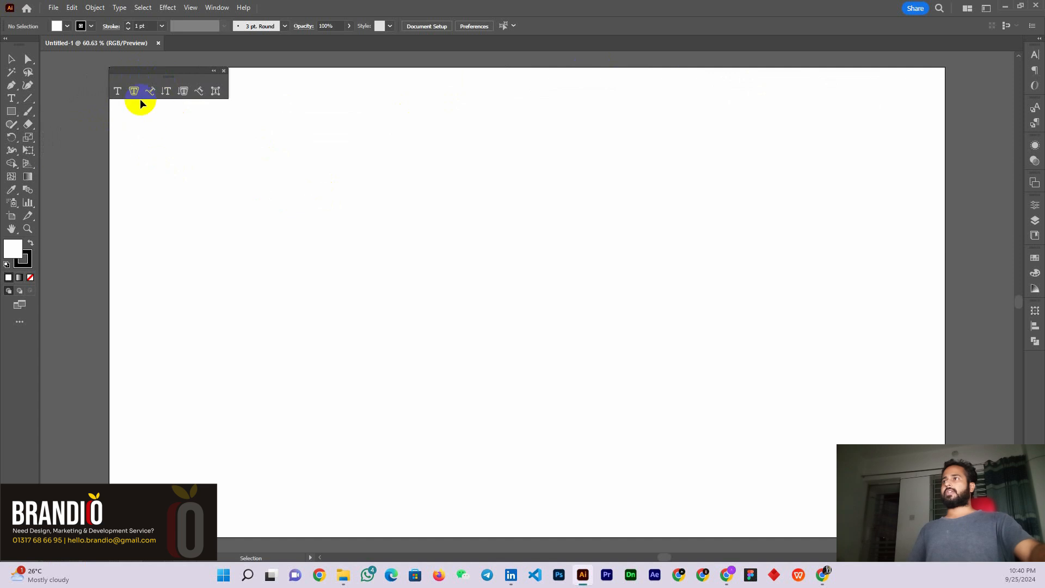
{"action": "left_click", "coordinate": [119, 91]}
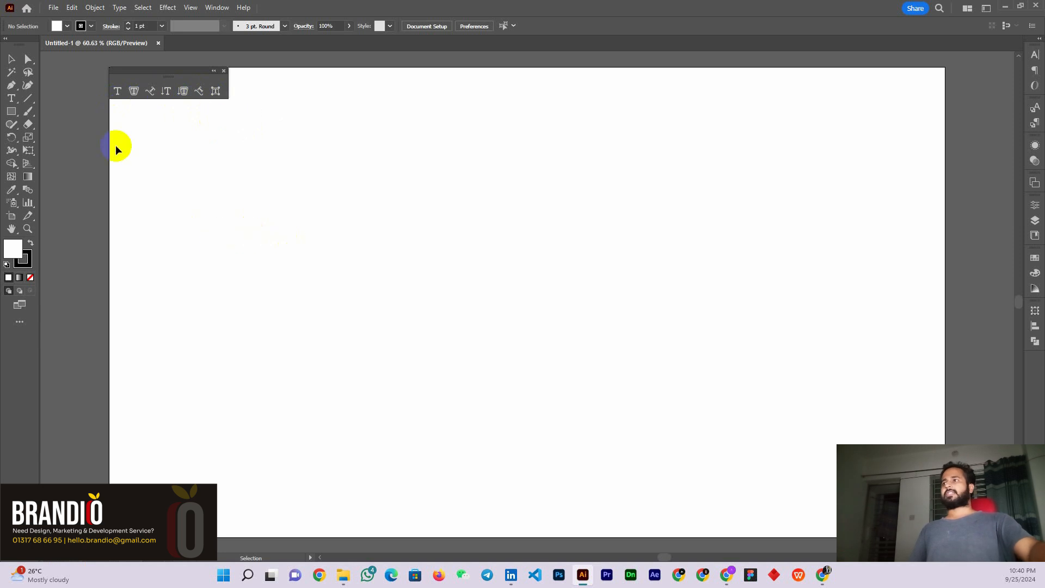
{"action": "left_click", "coordinate": [118, 92]}
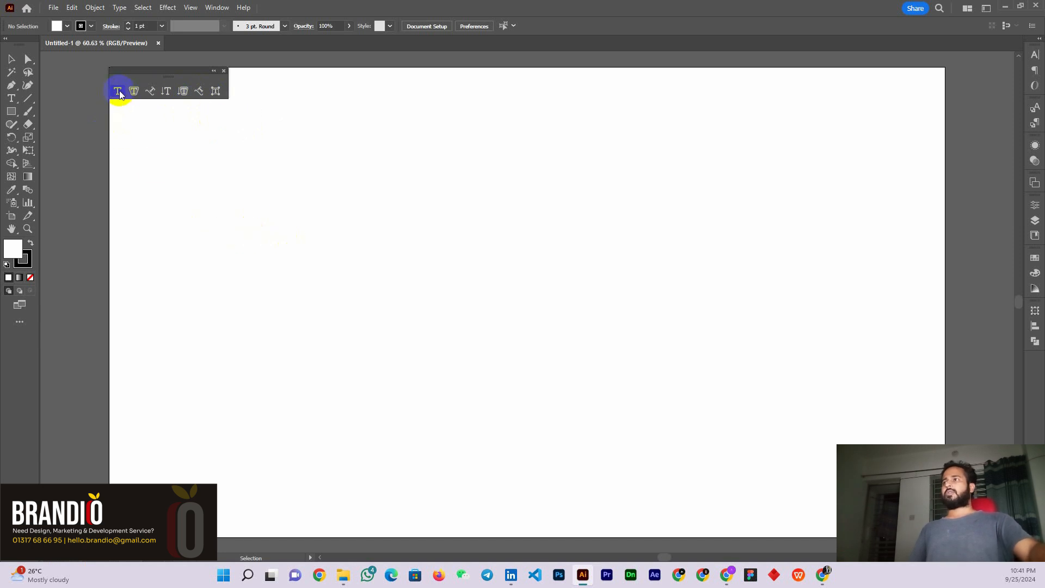
{"action": "left_click", "coordinate": [118, 92]}
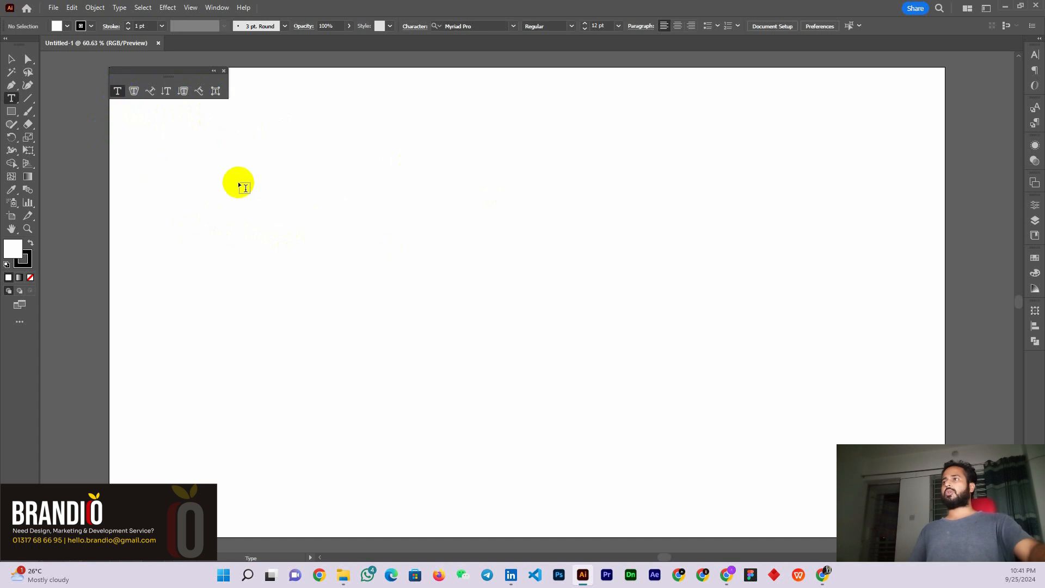
{"action": "left_click", "coordinate": [117, 93]}
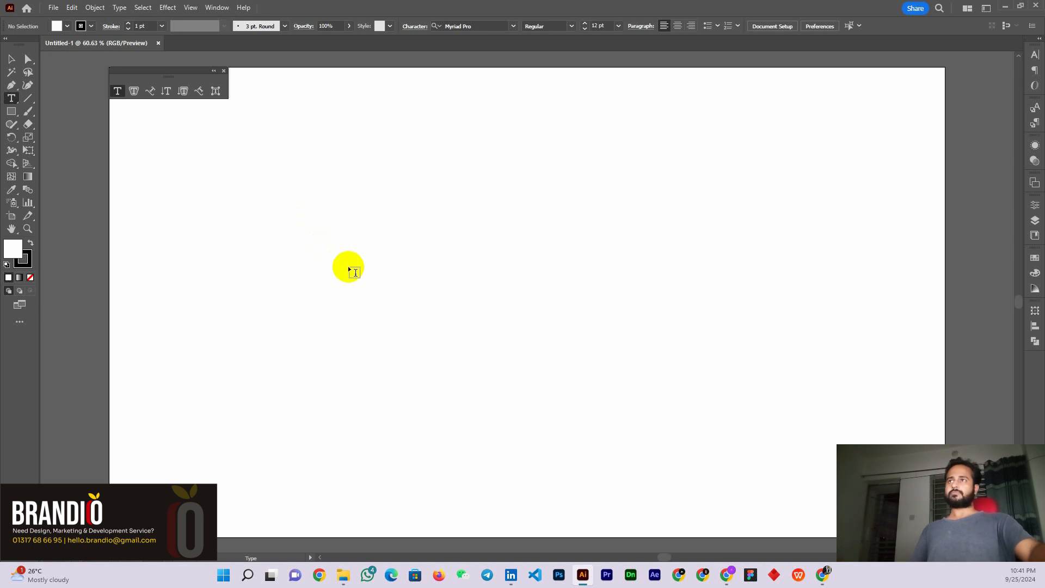
{"action": "left_click", "coordinate": [118, 91]}
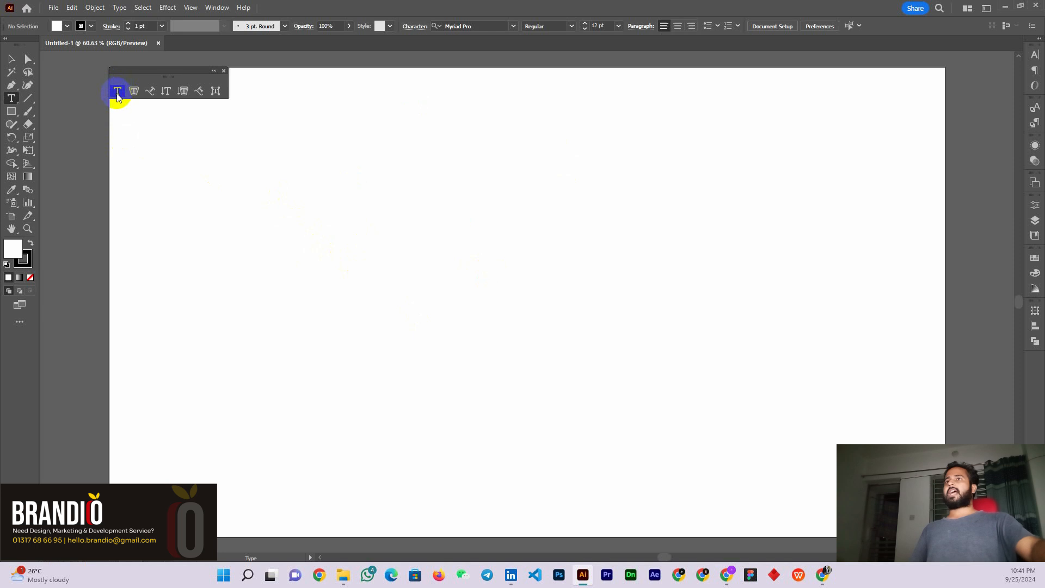
{"action": "left_click", "coordinate": [583, 25]}
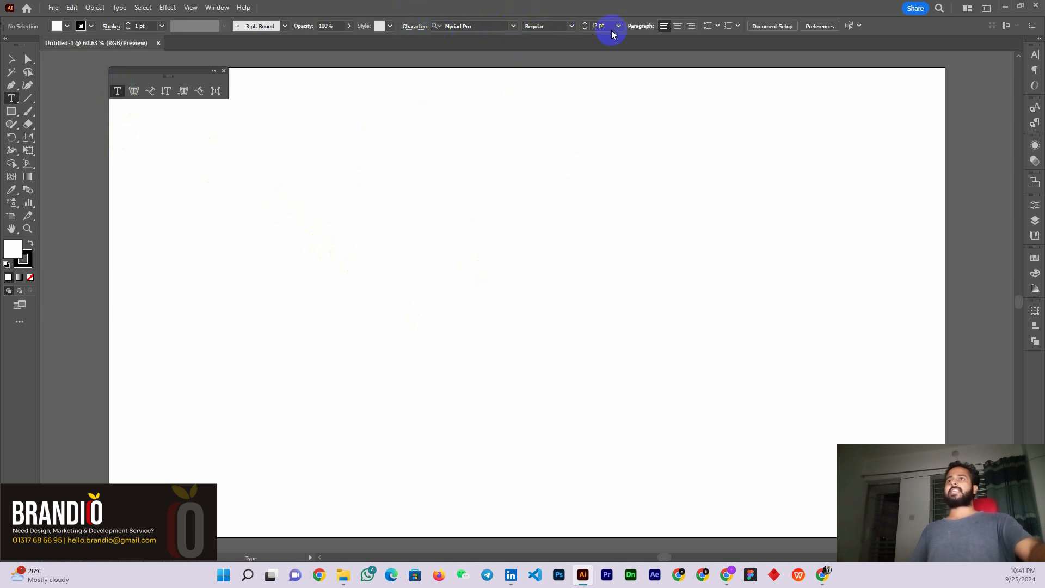
{"action": "left_click", "coordinate": [11, 58]}
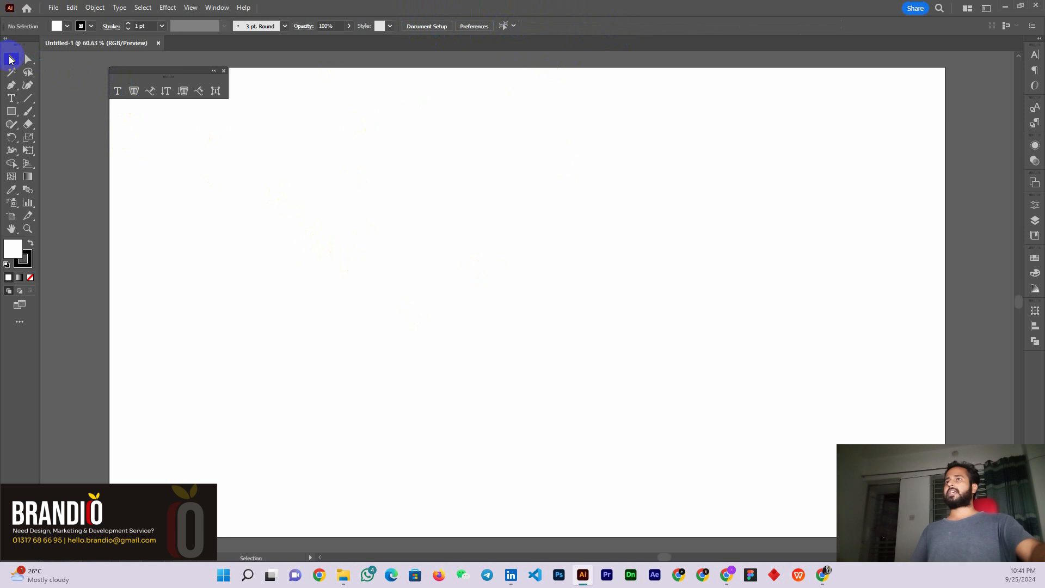
Place a "Lorem ipsum" point text on the artboard with the Type tool and move the contextual task bar well below it
{"action": "left_click", "coordinate": [119, 92]}
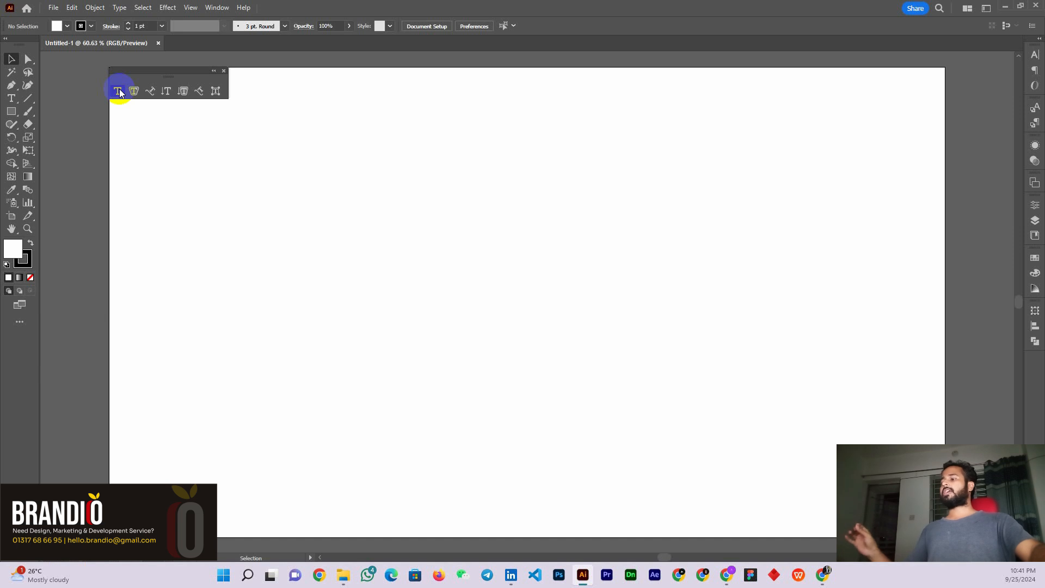
{"action": "left_click", "coordinate": [119, 92]}
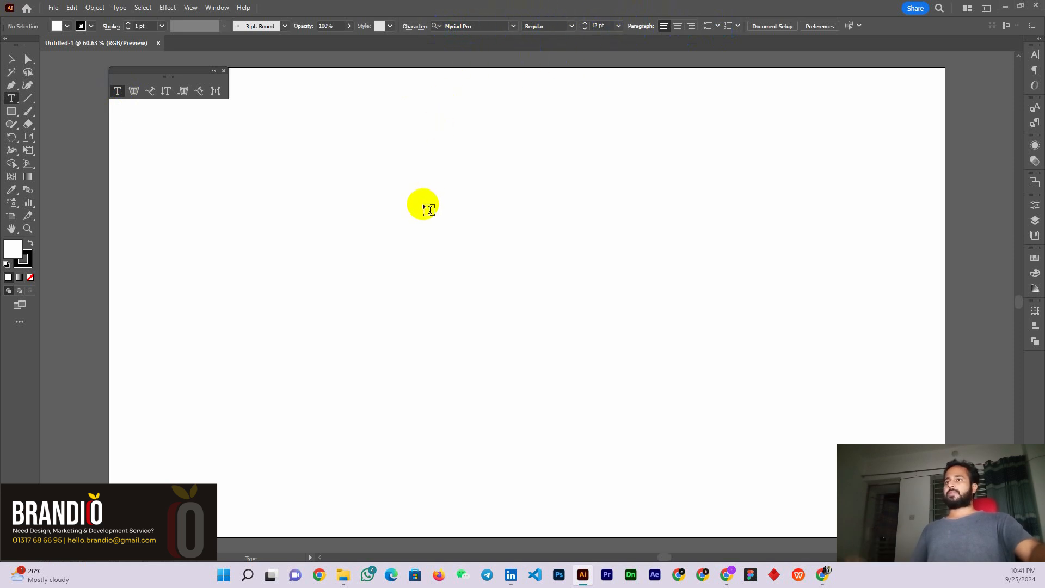
{"action": "left_click", "coordinate": [328, 187]}
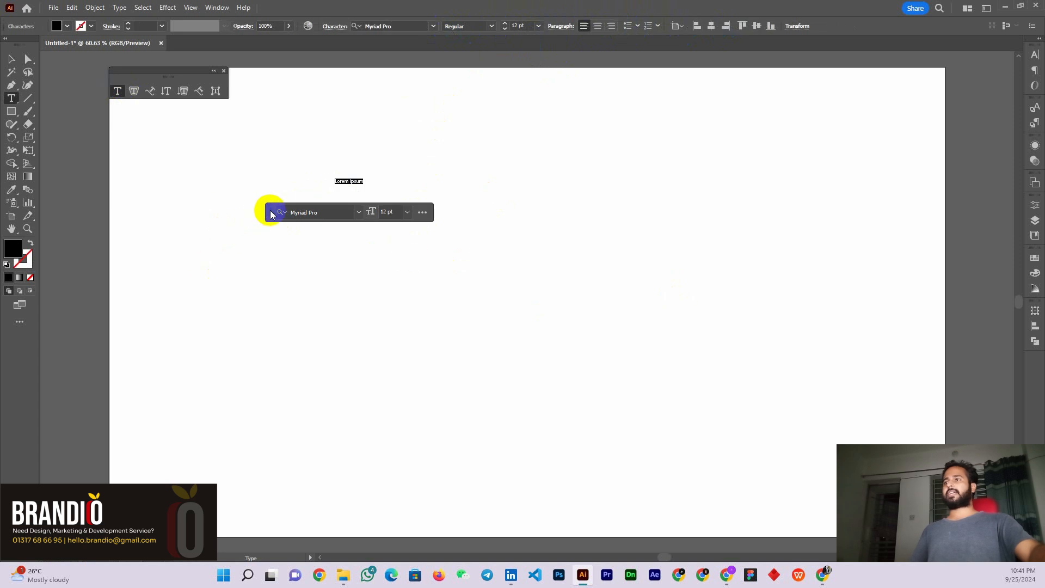
{"action": "left_click_drag", "start_coordinate": [270, 212], "coordinate": [276, 448]}
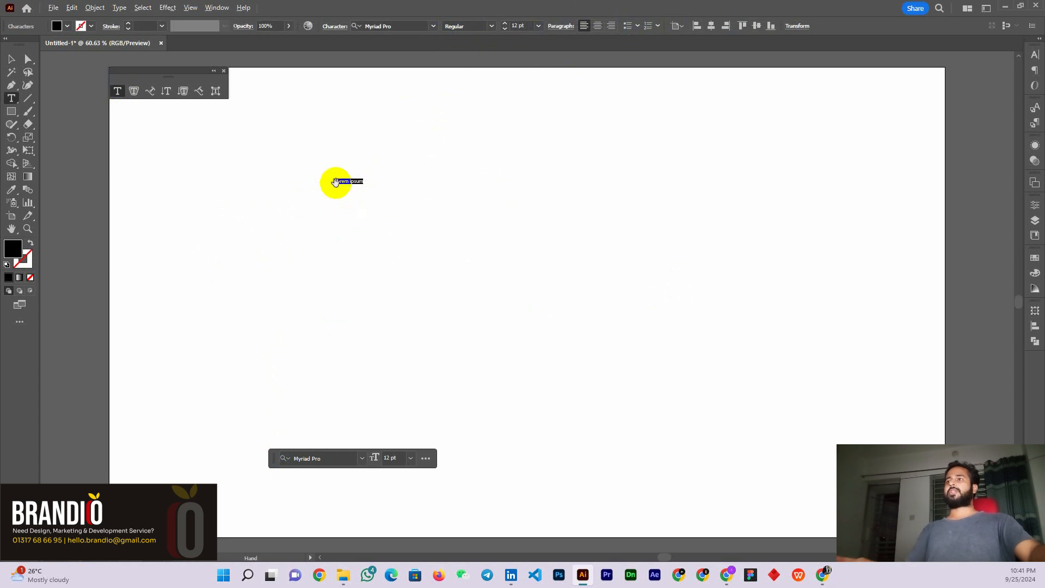
Leave text editing with the Selection tool and move the "Lorem ipsum" text lower on the artboard
{"action": "scroll", "coordinate": [336, 181], "scroll_direction": "up", "scroll_amount": 8}
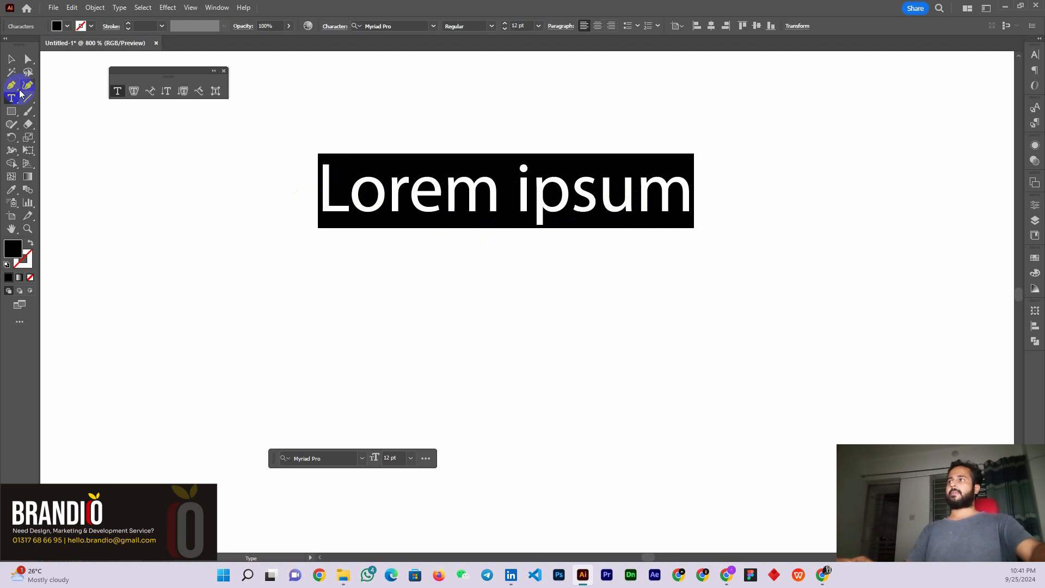
{"action": "left_click", "coordinate": [11, 60]}
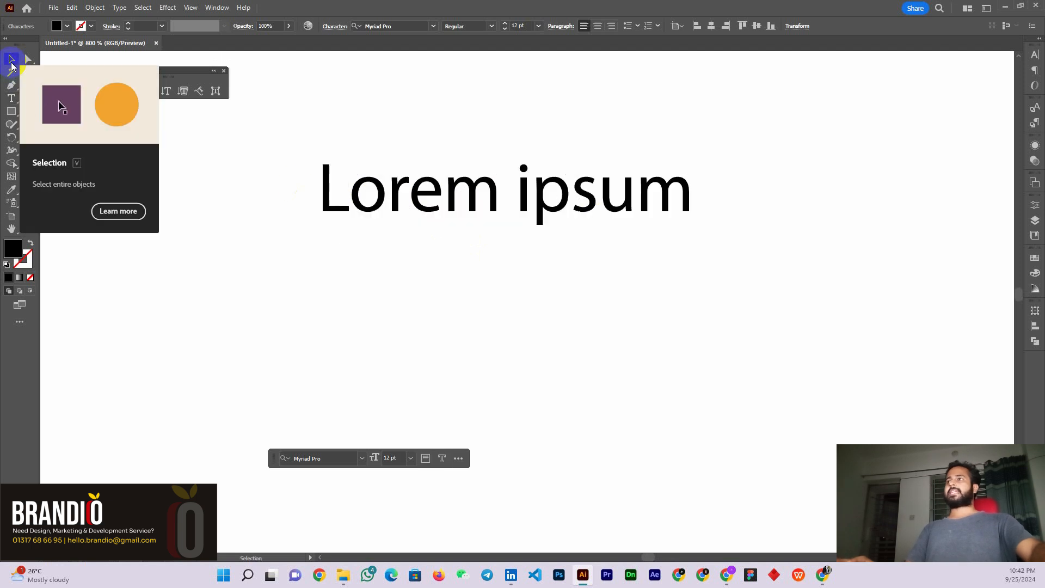
{"action": "left_click", "coordinate": [460, 275]}
{"action": "scroll", "coordinate": [392, 210], "scroll_direction": "down", "scroll_amount": 5}
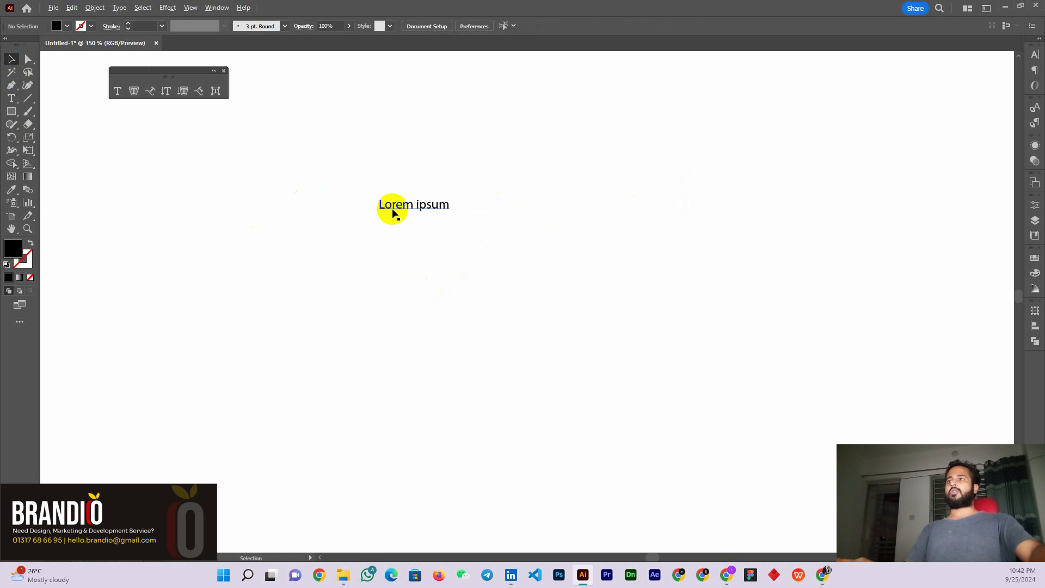
{"action": "left_click_drag", "start_coordinate": [415, 210], "coordinate": [407, 282]}
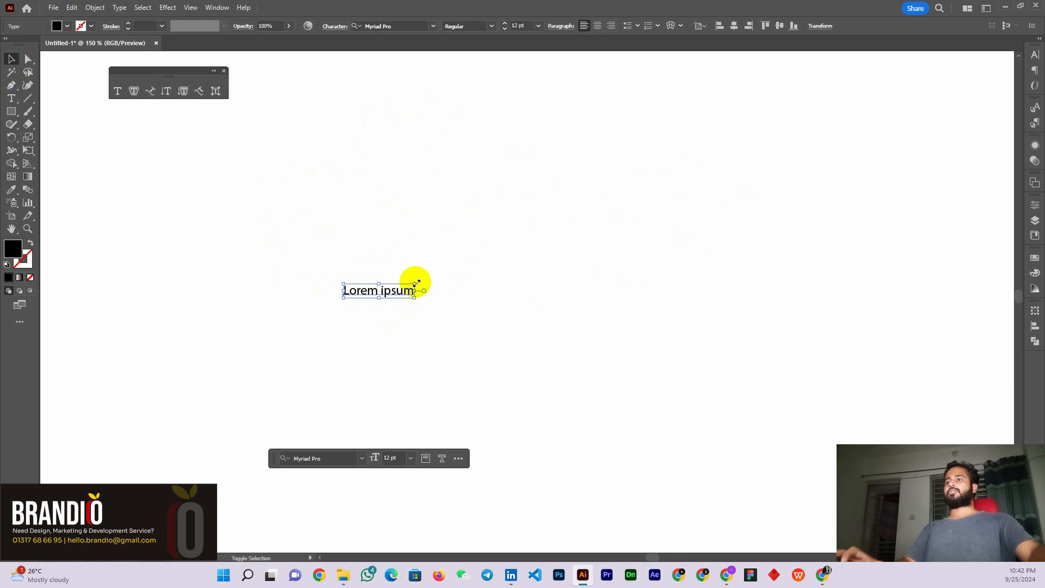
Try enlarging the "Lorem ipsum" text from its bounding box corner, and undo the scaling
{"action": "left_click_drag", "start_coordinate": [417, 283], "coordinate": [712, 234]}
{"action": "key", "text": "ctrl+z"}
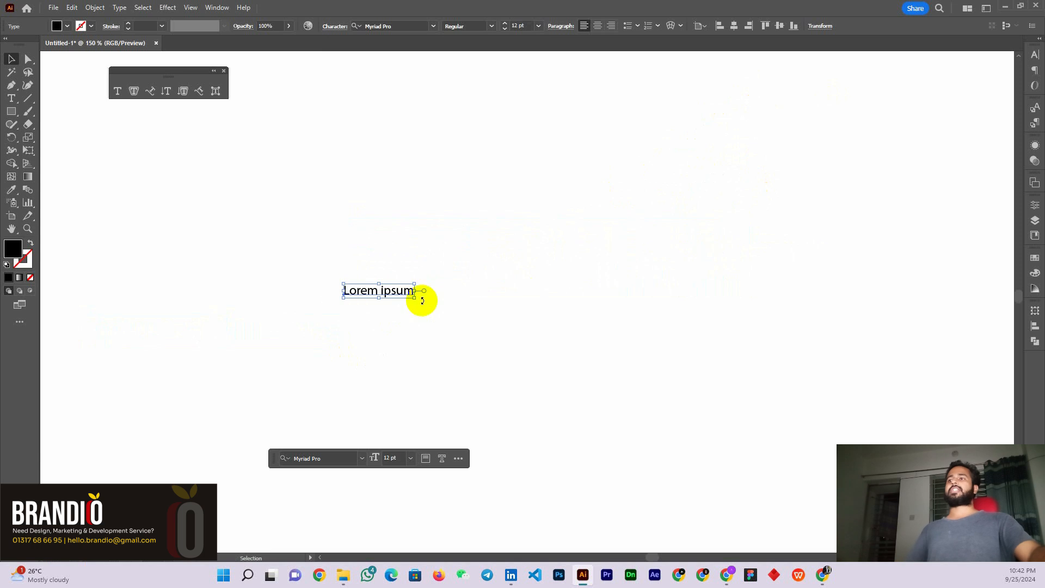
Move the "Lorem ipsum" text back up and set its font size to 72 pt
{"action": "left_click_drag", "start_coordinate": [373, 298], "coordinate": [375, 220]}
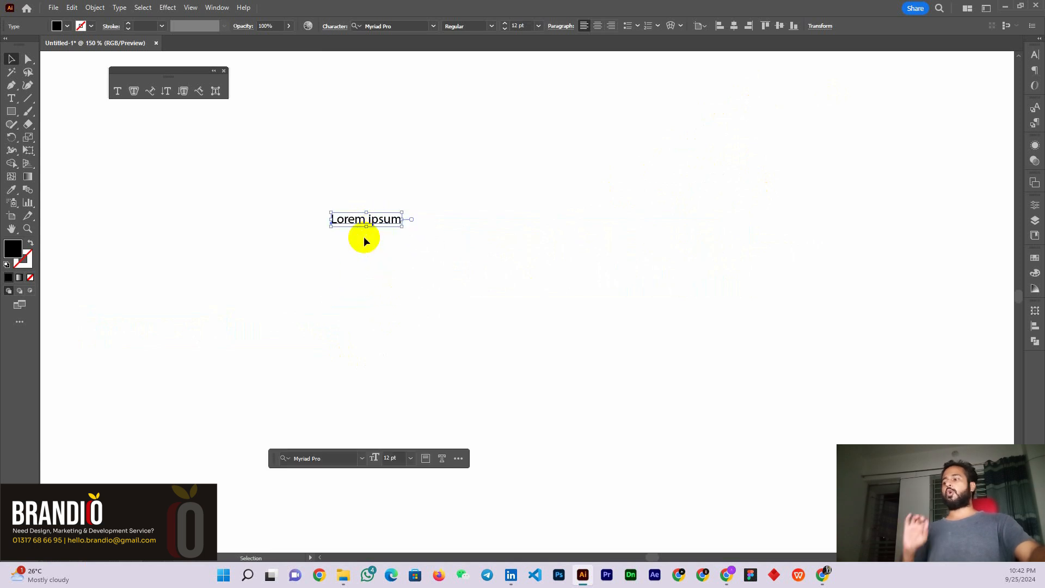
{"action": "left_click", "coordinate": [522, 24]}
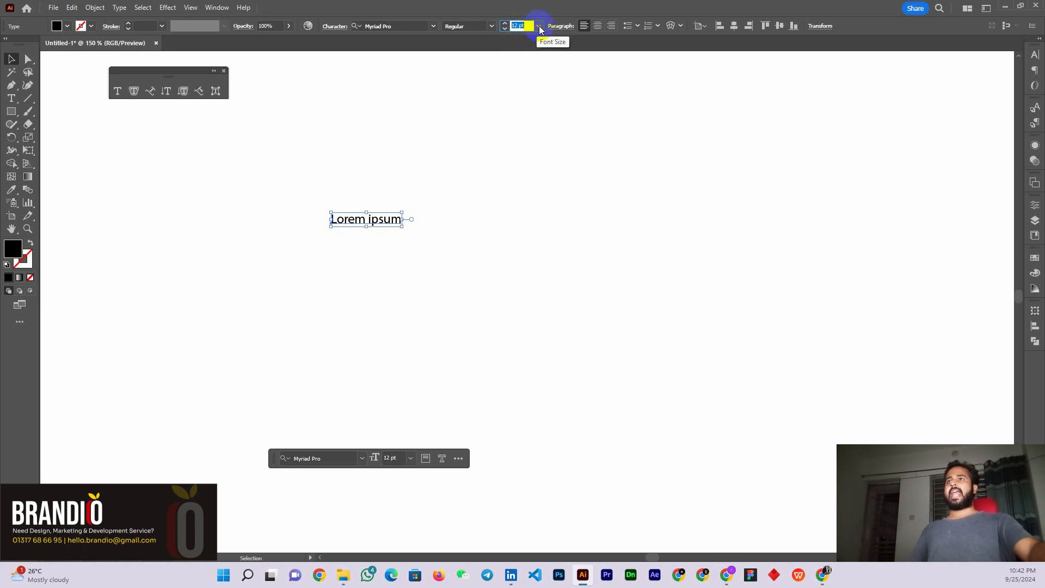
{"action": "left_click", "coordinate": [539, 26]}
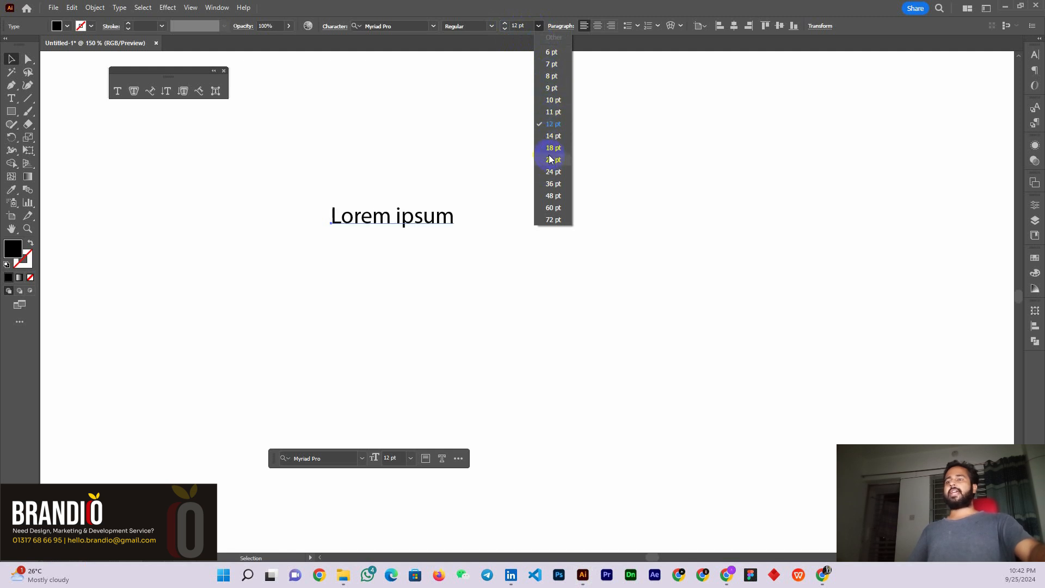
{"action": "left_click", "coordinate": [554, 220]}
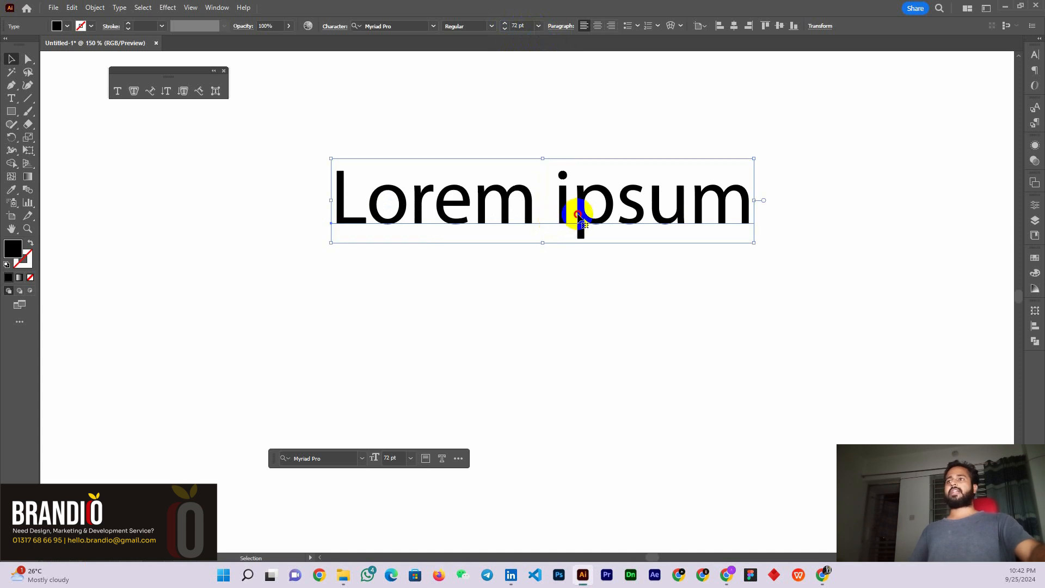
Reposition the enlarged "Lorem ipsum" text within the upper-left area of the artboard
{"action": "left_click_drag", "start_coordinate": [575, 215], "coordinate": [452, 246]}
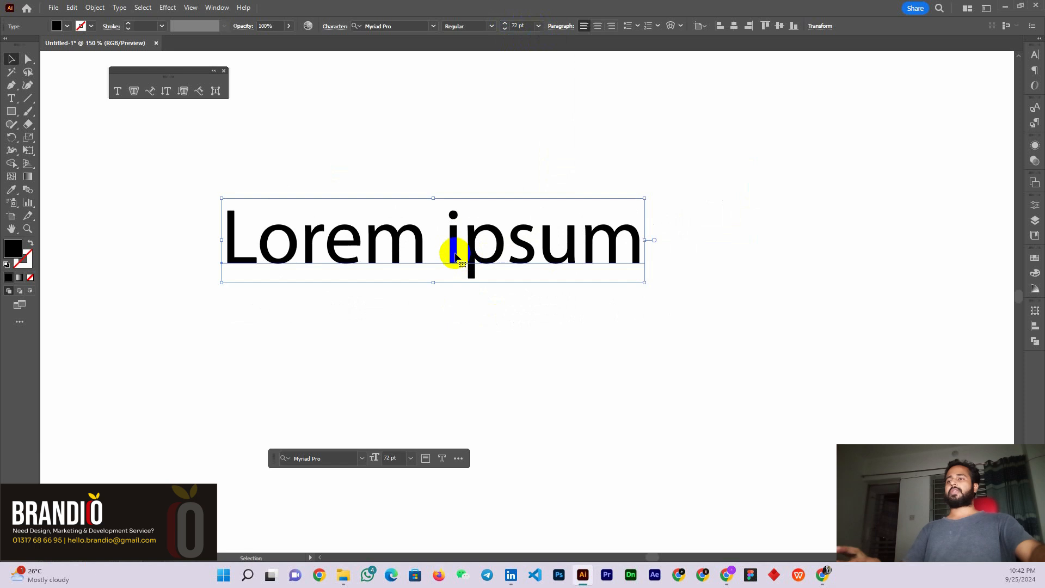
{"action": "key", "text": "ctrl+minus"}
{"action": "key", "text": "ctrl+minus"}
{"action": "key", "text": "ctrl+minus"}
{"action": "key", "text": "ctrl+plus"}
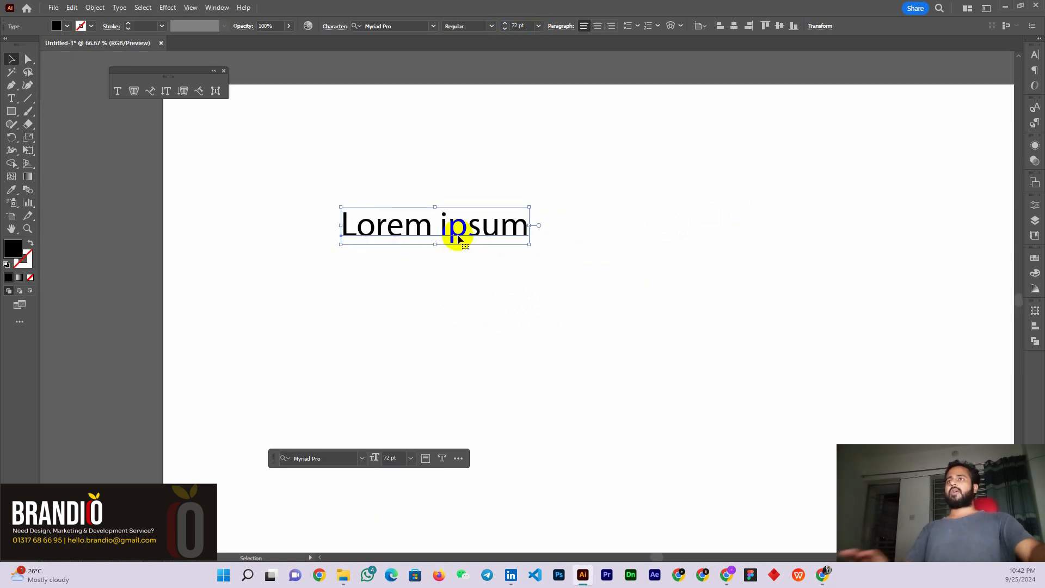
{"action": "mouse_move", "coordinate": [460, 228]}
{"action": "left_mouse_down"}
{"action": "mouse_move", "coordinate": [472, 246]}
{"action": "mouse_move", "coordinate": [457, 240]}
{"action": "left_mouse_up"}
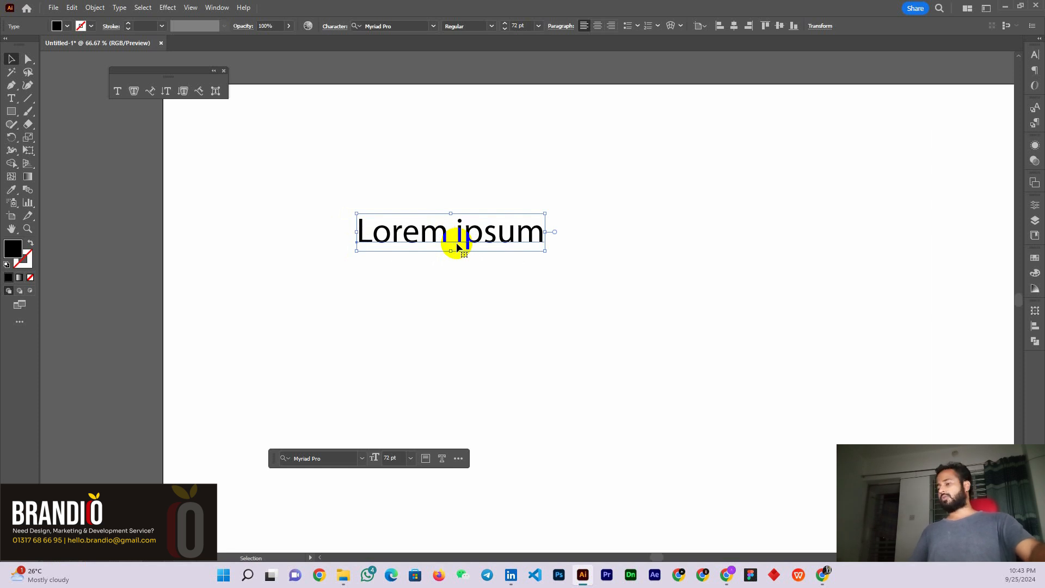
{"action": "left_click_drag", "start_coordinate": [479, 236], "coordinate": [479, 248]}
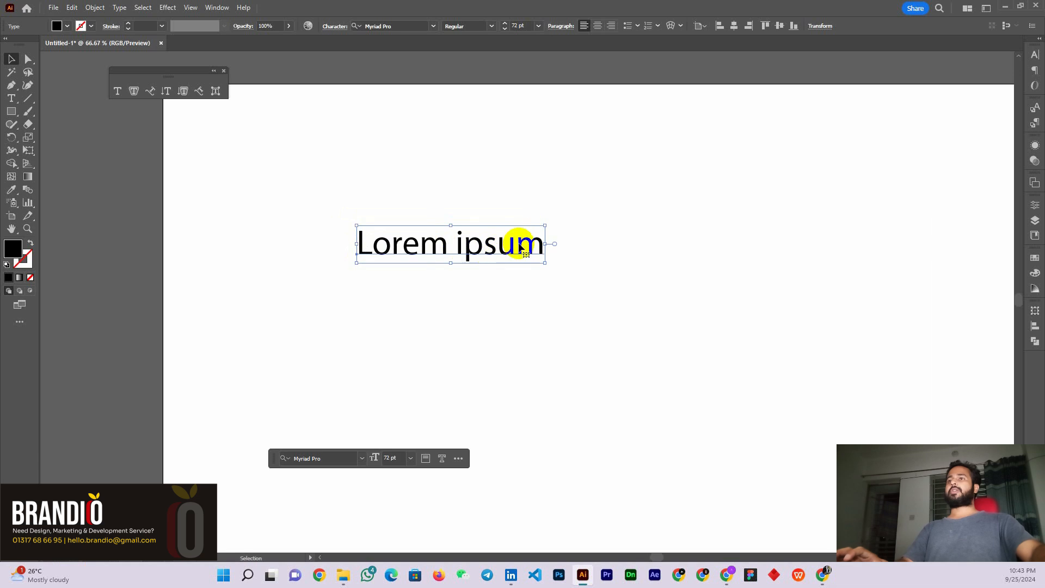
Scale the text up freely from its bounding box corner, reposition it, and scale it down to about 61 pt
{"action": "left_click_drag", "start_coordinate": [545, 225], "coordinate": [798, 217]}
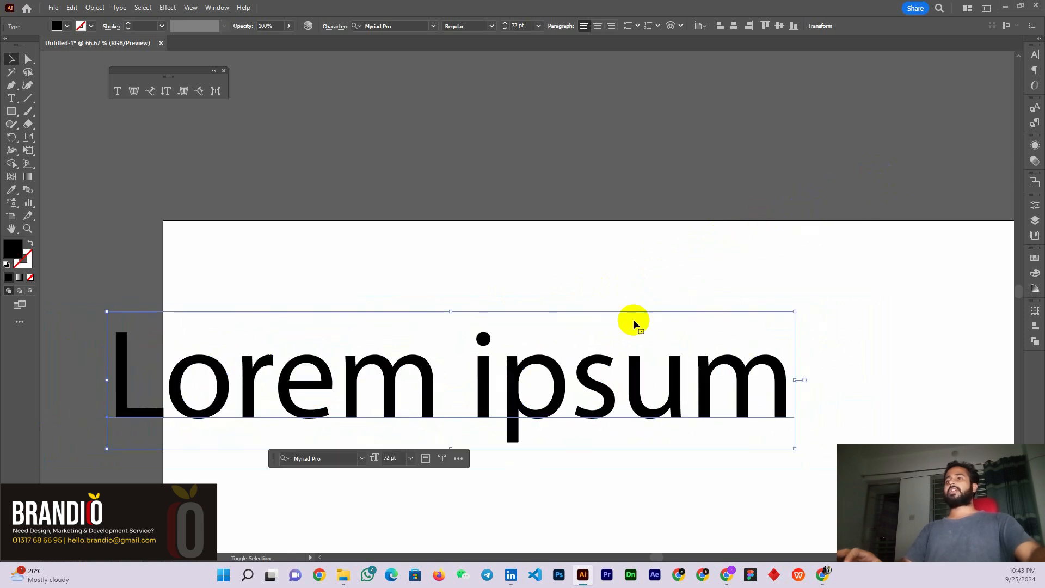
{"action": "left_click_drag", "start_coordinate": [517, 395], "coordinate": [595, 341]}
{"action": "left_click_drag", "start_coordinate": [873, 253], "coordinate": [656, 311]}
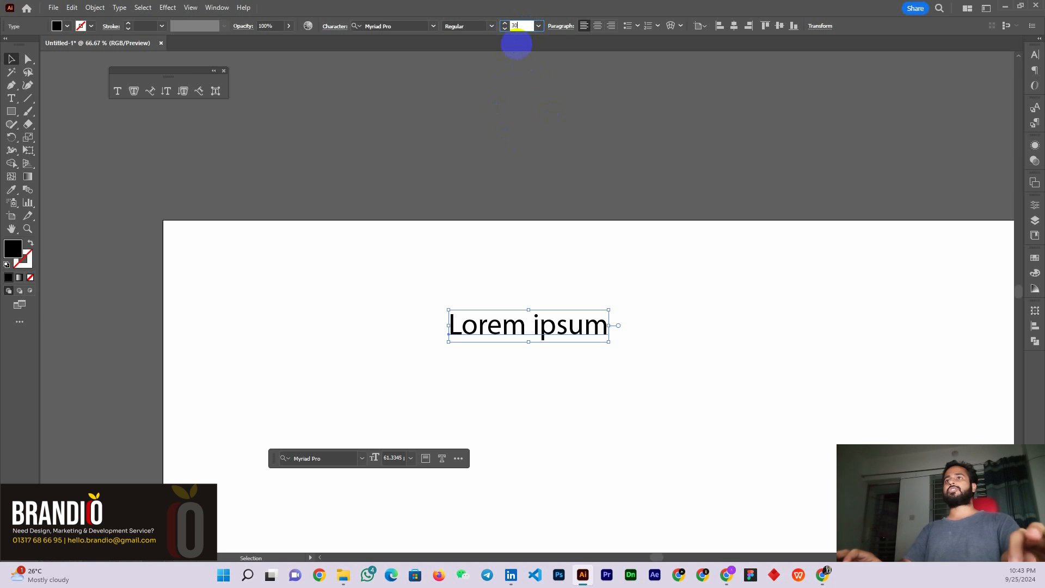
Set the "Lorem ipsum" text's font size to 300 pt and shift the text left onto the visible artboard
{"action": "type", "text": "0"}
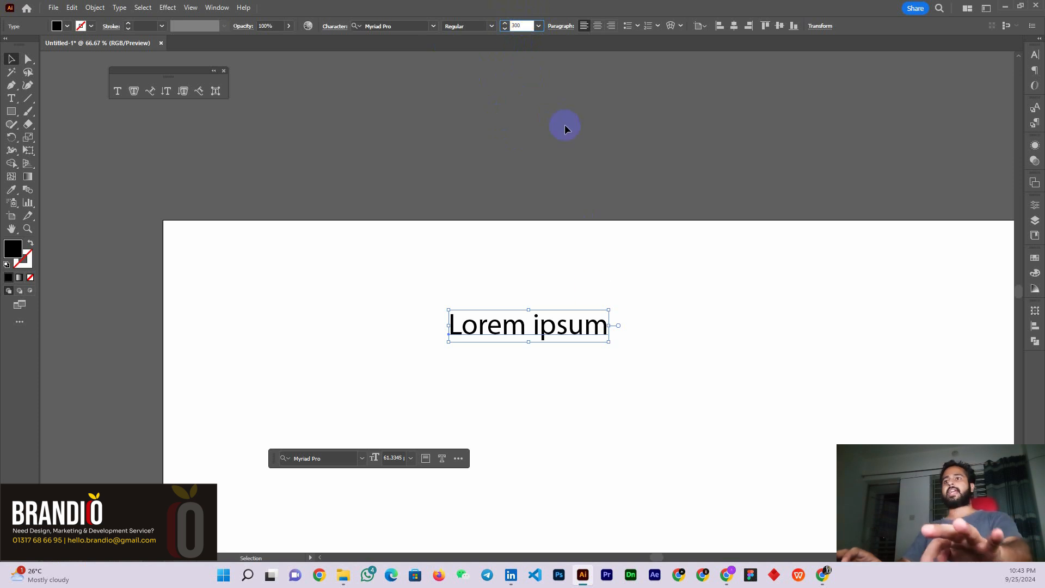
{"action": "key", "text": "Return"}
{"action": "left_click", "coordinate": [605, 280]}
{"action": "left_click_drag", "start_coordinate": [655, 316], "coordinate": [388, 312]}
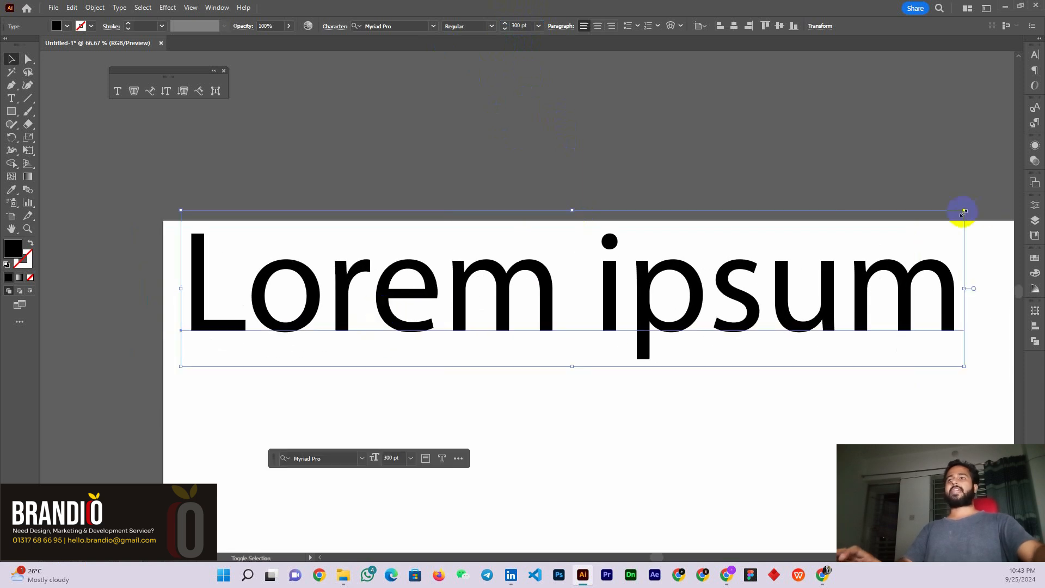
Scale the text down from its bounding box corner to about 87 pt and reposition it in the artboard's upper-left area
{"action": "left_click_drag", "start_coordinate": [965, 211], "coordinate": [518, 321]}
{"action": "left_click_drag", "start_coordinate": [360, 335], "coordinate": [498, 293]}
{"action": "scroll", "coordinate": [399, 320], "scroll_direction": "down", "scroll_amount": 3}
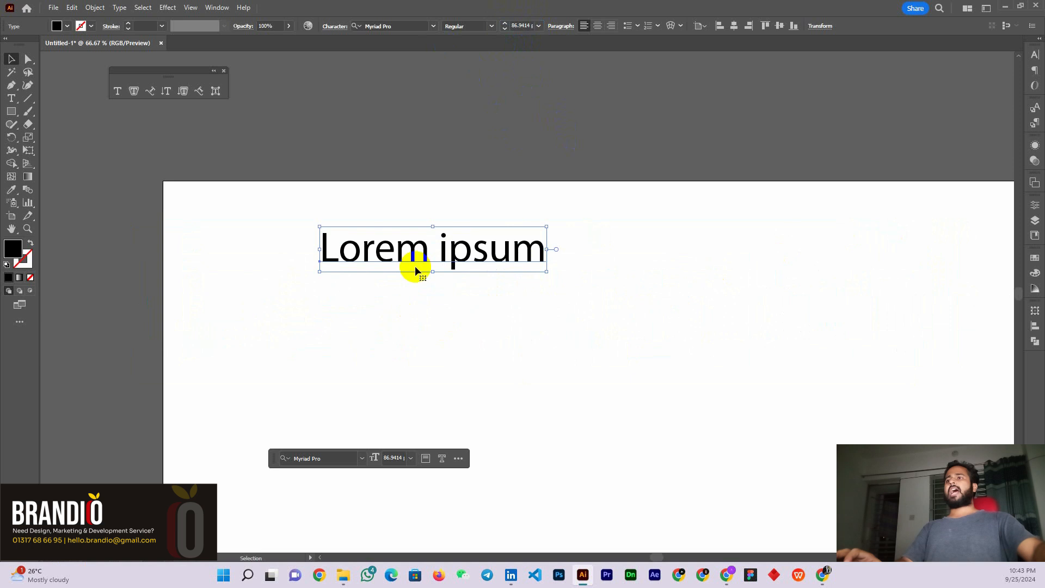
{"action": "left_click_drag", "start_coordinate": [415, 267], "coordinate": [403, 277]}
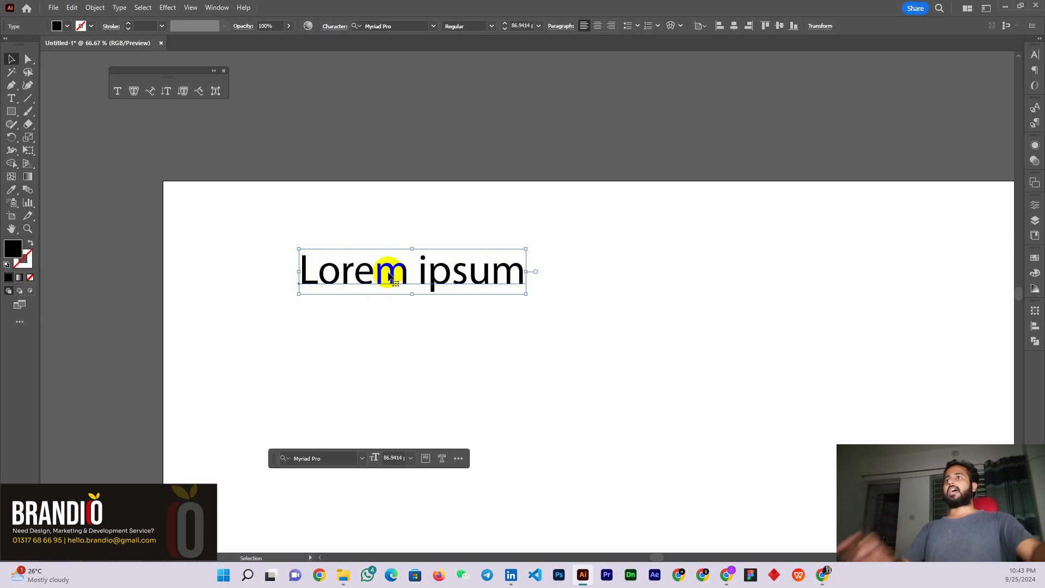
{"action": "left_click_drag", "start_coordinate": [390, 280], "coordinate": [391, 268]}
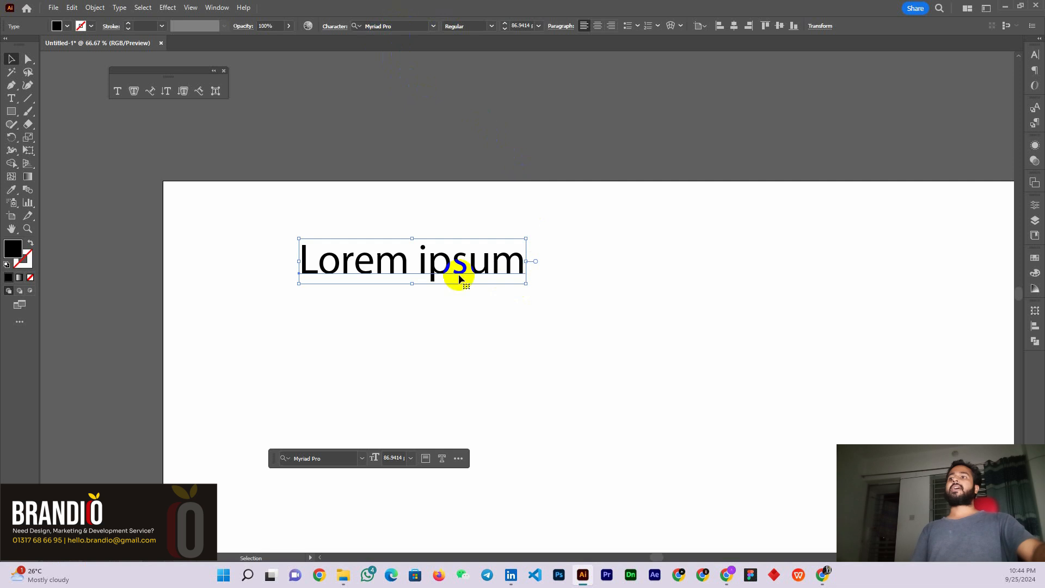
{"action": "mouse_move", "coordinate": [459, 276]}
{"action": "left_mouse_down"}
{"action": "mouse_move", "coordinate": [472, 266]}
{"action": "mouse_move", "coordinate": [449, 269]}
{"action": "left_mouse_up"}
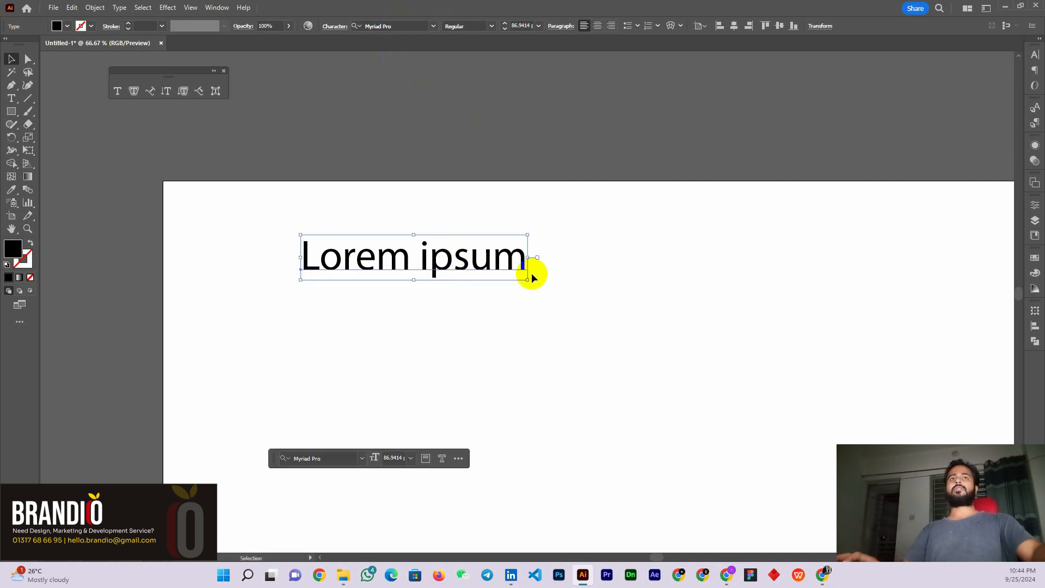
Open the Character panel for the selected "Lorem ipsum" text
{"action": "left_click", "coordinate": [1034, 56]}
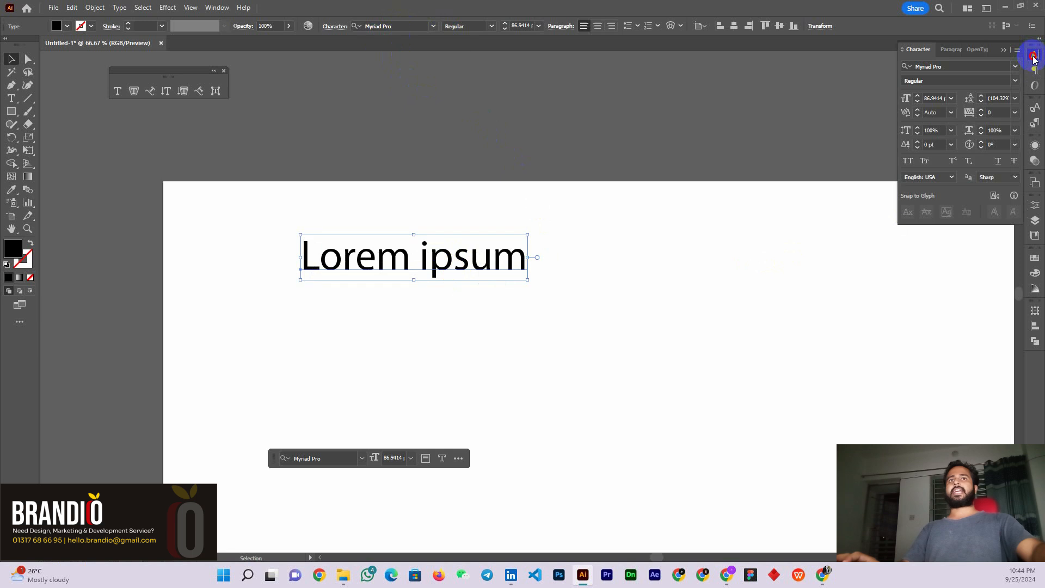
{"action": "left_click", "coordinate": [1034, 57]}
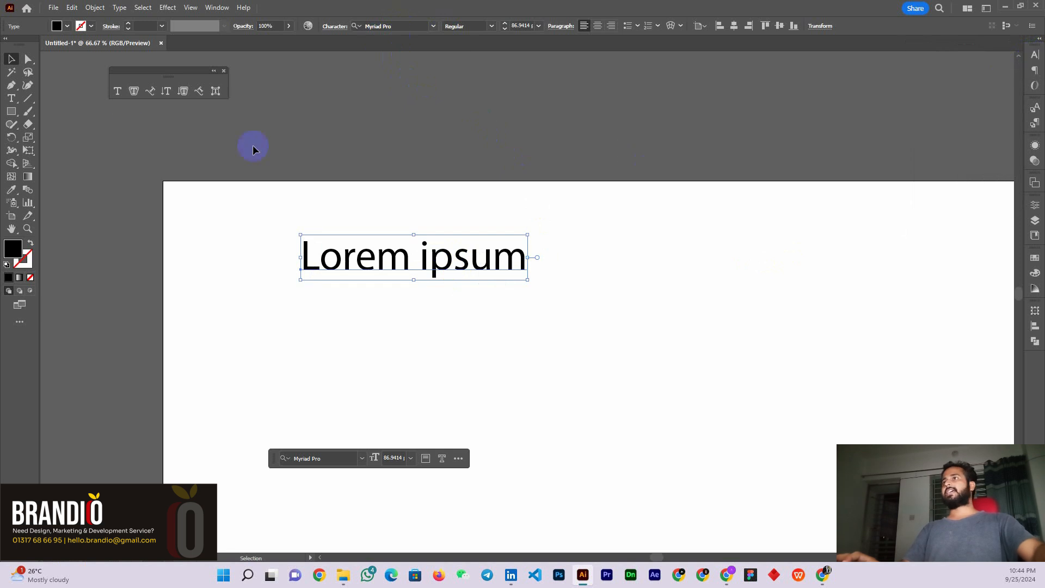
{"action": "left_click", "coordinate": [218, 8]}
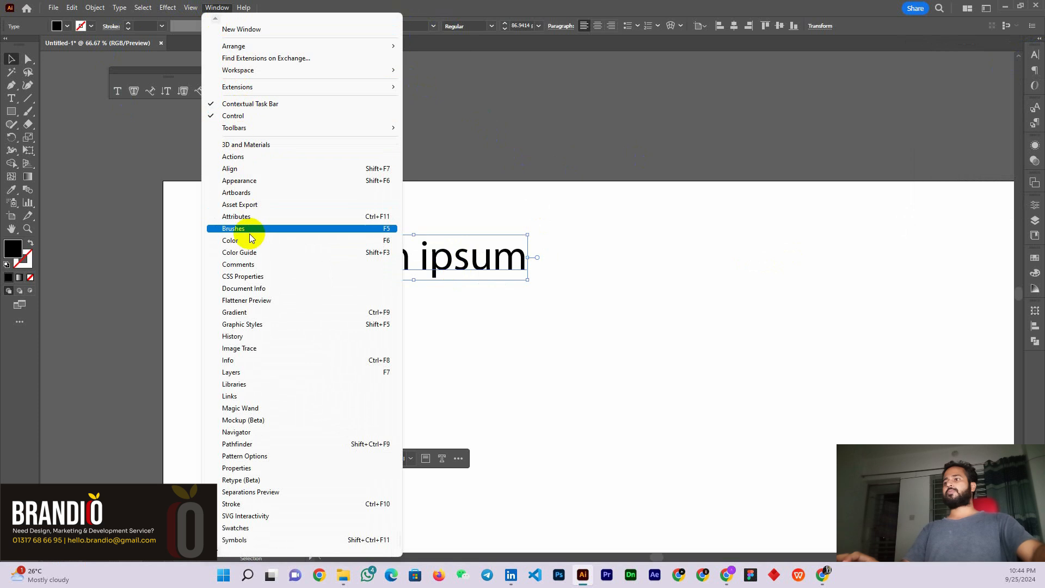
{"action": "left_click", "coordinate": [216, 556]}
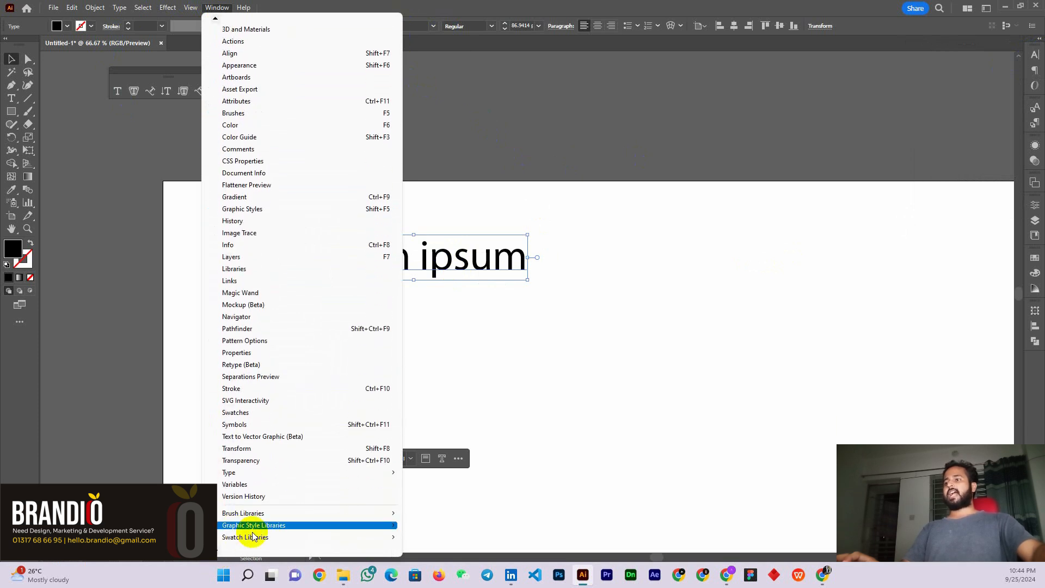
{"action": "mouse_move", "coordinate": [234, 477]}
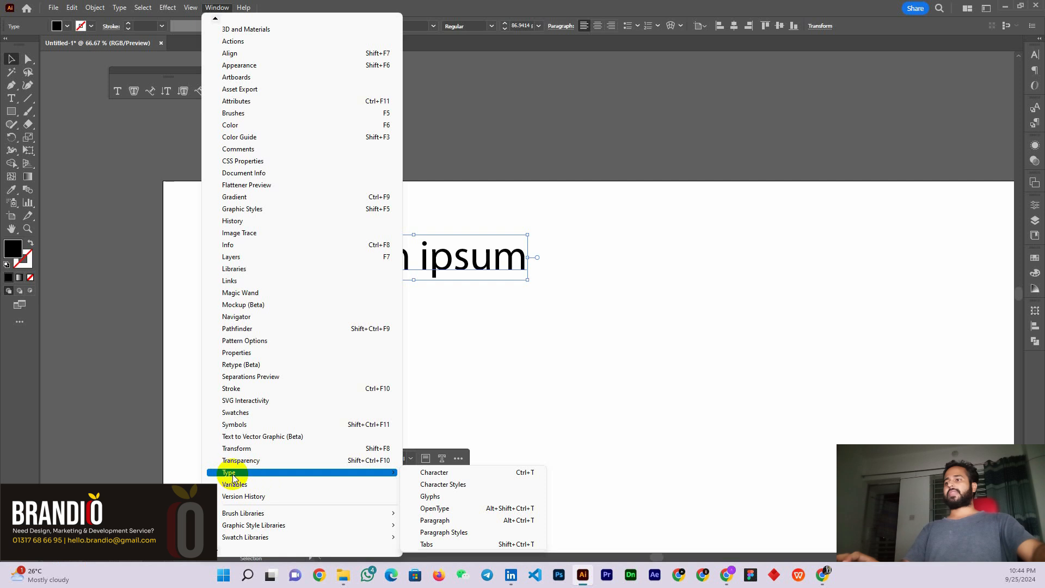
{"action": "left_click", "coordinate": [517, 478]}
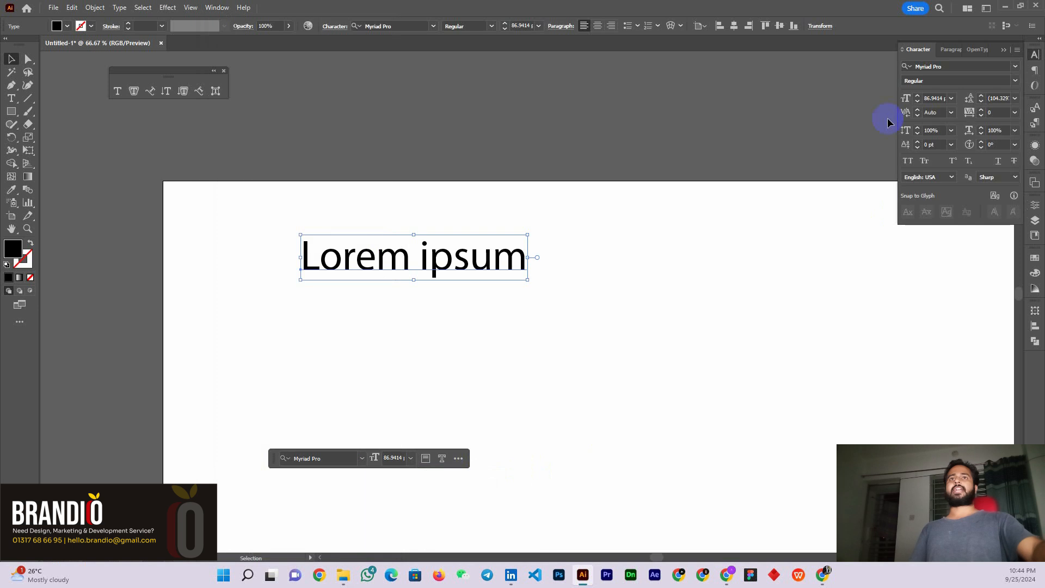
Undock the Character panel to float beside the text and hide its extra options
{"action": "left_click_drag", "start_coordinate": [1004, 42], "coordinate": [690, 146]}
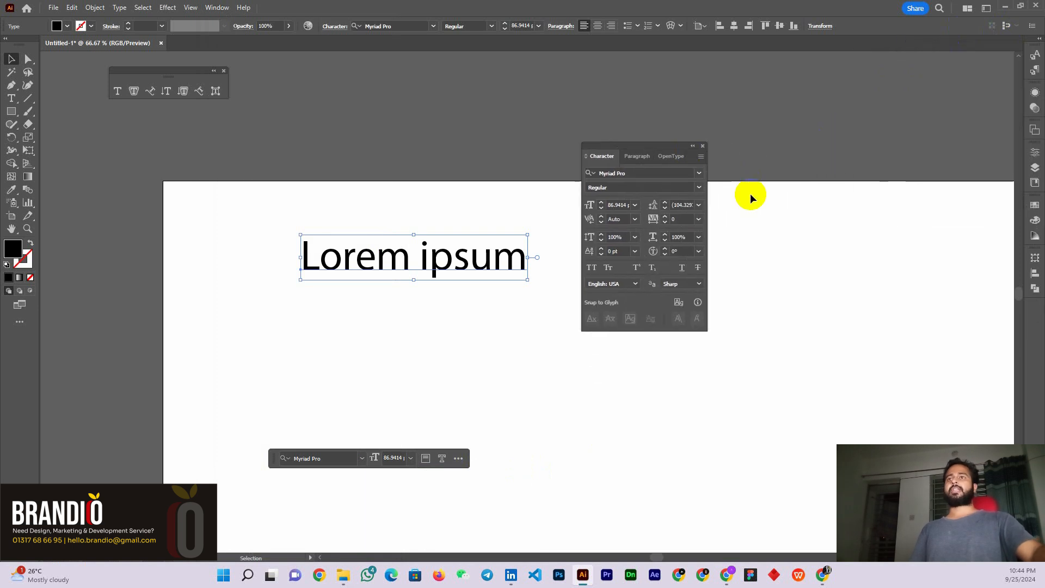
{"action": "left_click", "coordinate": [701, 158]}
{"action": "left_click", "coordinate": [730, 159]}
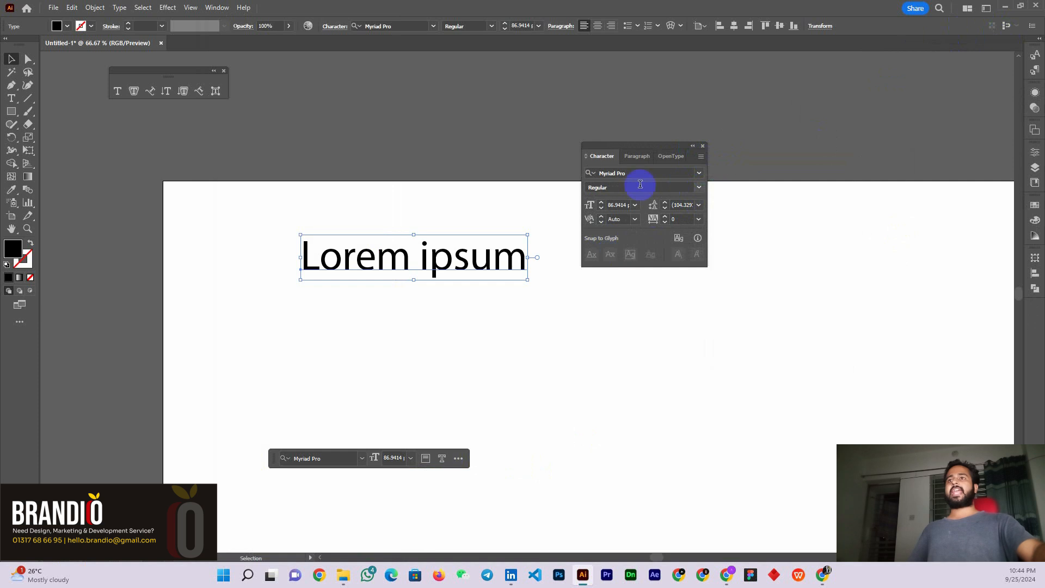
{"action": "left_click_drag", "start_coordinate": [643, 148], "coordinate": [639, 151]}
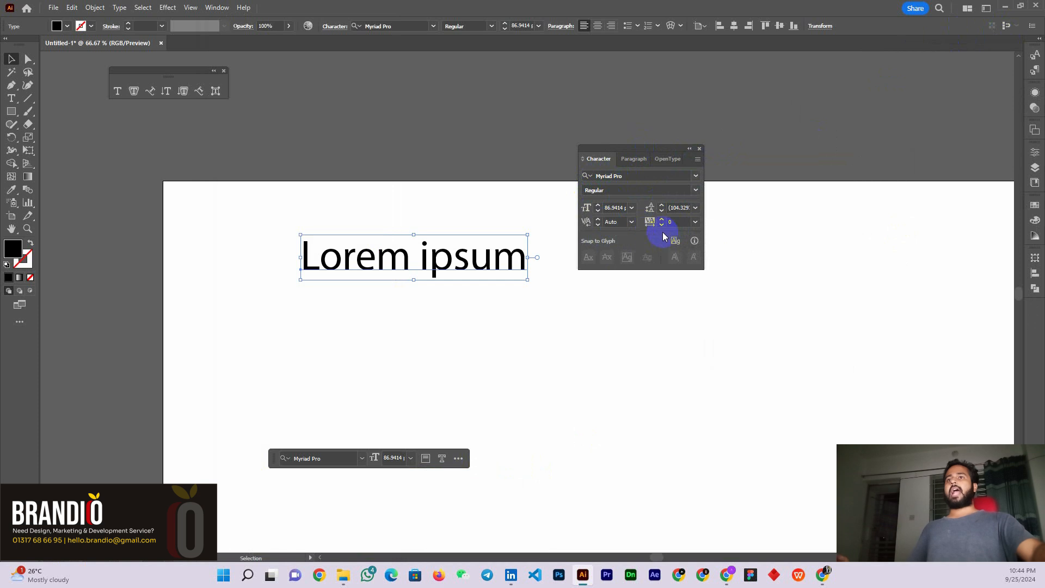
Show the Character panel's full options, and move the panel and the contextual task bar away from the text
{"action": "left_click", "coordinate": [698, 160]}
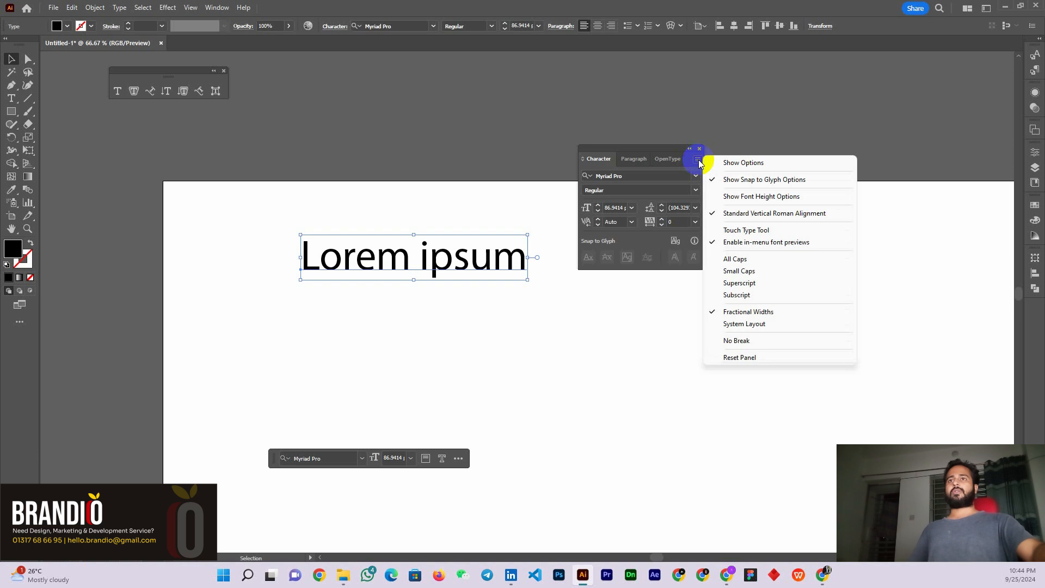
{"action": "left_click", "coordinate": [756, 167]}
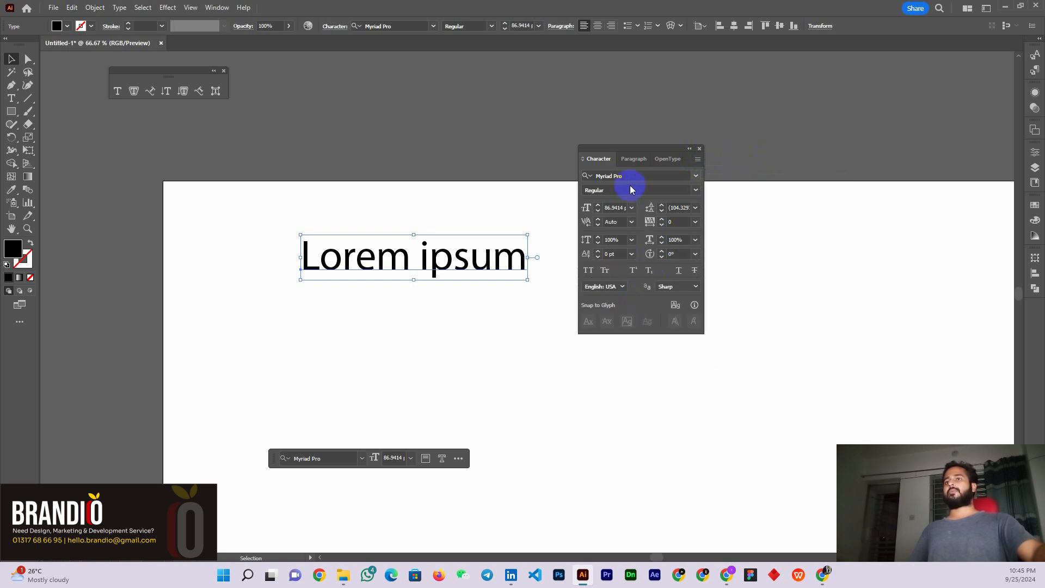
{"action": "left_click_drag", "start_coordinate": [643, 152], "coordinate": [709, 123]}
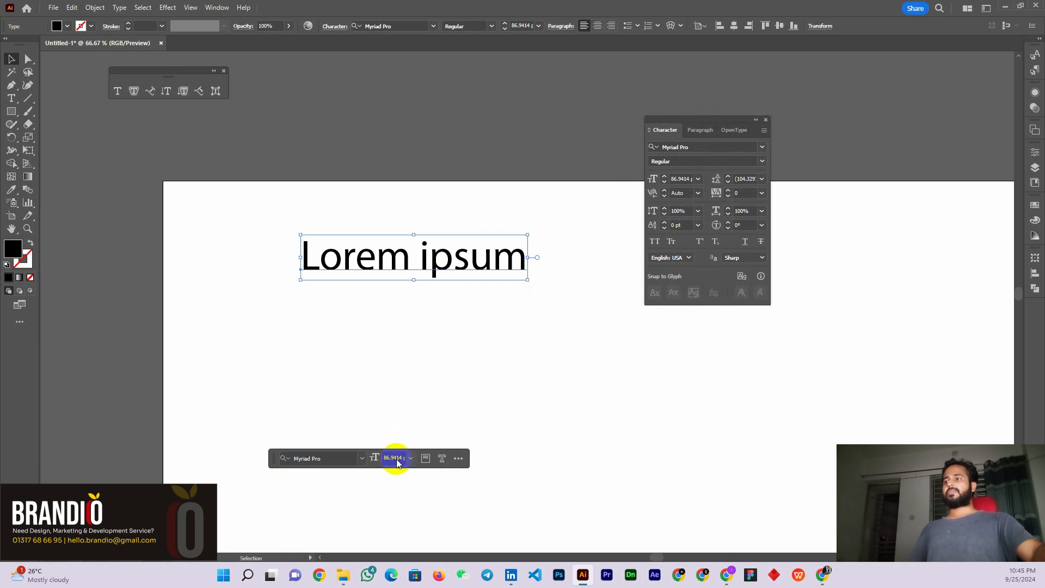
{"action": "left_click_drag", "start_coordinate": [267, 458], "coordinate": [762, 508]}
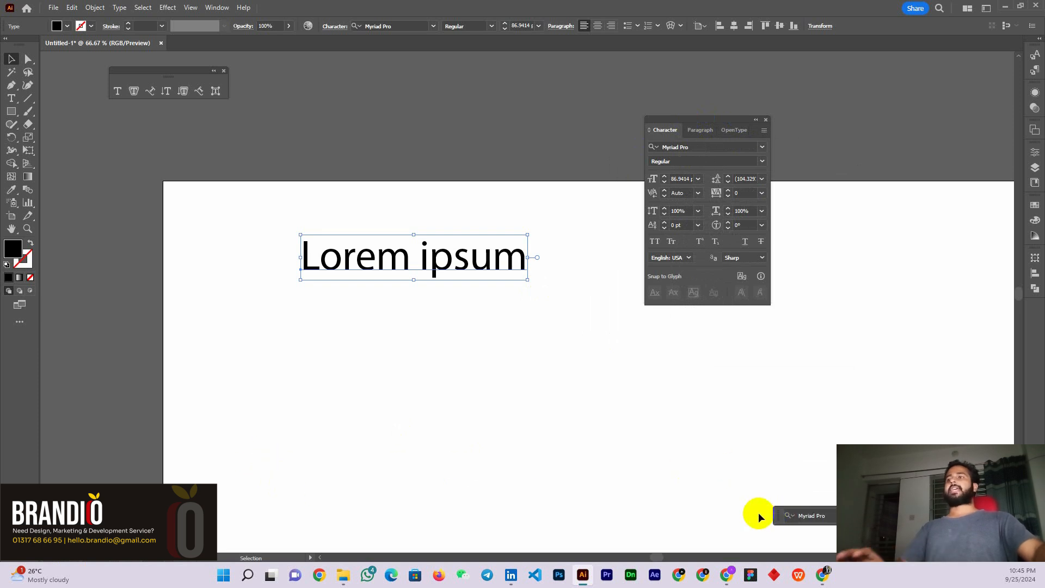
Move the "Lorem ipsum" text lower on the artboard and scale it slightly to about 88 pt
{"action": "left_click_drag", "start_coordinate": [413, 274], "coordinate": [420, 333]}
{"action": "left_click_drag", "start_coordinate": [566, 322], "coordinate": [536, 321]}
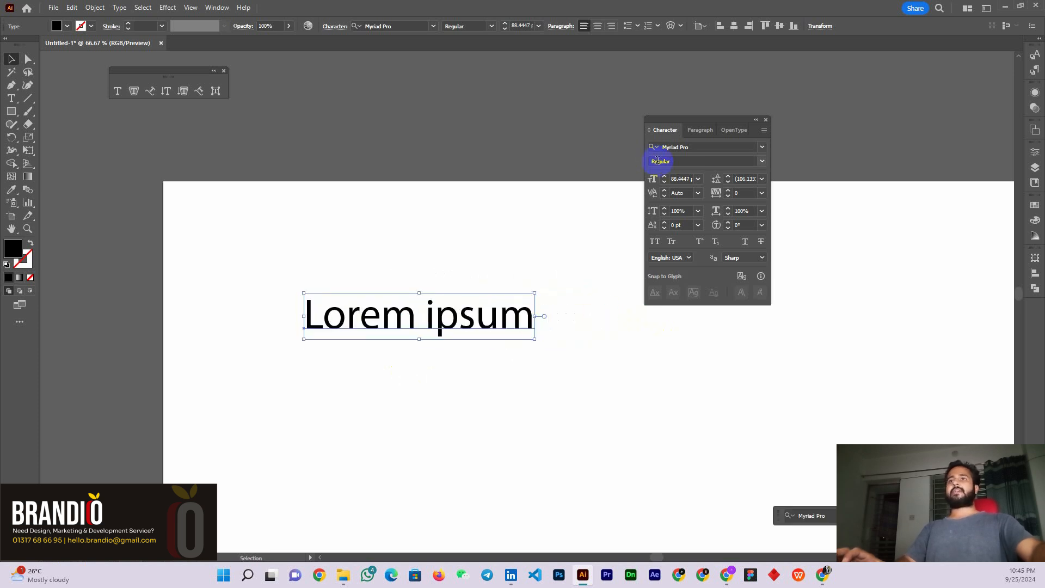
{"action": "left_click_drag", "start_coordinate": [707, 124], "coordinate": [687, 123]}
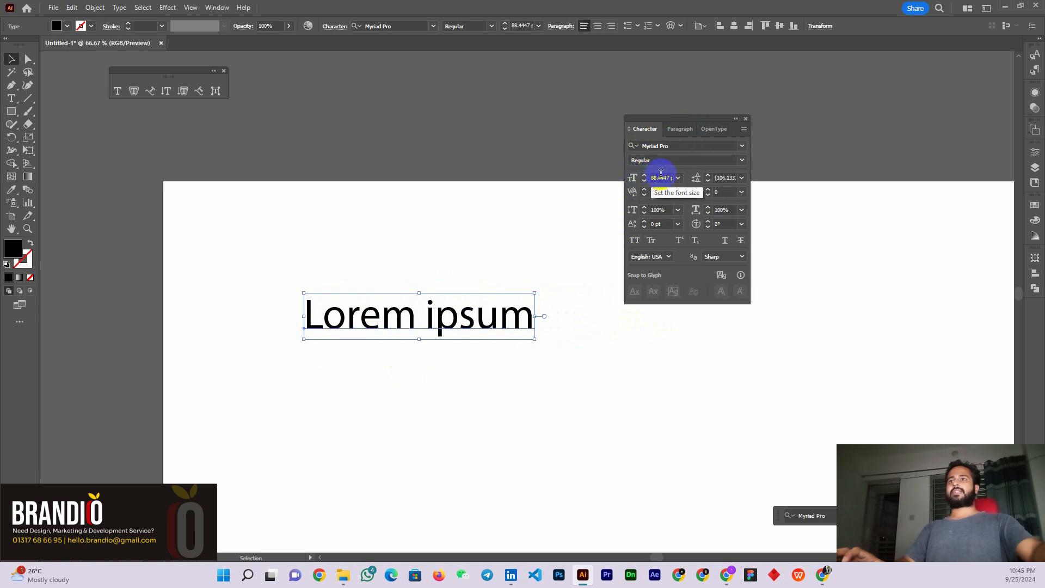
Try a font size of 400 pt on the "Lorem ipsum" text, and undo the change
{"action": "left_click", "coordinate": [678, 178]}
{"action": "left_click", "coordinate": [669, 178]}
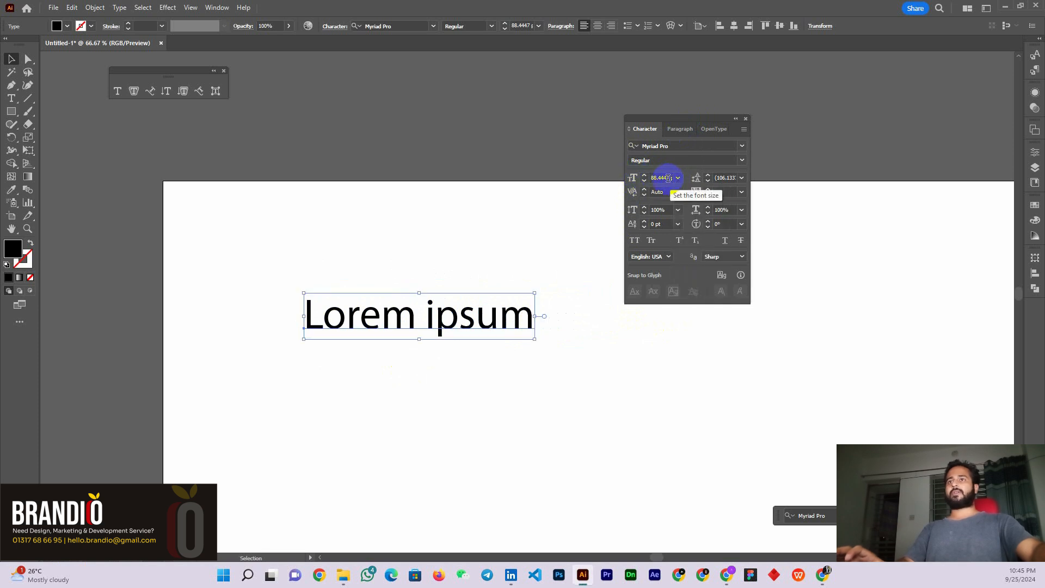
{"action": "left_click", "coordinate": [667, 178]}
{"action": "key", "text": "ctrl+a"}
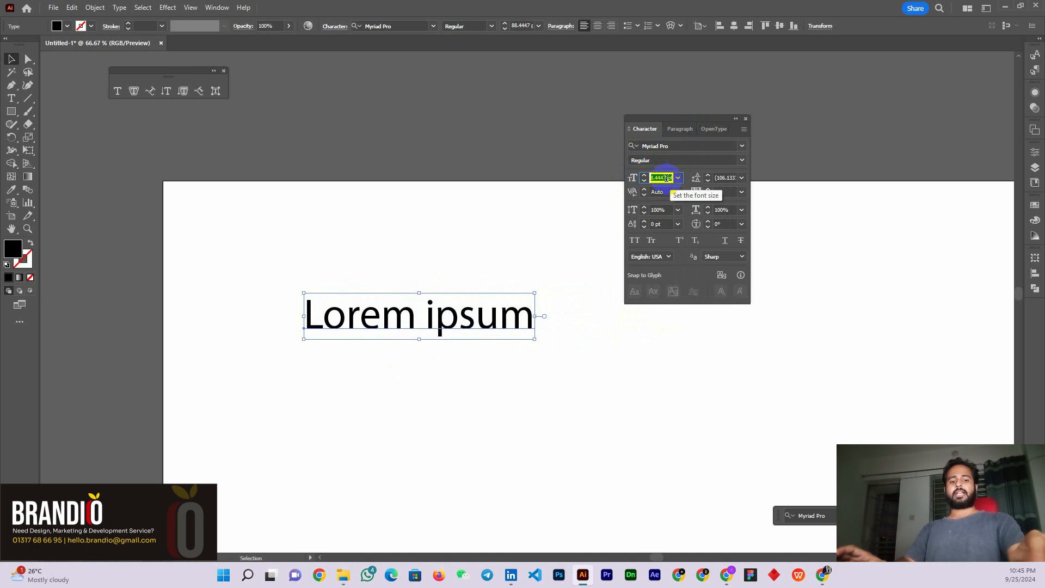
{"action": "type", "text": "400"}
{"action": "key", "text": "Return"}
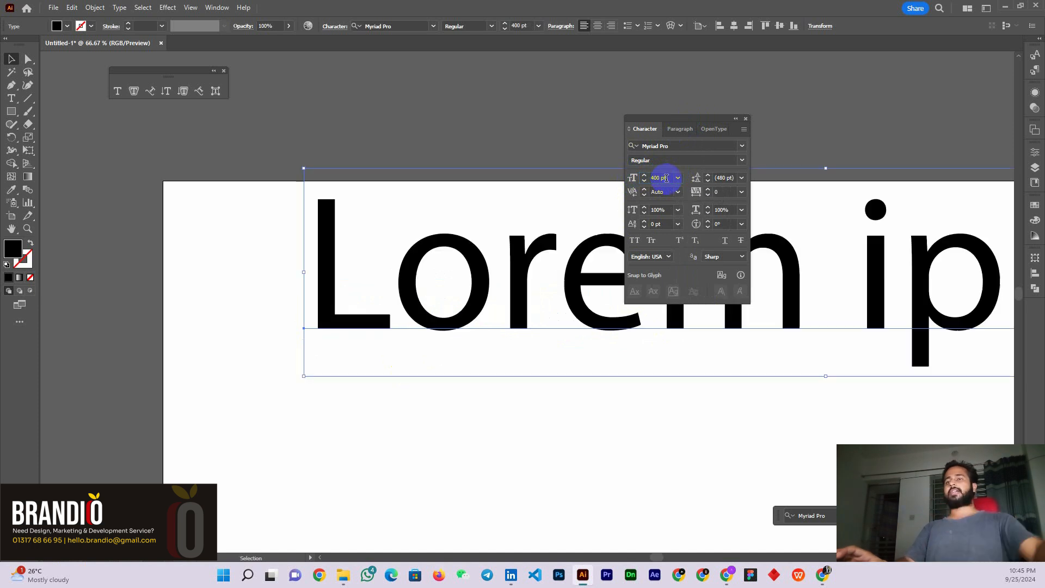
{"action": "key", "text": "ctrl+z"}
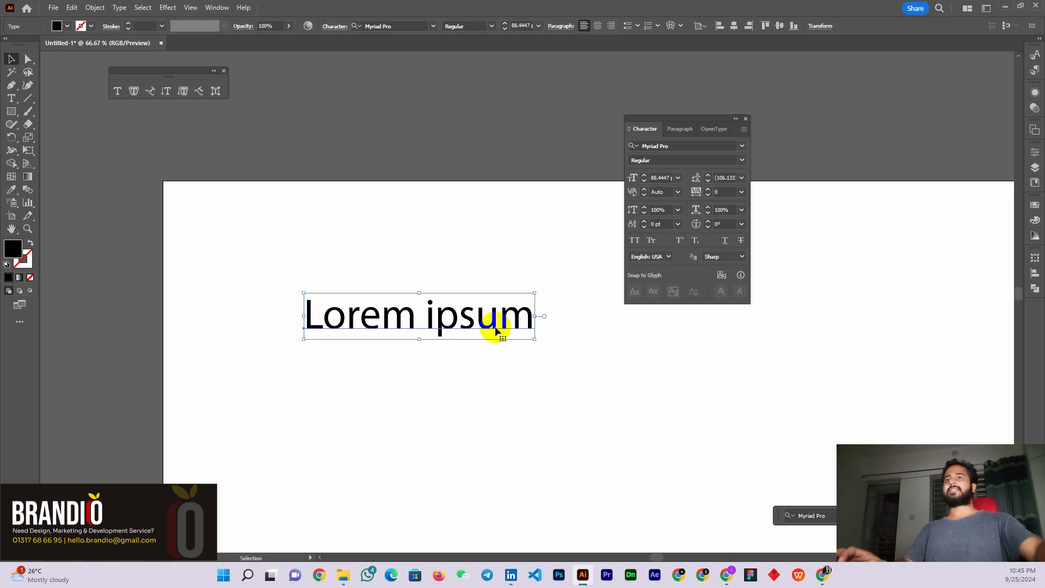
Move the floating Character panel slightly farther away and reposition the text a little higher and to the left
{"action": "left_click_drag", "start_coordinate": [678, 121], "coordinate": [693, 120]}
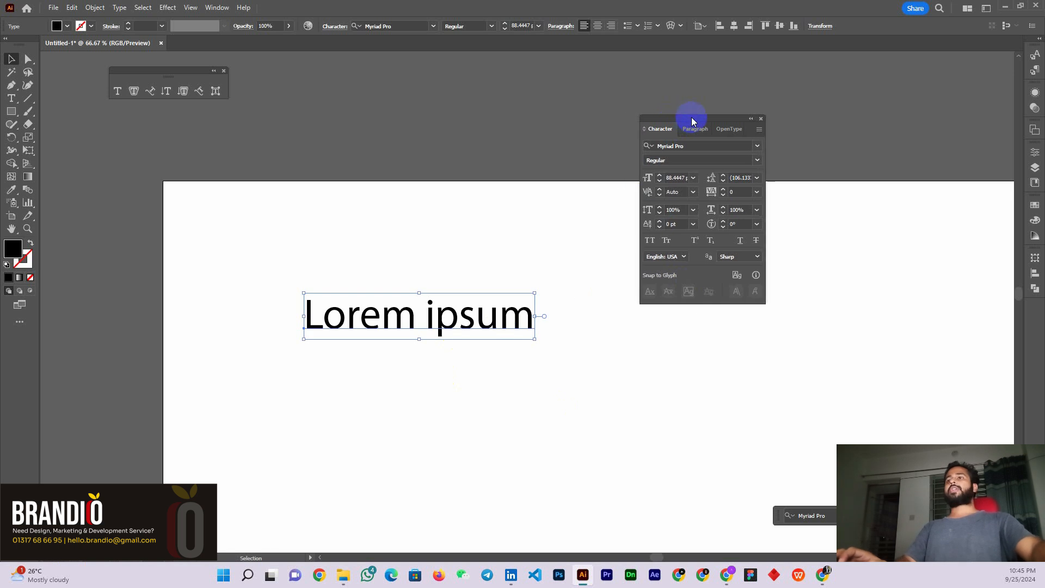
{"action": "left_click_drag", "start_coordinate": [447, 332], "coordinate": [453, 306]}
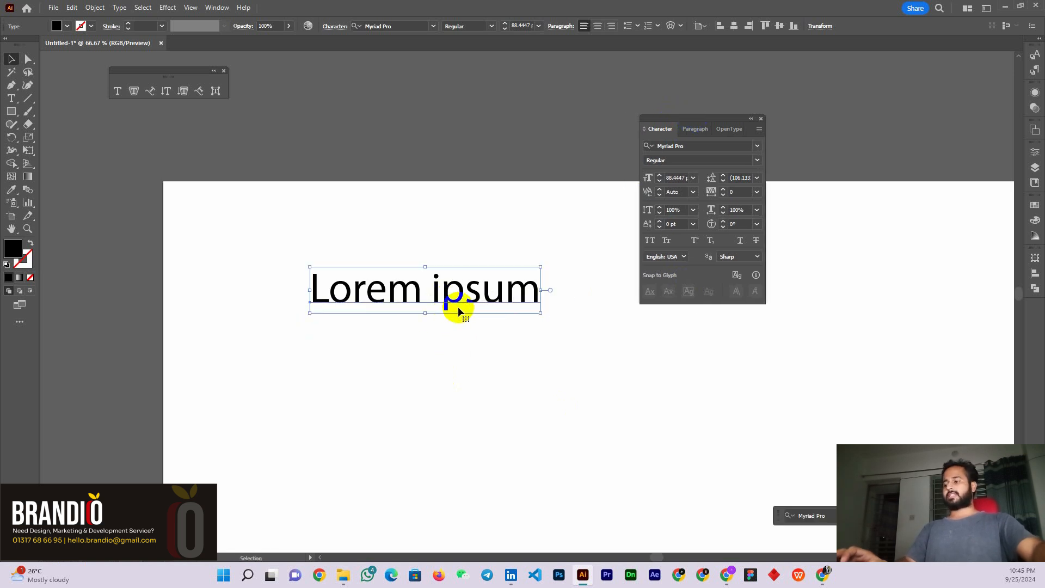
{"action": "left_click_drag", "start_coordinate": [458, 308], "coordinate": [452, 303]}
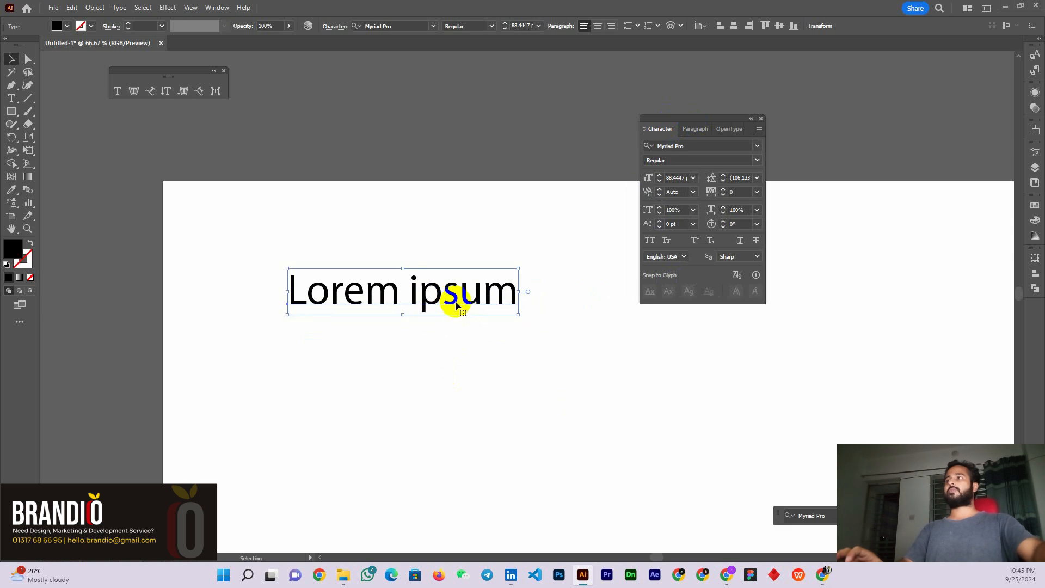
Try several fill swatches on the "Lorem ipsum" text, including dark blue and dark brown, and apply a medium brown
{"action": "left_click", "coordinate": [68, 26]}
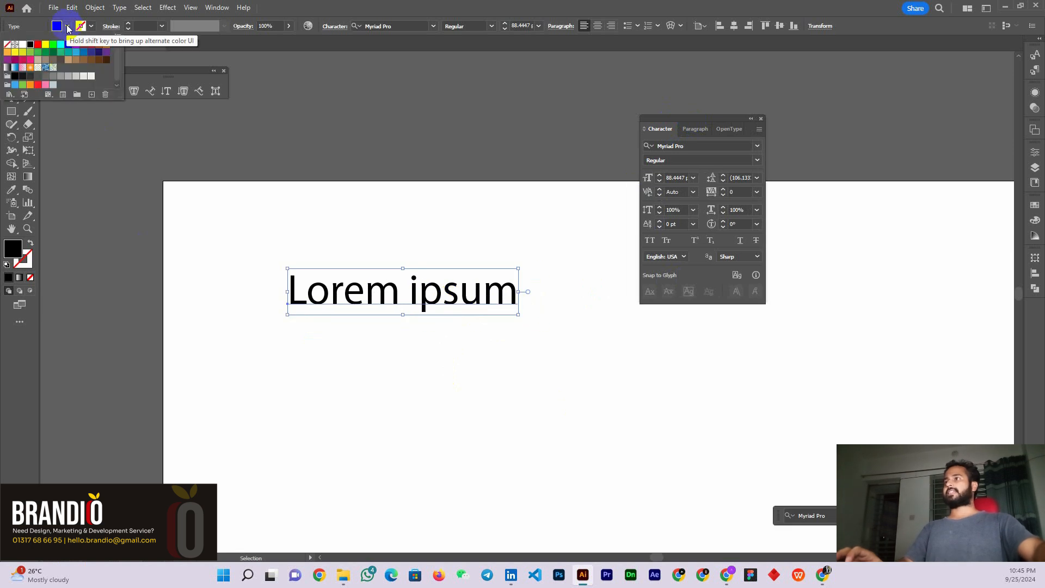
{"action": "left_click", "coordinate": [84, 53]}
{"action": "left_click", "coordinate": [97, 52]}
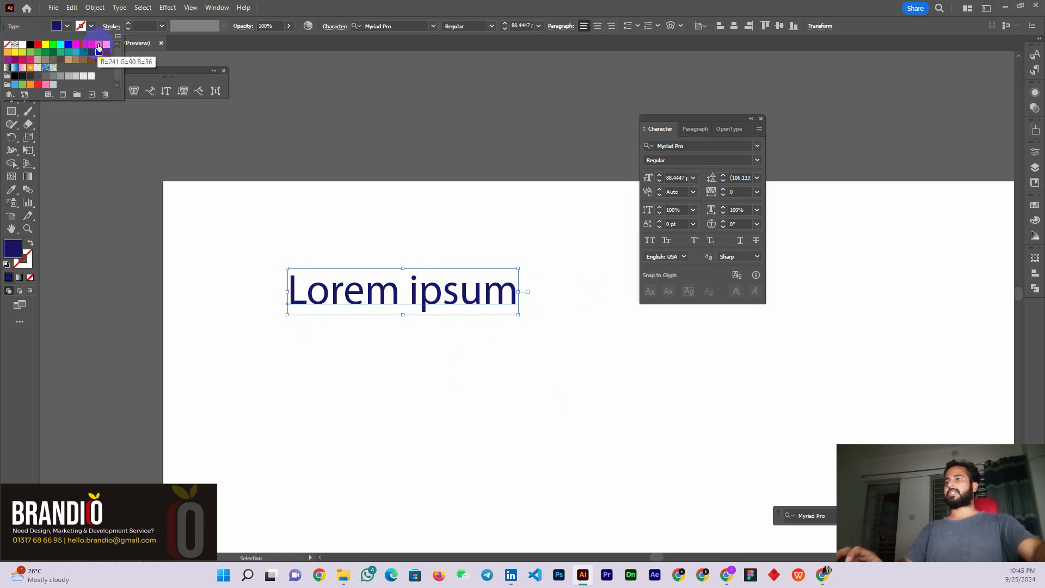
{"action": "left_click", "coordinate": [99, 45]}
{"action": "left_click", "coordinate": [107, 45]}
{"action": "left_click", "coordinate": [106, 60]}
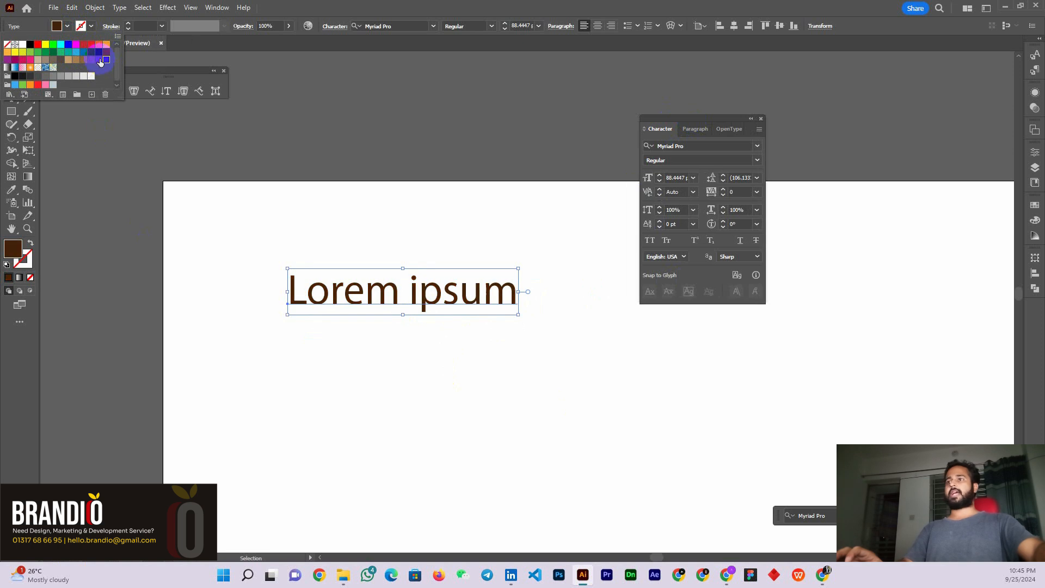
{"action": "left_click", "coordinate": [91, 60]}
{"action": "left_click", "coordinate": [409, 287]}
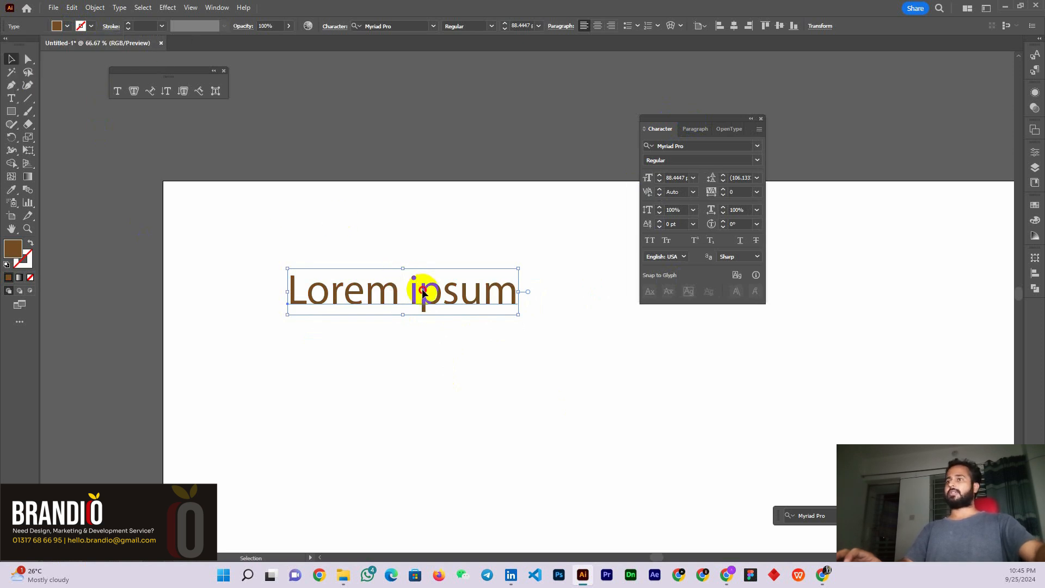
Nudge the brown "Lorem ipsum" text slightly to the right on the artboard
{"action": "mouse_move", "coordinate": [423, 293]}
{"action": "left_mouse_down"}
{"action": "mouse_move", "coordinate": [461, 292]}
{"action": "mouse_move", "coordinate": [423, 311]}
{"action": "mouse_move", "coordinate": [425, 294]}
{"action": "left_mouse_up"}
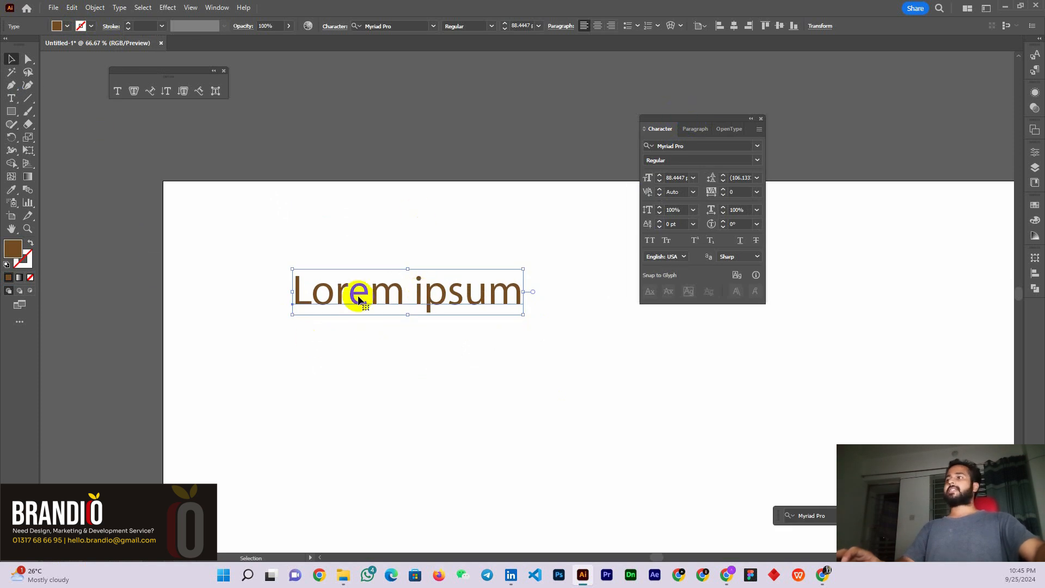
{"action": "left_click", "coordinate": [16, 249]}
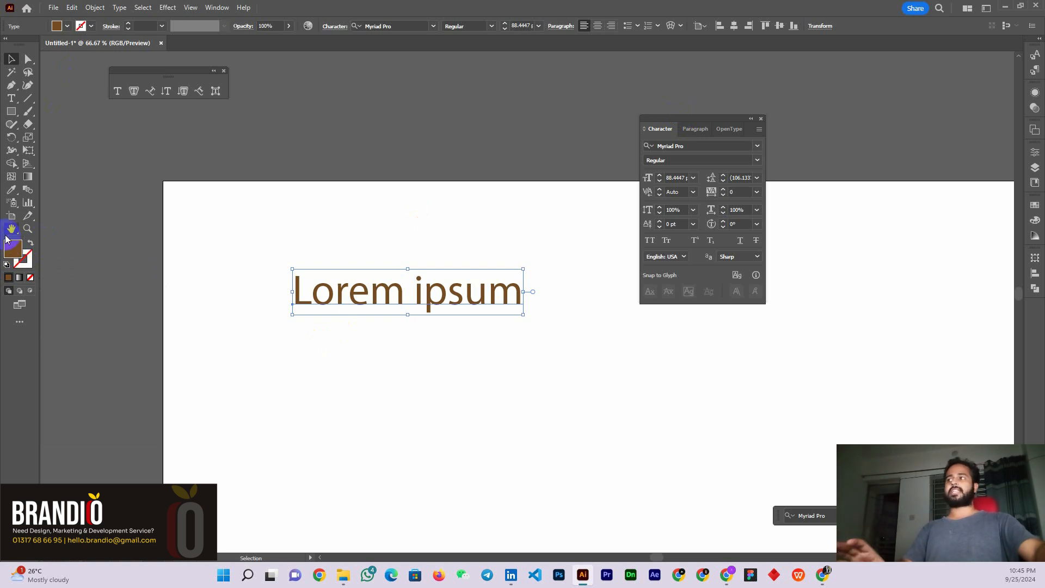
{"action": "mouse_move", "coordinate": [444, 293]}
{"action": "left_mouse_down"}
{"action": "mouse_move", "coordinate": [479, 283]}
{"action": "mouse_move", "coordinate": [427, 303]}
{"action": "mouse_move", "coordinate": [458, 293]}
{"action": "left_mouse_up"}
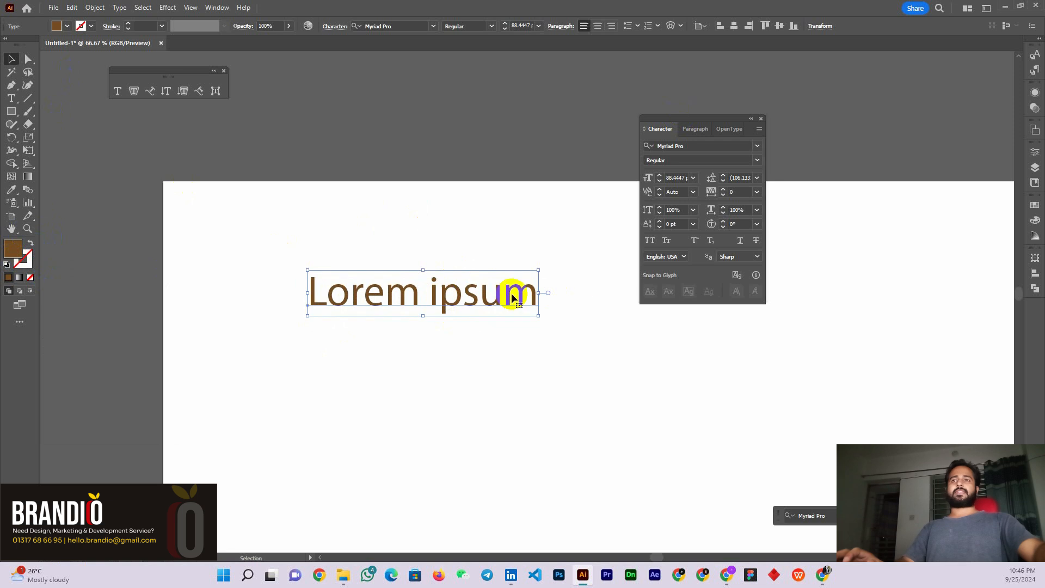
Move the floating Character panel higher and reposition the "Lorem ipsum" text farther up and to the left
{"action": "mouse_move", "coordinate": [691, 128]}
{"action": "left_mouse_down"}
{"action": "mouse_move", "coordinate": [692, 109]}
{"action": "mouse_move", "coordinate": [702, 117]}
{"action": "left_mouse_up"}
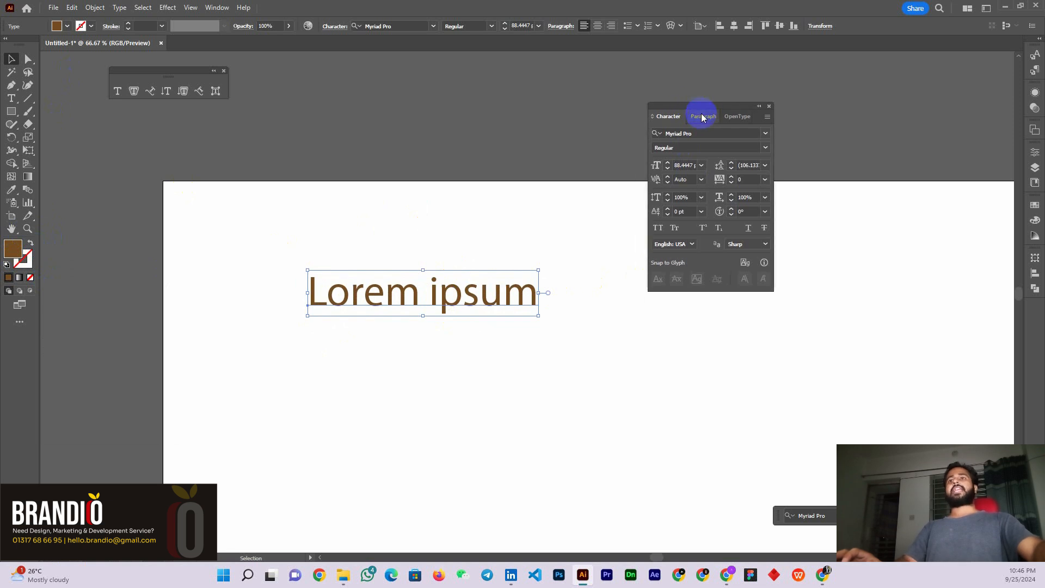
{"action": "left_click_drag", "start_coordinate": [444, 307], "coordinate": [406, 275]}
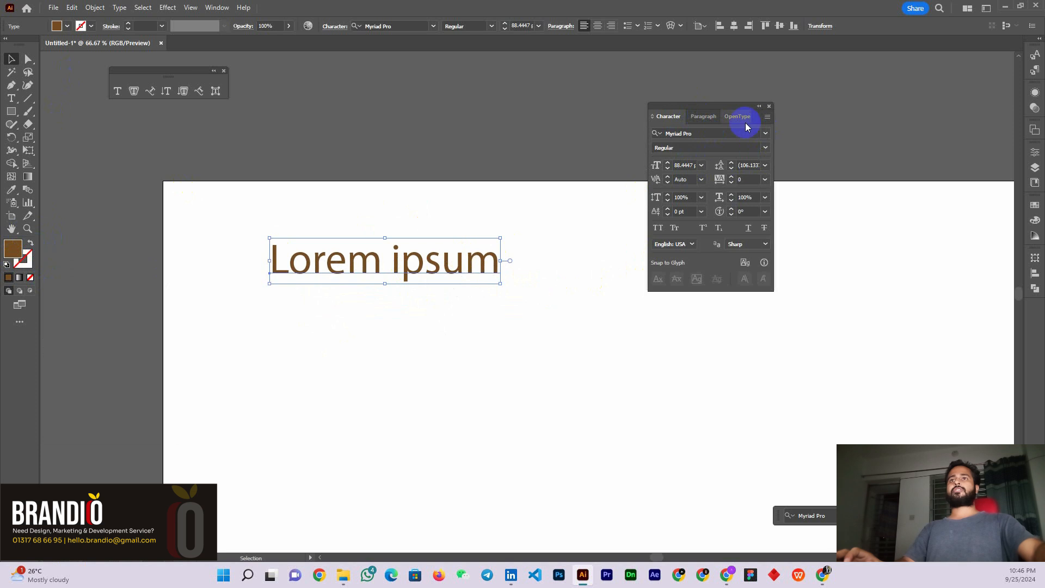
{"action": "left_click_drag", "start_coordinate": [730, 107], "coordinate": [703, 101]}
{"action": "left_click", "coordinate": [678, 128]}
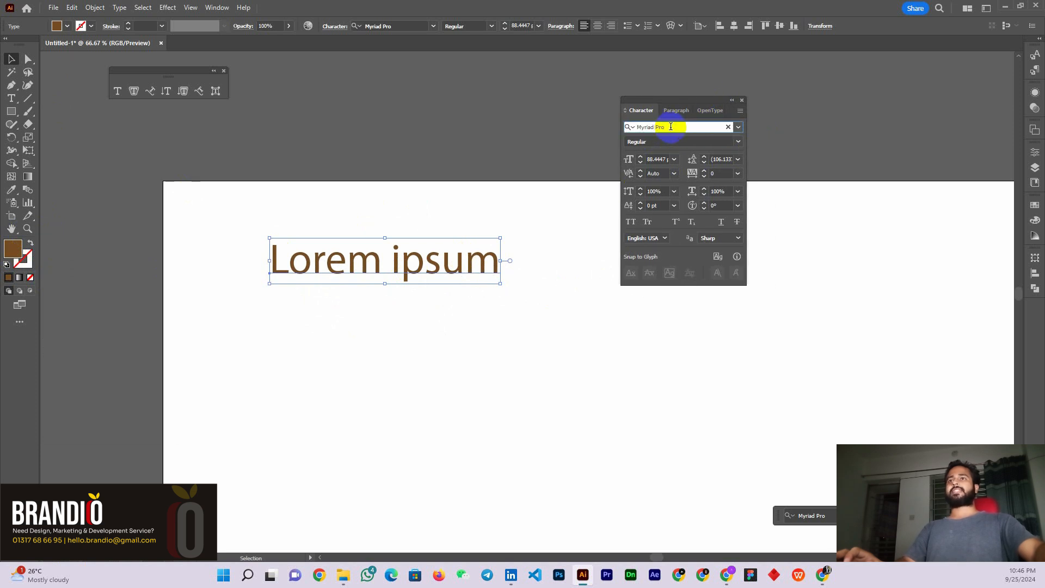
{"action": "mouse_move", "coordinate": [408, 265]}
{"action": "left_mouse_down"}
{"action": "mouse_move", "coordinate": [413, 277]}
{"action": "mouse_move", "coordinate": [417, 269]}
{"action": "left_mouse_up"}
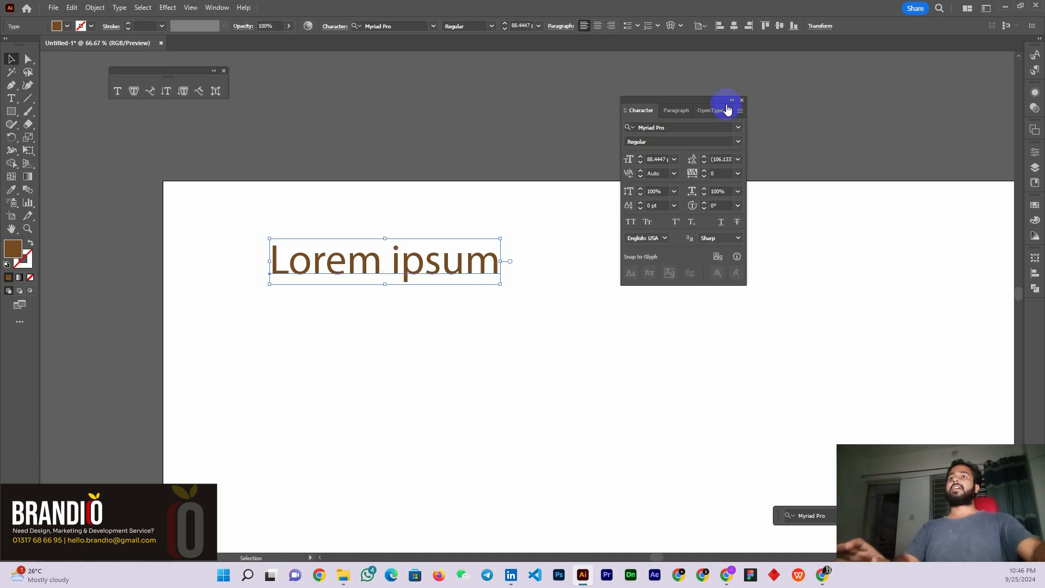
Preview the Bold font style on the "Lorem ipsum" text, keep Regular, and shift the text slightly right
{"action": "left_click", "coordinate": [740, 143]}
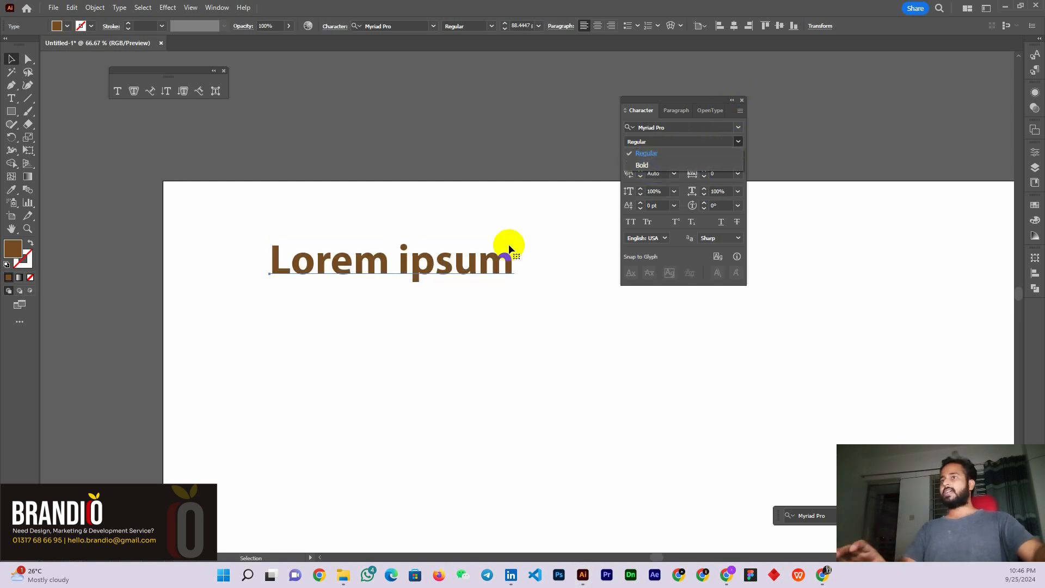
{"action": "left_click", "coordinate": [447, 282]}
{"action": "left_click_drag", "start_coordinate": [409, 271], "coordinate": [414, 279]}
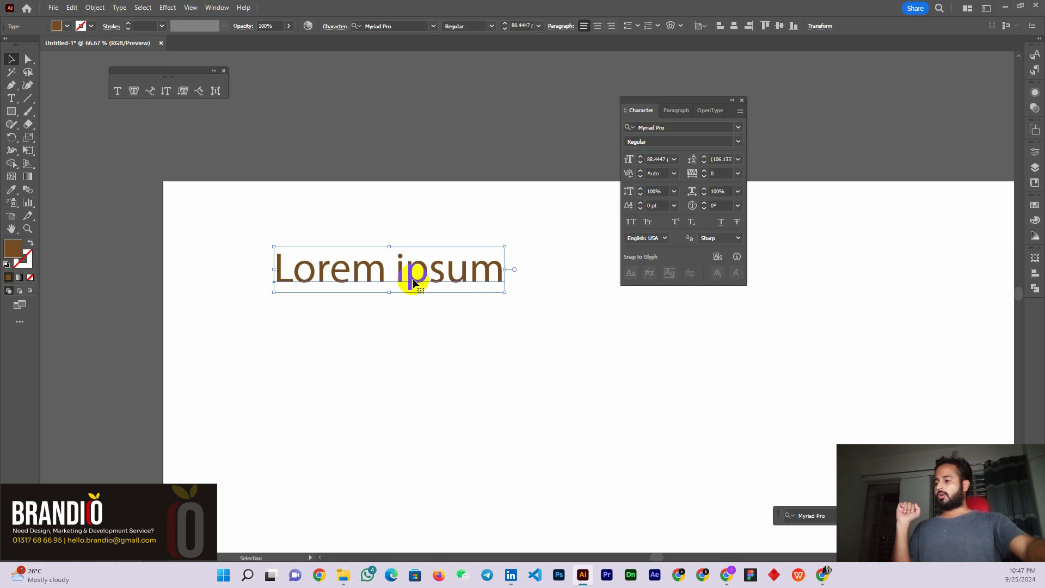
{"action": "left_click_drag", "start_coordinate": [404, 282], "coordinate": [396, 263]}
Preview several fonts on the "Lorem ipsum" text and apply Workforce Sans PERSONAL USE
{"action": "left_click", "coordinate": [675, 126]}
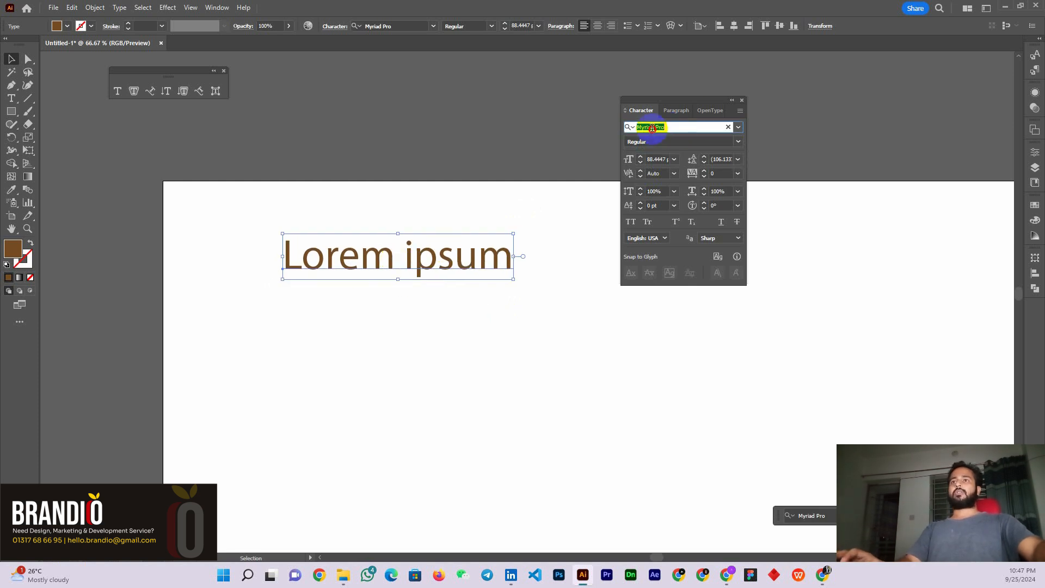
{"action": "left_click", "coordinate": [739, 128]}
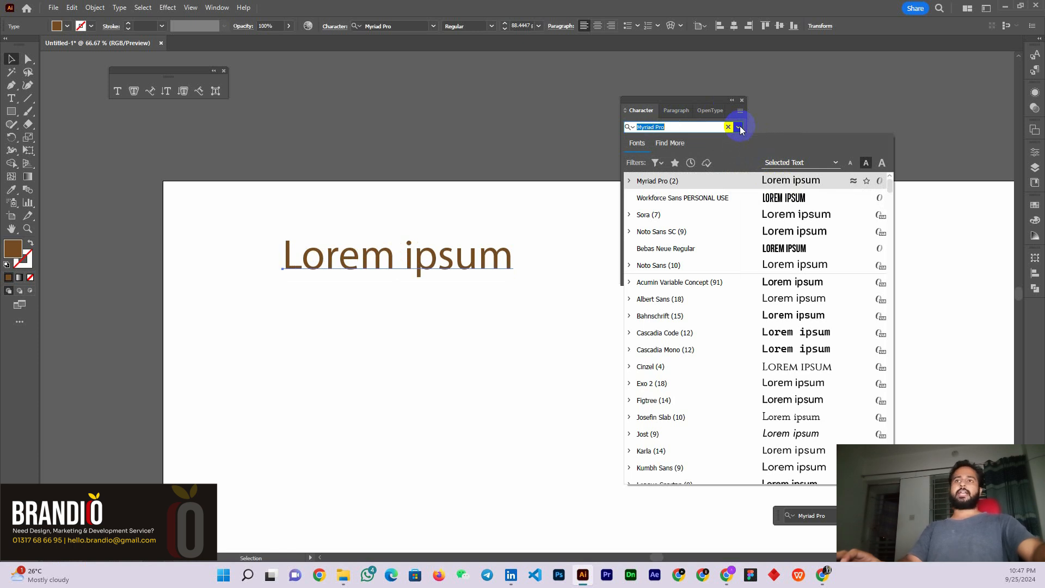
{"action": "key", "text": "Down"}
{"action": "key", "text": "Down"}
{"action": "key", "text": "Down"}
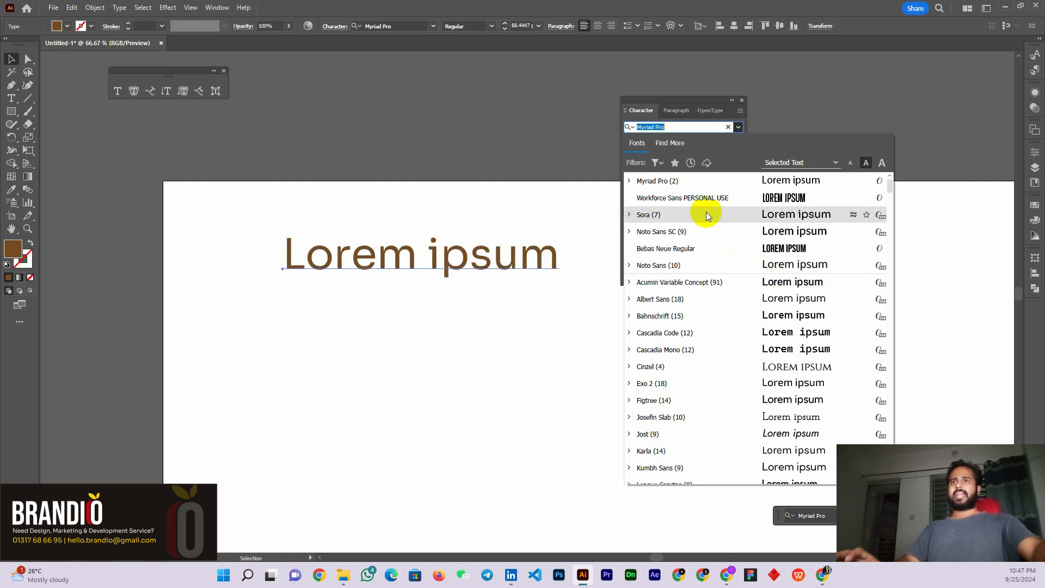
{"action": "scroll", "coordinate": [794, 264], "scroll_direction": "down", "scroll_amount": 10}
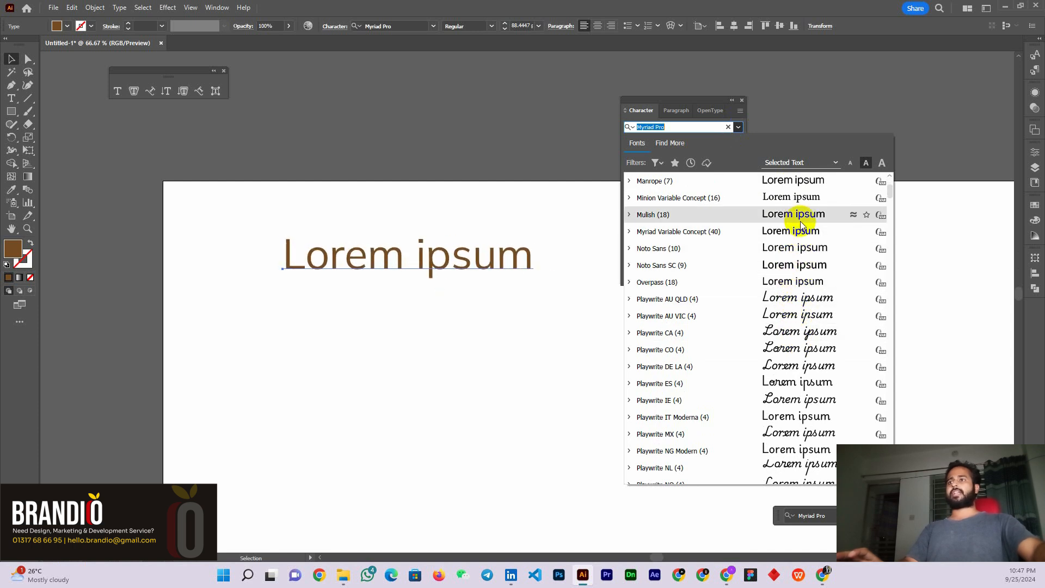
{"action": "scroll", "coordinate": [802, 214], "scroll_direction": "up", "scroll_amount": 10}
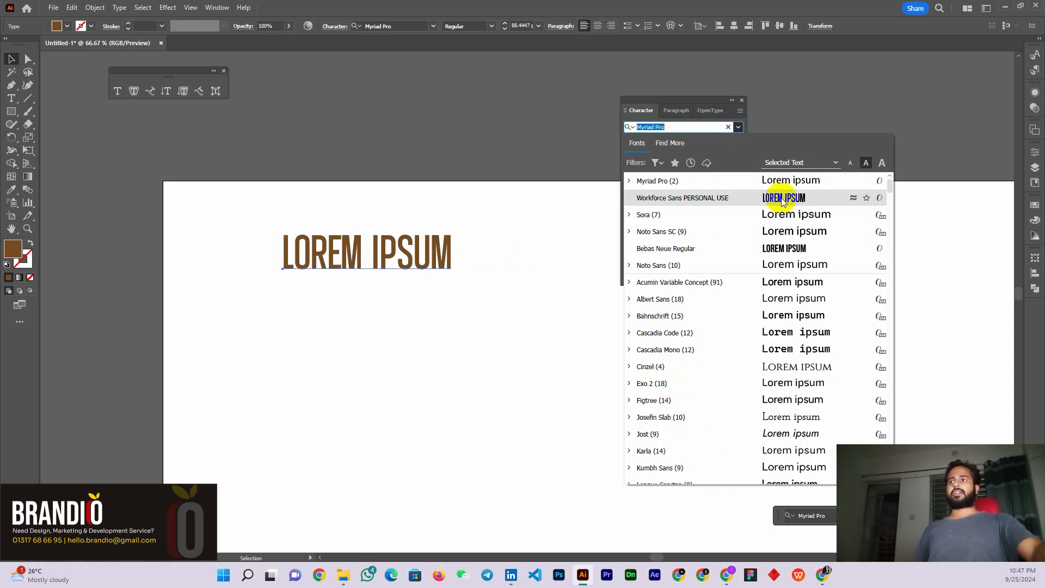
{"action": "left_click", "coordinate": [783, 200]}
Enlarge the text to about 173 pt and reposition it in the left part of the artboard, clear of the Character panel
{"action": "left_click_drag", "start_coordinate": [390, 244], "coordinate": [484, 281]}
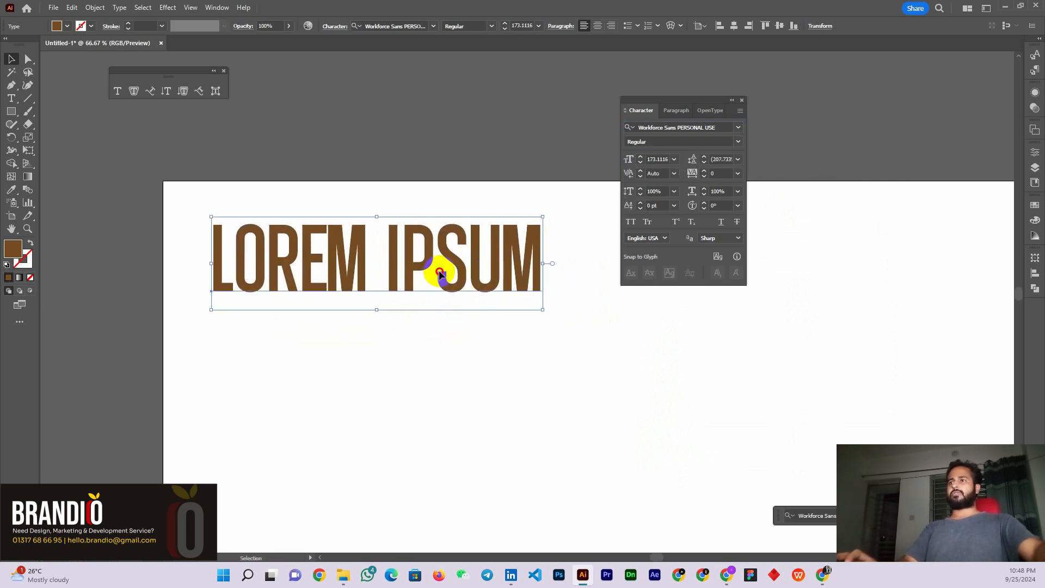
{"action": "mouse_move", "coordinate": [406, 283]}
{"action": "left_mouse_down"}
{"action": "mouse_move", "coordinate": [417, 276]}
{"action": "mouse_move", "coordinate": [401, 280]}
{"action": "left_mouse_up"}
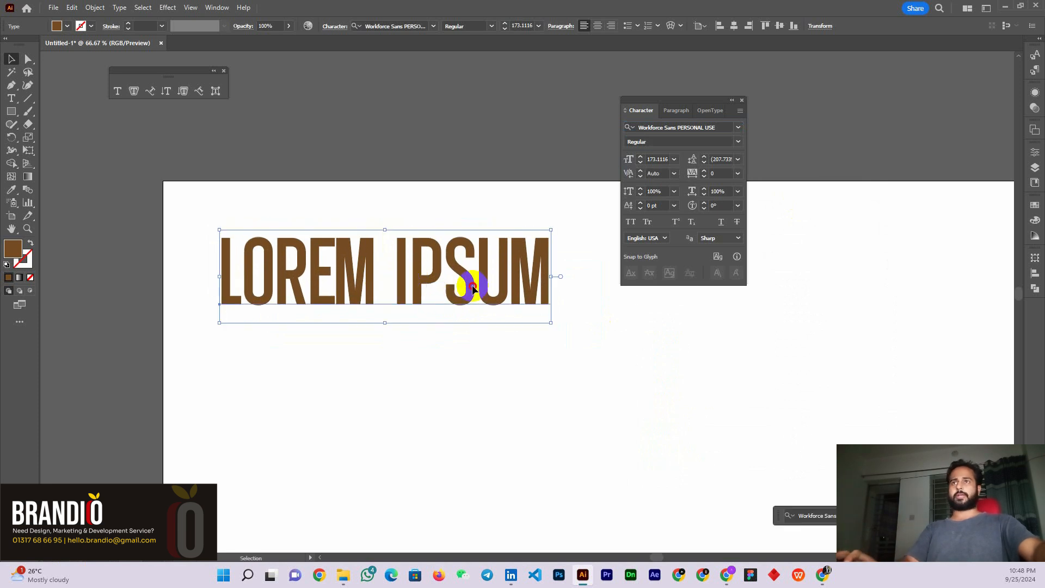
{"action": "left_click_drag", "start_coordinate": [474, 287], "coordinate": [474, 281]}
{"action": "left_click_drag", "start_coordinate": [675, 103], "coordinate": [670, 104]}
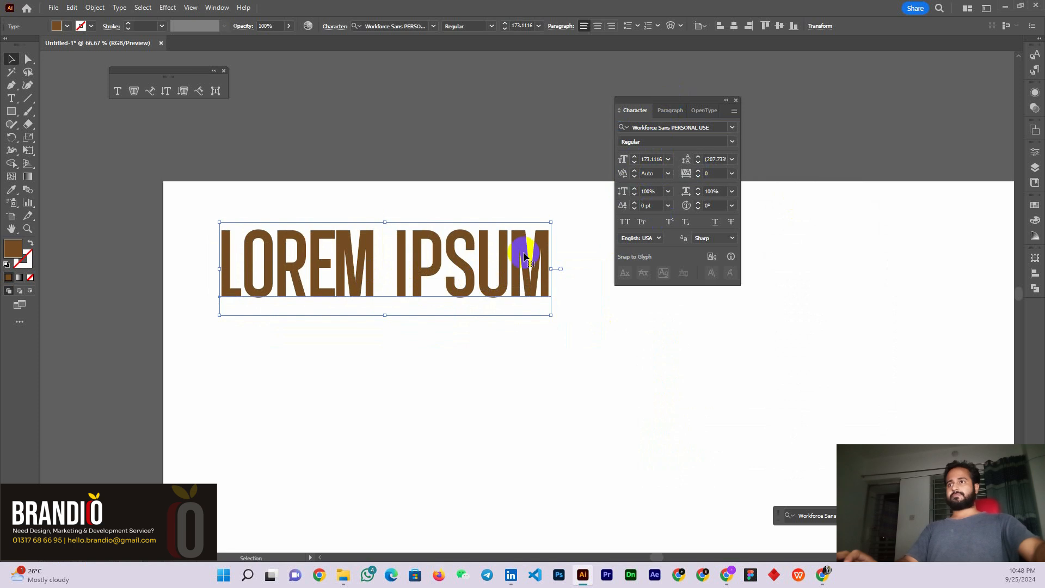
{"action": "left_click_drag", "start_coordinate": [526, 245], "coordinate": [526, 253]}
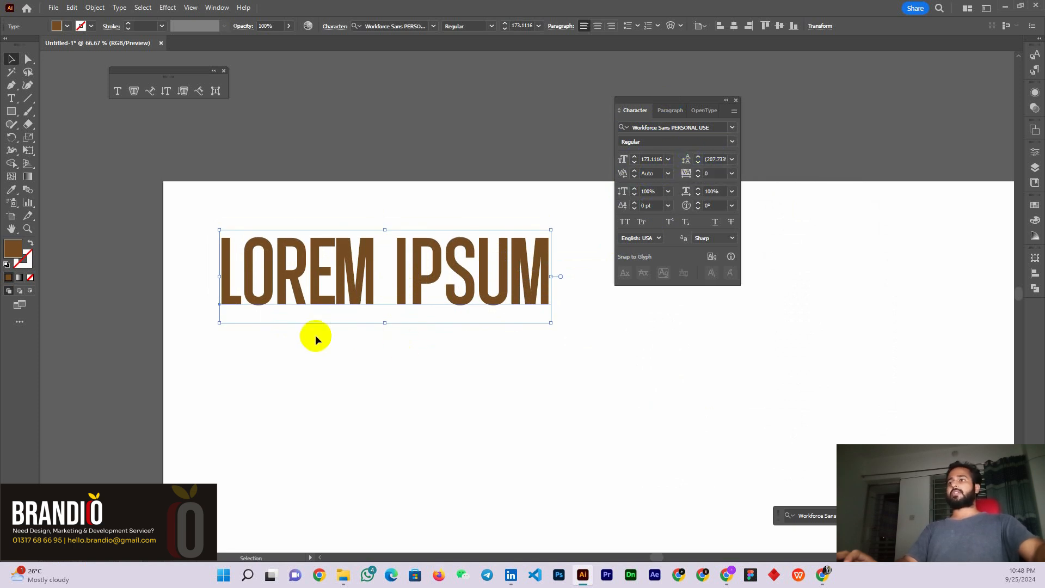
{"action": "left_click_drag", "start_coordinate": [329, 283], "coordinate": [338, 261]}
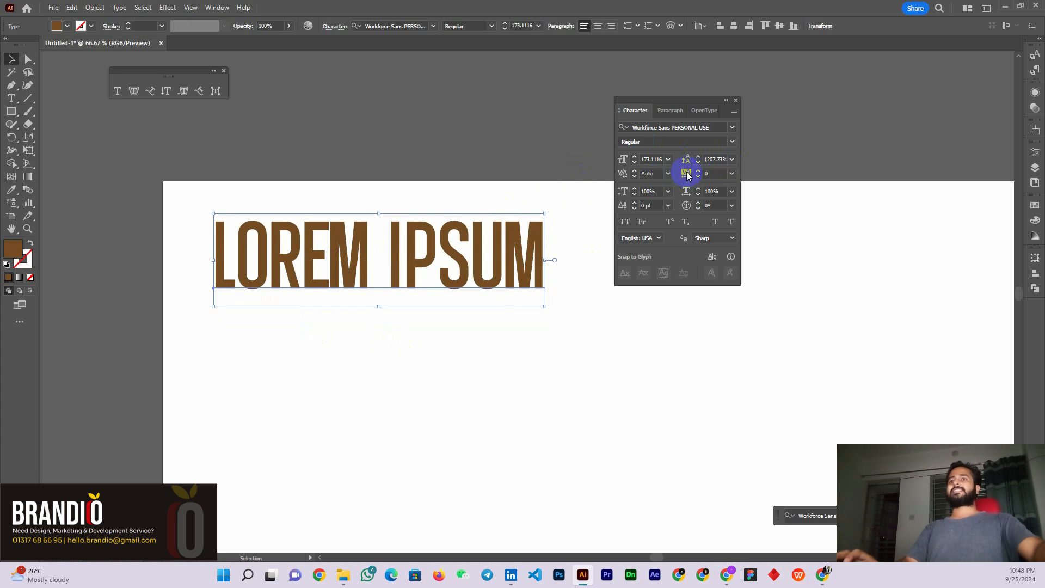
{"action": "left_click_drag", "start_coordinate": [448, 249], "coordinate": [438, 322]}
{"action": "scroll", "coordinate": [441, 292], "scroll_direction": "down", "scroll_amount": 1}
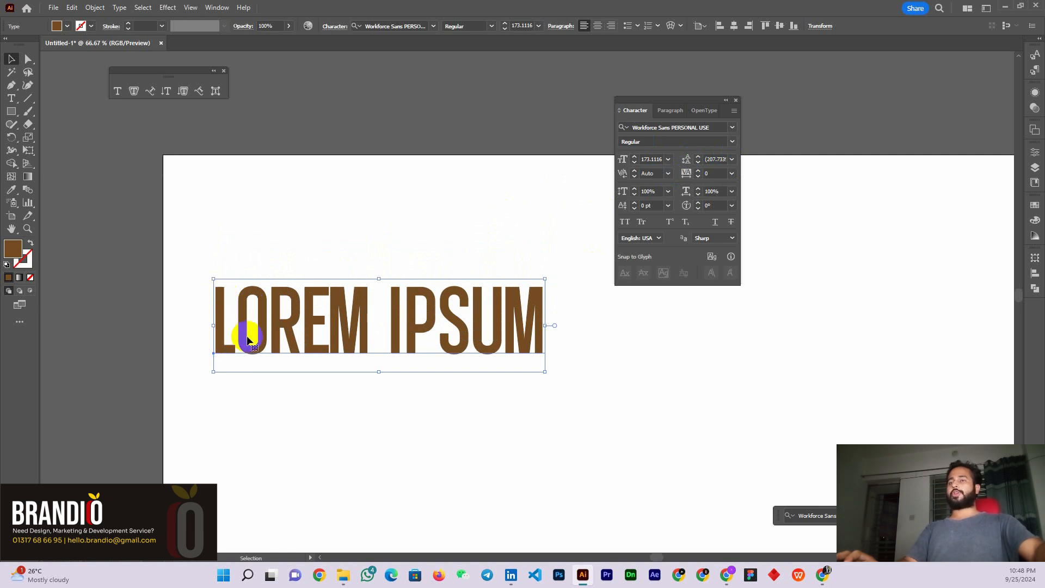
Try tracking values of 200 and 500 on the text and move the widened text lower on the artboard
{"action": "left_click", "coordinate": [733, 174]}
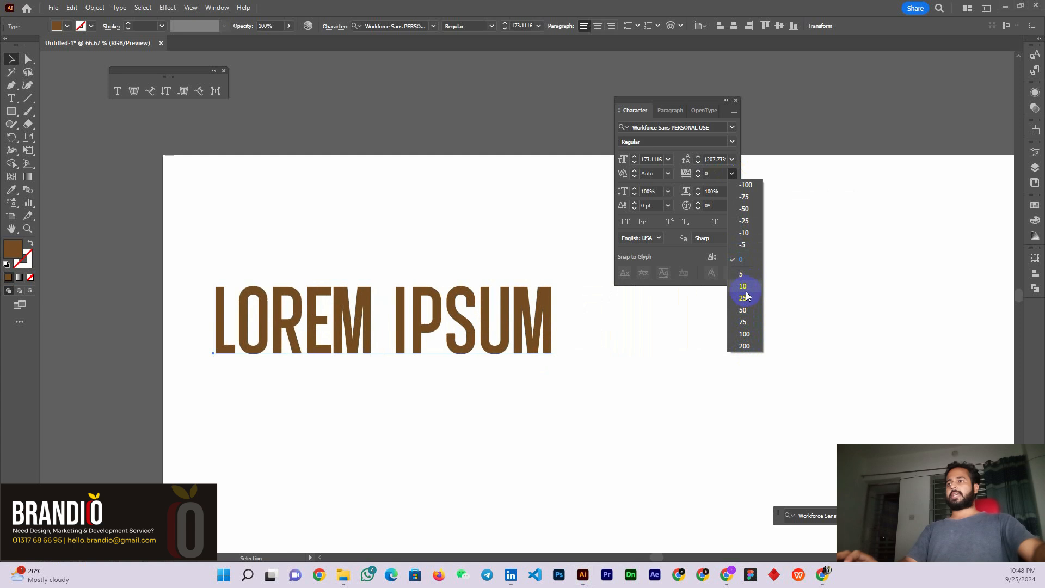
{"action": "left_click", "coordinate": [744, 346]}
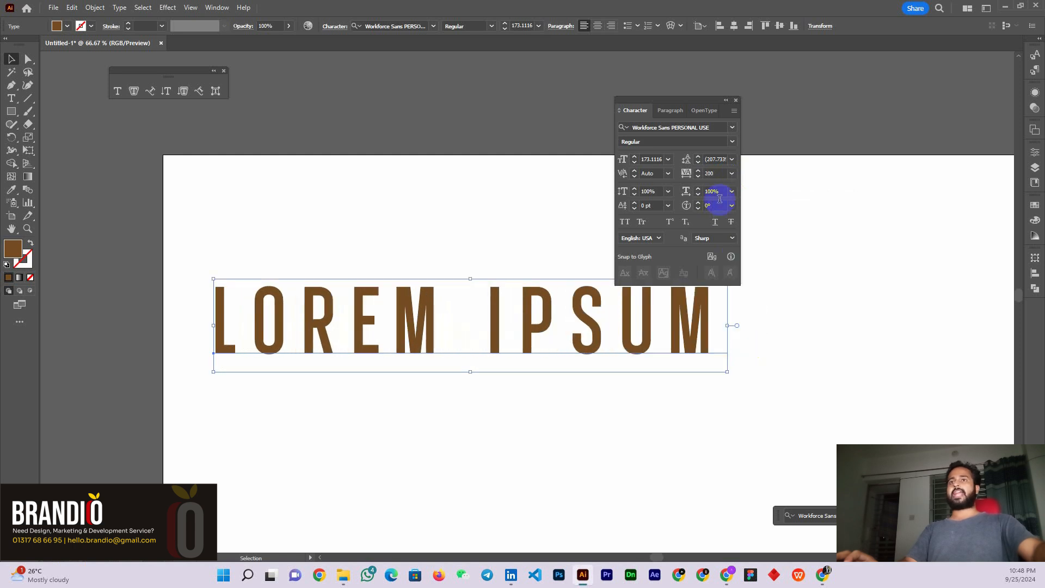
{"action": "left_click", "coordinate": [732, 174]}
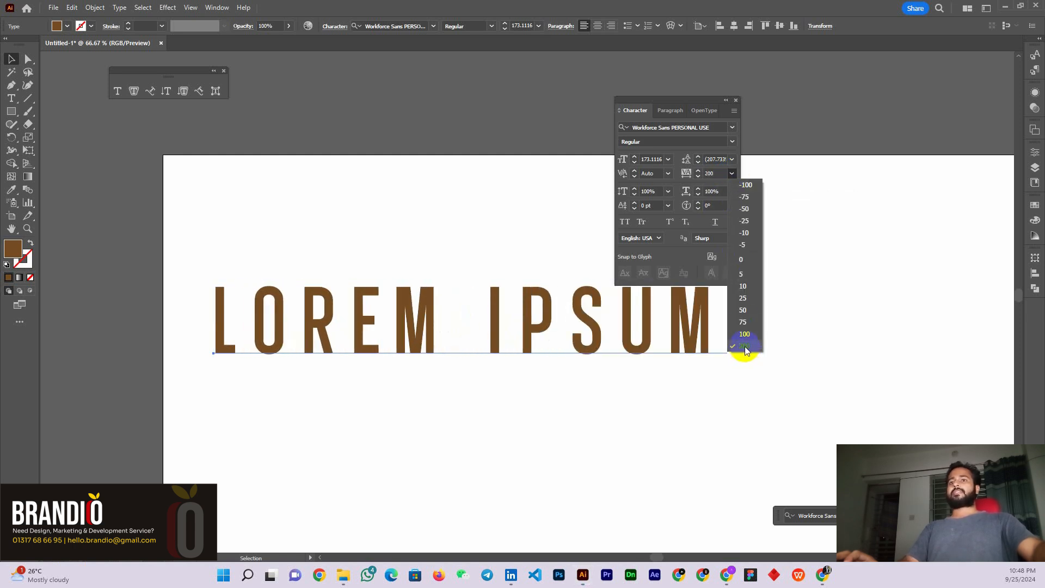
{"action": "left_click", "coordinate": [718, 171]}
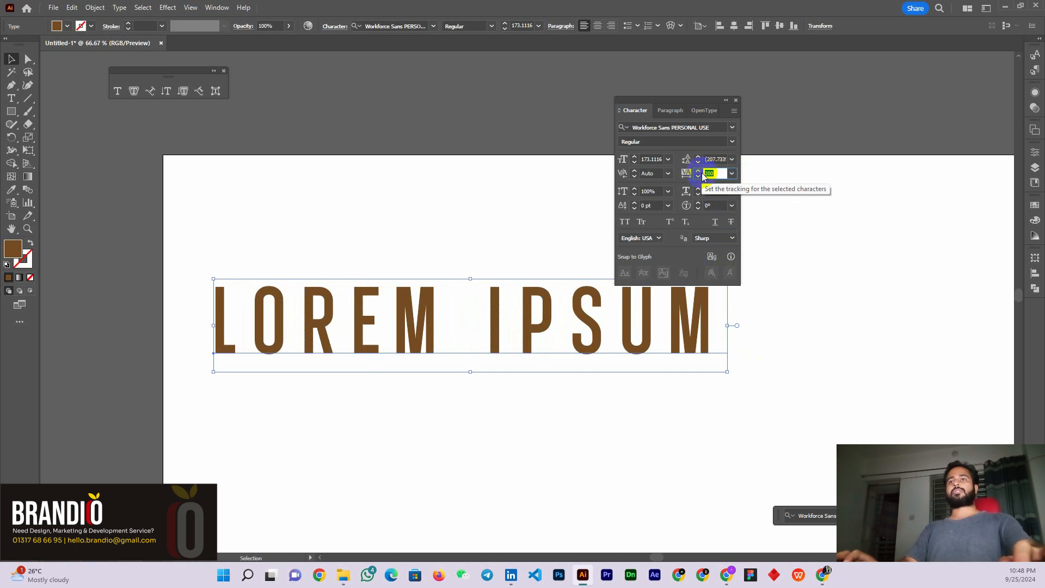
{"action": "type", "text": "500"}
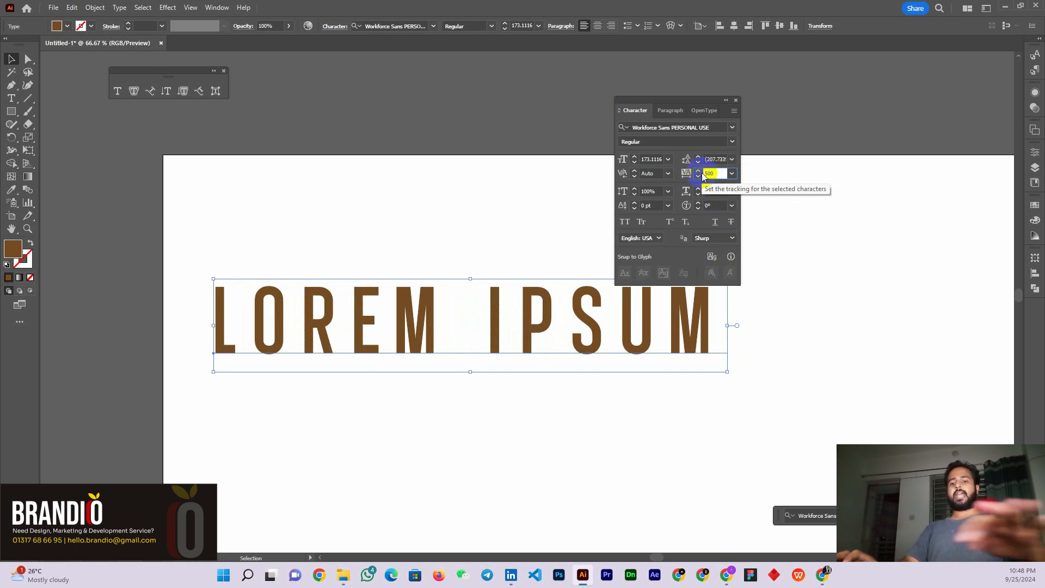
{"action": "key", "text": "Return"}
{"action": "left_click_drag", "start_coordinate": [732, 328], "coordinate": [715, 372]}
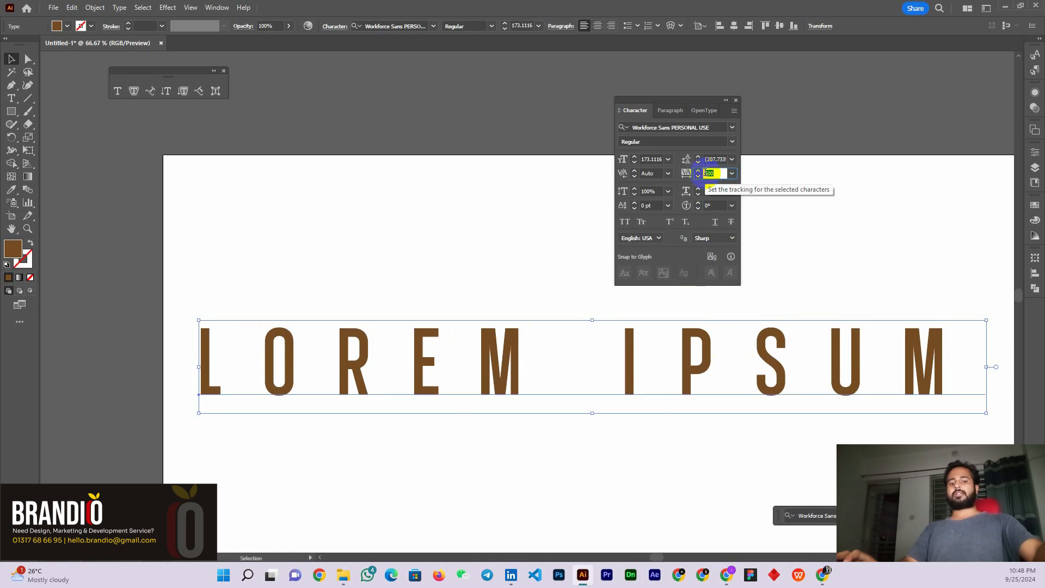
Set the text's tracking to 25 and reposition the text and the floating Character panel higher
{"action": "type", "text": "25"}
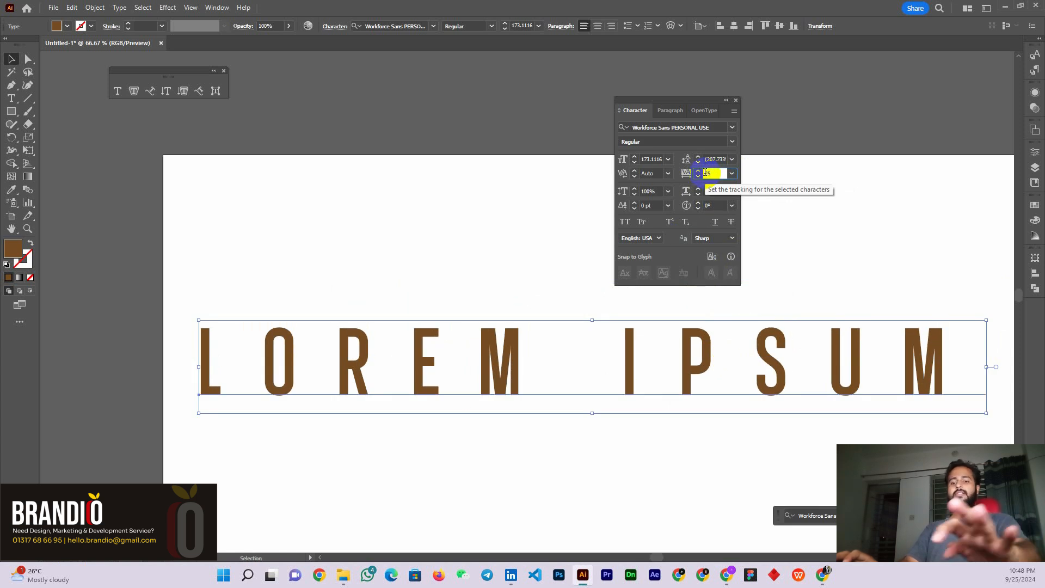
{"action": "key", "text": "Return"}
{"action": "left_click_drag", "start_coordinate": [432, 397], "coordinate": [451, 326]}
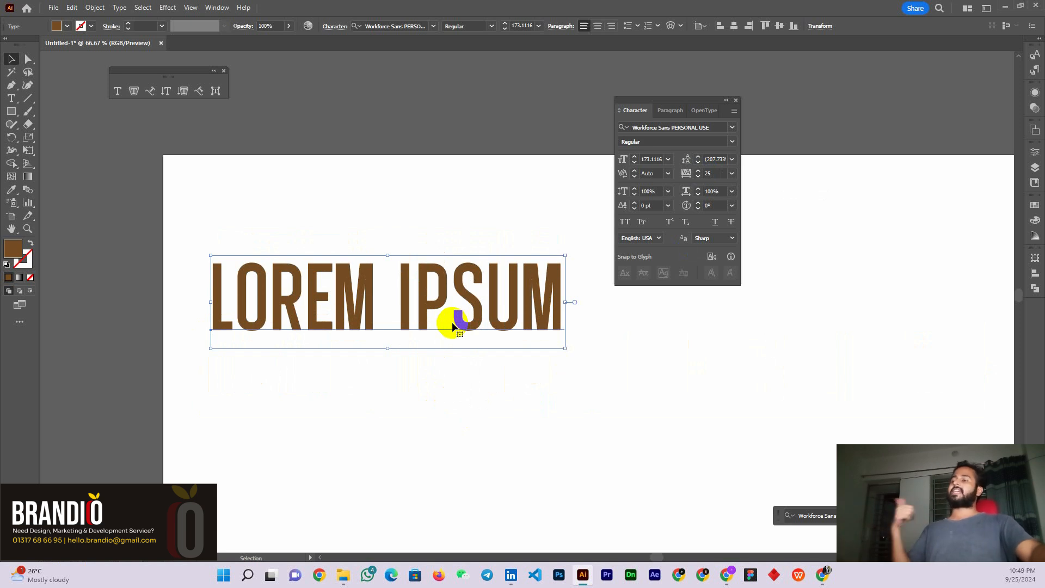
{"action": "left_click_drag", "start_coordinate": [452, 325], "coordinate": [461, 304]}
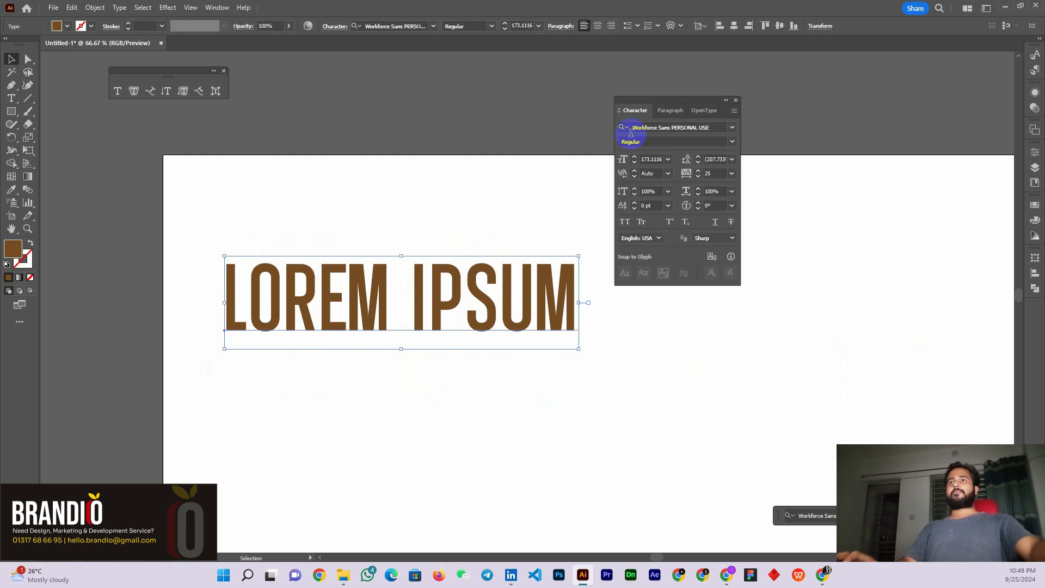
{"action": "left_click_drag", "start_coordinate": [667, 99], "coordinate": [669, 56]}
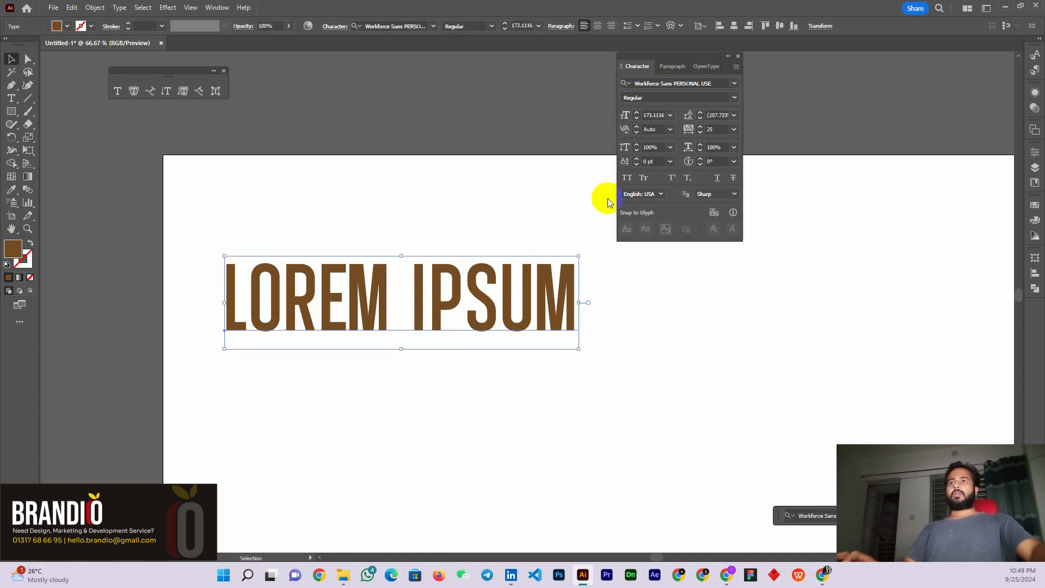
Set both the vertical scale and the horizontal scale of the text to 200%
{"action": "left_click", "coordinate": [657, 148]}
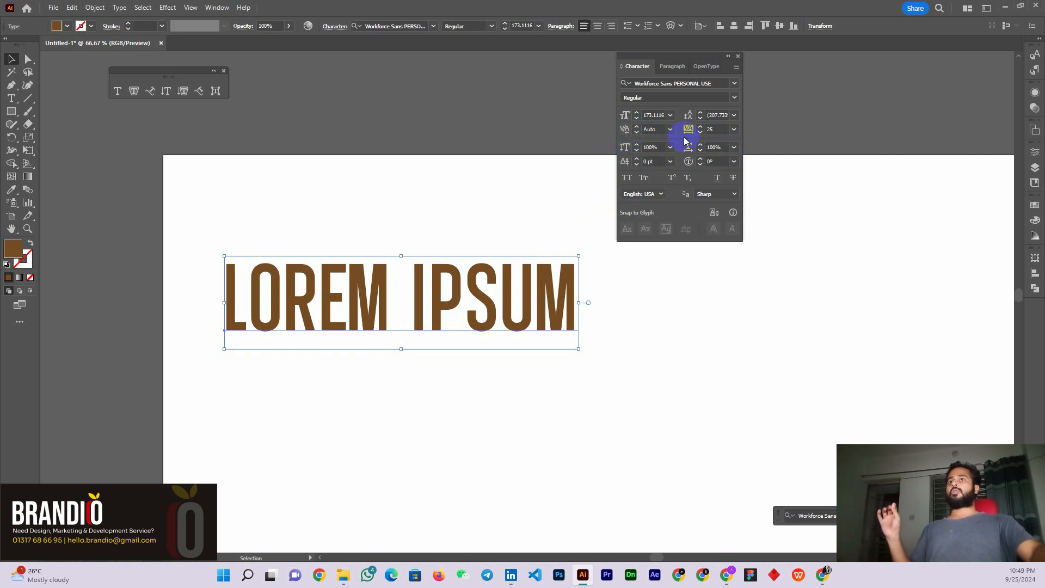
{"action": "left_click", "coordinate": [642, 147]}
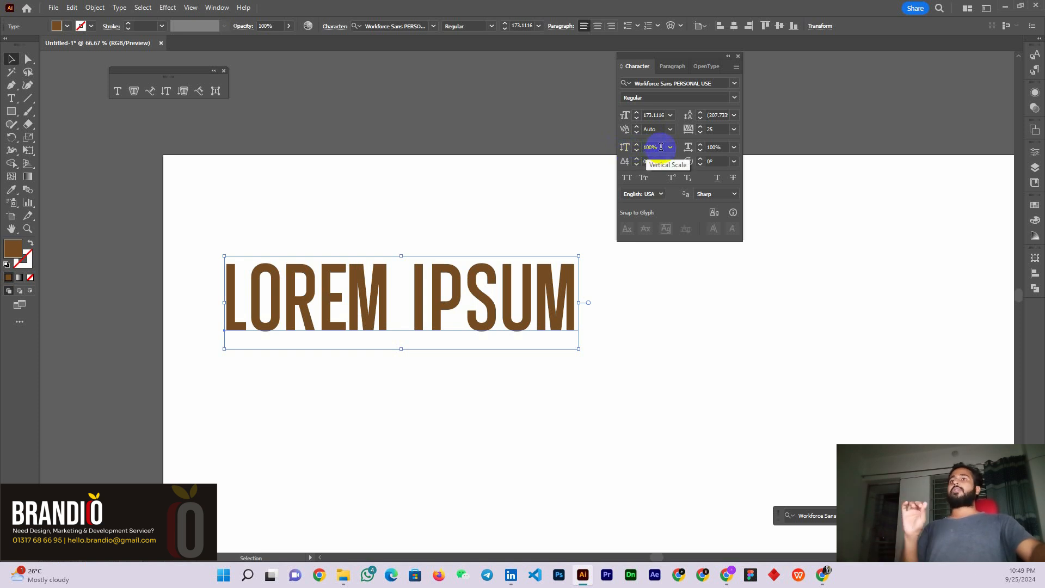
{"action": "left_click", "coordinate": [717, 147]}
{"action": "left_click", "coordinate": [659, 146]}
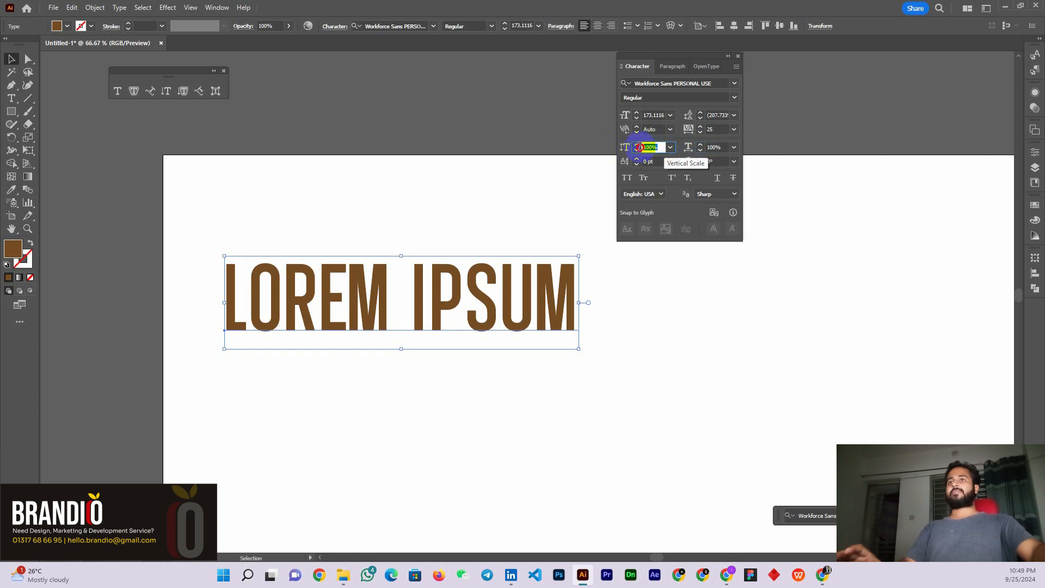
{"action": "left_click", "coordinate": [720, 147]}
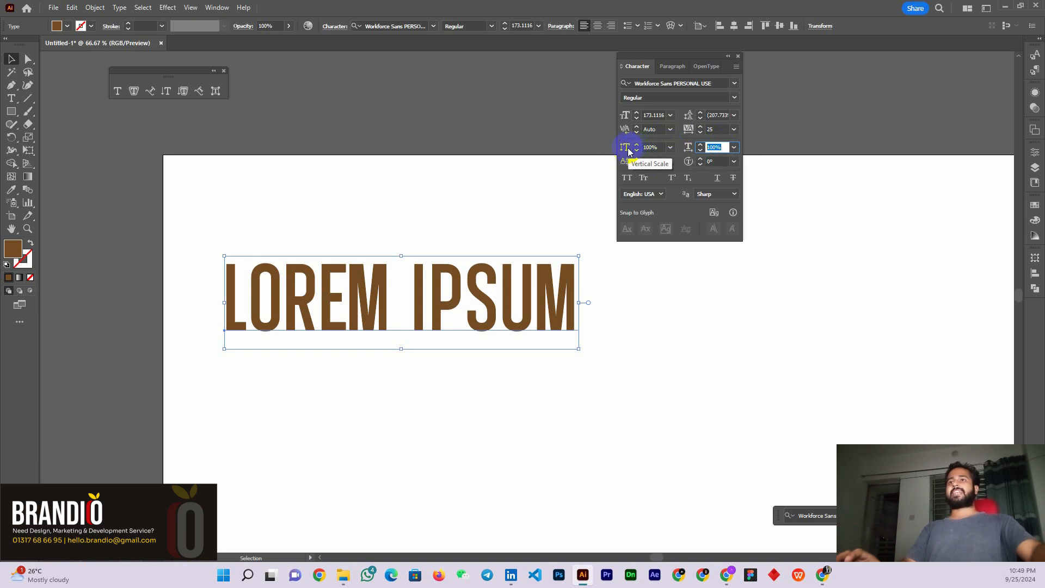
{"action": "left_click", "coordinate": [670, 147]}
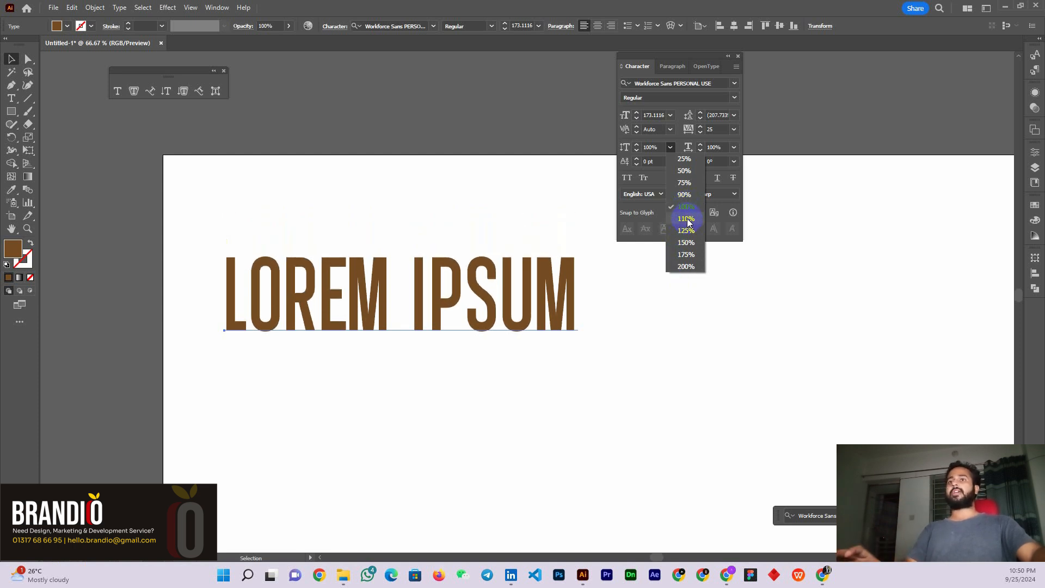
{"action": "left_click", "coordinate": [687, 269]}
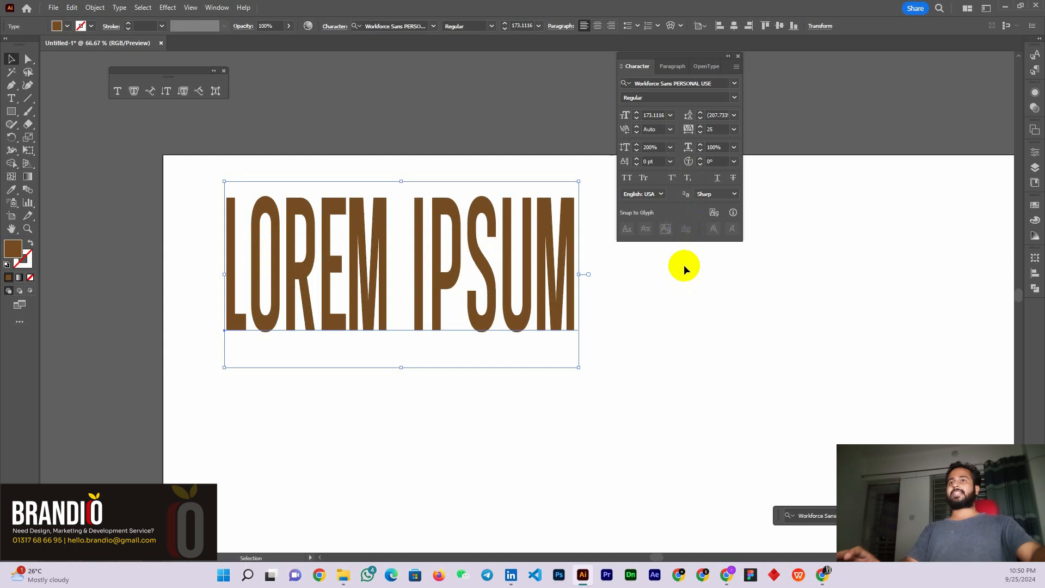
{"action": "left_click", "coordinate": [734, 148]}
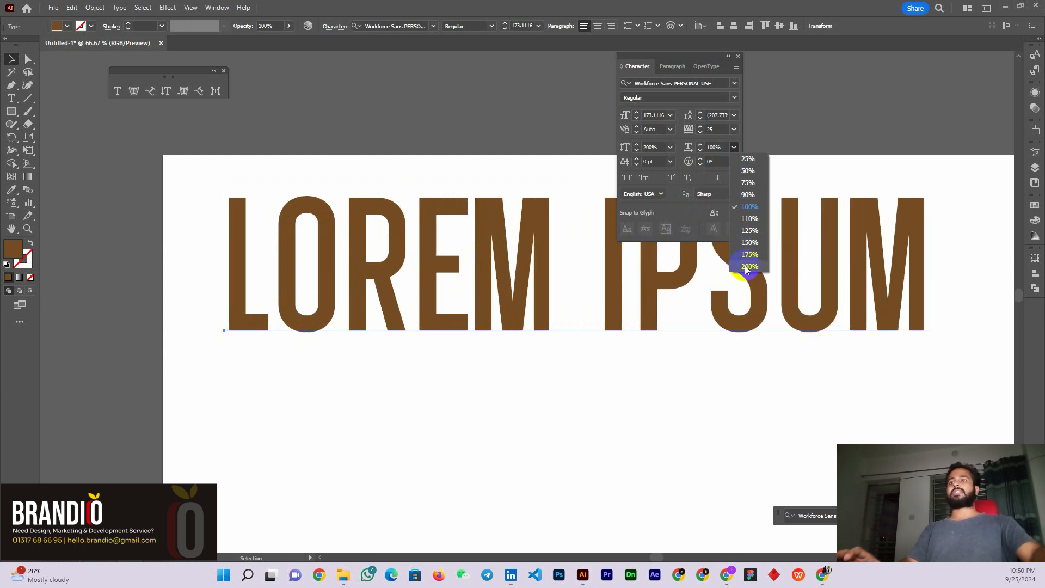
{"action": "left_click", "coordinate": [748, 266]}
Move the scaled text lower and slightly left on the artboard and shift the Character panel to the right
{"action": "left_click_drag", "start_coordinate": [567, 273], "coordinate": [551, 344]}
{"action": "left_click_drag", "start_coordinate": [767, 333], "coordinate": [749, 326]}
{"action": "left_click_drag", "start_coordinate": [677, 53], "coordinate": [720, 49]}
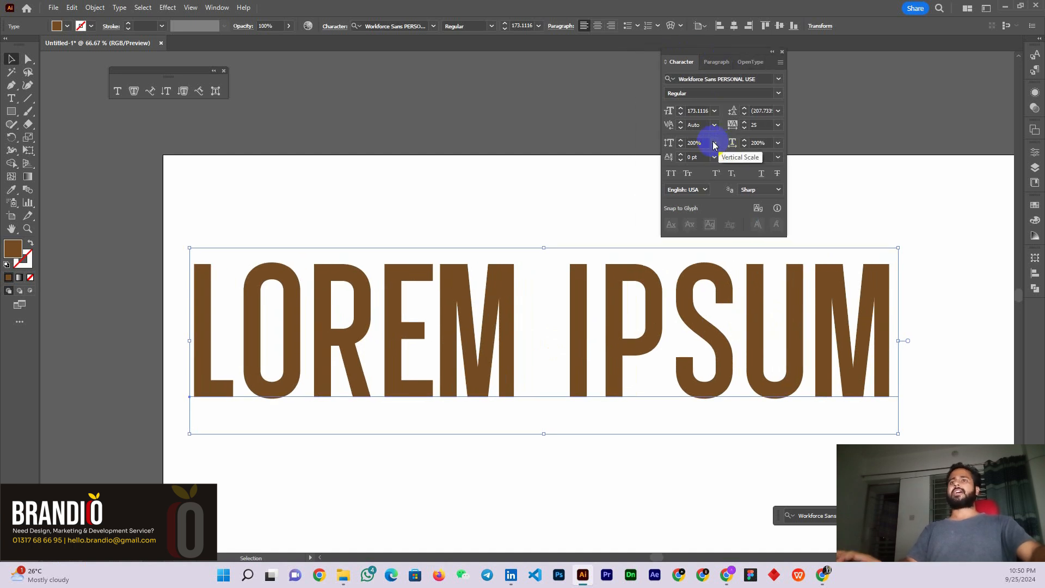
Undo the 200% vertical and horizontal scaling of the text, then move the text slightly higher on the artboard
{"action": "key", "text": "ctrl+z"}
{"action": "key", "text": "ctrl+z"}
{"action": "key", "text": "ctrl+z"}
{"action": "key", "text": "ctrl+z"}
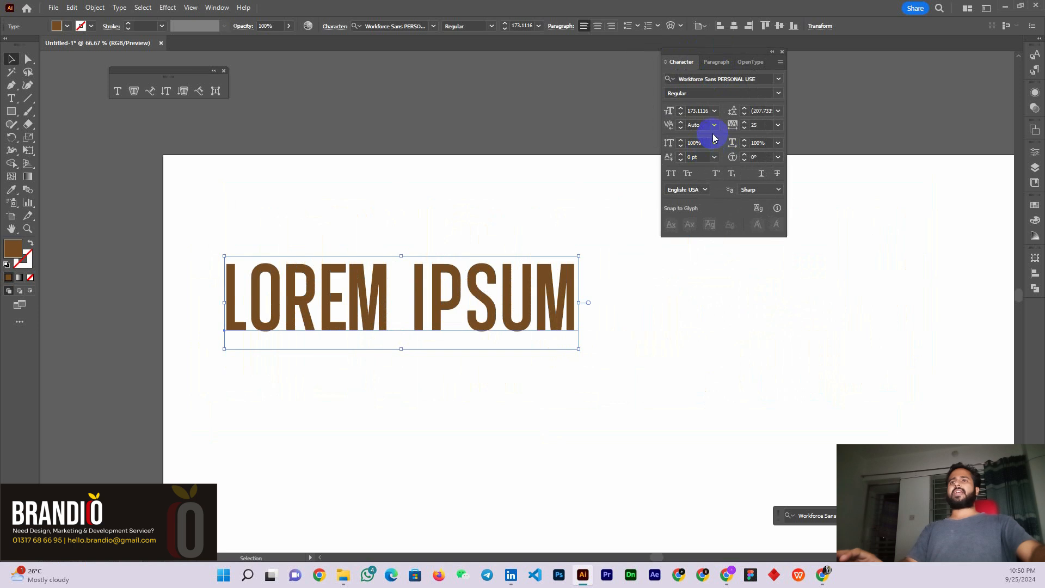
{"action": "left_click", "coordinate": [714, 142]}
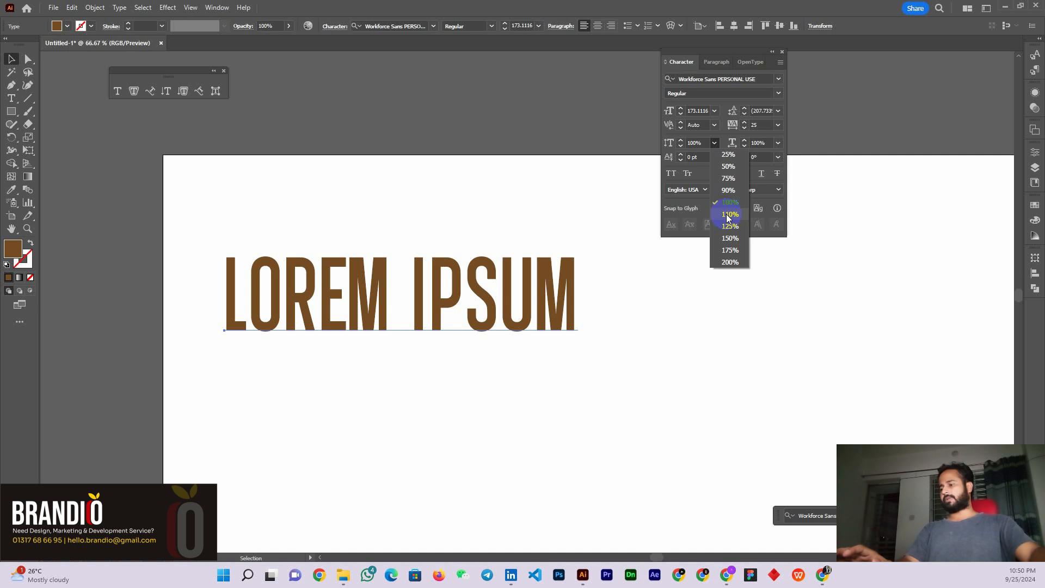
{"action": "left_click", "coordinate": [702, 173]}
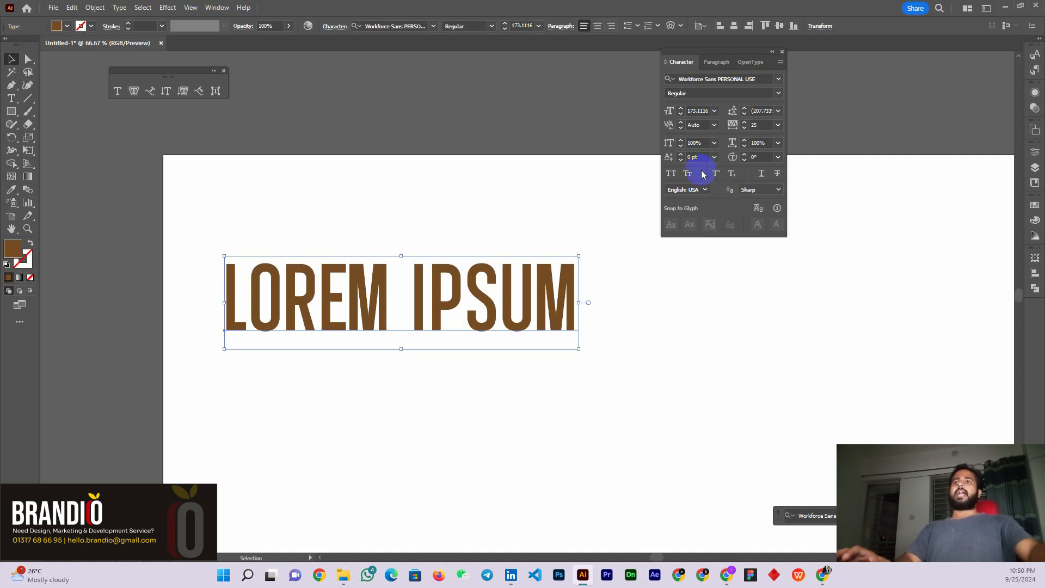
{"action": "left_click_drag", "start_coordinate": [467, 283], "coordinate": [478, 267]}
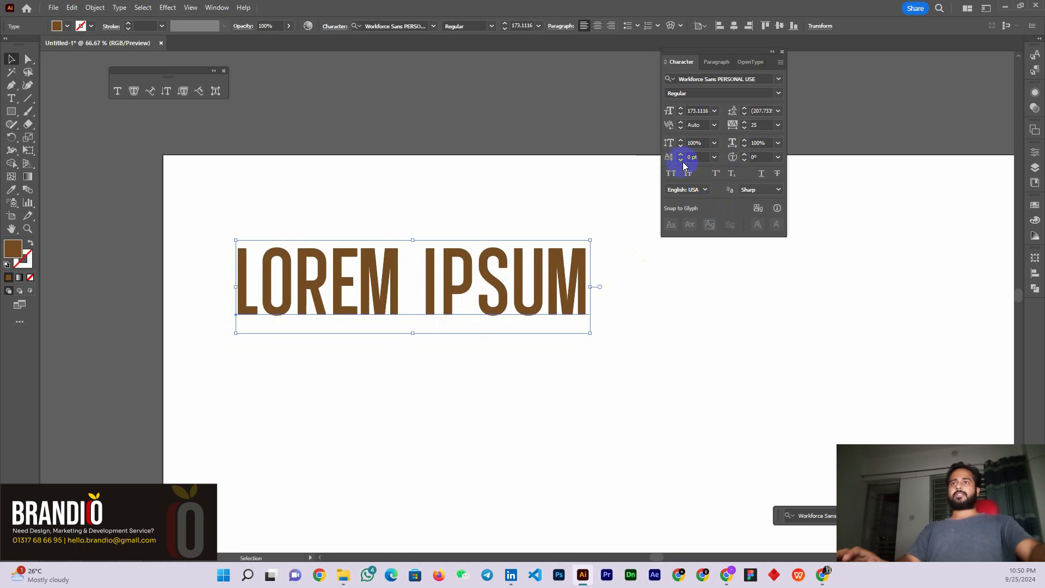
{"action": "left_click", "coordinate": [778, 158]}
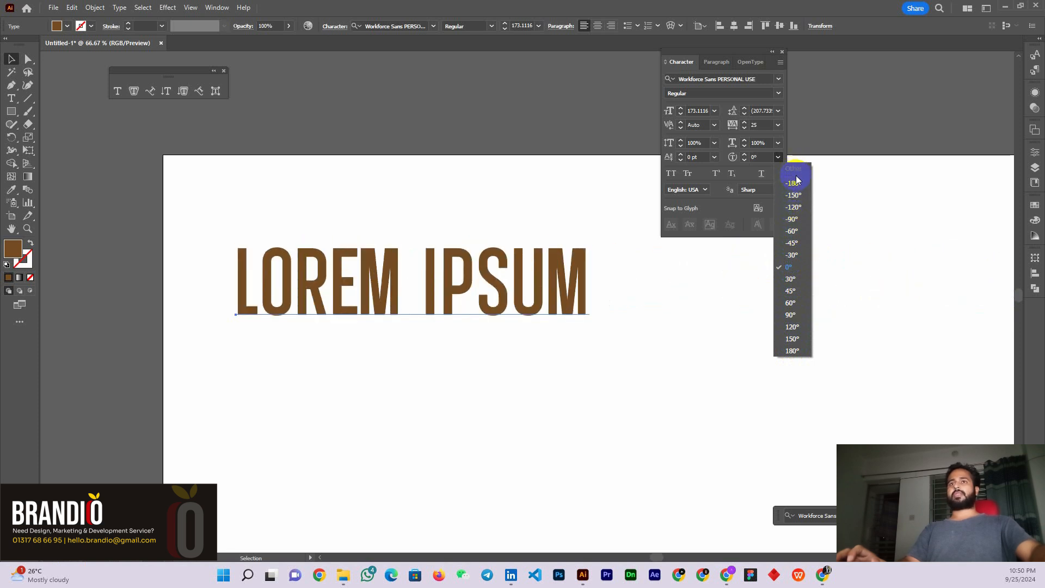
{"action": "left_click", "coordinate": [676, 333]}
{"action": "left_click", "coordinate": [670, 345]}
{"action": "left_click", "coordinate": [471, 285]}
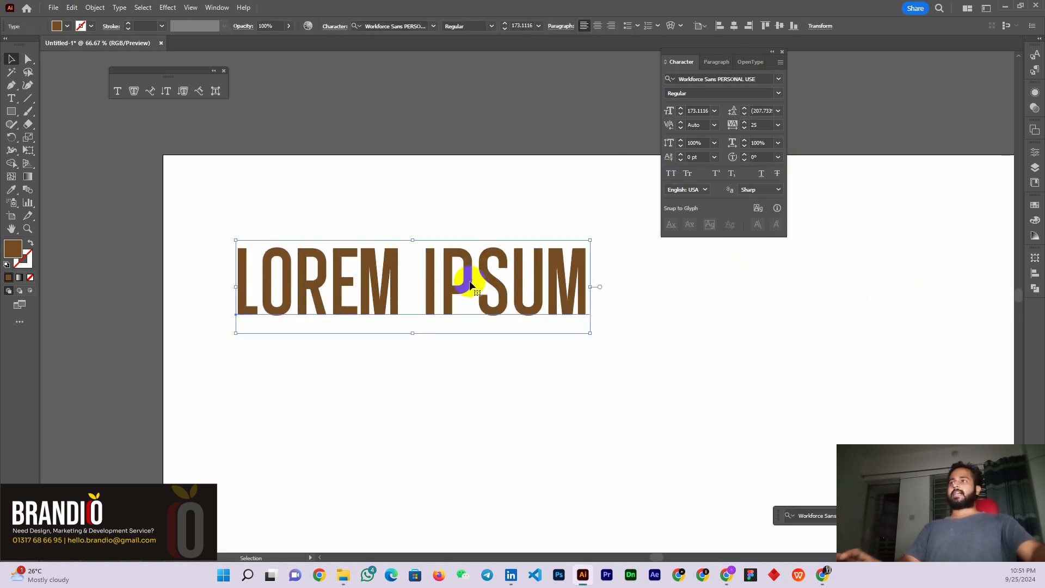
Set the text's font to Myriad Pro, scale it down to about 129 pt and position it in the artboard's upper area
{"action": "left_click", "coordinate": [779, 80]}
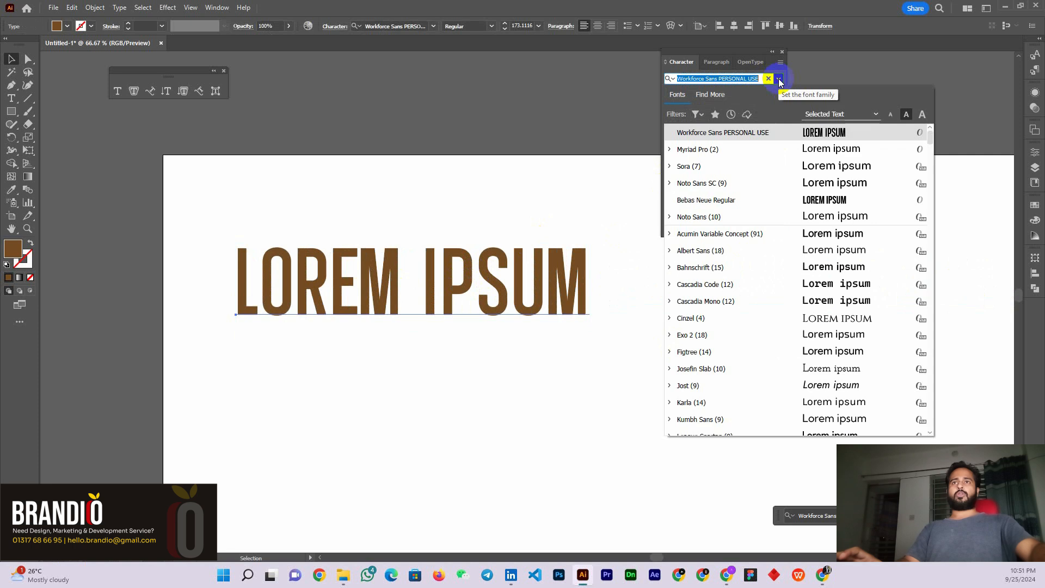
{"action": "left_click", "coordinate": [826, 152]}
{"action": "left_click_drag", "start_coordinate": [443, 310], "coordinate": [374, 355]}
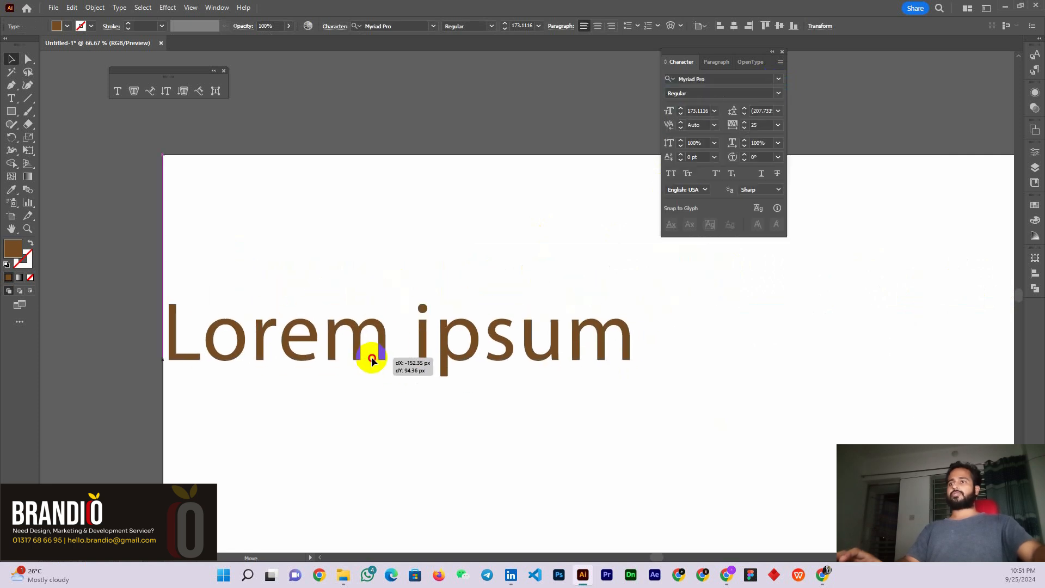
{"action": "left_click_drag", "start_coordinate": [646, 338], "coordinate": [517, 335]}
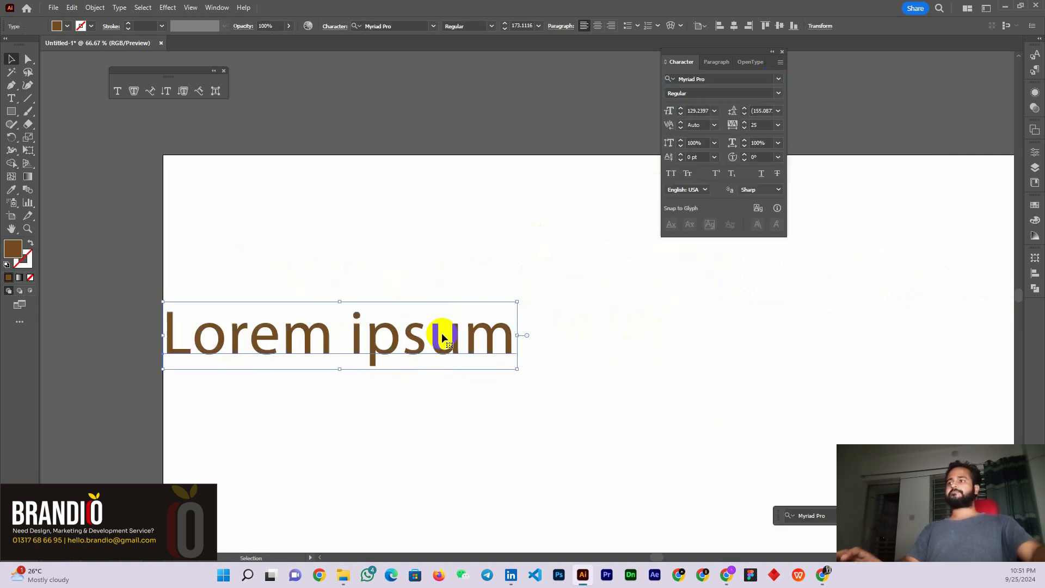
{"action": "left_click_drag", "start_coordinate": [443, 333], "coordinate": [486, 261]}
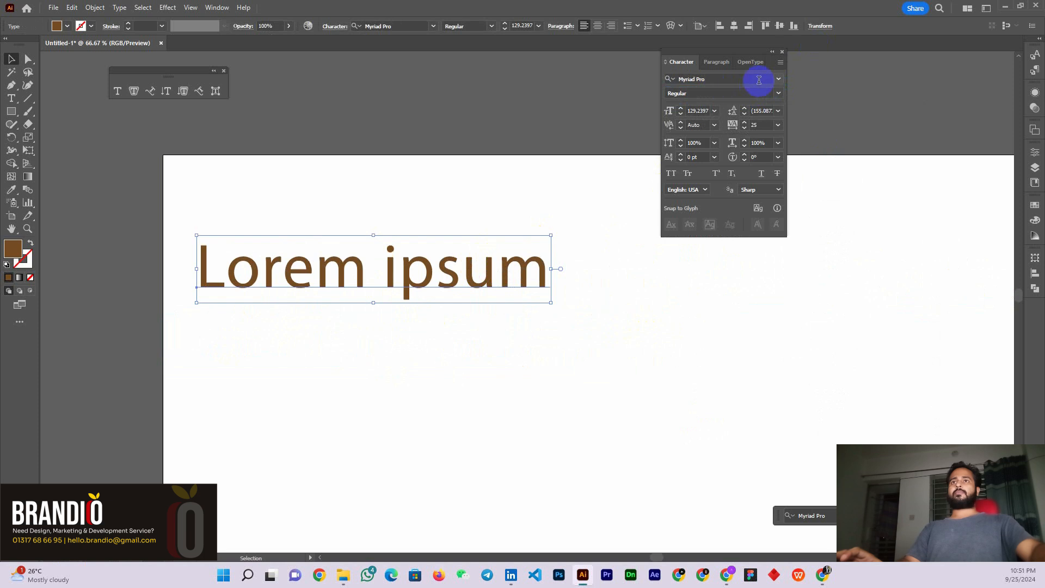
Set the text's font to Noto Sans with the Bold style and move the text slightly lower
{"action": "left_click", "coordinate": [779, 80]}
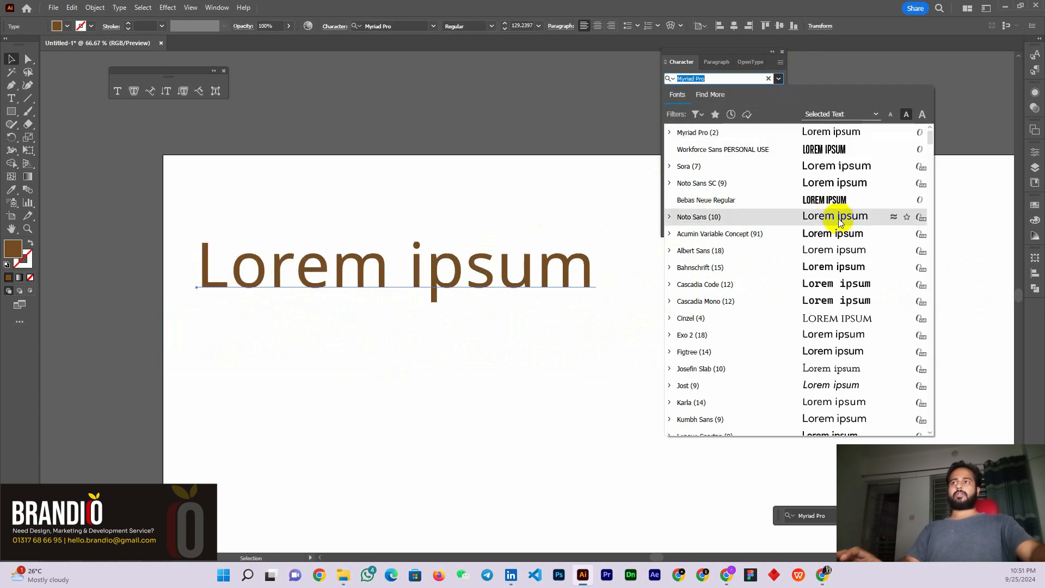
{"action": "left_click", "coordinate": [834, 217]}
{"action": "left_click_drag", "start_coordinate": [384, 265], "coordinate": [383, 271]}
{"action": "left_click", "coordinate": [765, 95]}
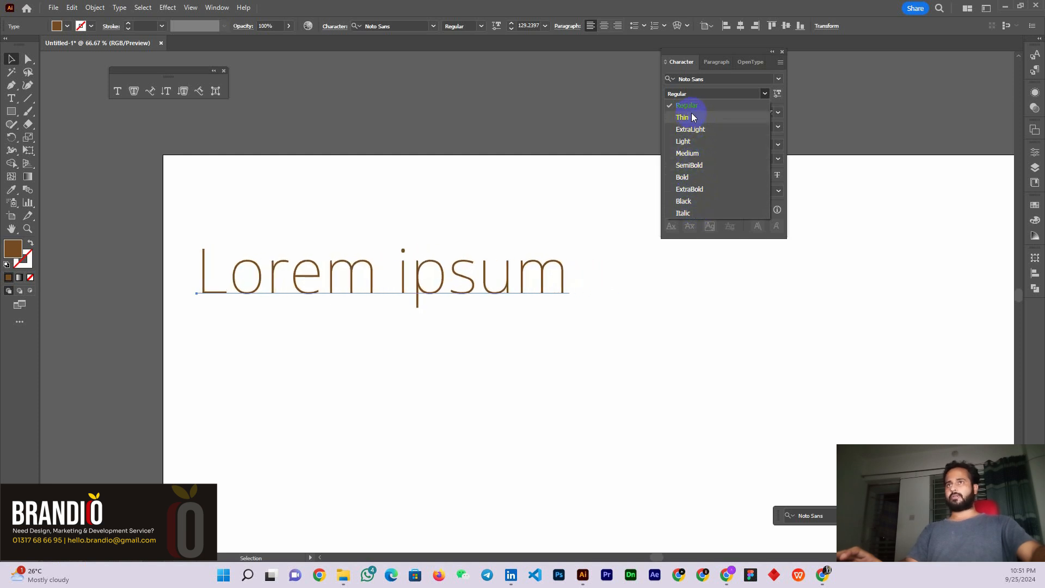
{"action": "left_click", "coordinate": [691, 177]}
{"action": "left_click_drag", "start_coordinate": [393, 311], "coordinate": [392, 321]}
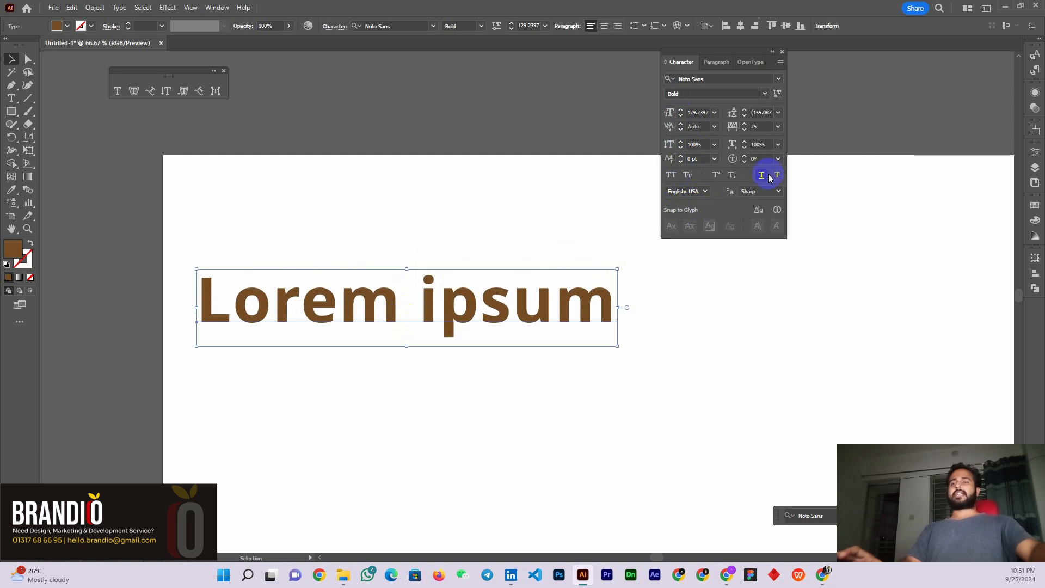
Try All Caps on the text twice, switching it off each time and nudging the text between tries
{"action": "left_click", "coordinate": [671, 176]}
{"action": "mouse_move", "coordinate": [422, 319]}
{"action": "left_mouse_down"}
{"action": "mouse_move", "coordinate": [456, 319]}
{"action": "mouse_move", "coordinate": [428, 321]}
{"action": "left_mouse_up"}
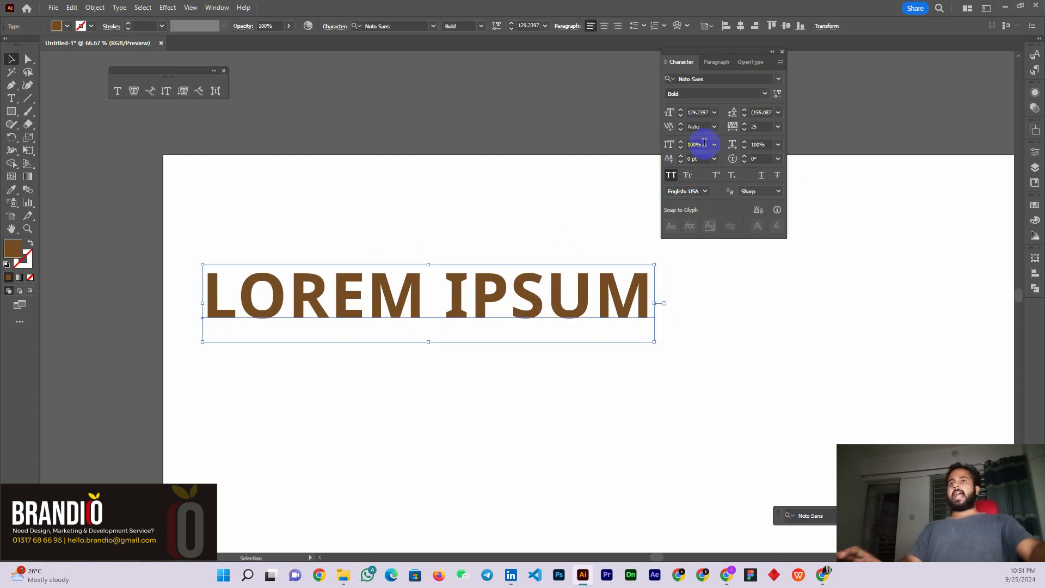
{"action": "left_click", "coordinate": [671, 175]}
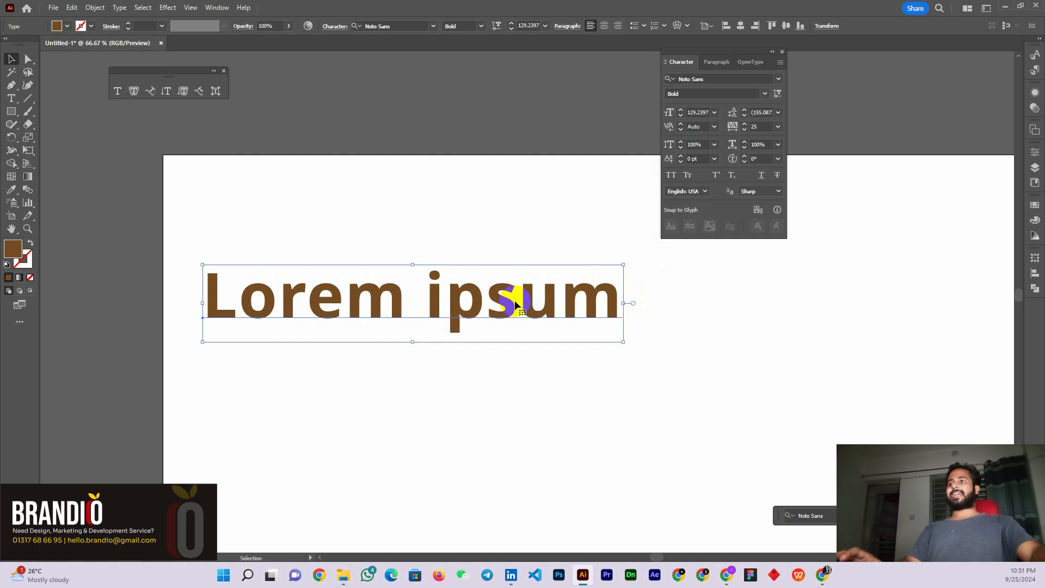
{"action": "left_click_drag", "start_coordinate": [464, 307], "coordinate": [470, 304]}
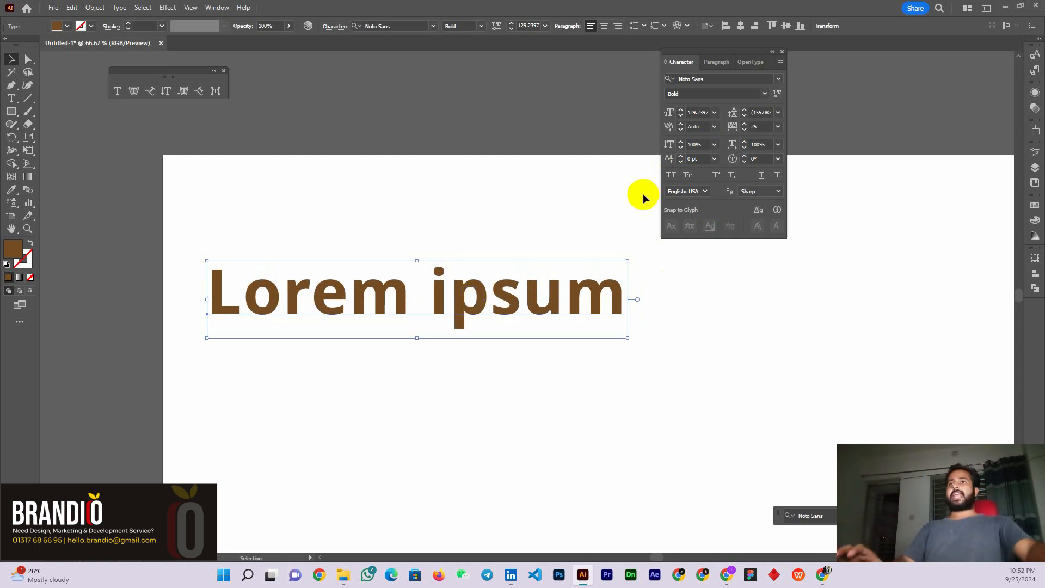
{"action": "left_click", "coordinate": [672, 175]}
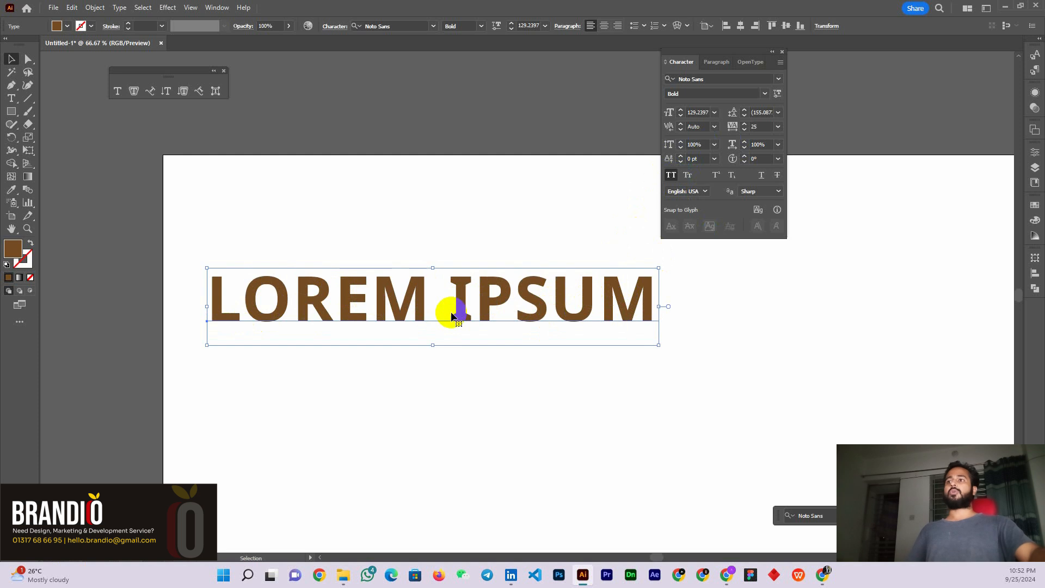
{"action": "left_click_drag", "start_coordinate": [452, 316], "coordinate": [497, 309]}
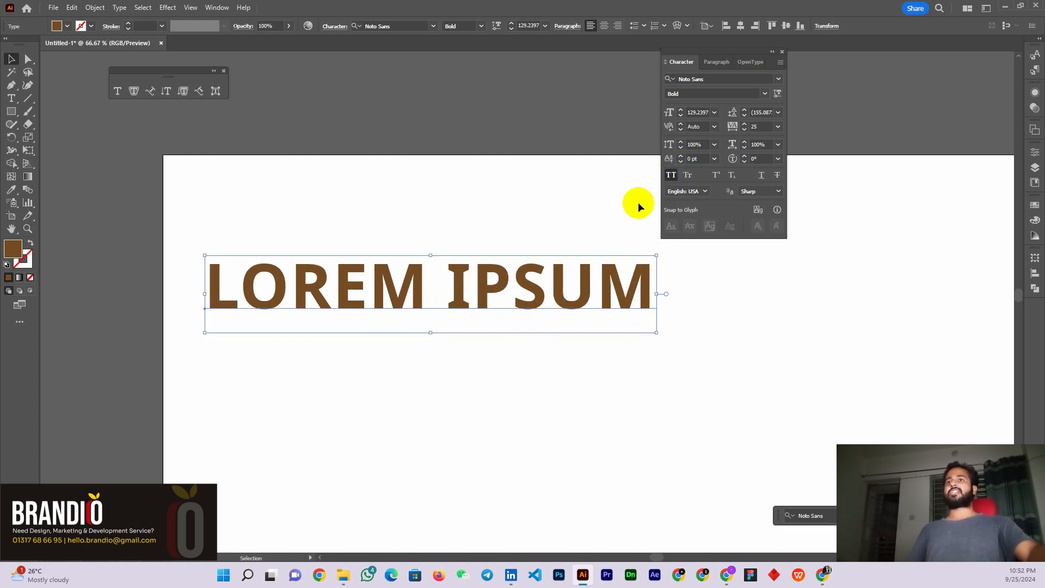
{"action": "left_click", "coordinate": [671, 175]}
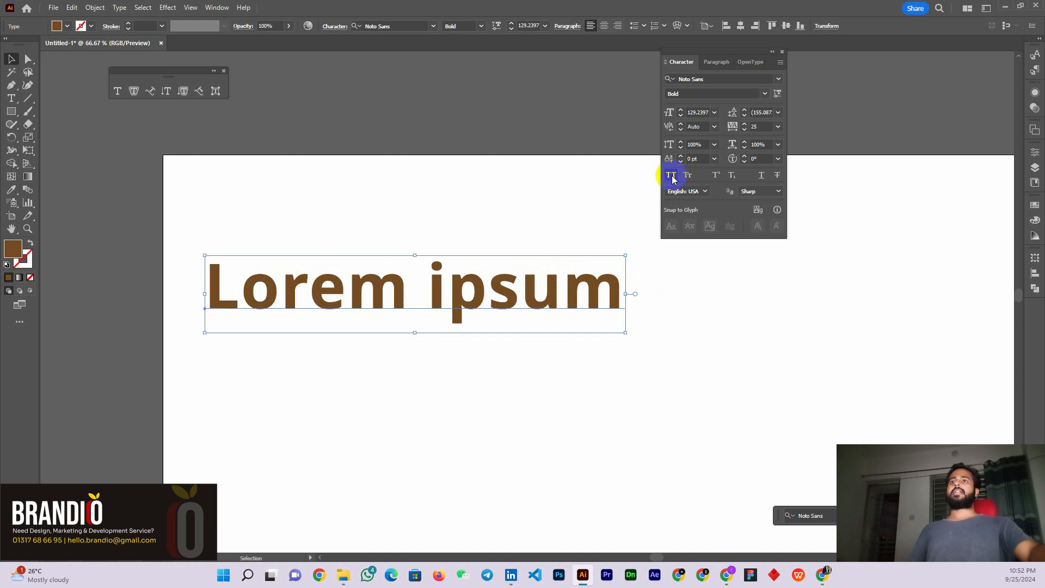
Try Small Caps on the Lorem ipsum text, switch it off again and deselect the text
{"action": "left_click", "coordinate": [688, 176]}
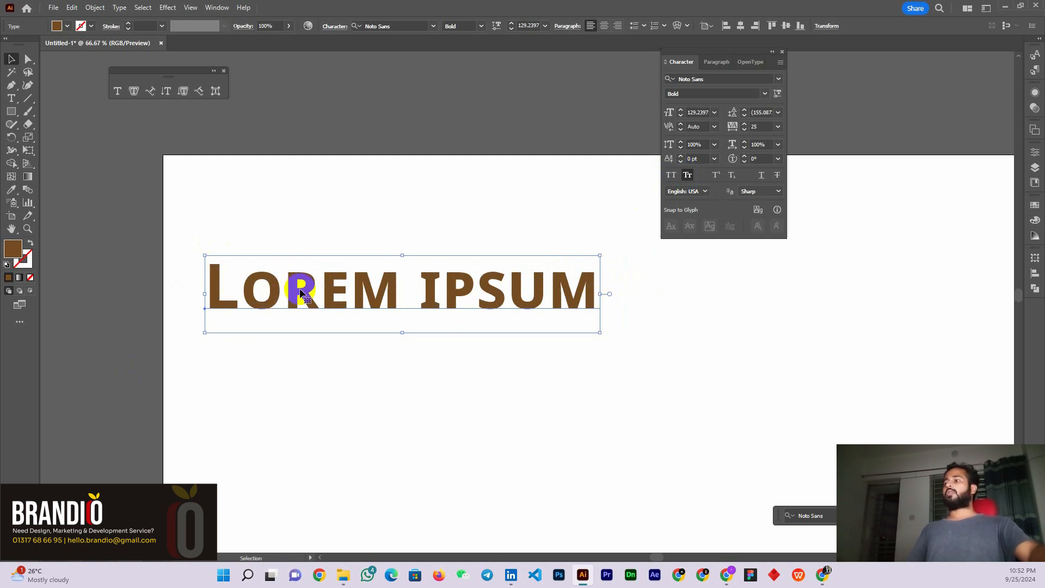
{"action": "left_click", "coordinate": [688, 176]}
{"action": "left_click", "coordinate": [504, 344]}
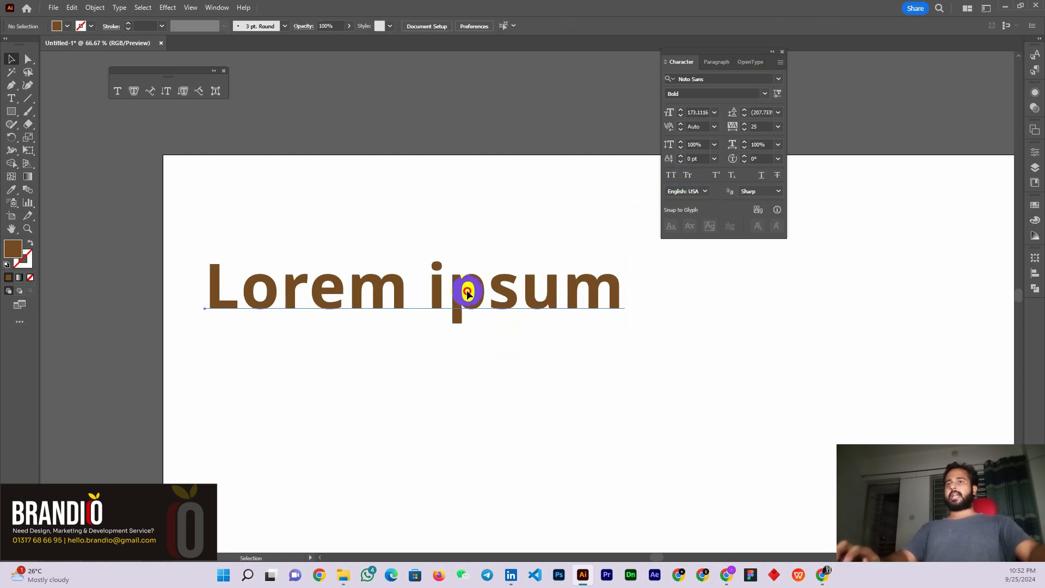
Replace the Lorem ipsum text with "T2" and move it higher and further right on the artboard
{"action": "left_click", "coordinate": [512, 305]}
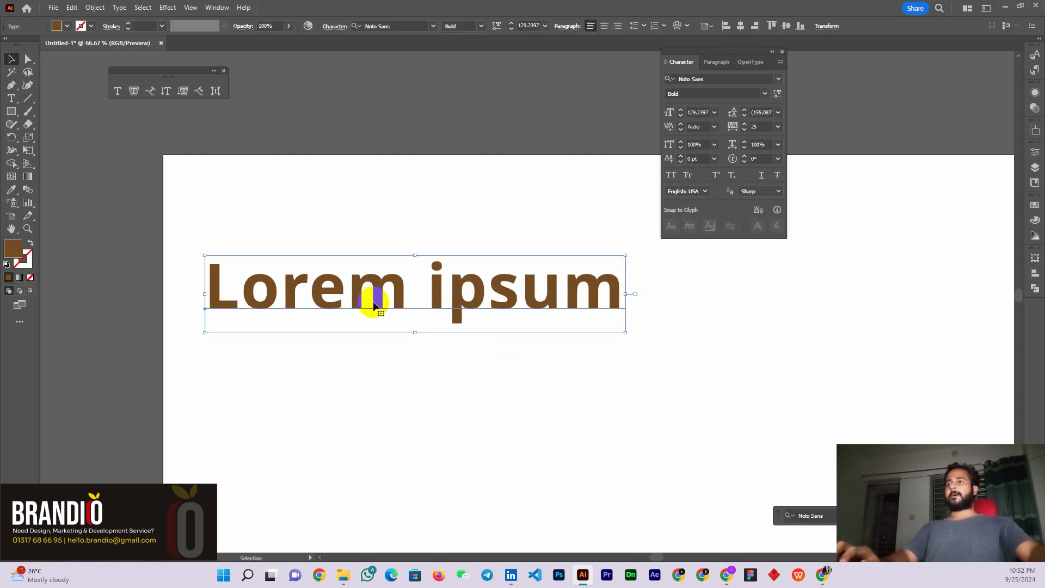
{"action": "key", "text": "t"}
{"action": "left_click_drag", "start_coordinate": [632, 287], "coordinate": [198, 305]}
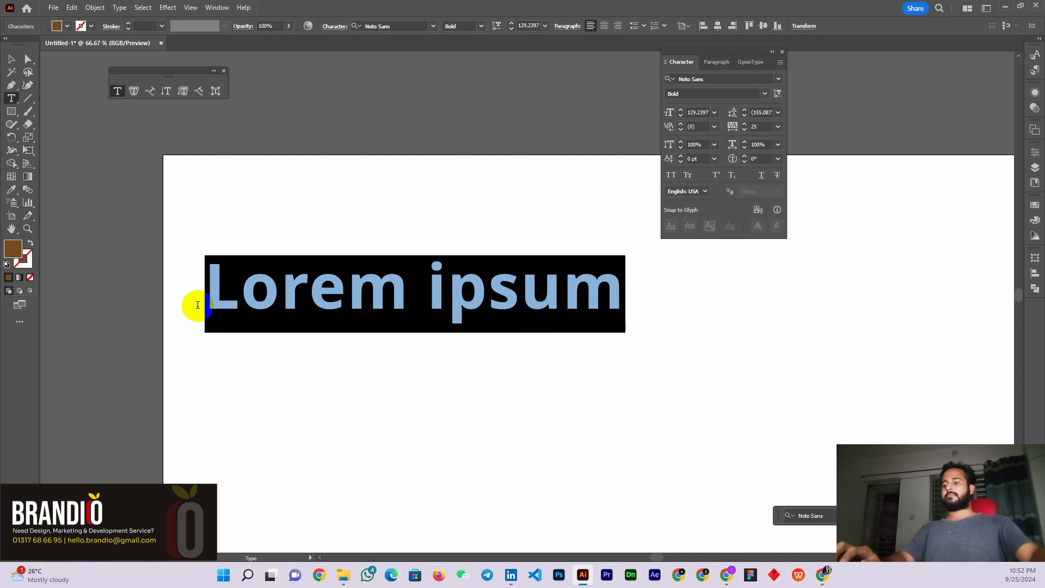
{"action": "left_click", "coordinate": [10, 59]}
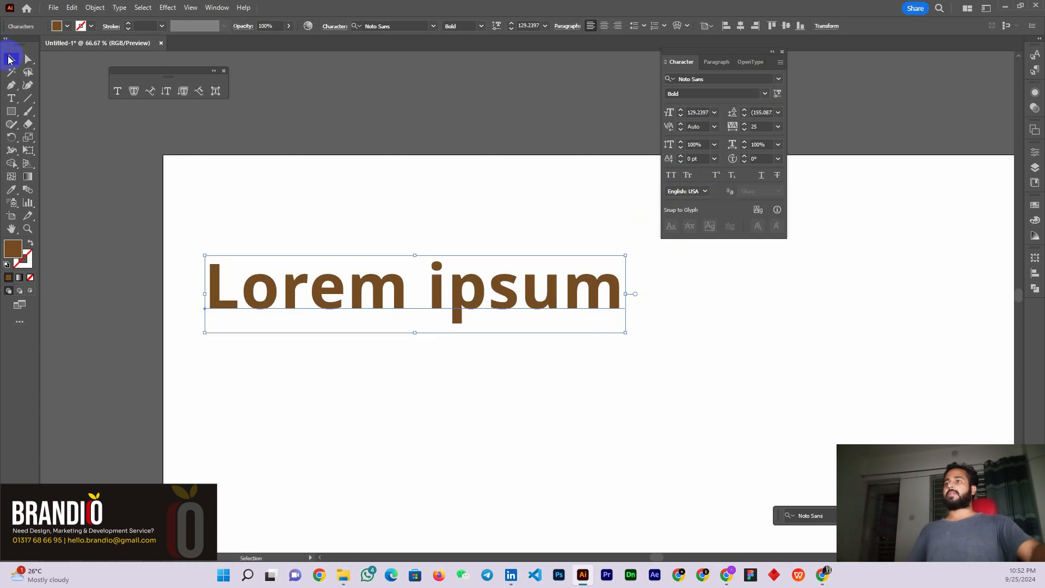
{"action": "left_click_drag", "start_coordinate": [369, 297], "coordinate": [413, 295]}
{"action": "double_click", "coordinate": [580, 300]}
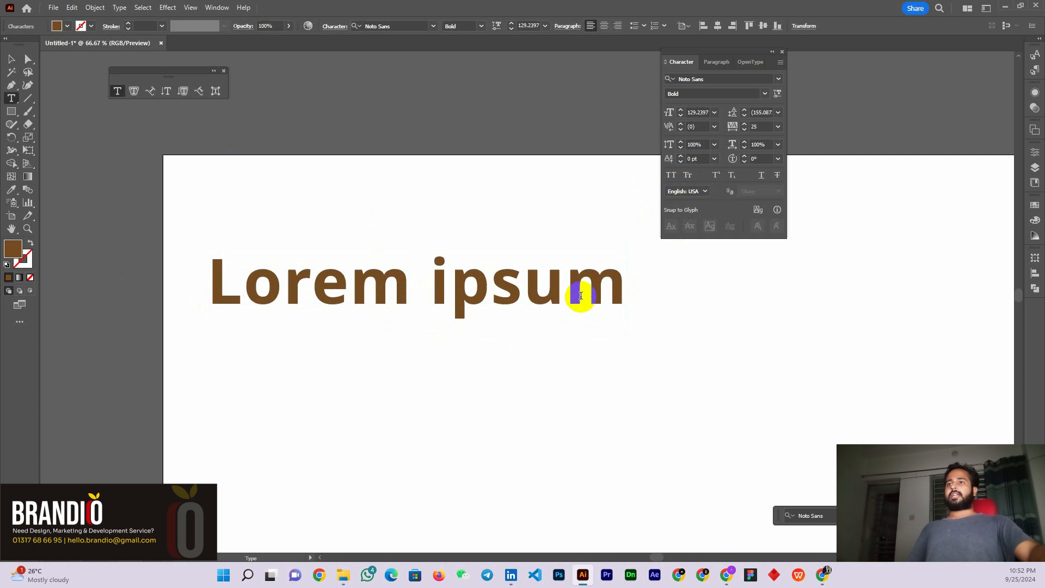
{"action": "left_click_drag", "start_coordinate": [628, 288], "coordinate": [196, 297]}
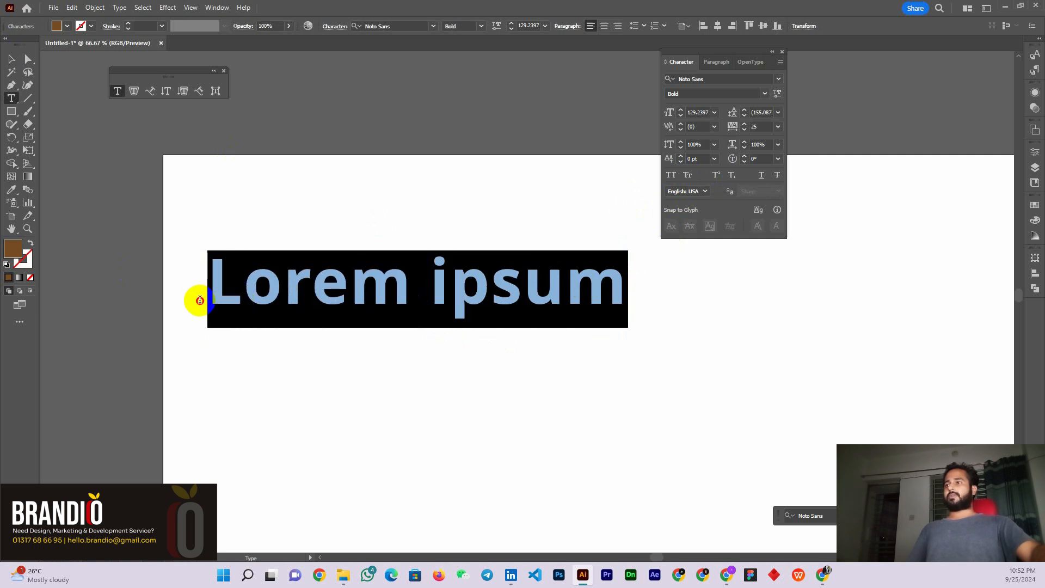
{"action": "left_click", "coordinate": [12, 60]}
{"action": "double_click", "coordinate": [467, 287]}
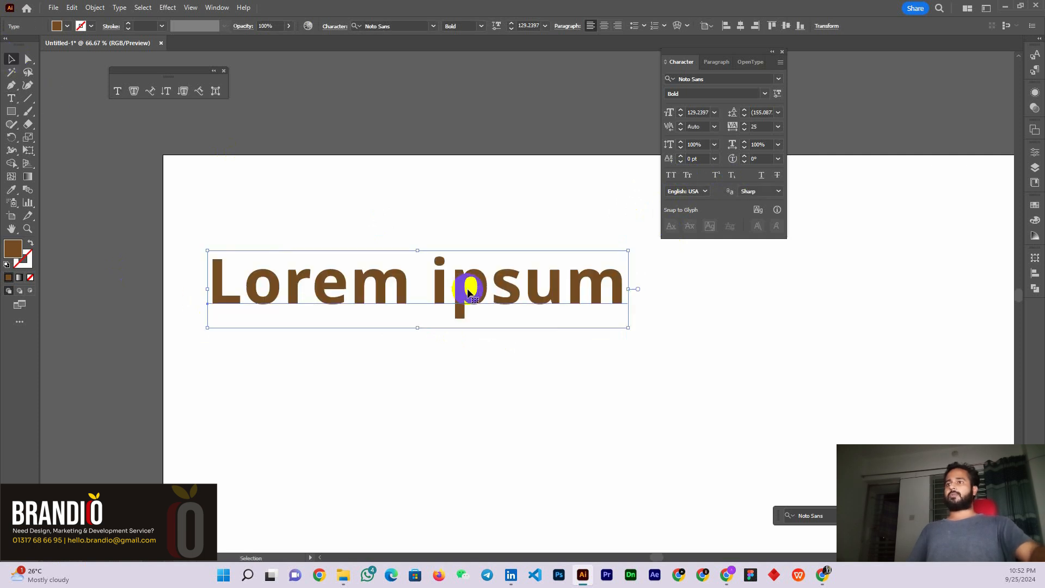
{"action": "left_click", "coordinate": [616, 287]}
{"action": "left_click_drag", "start_coordinate": [616, 287], "coordinate": [199, 288]}
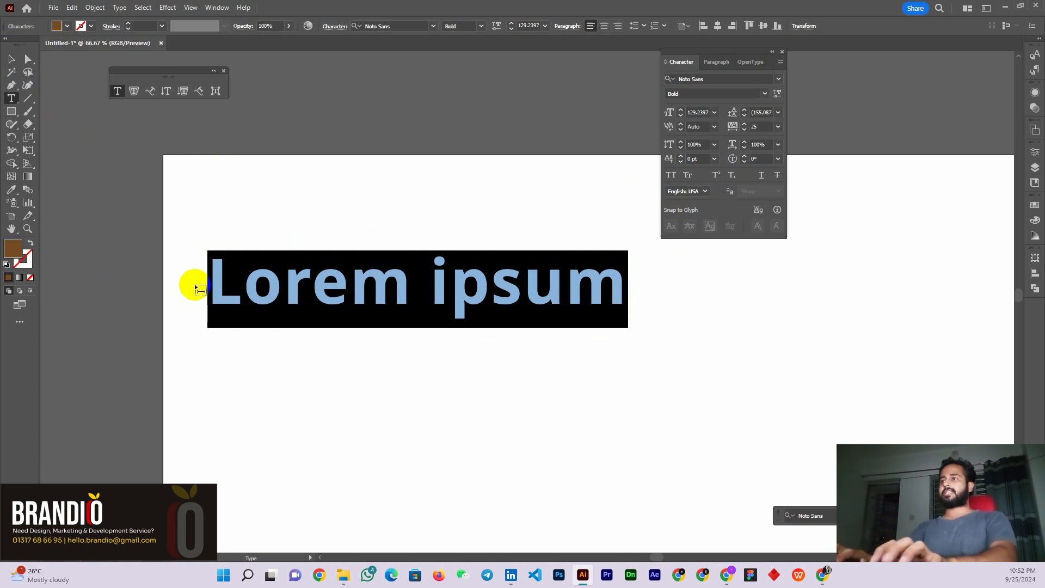
{"action": "type", "text": "T2"}
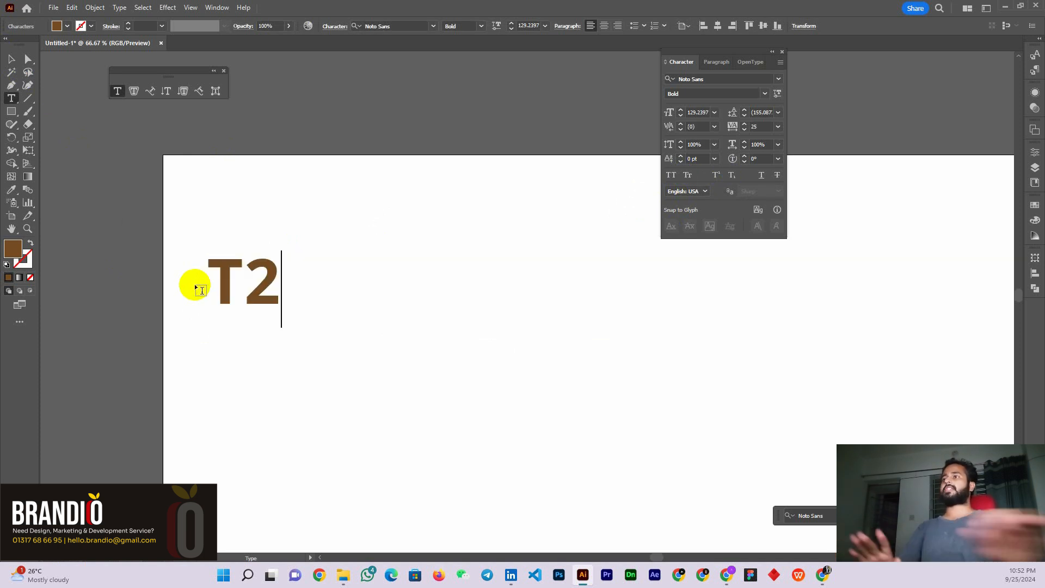
{"action": "left_click", "coordinate": [12, 58]}
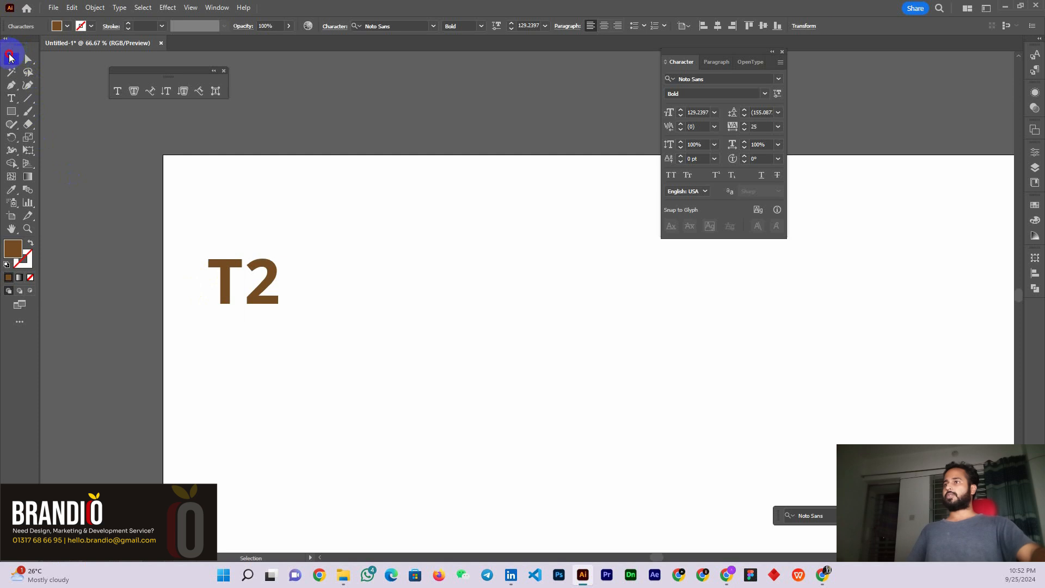
{"action": "left_click_drag", "start_coordinate": [267, 294], "coordinate": [393, 247]}
Format the 2 in T2 as superscript and move the text slightly down and to the left
{"action": "double_click", "coordinate": [428, 253]}
{"action": "left_click", "coordinate": [427, 249]}
{"action": "left_click", "coordinate": [426, 245]}
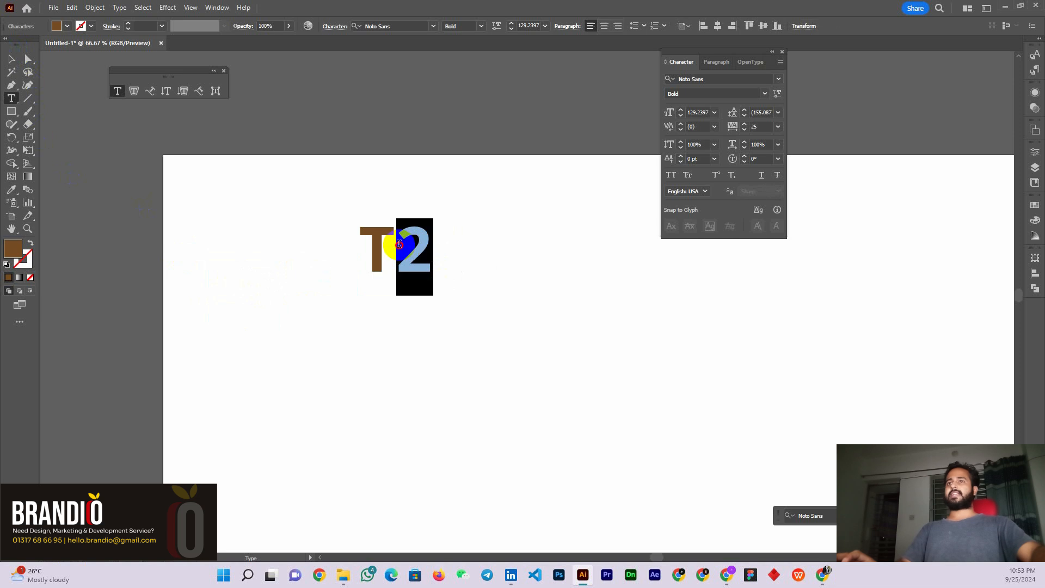
{"action": "left_click", "coordinate": [716, 176]}
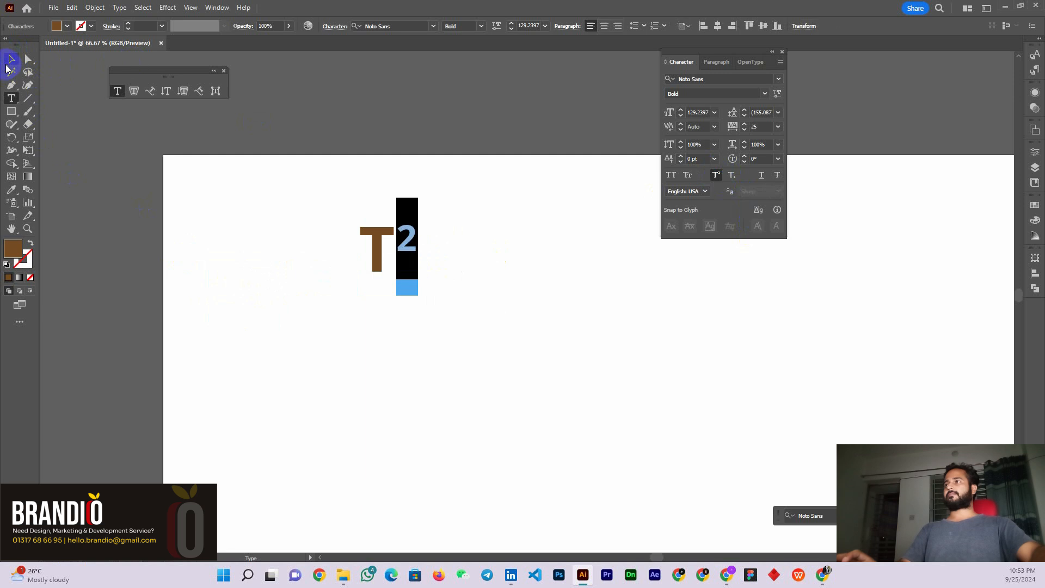
{"action": "left_click", "coordinate": [9, 61]}
{"action": "left_click", "coordinate": [178, 263]}
{"action": "left_click_drag", "start_coordinate": [383, 235], "coordinate": [366, 255]}
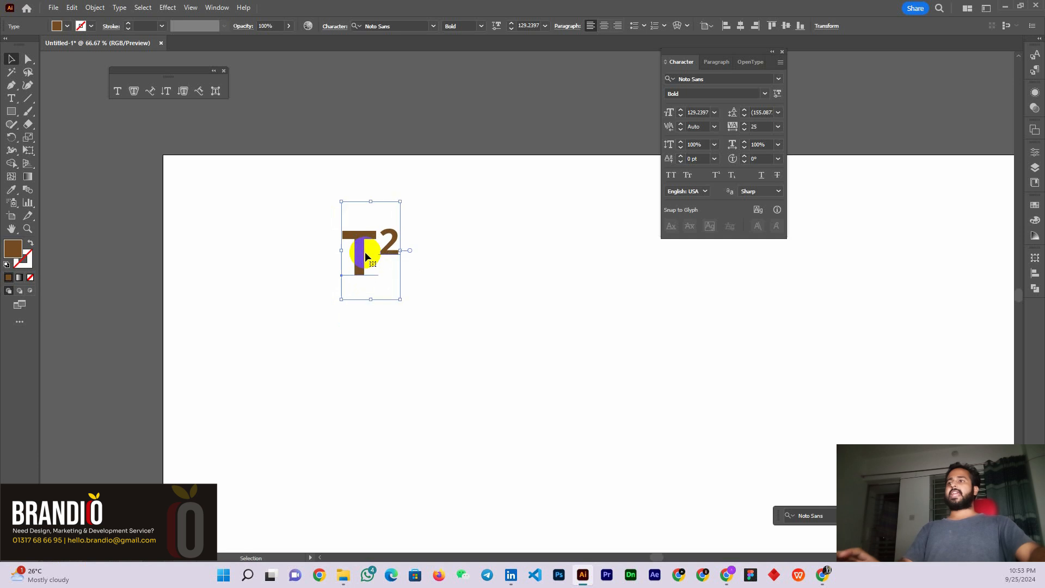
Undo the last move of the T2 text and the superscript formatting of the 2
{"action": "key", "text": "ctrl+z"}
{"action": "key", "text": "ctrl+z"}
{"action": "key", "text": "ctrl+z"}
{"action": "key", "text": "ctrl+z"}
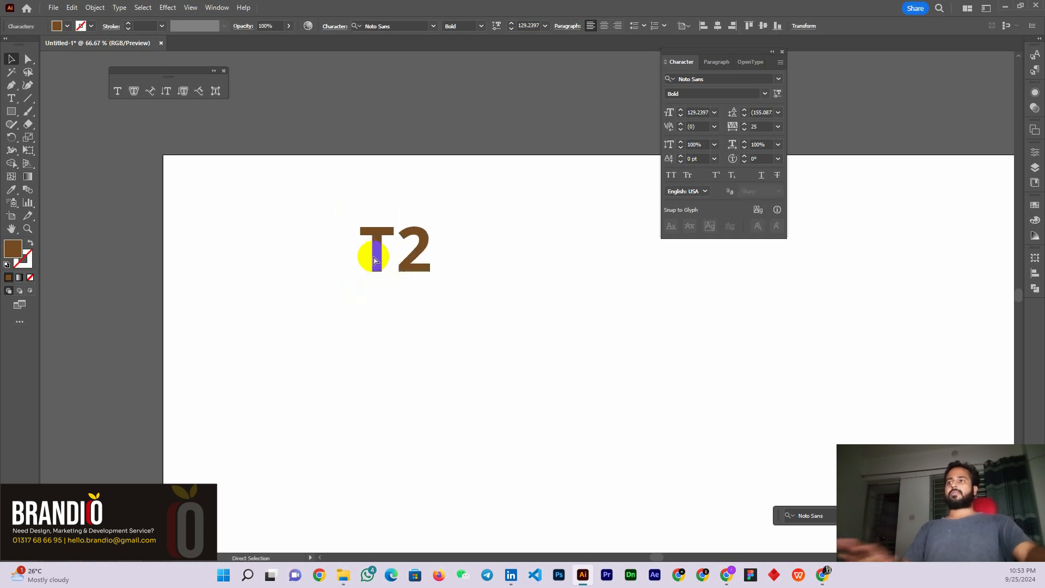
Try subscript formatting on the 2 in T2, then undo it
{"action": "left_click", "coordinate": [375, 261]}
{"action": "key", "text": "t"}
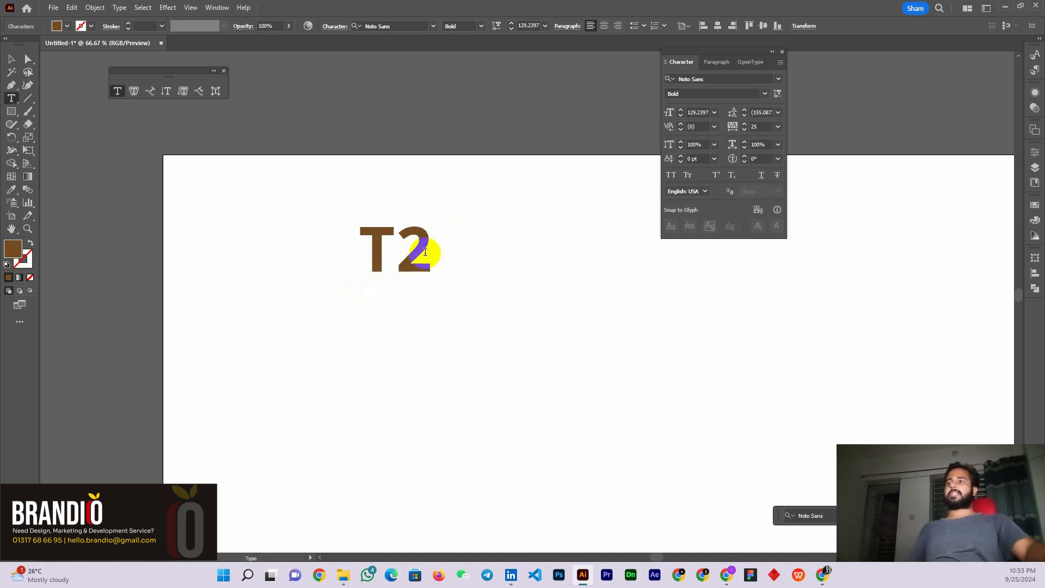
{"action": "double_click", "coordinate": [426, 252]}
{"action": "left_click", "coordinate": [420, 253]}
{"action": "left_click_drag", "start_coordinate": [427, 256], "coordinate": [397, 255]}
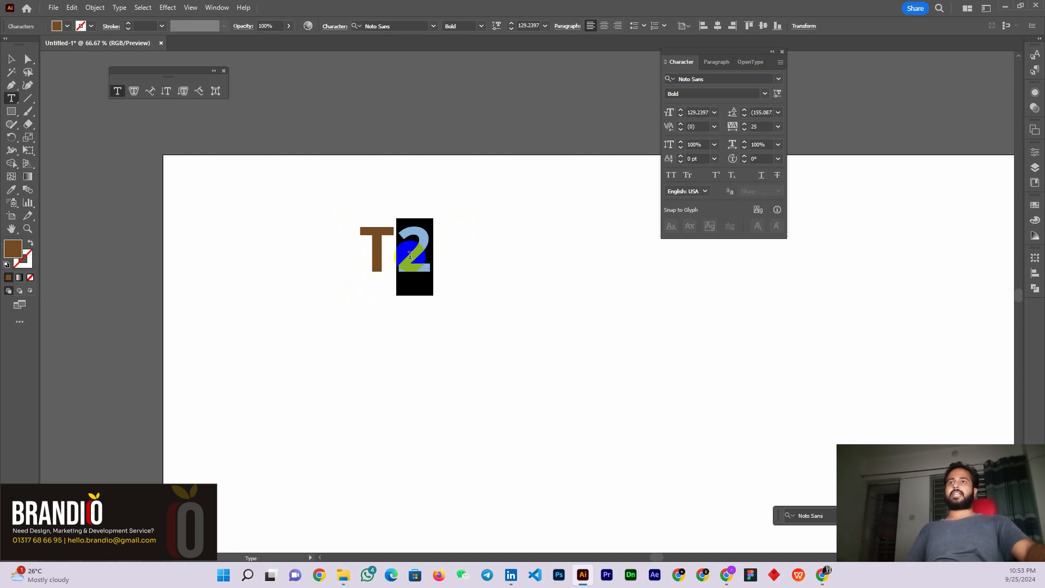
{"action": "left_click", "coordinate": [731, 175]}
{"action": "key", "text": "Escape"}
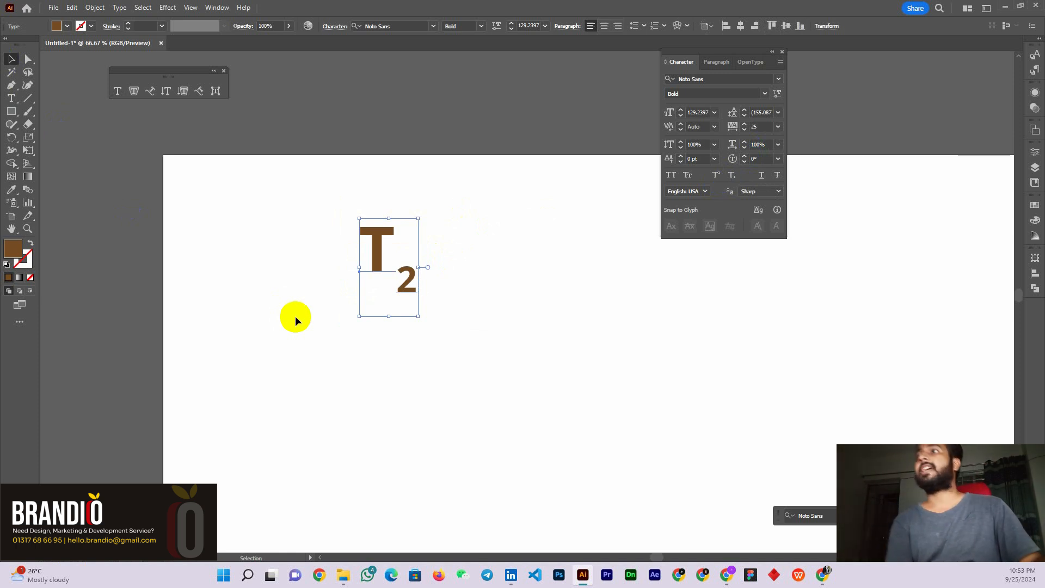
{"action": "left_click_drag", "start_coordinate": [376, 283], "coordinate": [378, 260]}
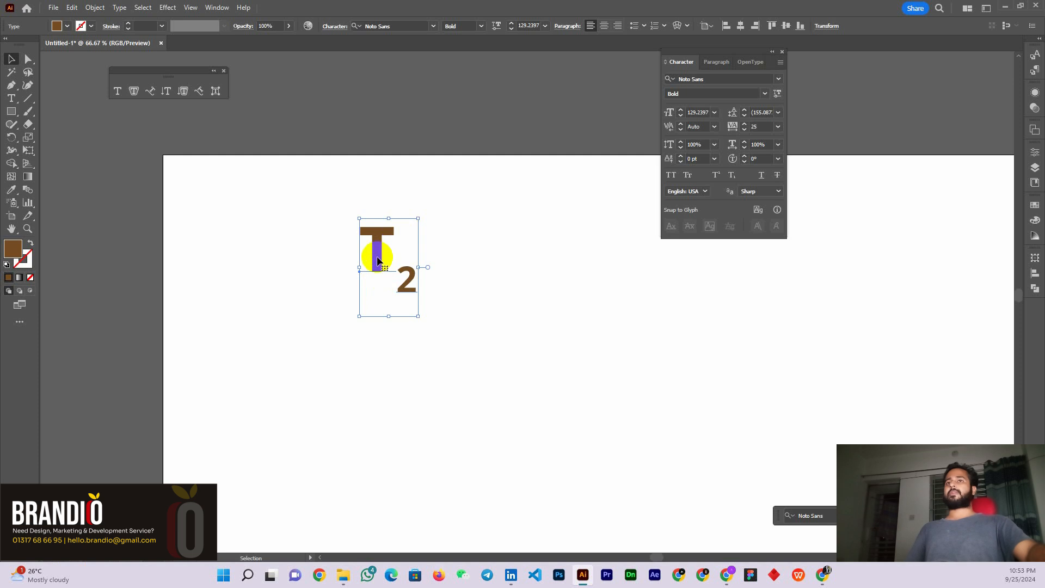
{"action": "key", "text": "ctrl+z"}
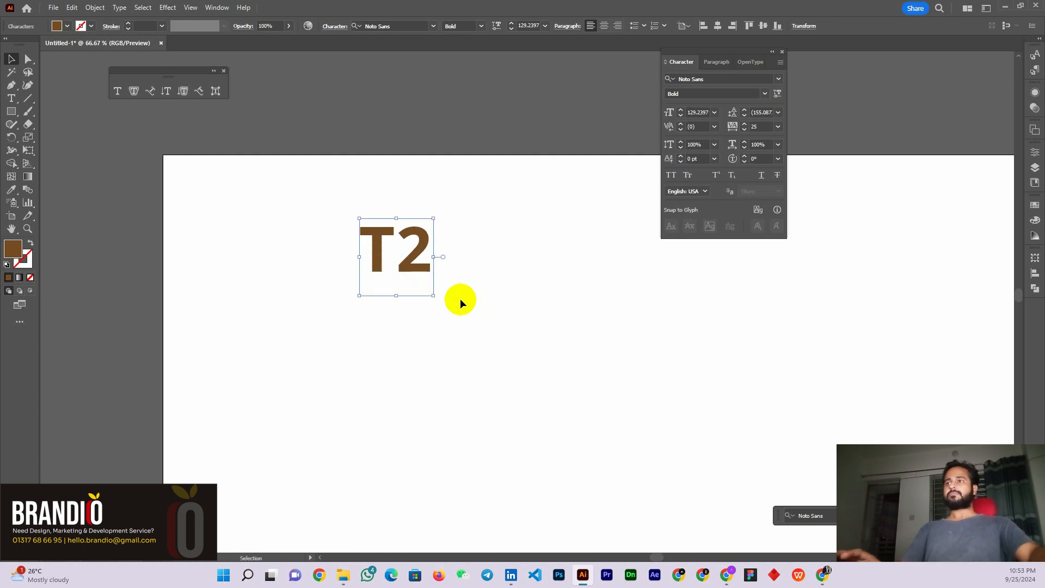
Select the whole T2 text and underline it
{"action": "left_click", "coordinate": [410, 257]}
{"action": "double_click", "coordinate": [409, 257]}
{"action": "left_click", "coordinate": [426, 255]}
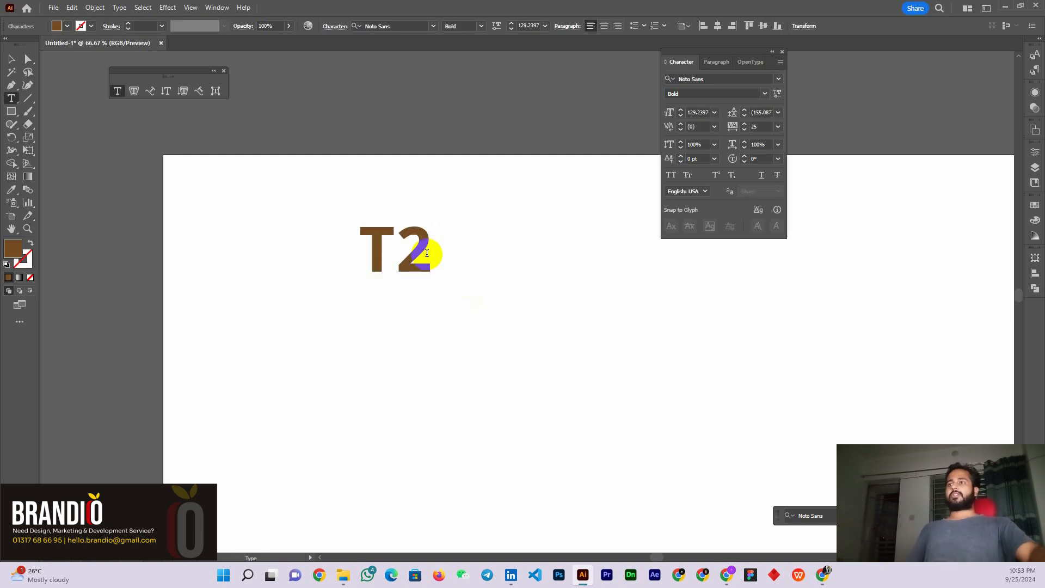
{"action": "left_click_drag", "start_coordinate": [427, 253], "coordinate": [361, 251]}
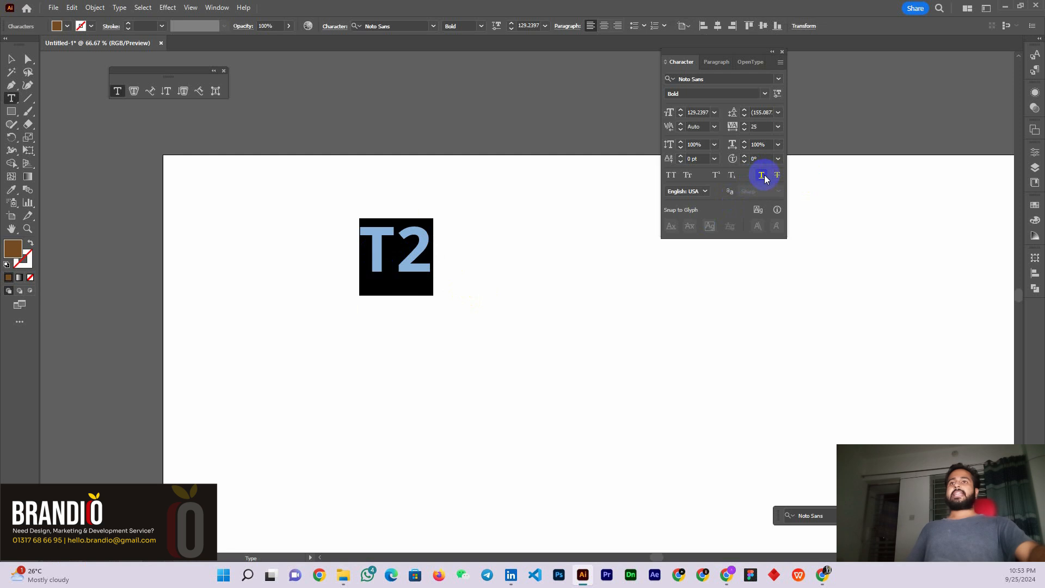
{"action": "left_click", "coordinate": [762, 175]}
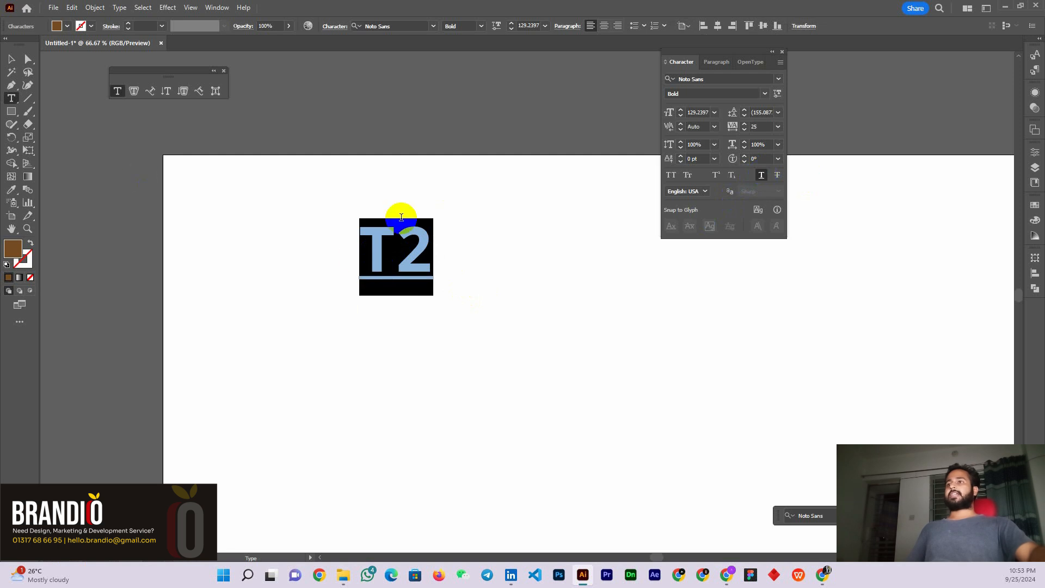
{"action": "left_click_drag", "start_coordinate": [363, 275], "coordinate": [425, 275]}
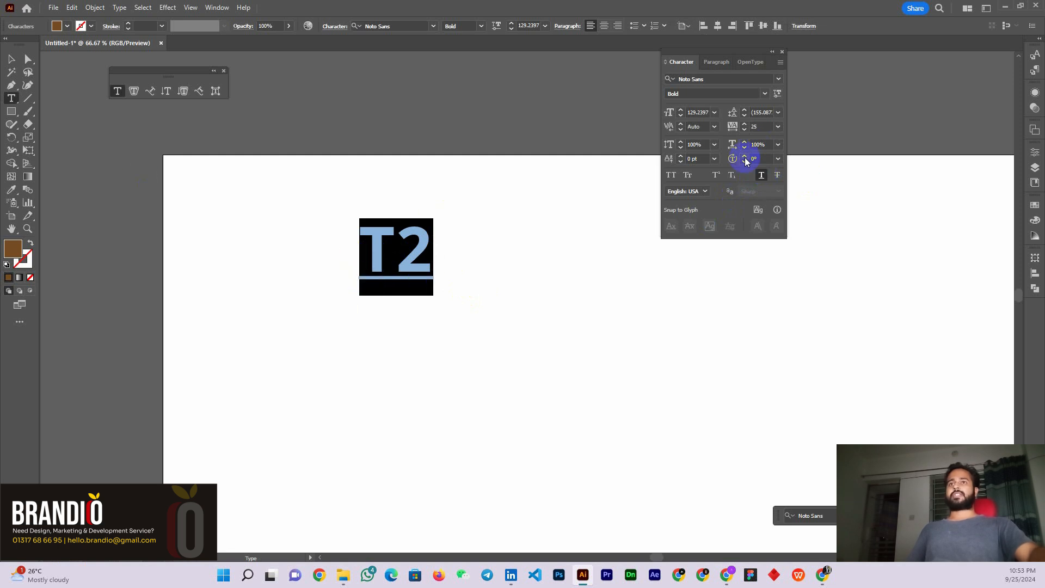
Try Strikethrough on T2 in place of the underline, switch it off again and leave text editing
{"action": "left_click", "coordinate": [778, 175]}
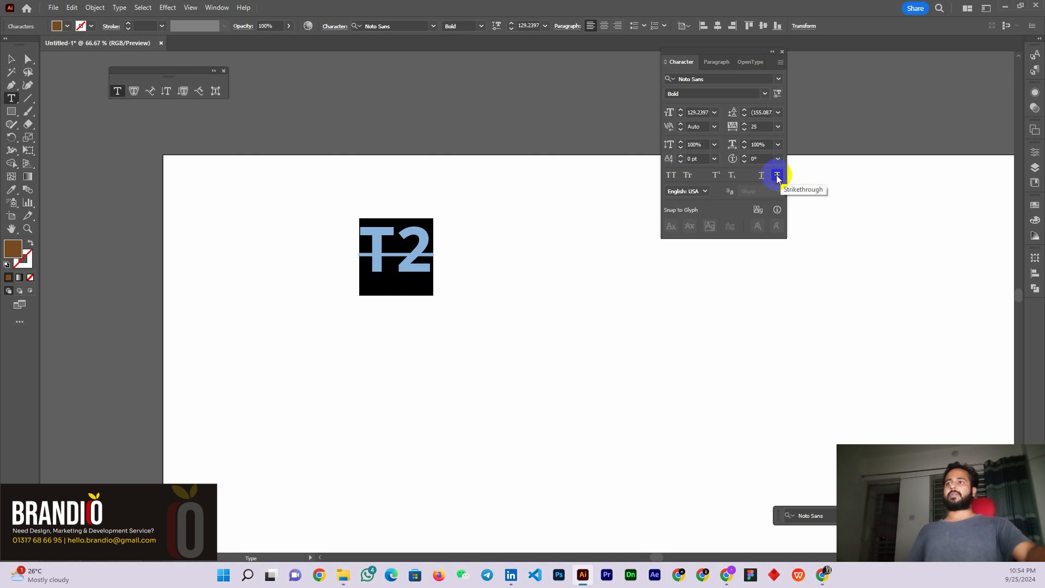
{"action": "left_click", "coordinate": [777, 177]}
{"action": "left_click", "coordinate": [778, 177]}
{"action": "left_click", "coordinate": [11, 58]}
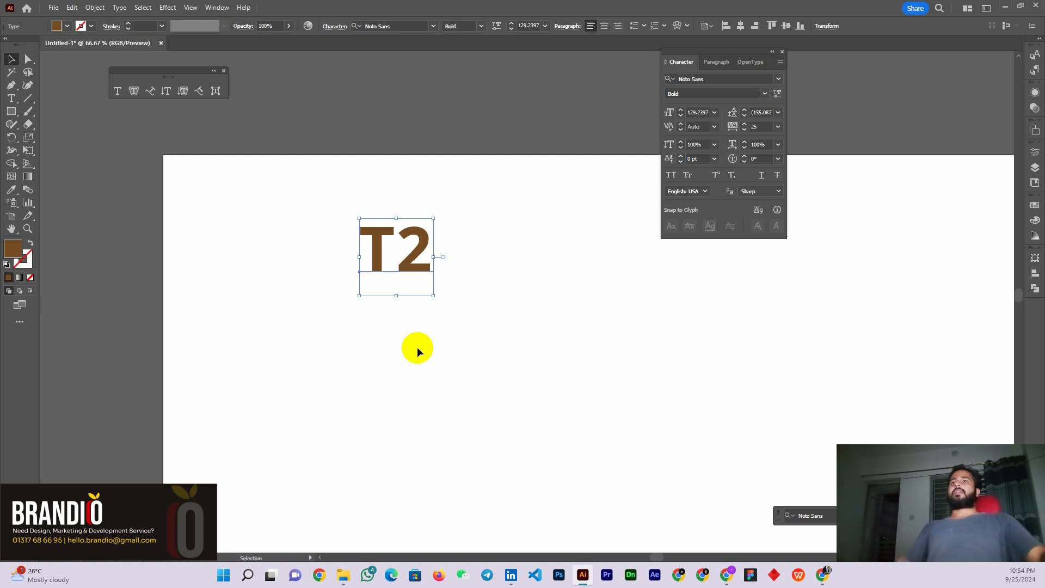
Delete the T2 text and reposition the floating type tools and Character panels to free up the artboard
{"action": "left_click_drag", "start_coordinate": [381, 226], "coordinate": [415, 240]}
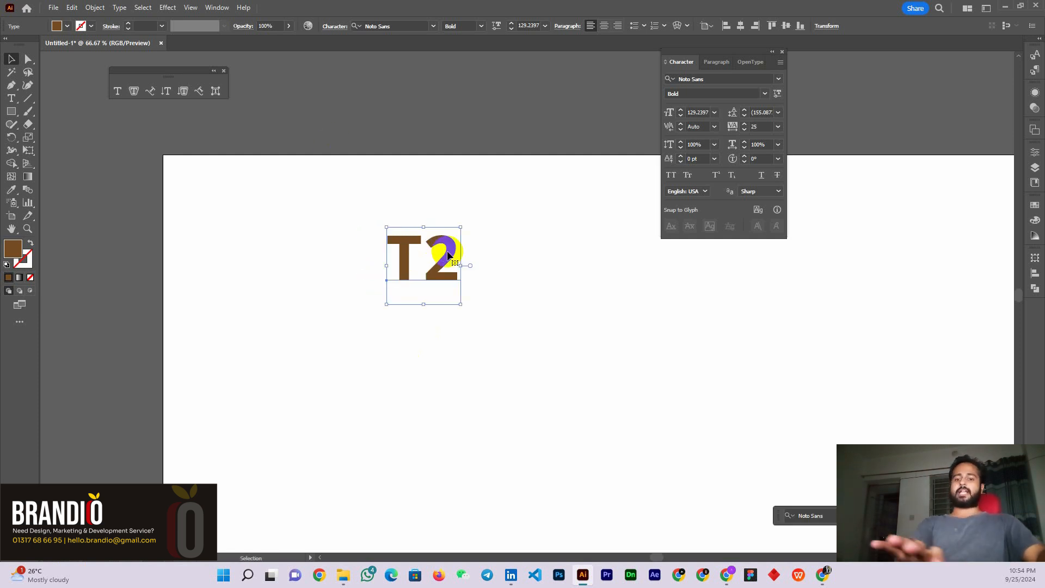
{"action": "key", "text": "Delete"}
{"action": "left_click_drag", "start_coordinate": [161, 76], "coordinate": [163, 86]}
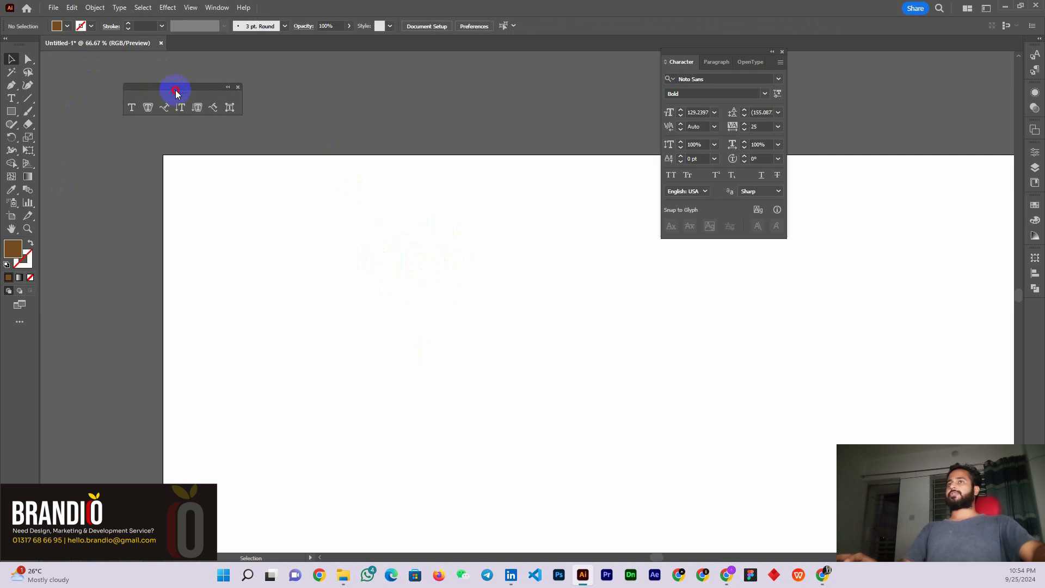
{"action": "left_click_drag", "start_coordinate": [713, 57], "coordinate": [892, 65]}
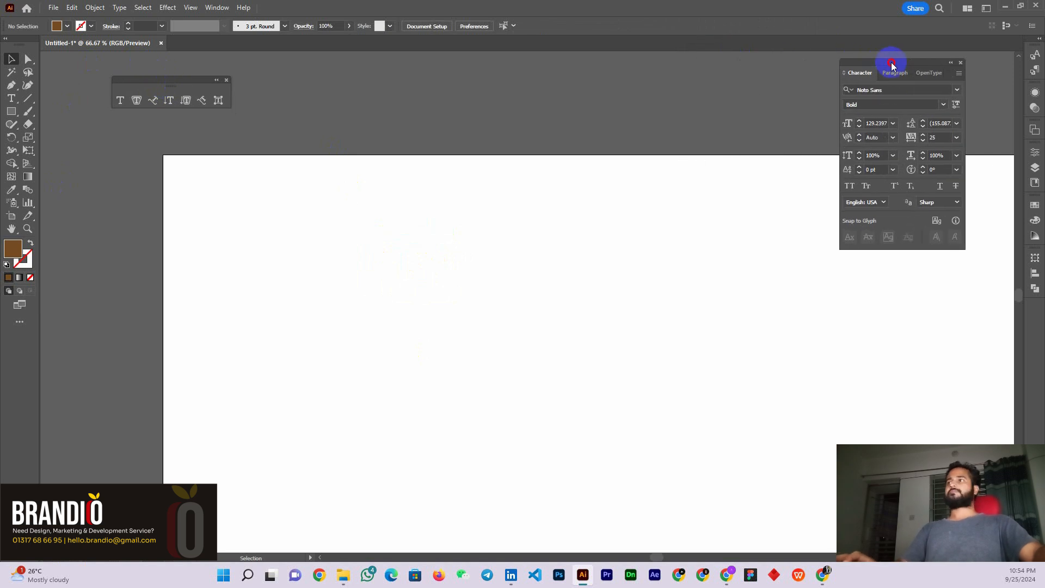
{"action": "left_click_drag", "start_coordinate": [149, 82], "coordinate": [231, 76]}
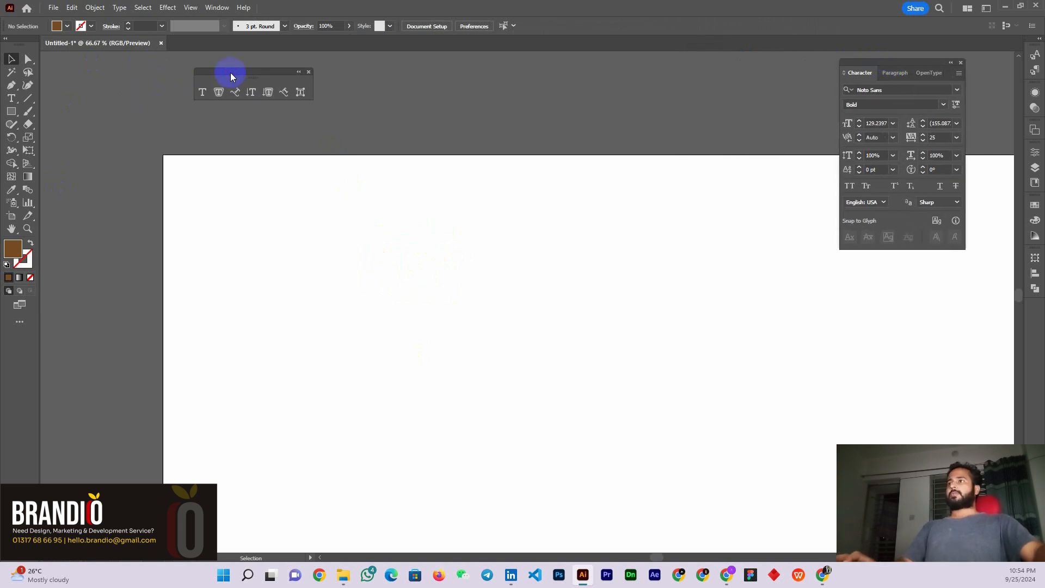
Place Lorem ipsum point text near the top of the artboard, then undo it
{"action": "left_click", "coordinate": [203, 91]}
{"action": "left_click", "coordinate": [280, 223]}
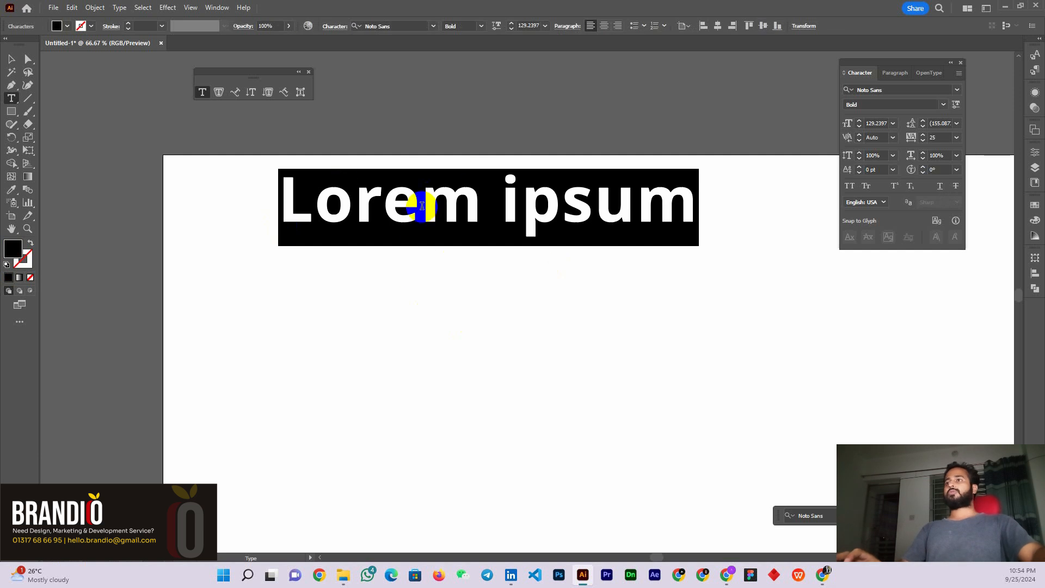
{"action": "left_click_drag", "start_coordinate": [296, 209], "coordinate": [687, 209]}
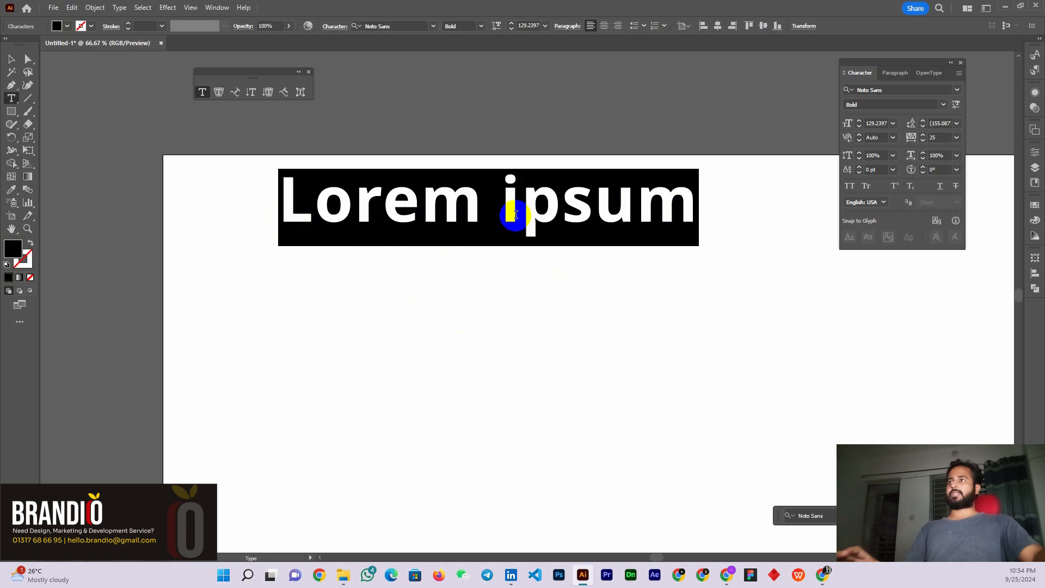
{"action": "key", "text": "ctrl+z"}
{"action": "left_click", "coordinate": [12, 58]}
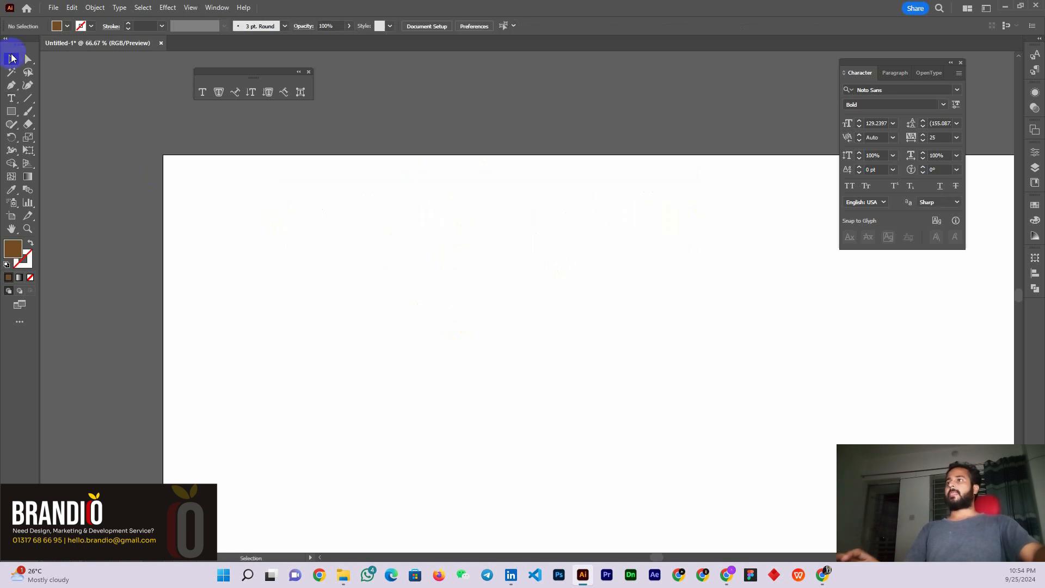
Set the font size for new text made with the Type tool to 14 pt
{"action": "left_click", "coordinate": [202, 92]}
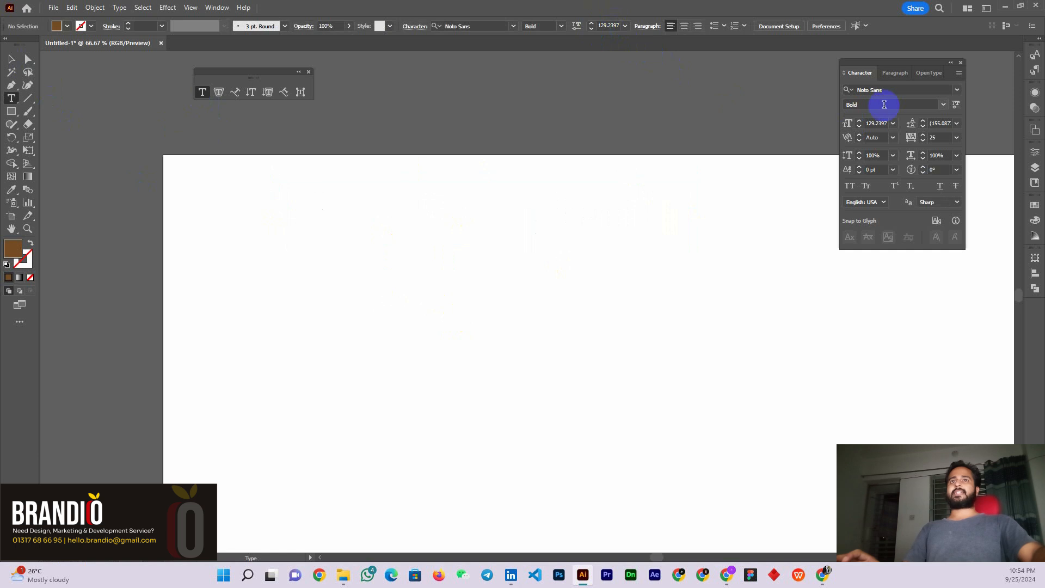
{"action": "left_click_drag", "start_coordinate": [868, 125], "coordinate": [895, 125]}
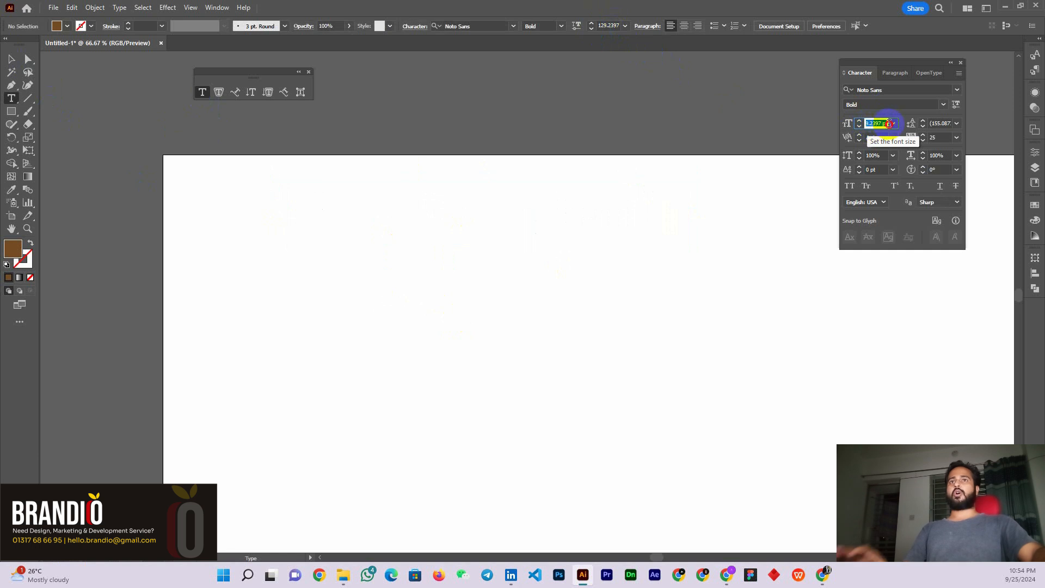
{"action": "left_click", "coordinate": [893, 124]}
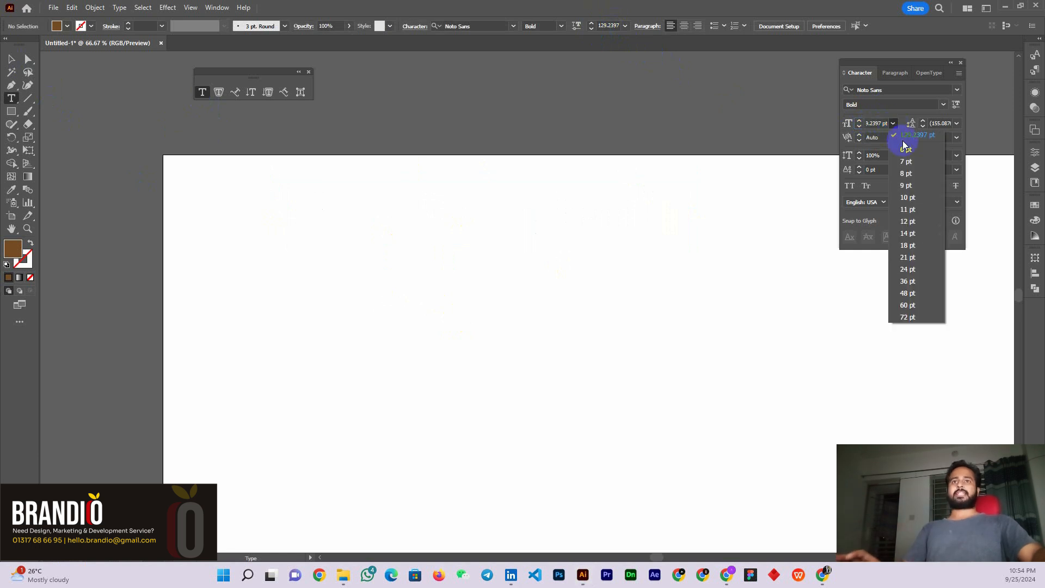
{"action": "left_click", "coordinate": [911, 233]}
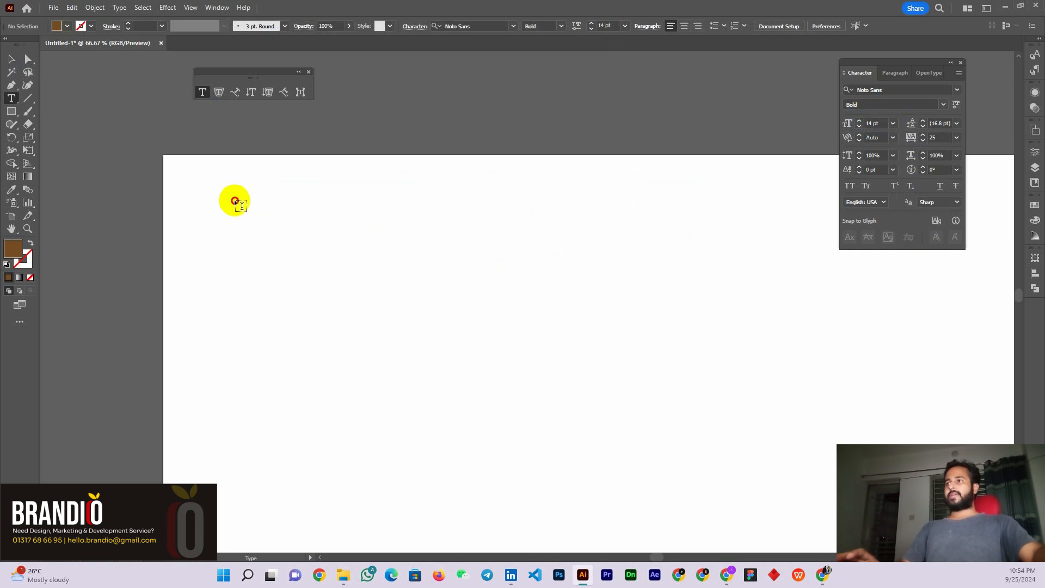
Draw a wide area text frame filled with placeholder text on the artboard, move it slightly and delete it
{"action": "left_click_drag", "start_coordinate": [235, 201], "coordinate": [788, 430]}
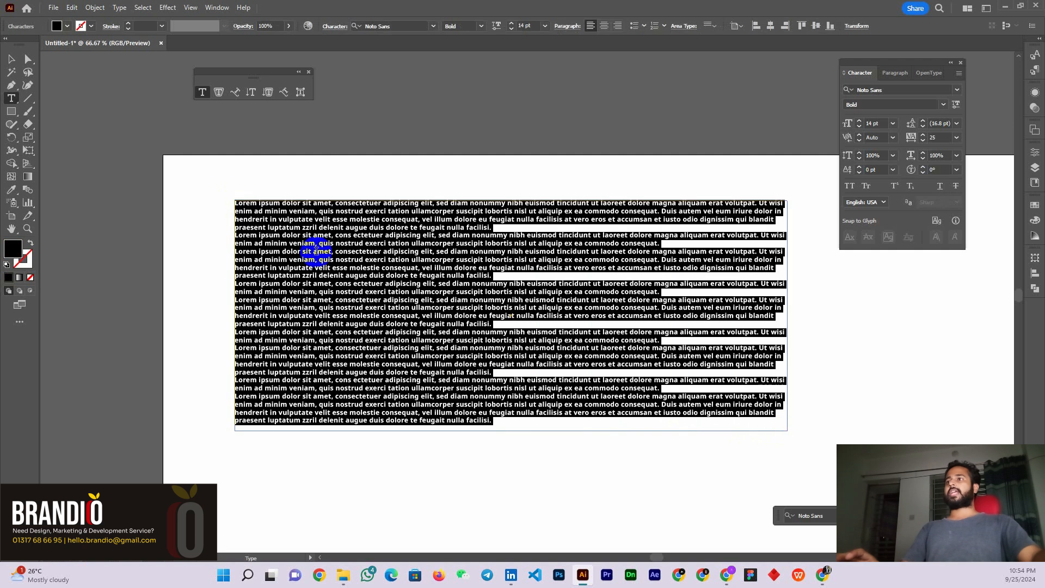
{"action": "key", "text": "Escape"}
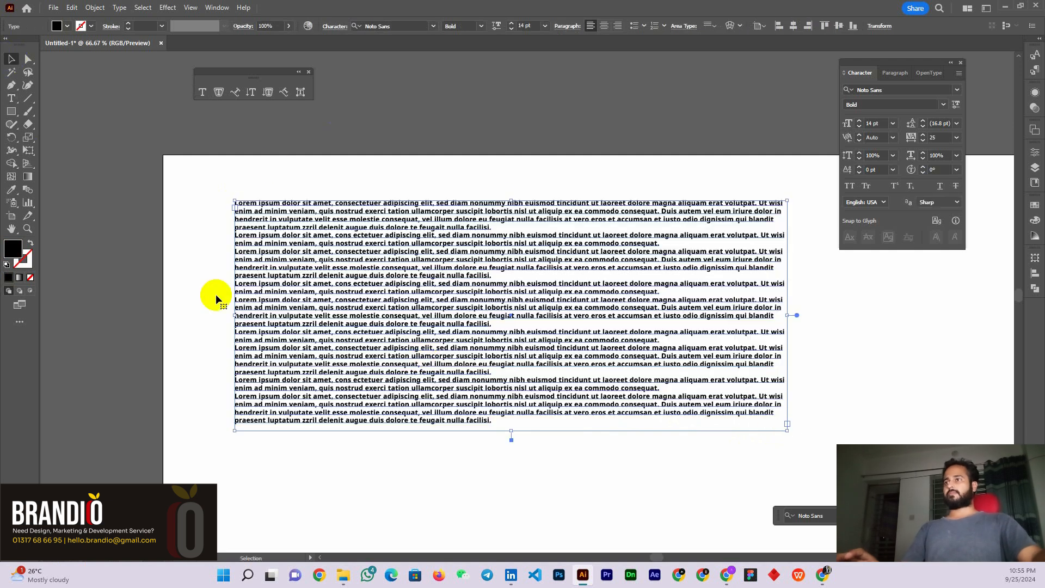
{"action": "mouse_move", "coordinate": [426, 321]}
{"action": "left_mouse_down"}
{"action": "mouse_move", "coordinate": [419, 338]}
{"action": "mouse_move", "coordinate": [434, 319]}
{"action": "left_mouse_up"}
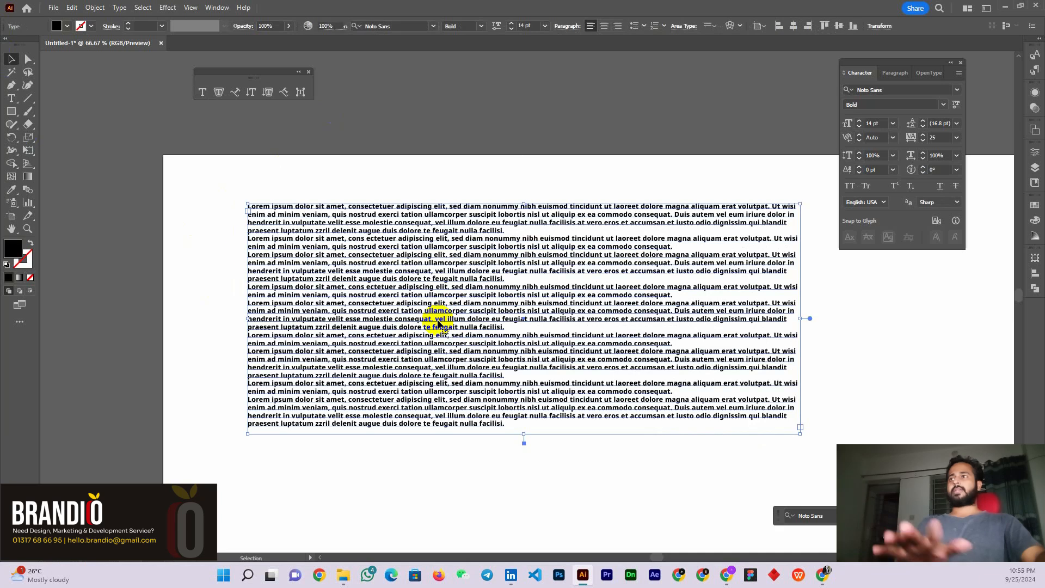
{"action": "key", "text": "Delete"}
Draw another wide placeholder text frame with the Type tool, shift it slightly downward and delete it
{"action": "left_click", "coordinate": [204, 94]}
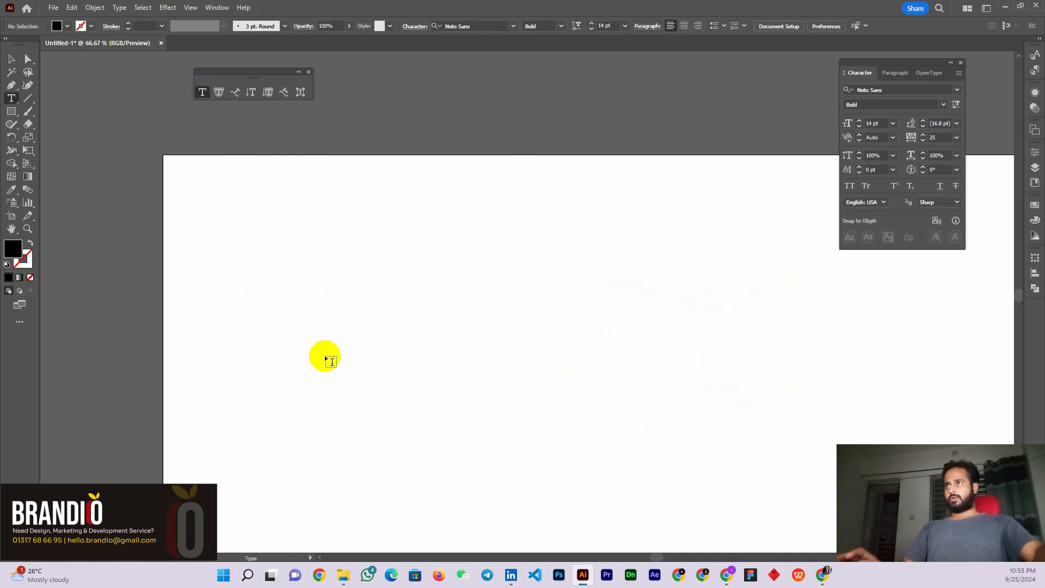
{"action": "left_click_drag", "start_coordinate": [232, 194], "coordinate": [777, 431]}
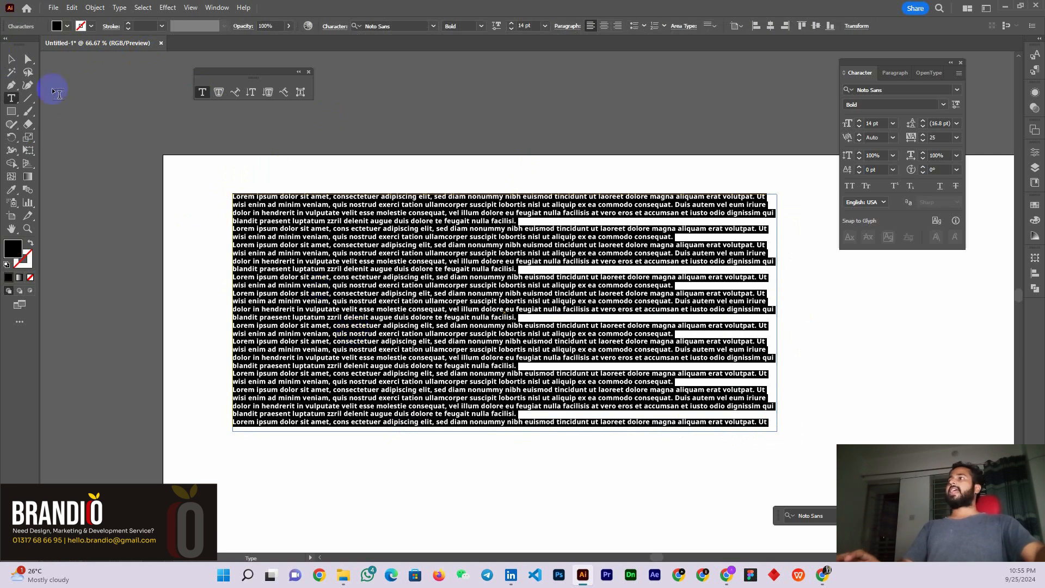
{"action": "left_click", "coordinate": [11, 59]}
{"action": "left_click", "coordinate": [358, 320]}
{"action": "left_click_drag", "start_coordinate": [356, 296], "coordinate": [352, 303]}
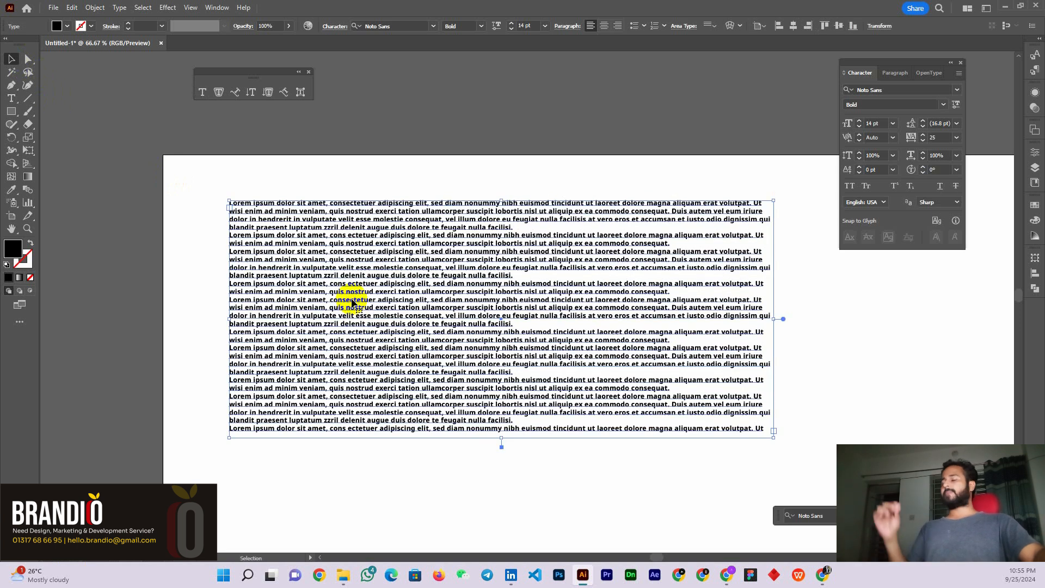
{"action": "mouse_move", "coordinate": [352, 303]}
{"action": "left_mouse_down"}
{"action": "mouse_move", "coordinate": [345, 282]}
{"action": "mouse_move", "coordinate": [349, 300]}
{"action": "left_mouse_up"}
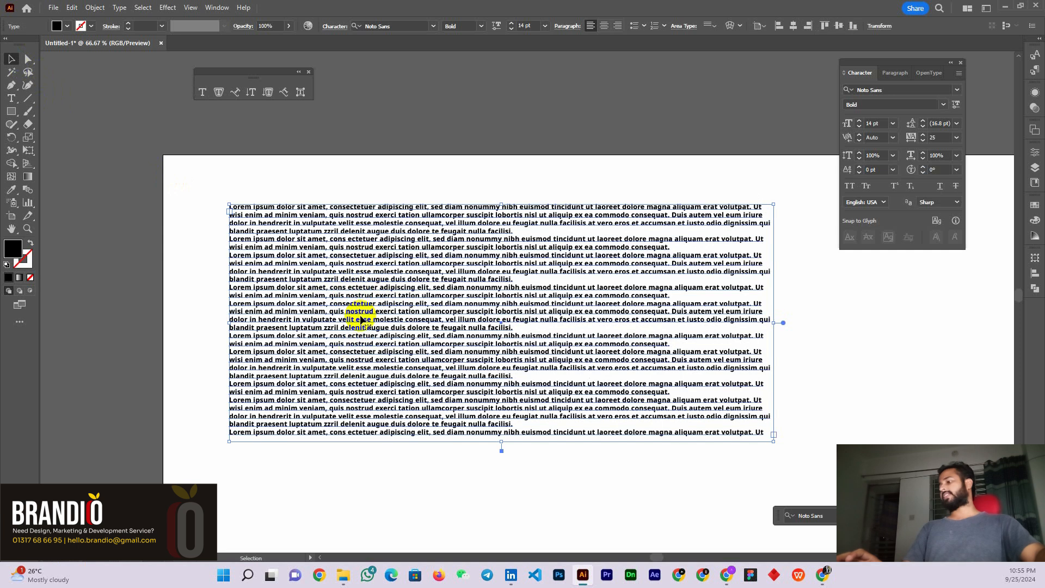
{"action": "key", "text": "Delete"}
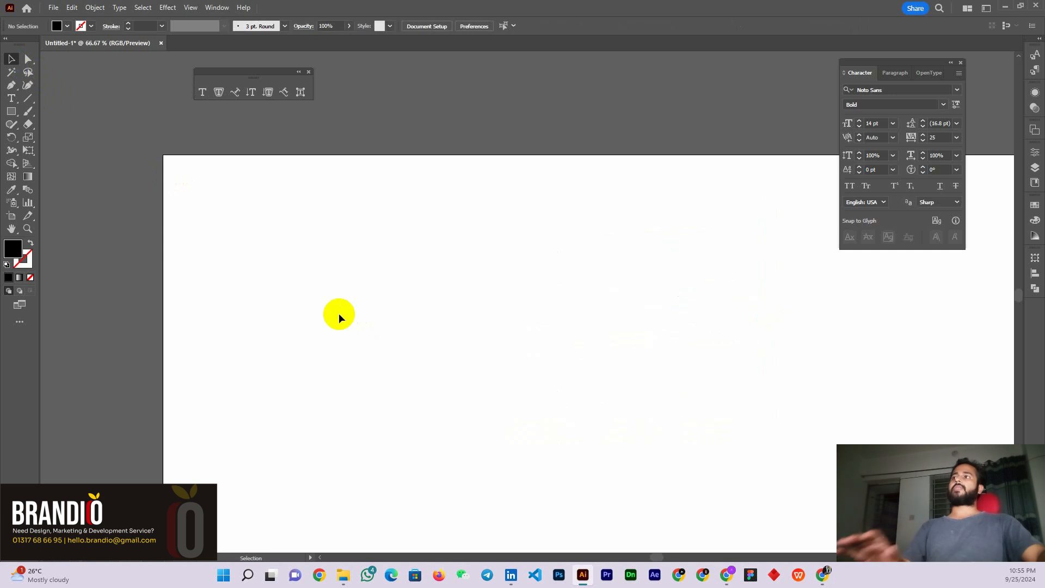
Draw a black rectangle about 728 by 387 px on the artboard and move it slightly up and to the left
{"action": "left_click_drag", "start_coordinate": [229, 80], "coordinate": [221, 80]}
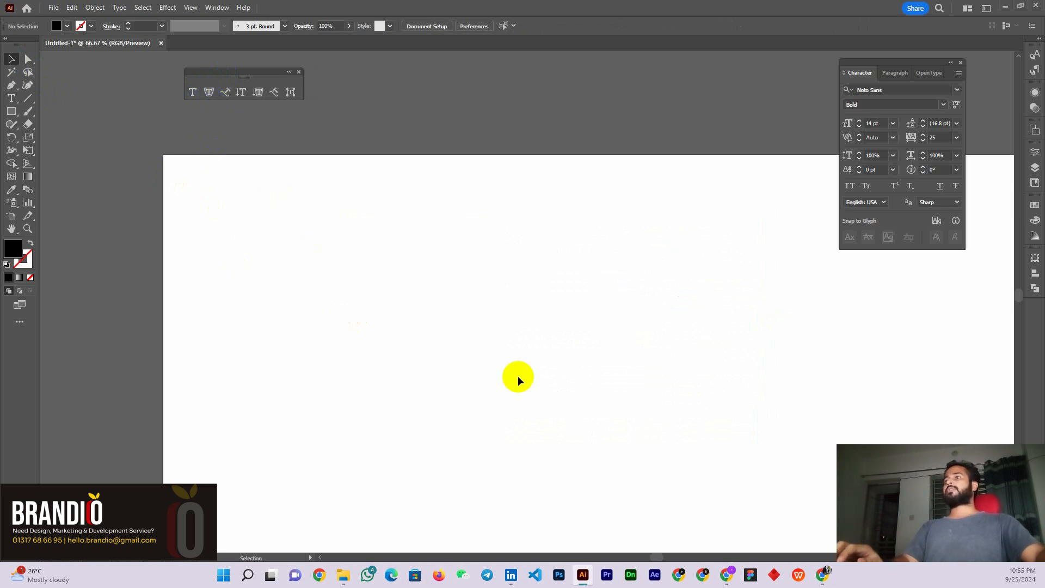
{"action": "left_click", "coordinate": [14, 114]}
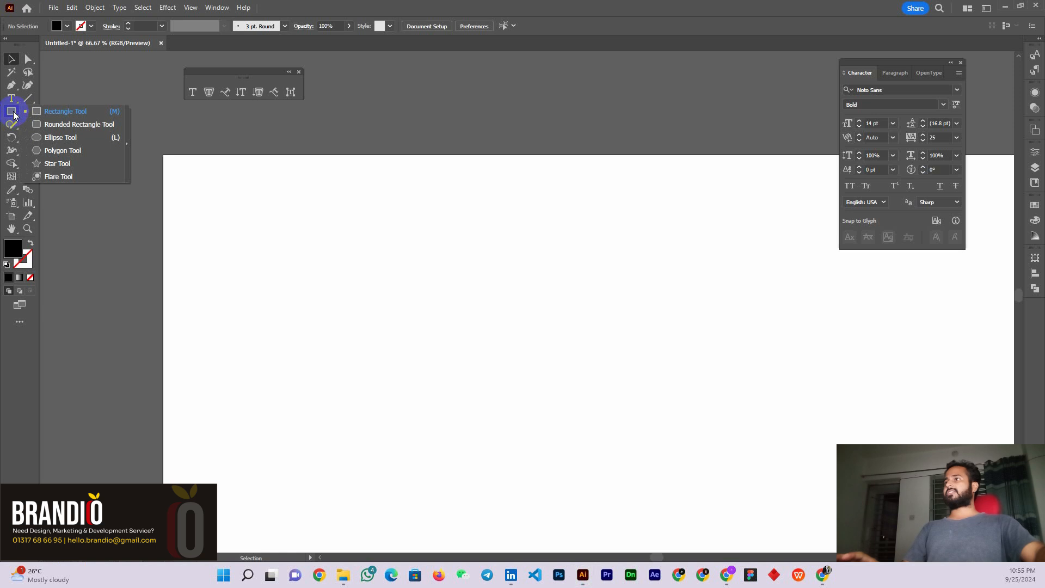
{"action": "left_click", "coordinate": [61, 113]}
{"action": "left_click_drag", "start_coordinate": [304, 223], "coordinate": [659, 407]}
{"action": "key", "text": "v"}
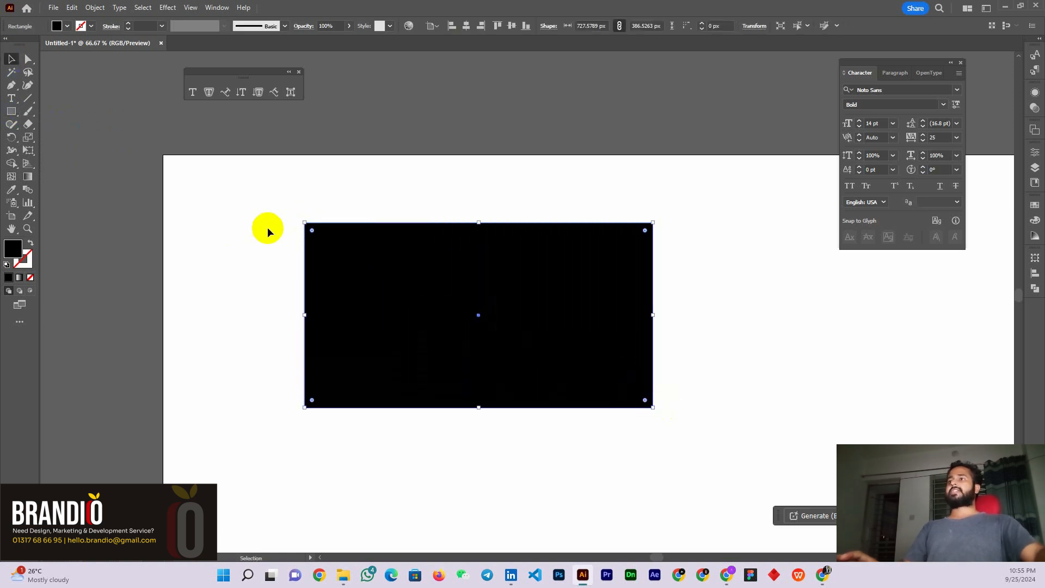
{"action": "left_click_drag", "start_coordinate": [387, 277], "coordinate": [351, 263]}
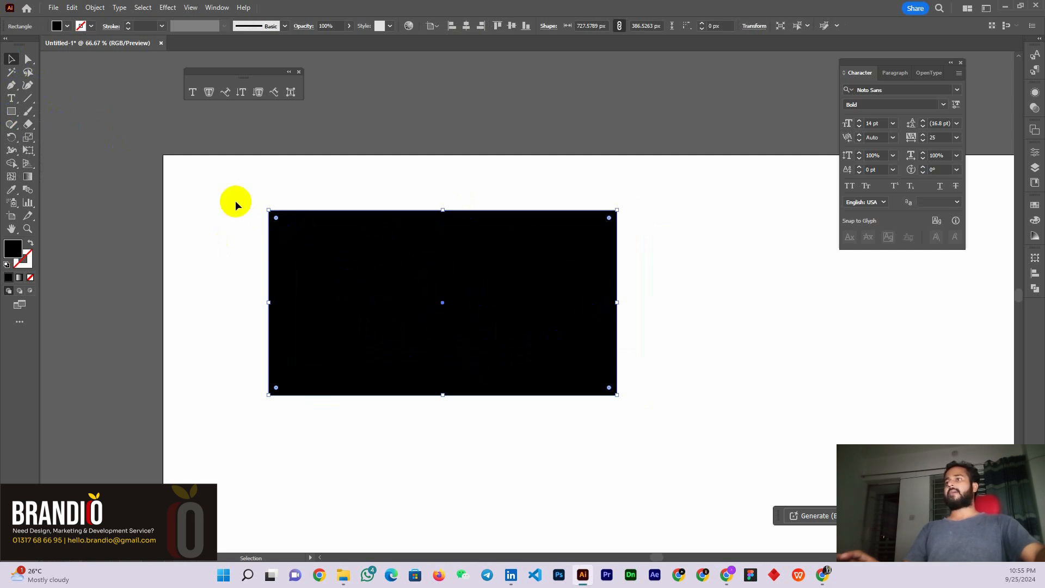
{"action": "left_click_drag", "start_coordinate": [406, 361], "coordinate": [411, 299]}
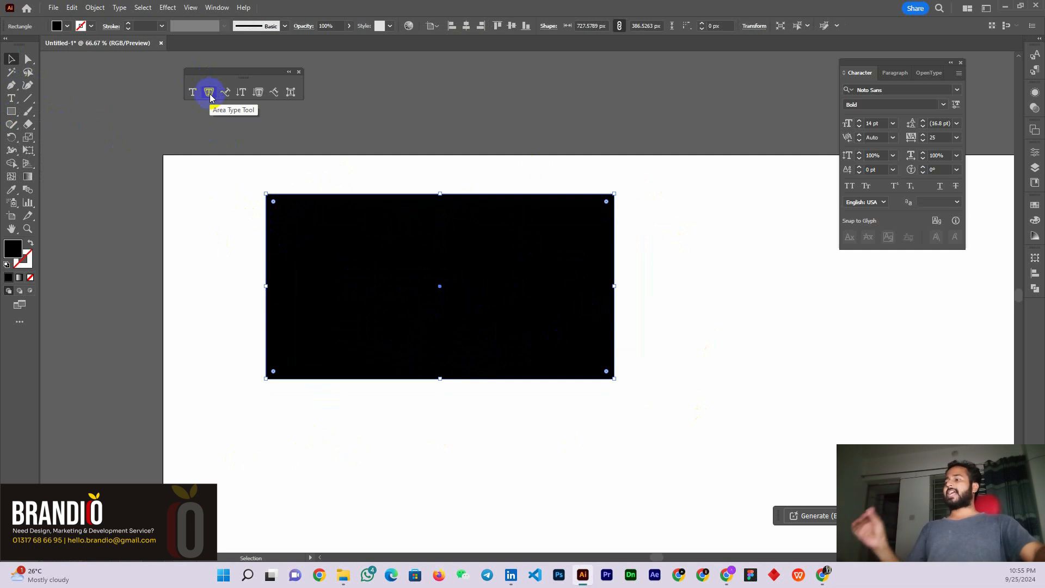
Convert the black rectangle into a placeholder text frame with the Area Type tool and undo the conversion
{"action": "left_click", "coordinate": [194, 93]}
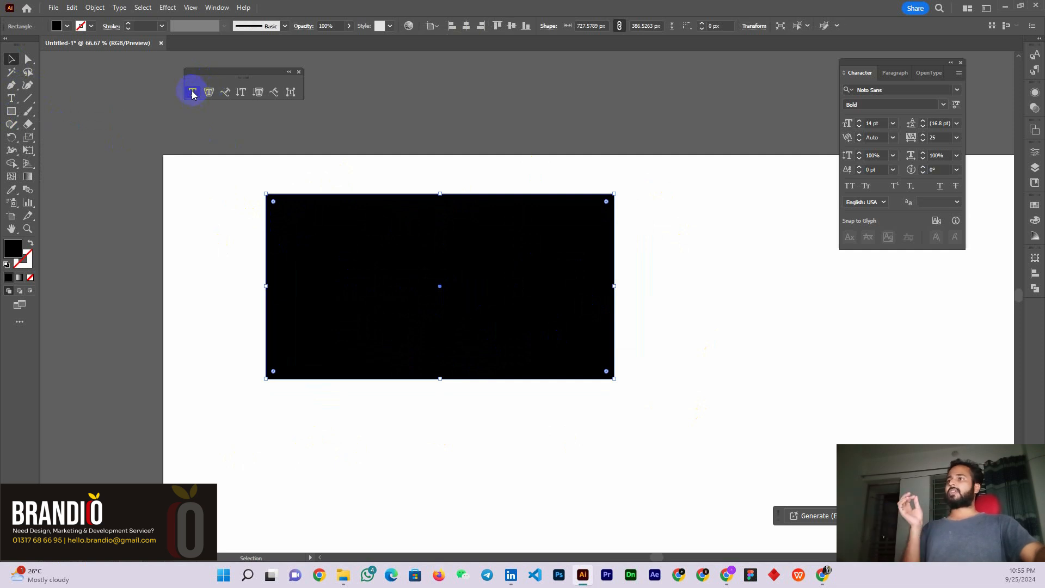
{"action": "left_click", "coordinate": [193, 93]}
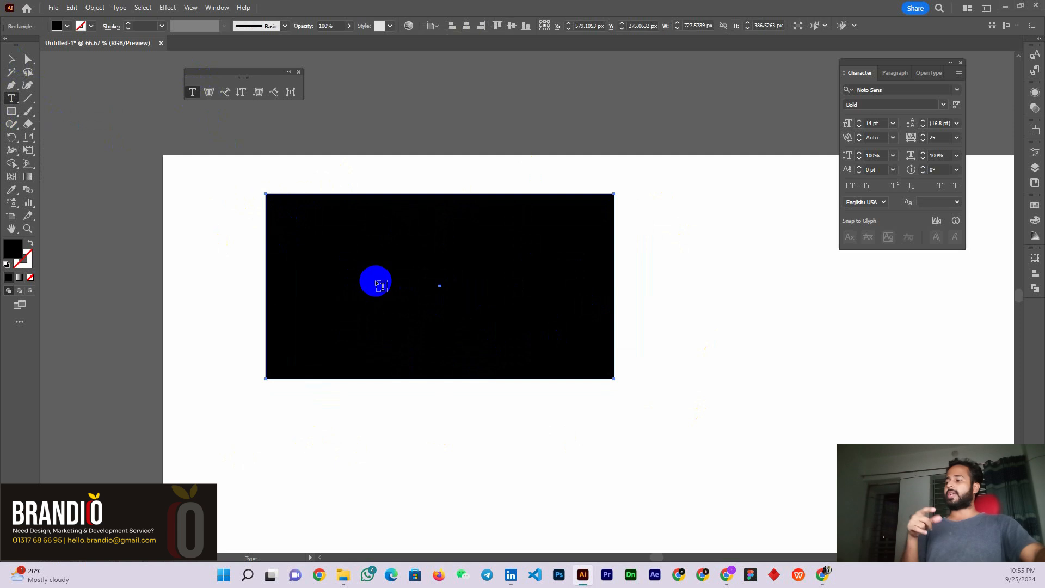
{"action": "left_click", "coordinate": [210, 93]}
{"action": "left_click", "coordinate": [270, 194]}
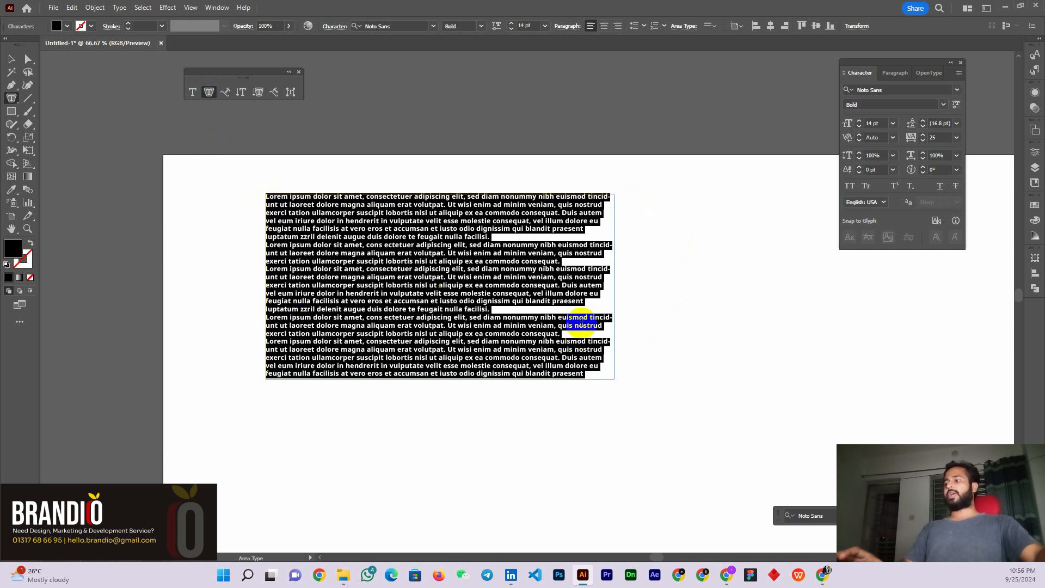
{"action": "key", "text": "ctrl+z"}
Select the black rectangle and delete it from the artboard
{"action": "left_click", "coordinate": [11, 59]}
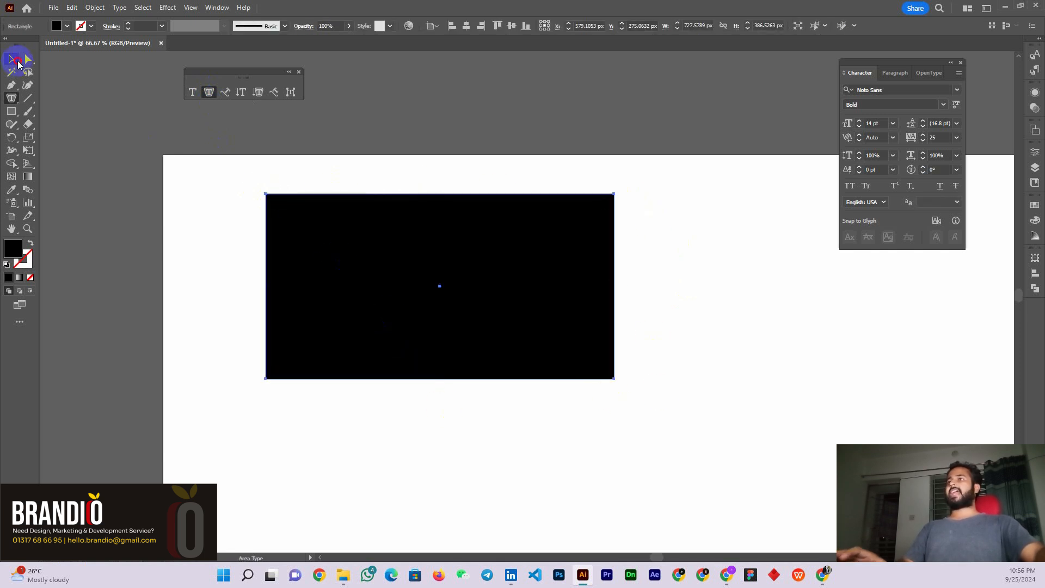
{"action": "left_click", "coordinate": [415, 299]}
{"action": "key", "text": "Delete"}
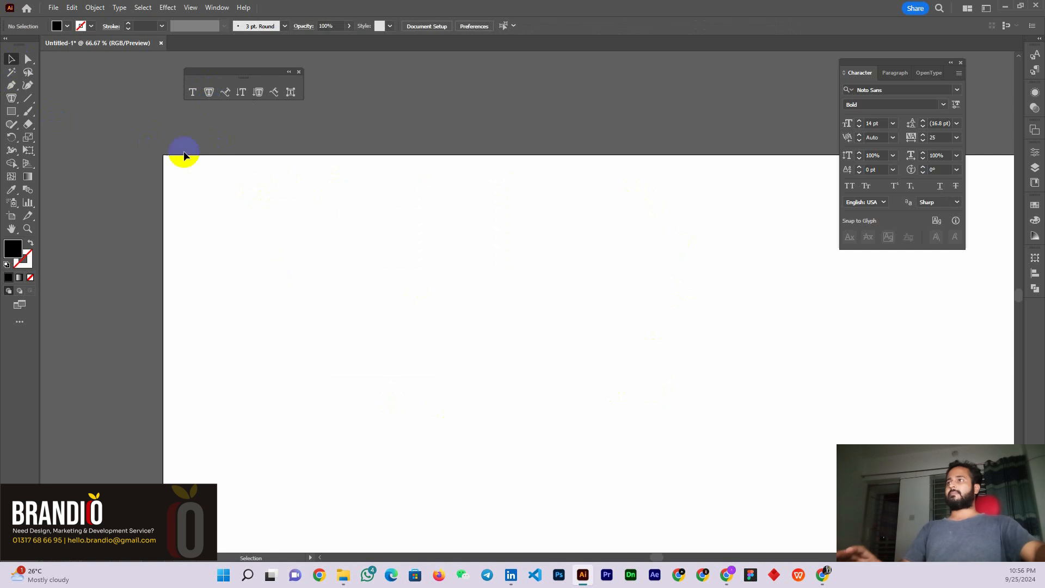
Draw an area text frame about 858 by 463 px with the Type tool and undo it
{"action": "left_click", "coordinate": [193, 92]}
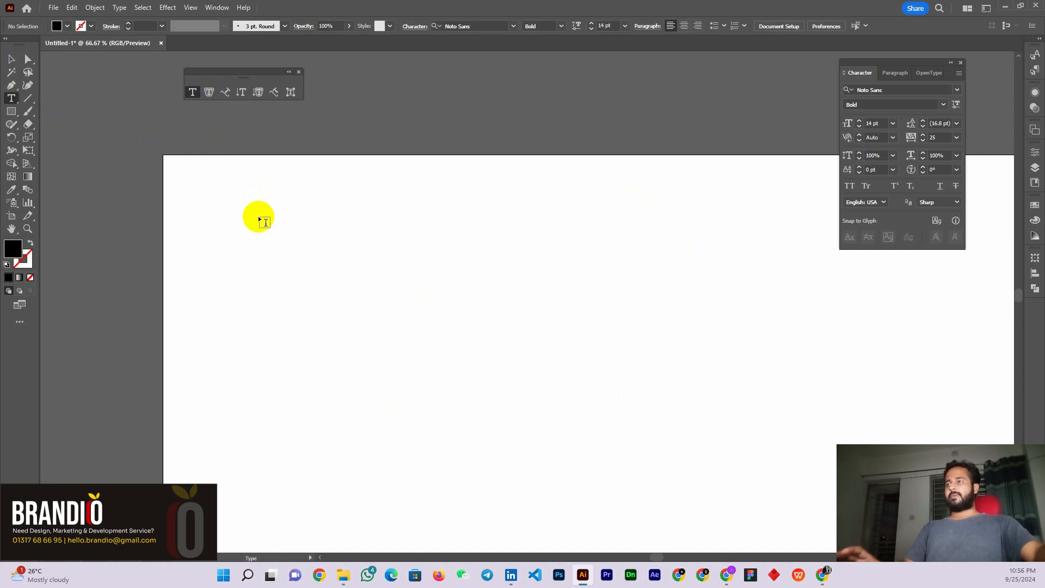
{"action": "left_click_drag", "start_coordinate": [250, 210], "coordinate": [662, 432]}
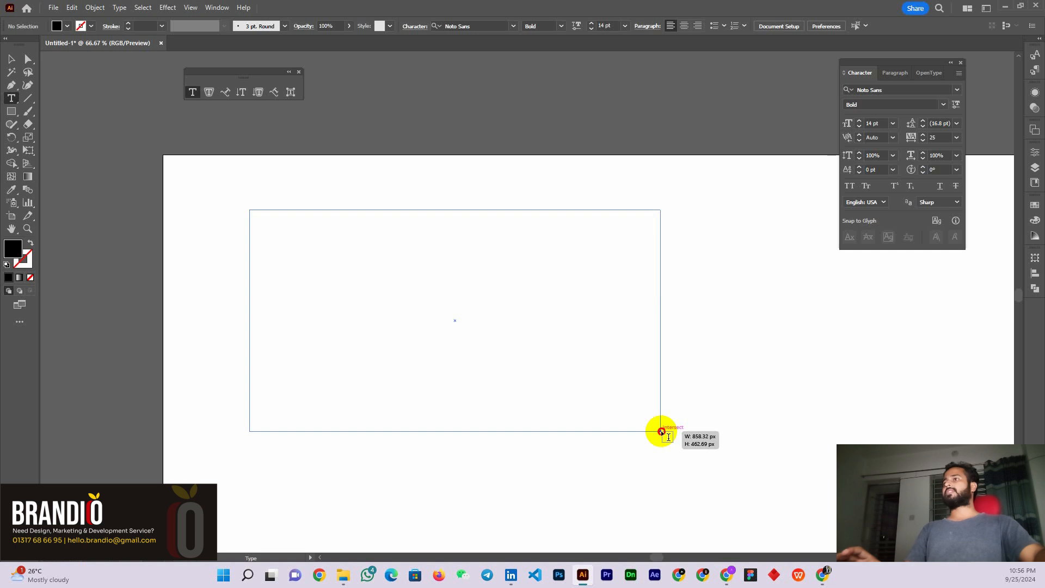
{"action": "left_click_drag", "start_coordinate": [662, 432], "coordinate": [661, 428]}
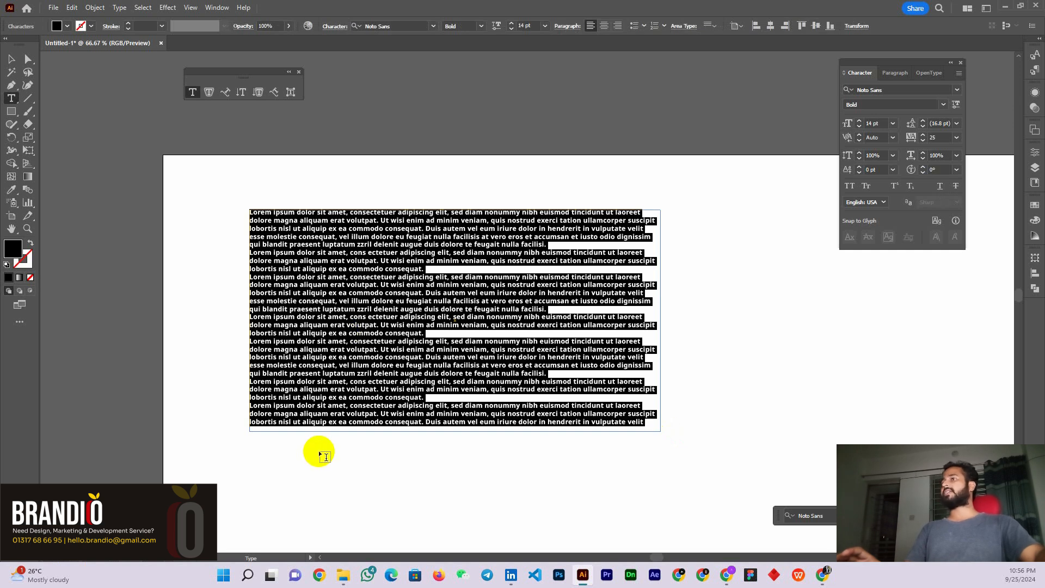
{"action": "key", "text": "ctrl+z"}
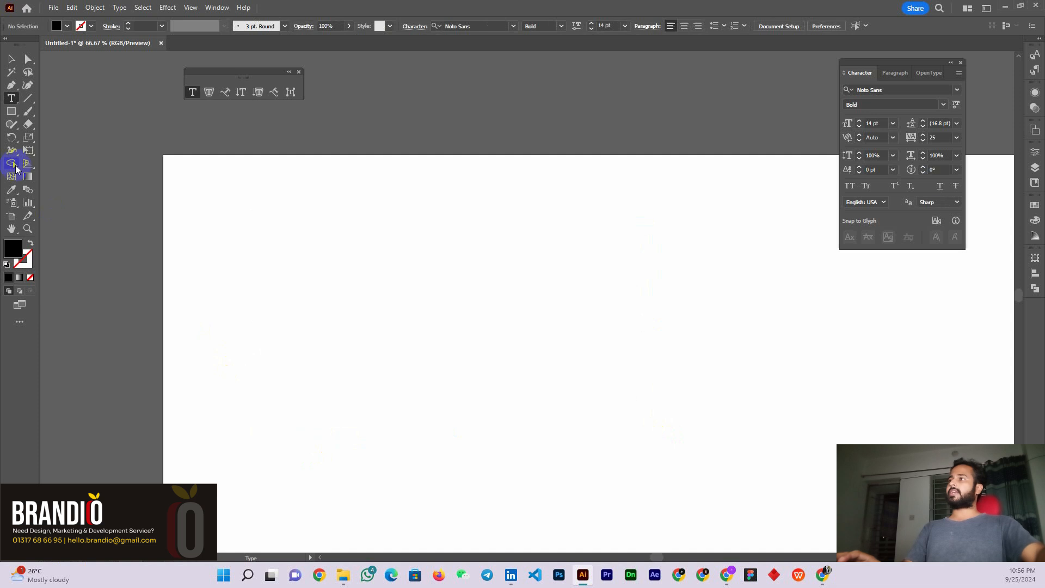
Draw a black rectangle about 605 by 410 px and convert it into placeholder area text with the Area Type tool
{"action": "left_click", "coordinate": [11, 111]}
{"action": "left_click_drag", "start_coordinate": [284, 224], "coordinate": [574, 420]}
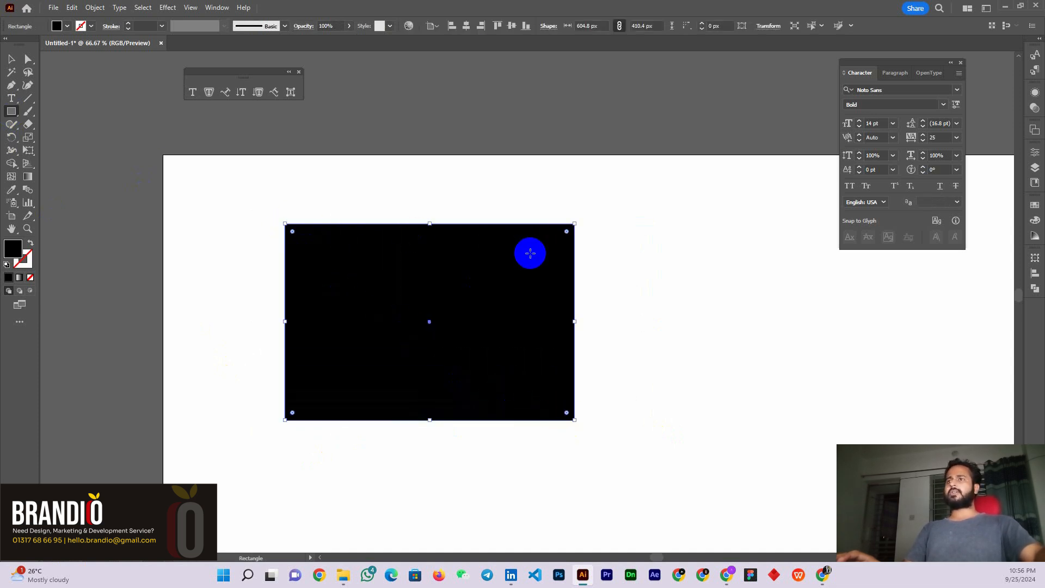
{"action": "left_click", "coordinate": [208, 93]}
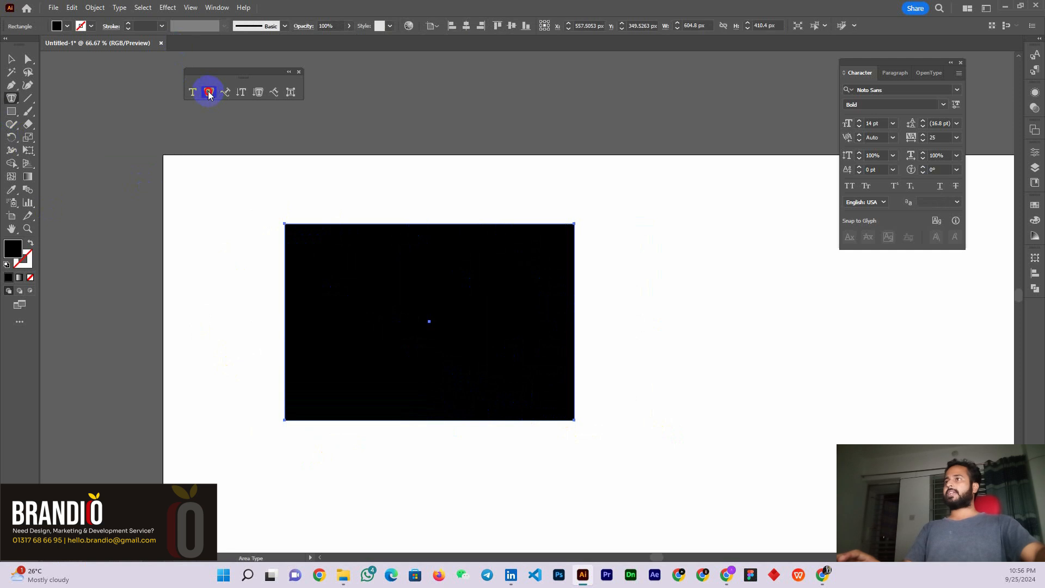
{"action": "left_click", "coordinate": [294, 229]}
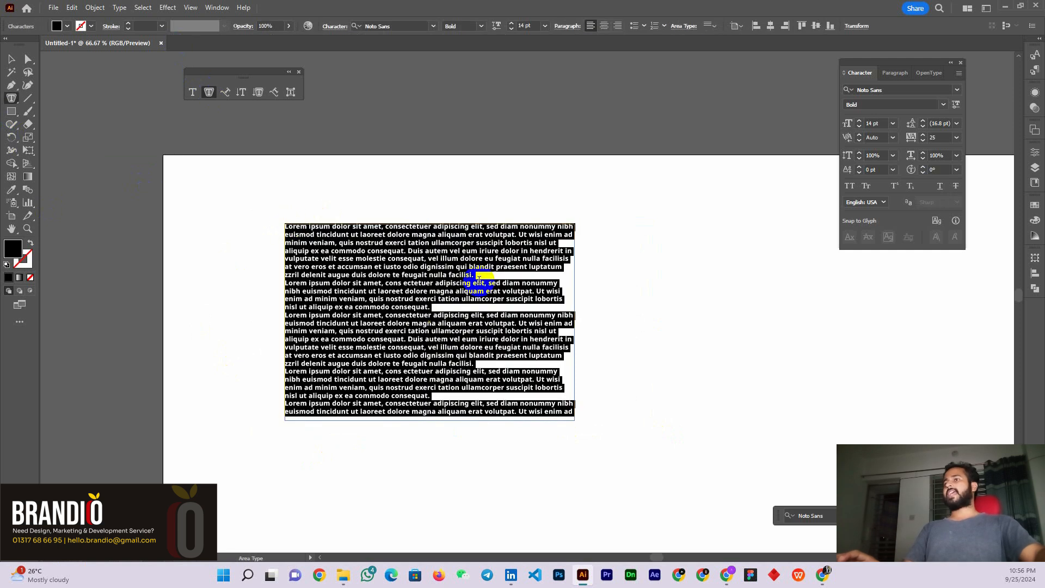
Undo the area type conversion and turn the same rectangle into a placeholder text frame with the regular Type tool
{"action": "key", "text": "ctrl"}
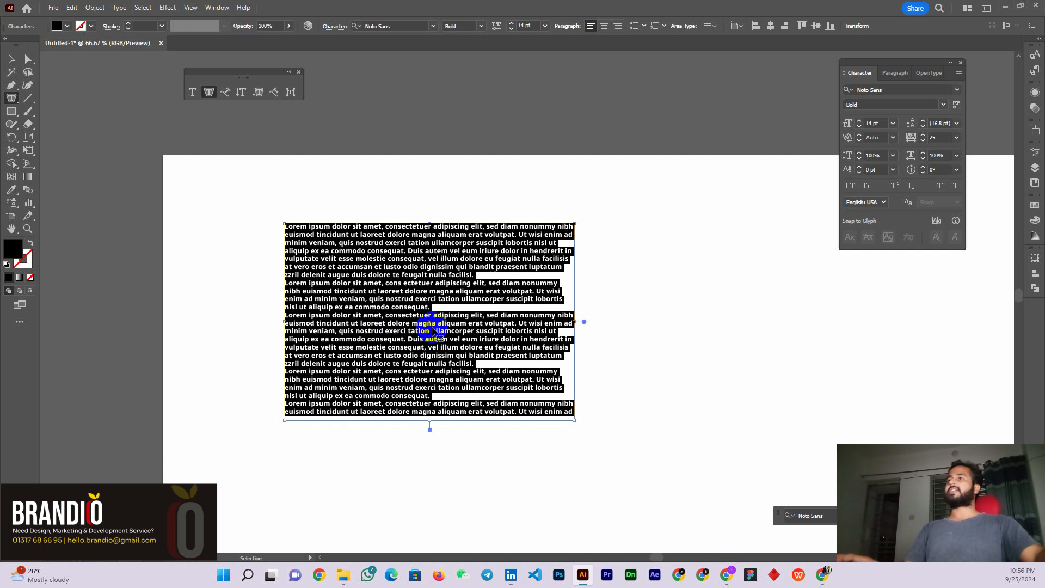
{"action": "key", "text": "ctrl+z"}
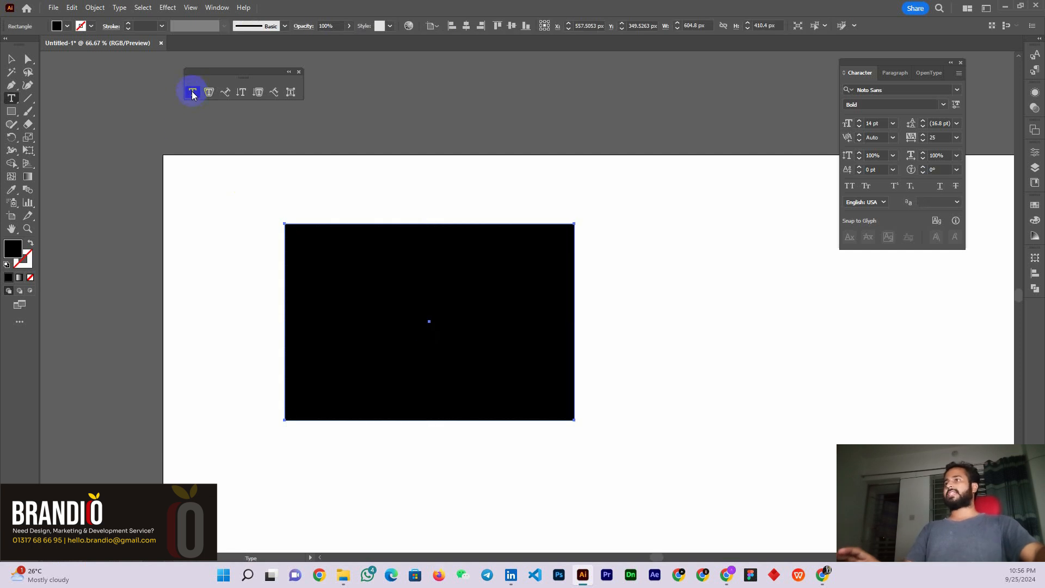
{"action": "left_click", "coordinate": [292, 230]}
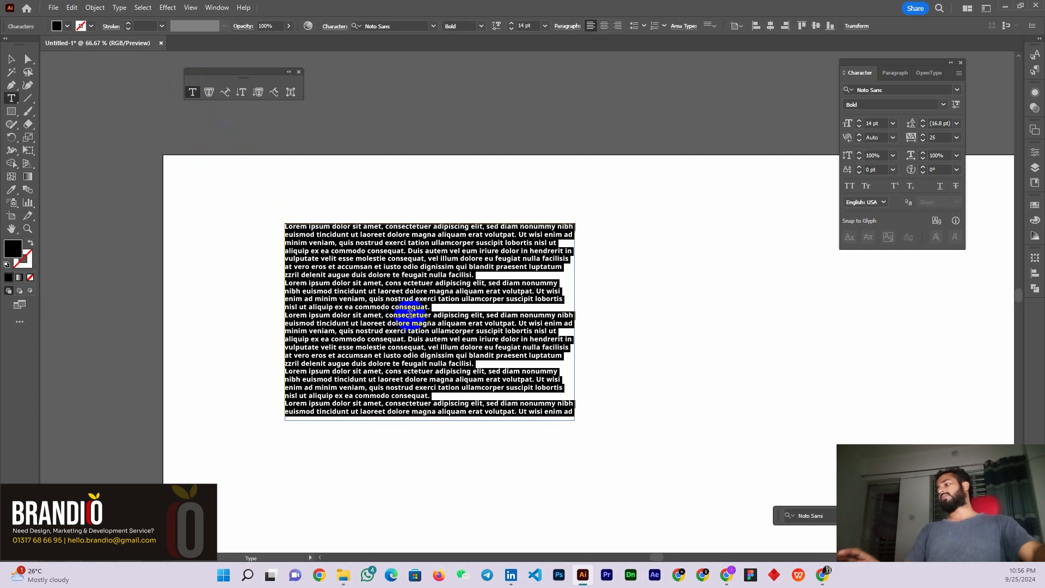
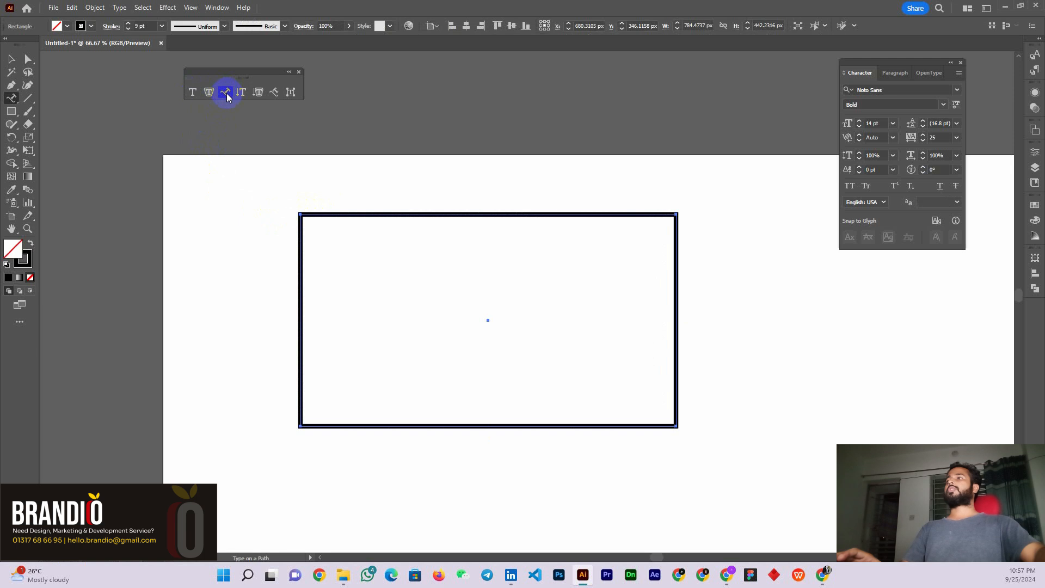
Run placeholder text along the outlined rectangle with Type on a Path, undo it and return to the Selection tool
{"action": "left_click", "coordinate": [303, 213]}
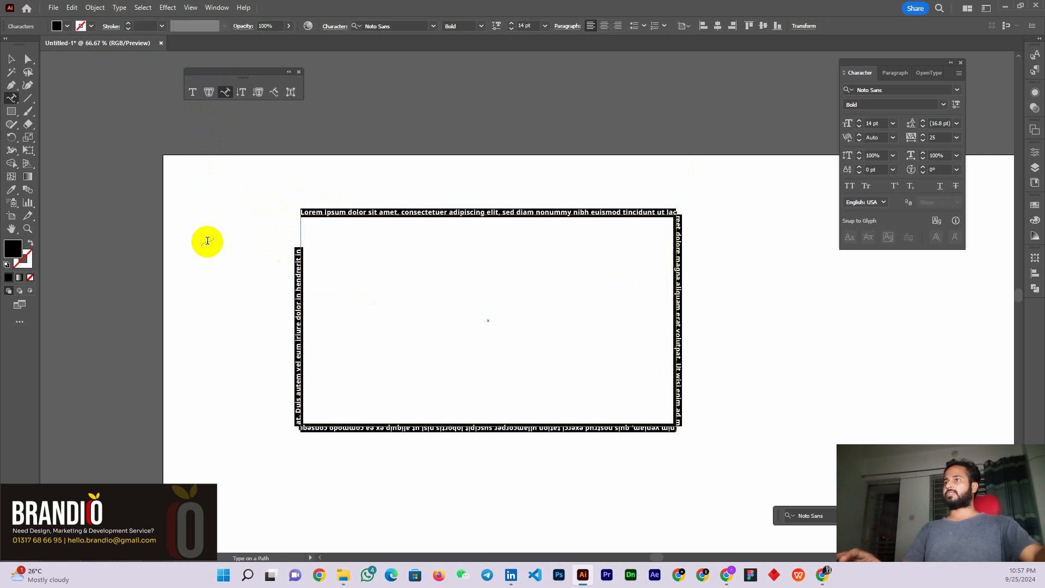
{"action": "key", "text": "ctrl+z"}
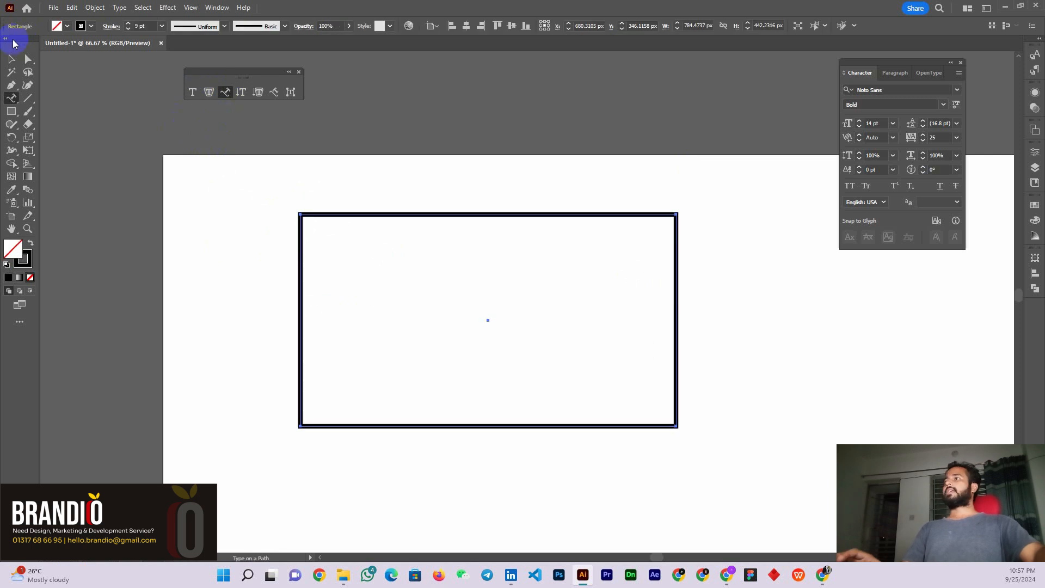
{"action": "left_click", "coordinate": [10, 58]}
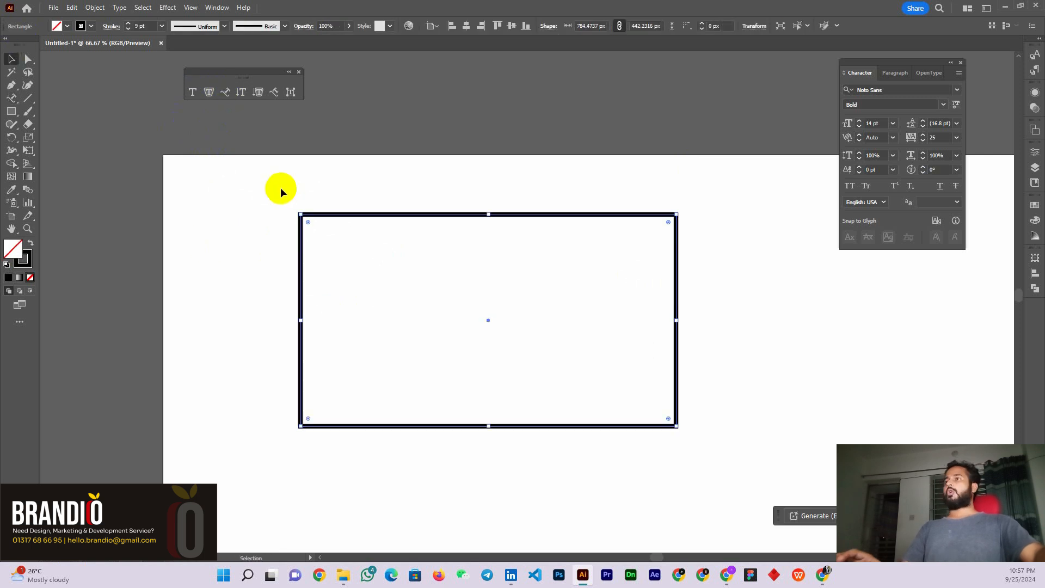
Place placeholder text around the outlined rectangle with Type on a Path, starting at its upper-left corner, and put the cursor in the text
{"action": "left_click", "coordinate": [226, 92]}
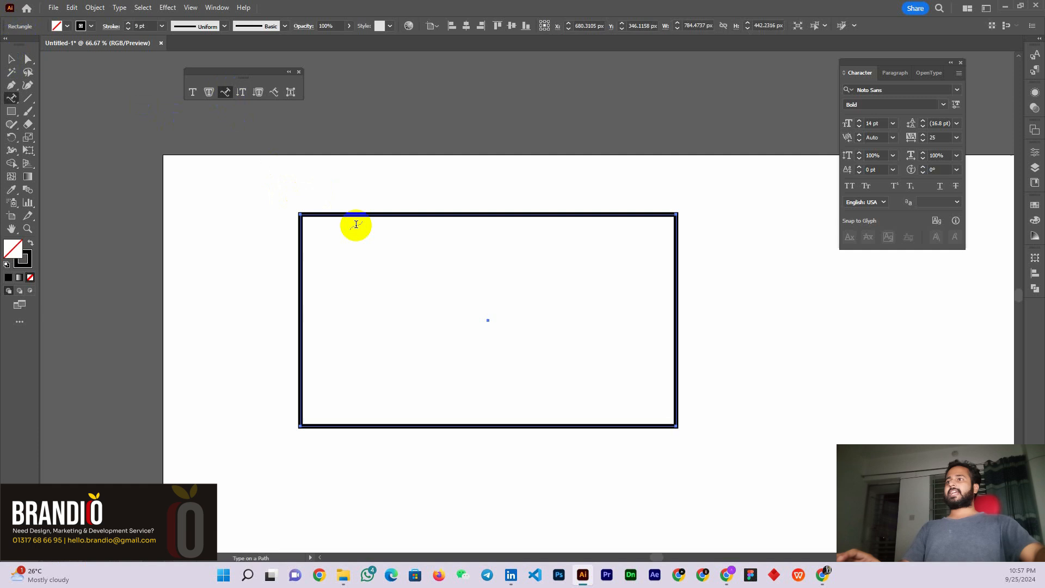
{"action": "left_click", "coordinate": [303, 213]}
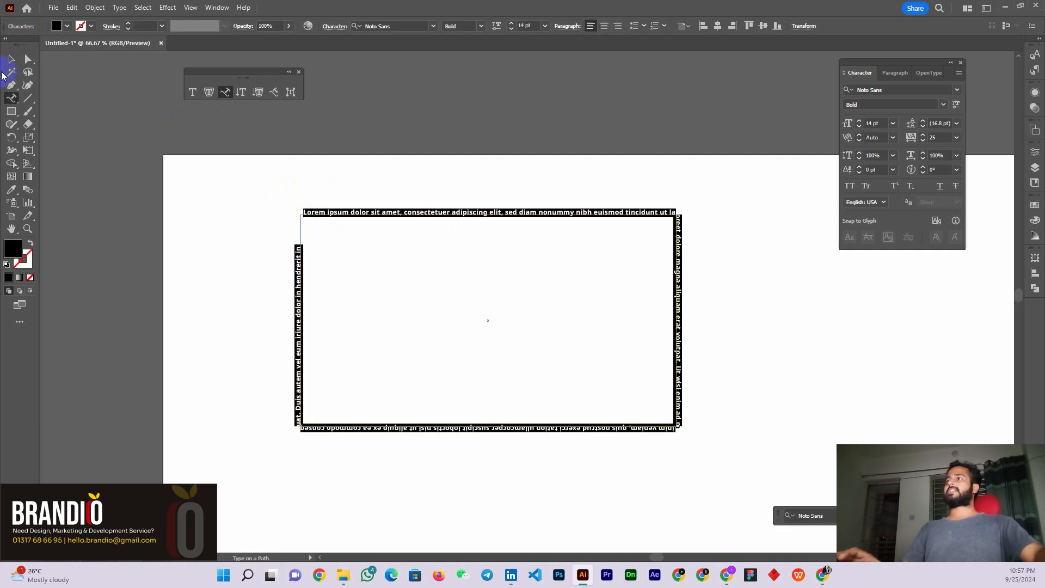
{"action": "left_click", "coordinate": [10, 59]}
{"action": "left_click", "coordinate": [61, 81]}
{"action": "left_click", "coordinate": [378, 213]}
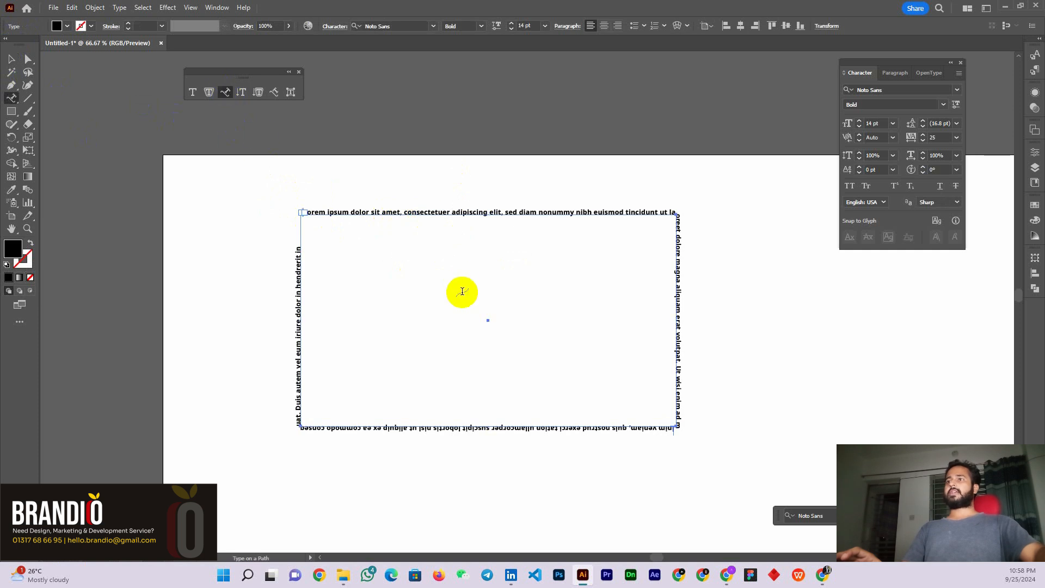
{"action": "left_click", "coordinate": [410, 213]}
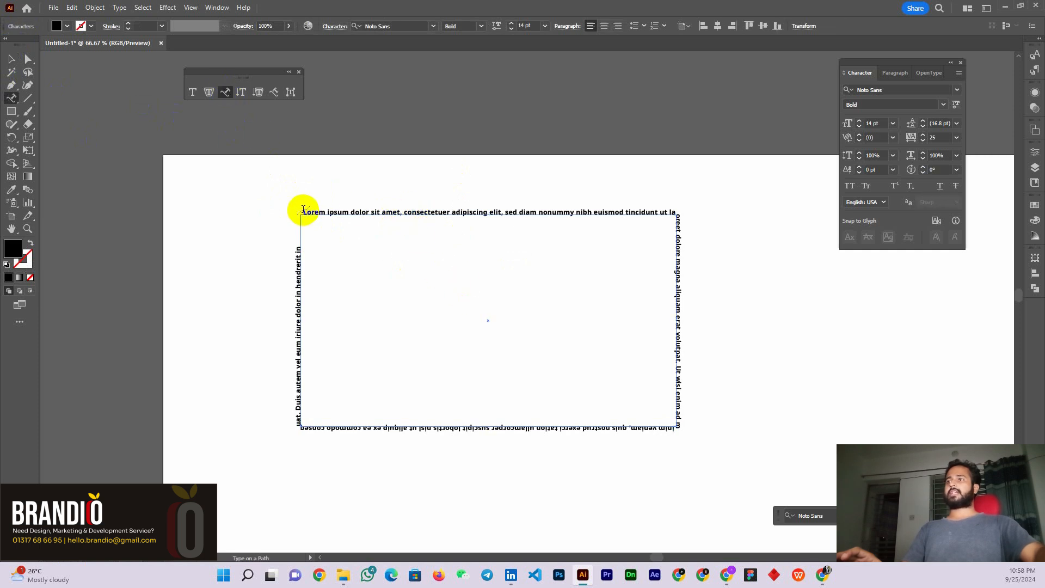
Replace all the placeholder path text with a sentence introducing the person by name and ending in "I live in chittagong."
{"action": "left_click_drag", "start_coordinate": [305, 212], "coordinate": [287, 240]}
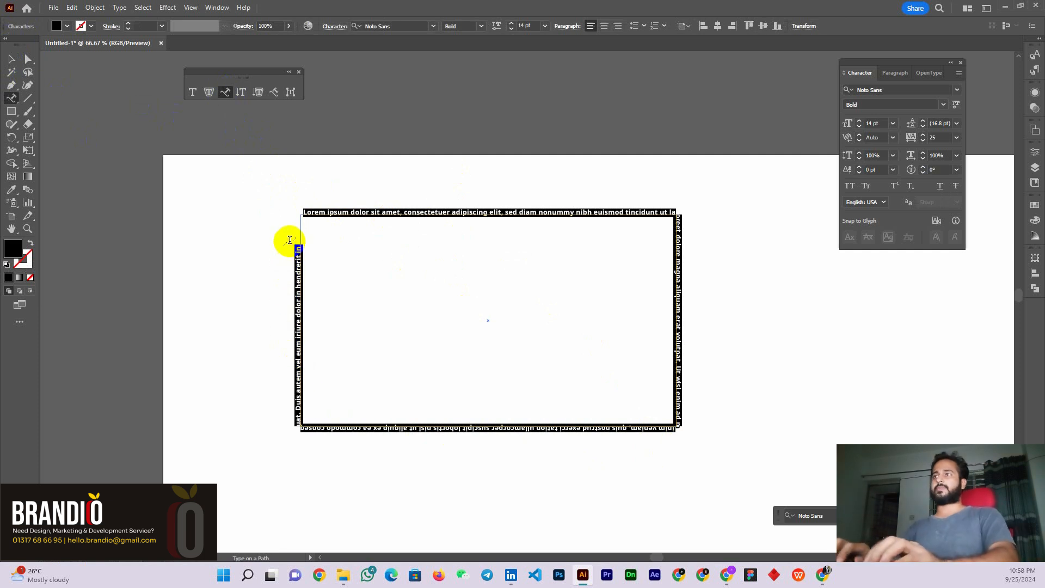
{"action": "type", "text": "My name is"}
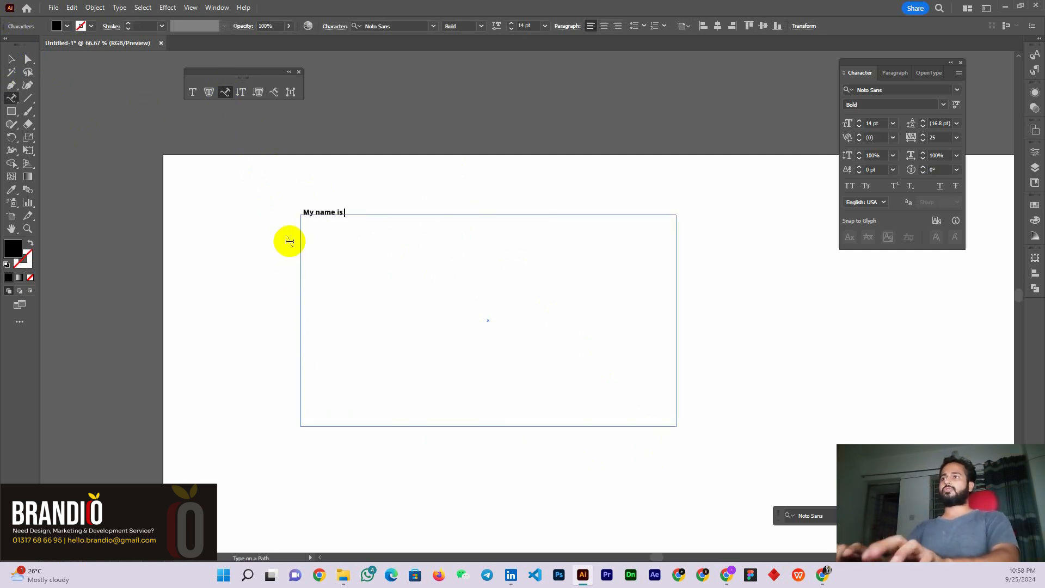
{"action": "type", "text": " Rohit, I l"}
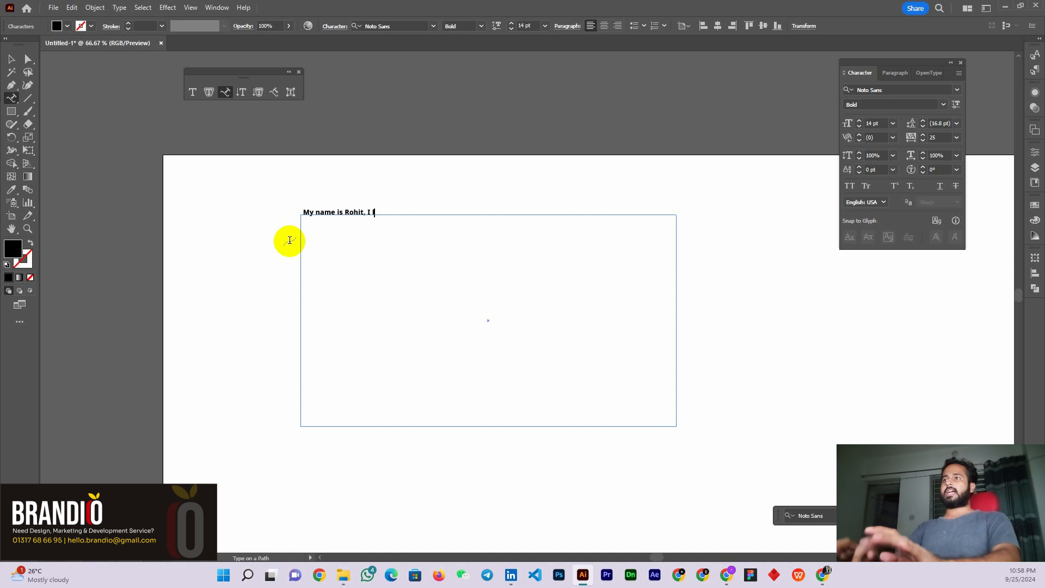
{"action": "type", "text": "ive i"}
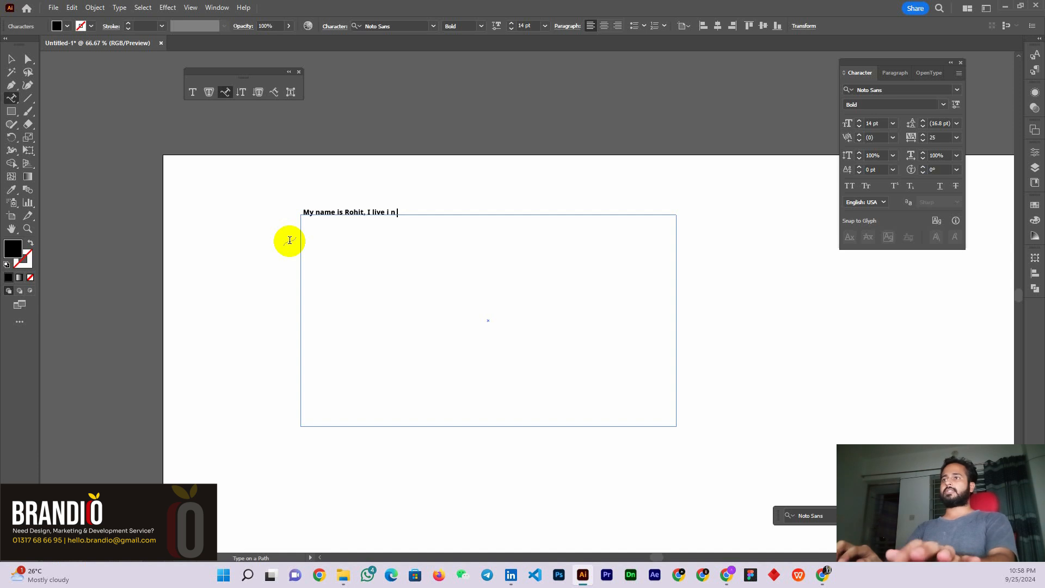
{"action": "type", "text": "n chi"}
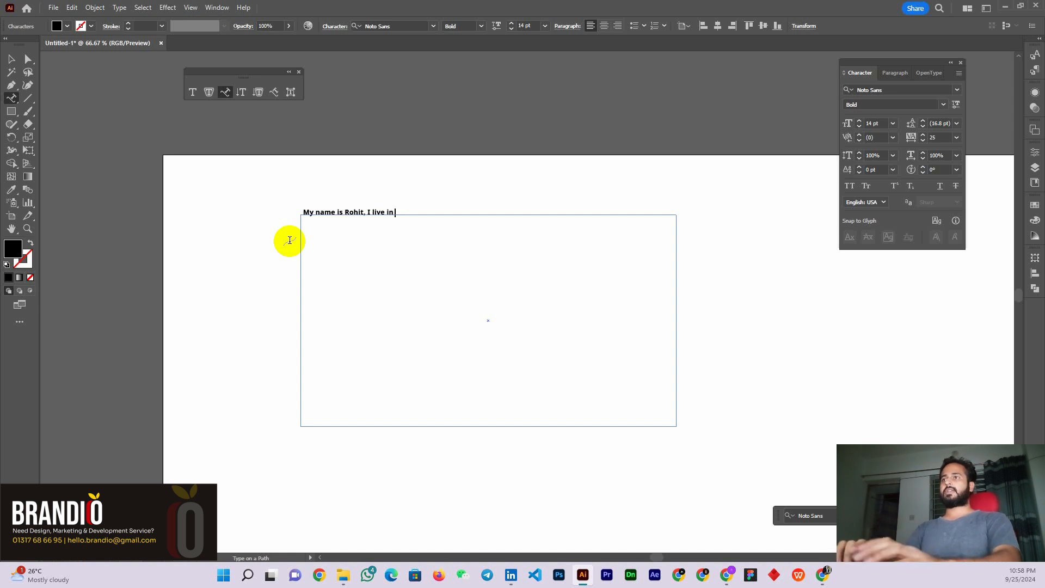
{"action": "type", "text": "ttagong."}
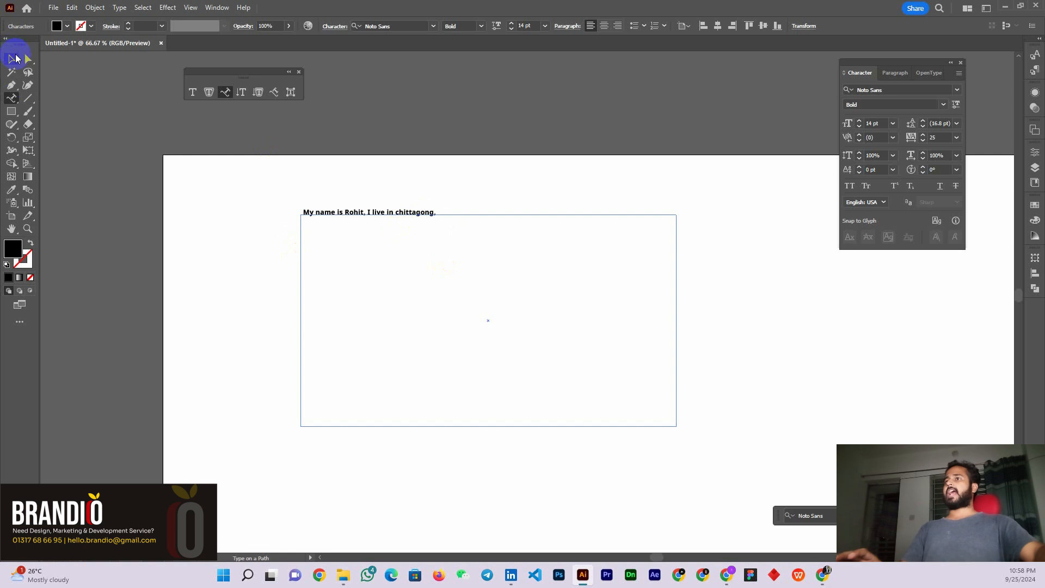
Undo the typed sentence to restore the placeholder text along the rectangle's path and deselect it
{"action": "left_click", "coordinate": [15, 58]}
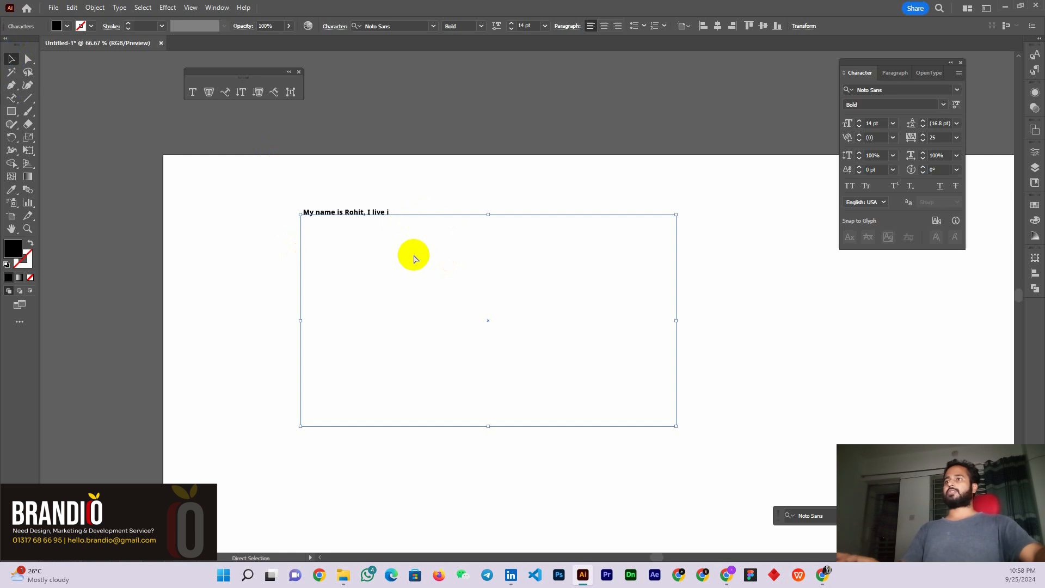
{"action": "key", "text": "ctrl+z"}
{"action": "key", "text": "ctrl+z"}
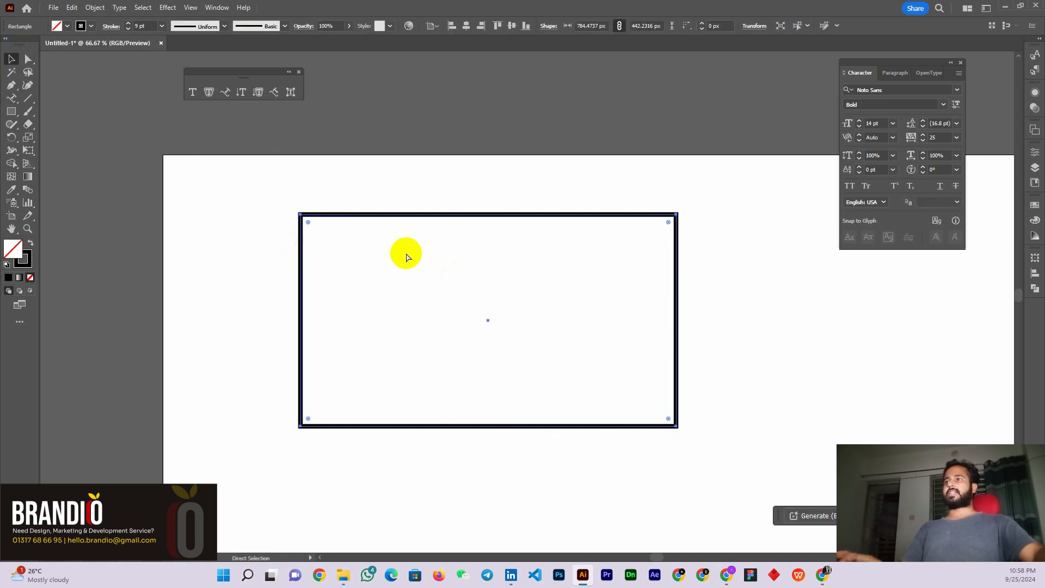
{"action": "key", "text": "ctrl+shift+z"}
{"action": "left_click", "coordinate": [5, 56]}
{"action": "left_click", "coordinate": [173, 205]}
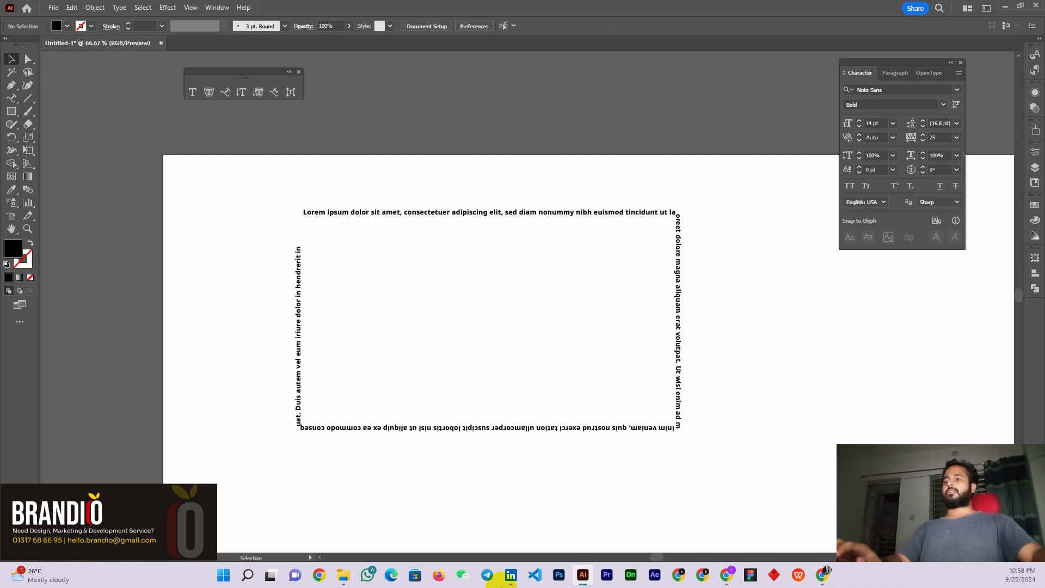
Switch to Chrome, maximize the window and search Google for "lorem ipsum default text"
{"action": "left_click", "coordinate": [823, 576]}
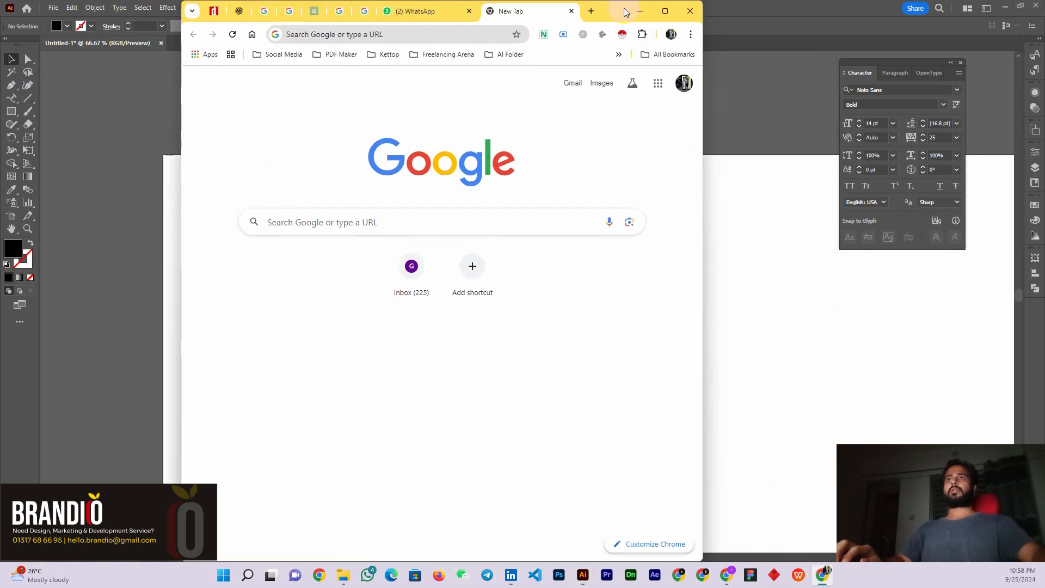
{"action": "left_click", "coordinate": [661, 10]}
{"action": "left_click", "coordinate": [287, 34]}
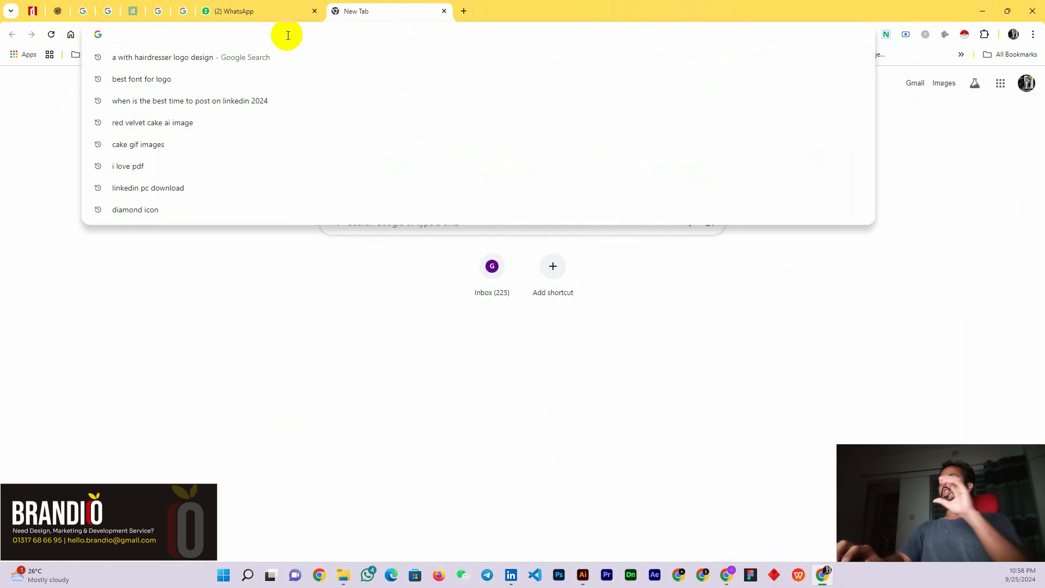
{"action": "type", "text": "L"}
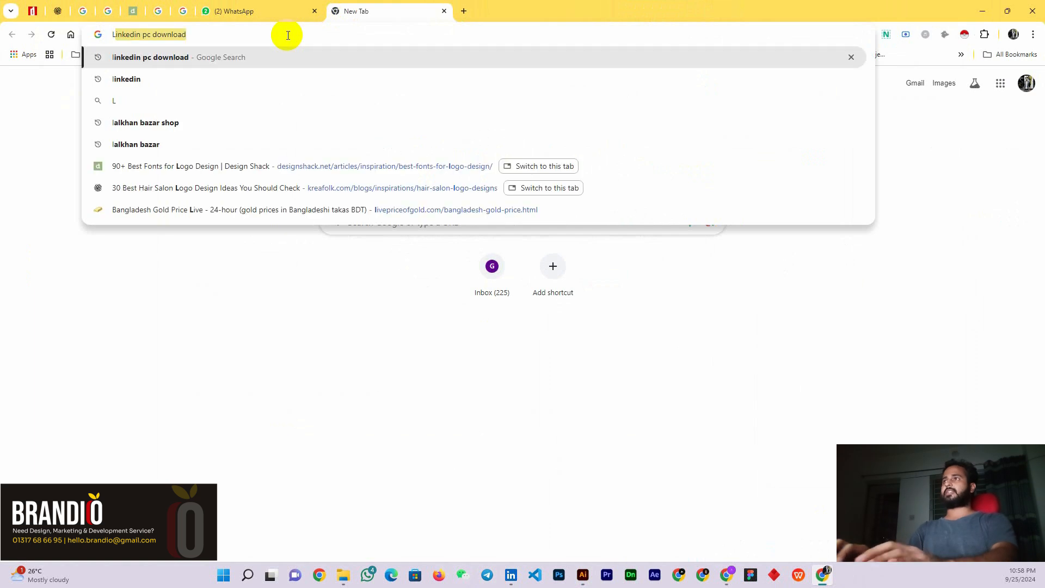
{"action": "type", "text": "orem ip"}
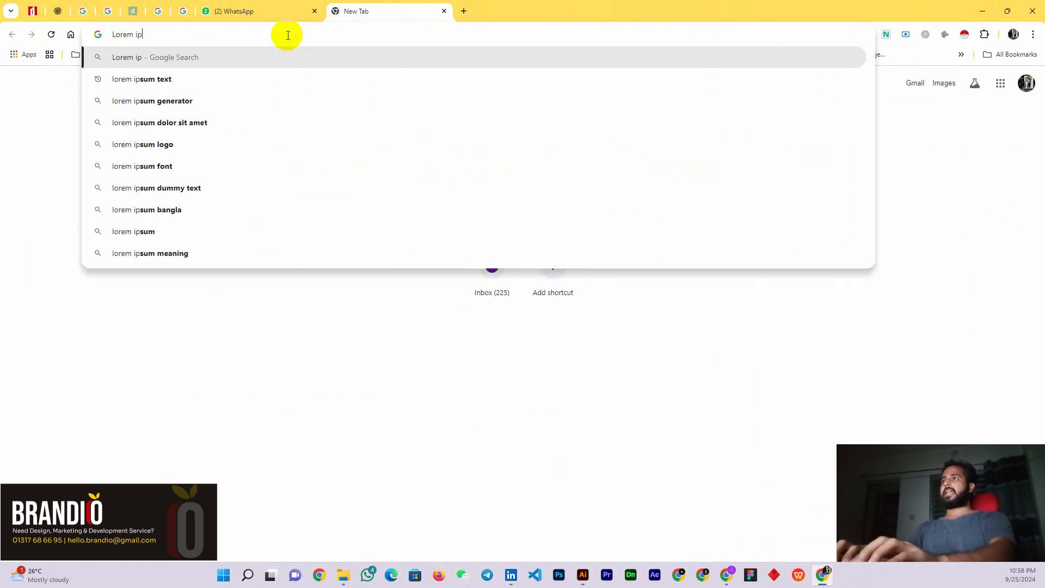
{"action": "type", "text": "sum "}
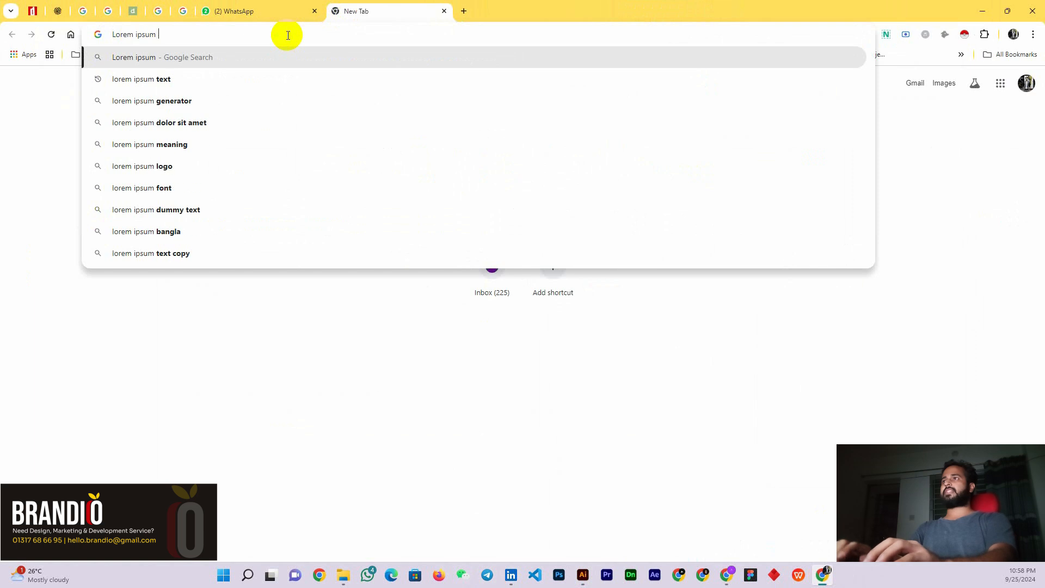
{"action": "type", "text": "default text"}
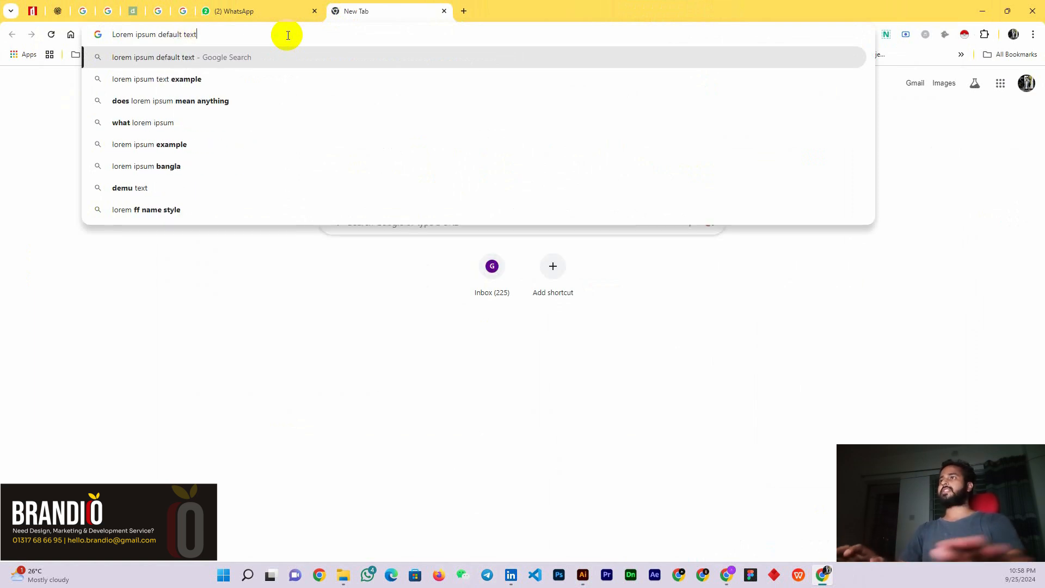
{"action": "key", "text": "Return"}
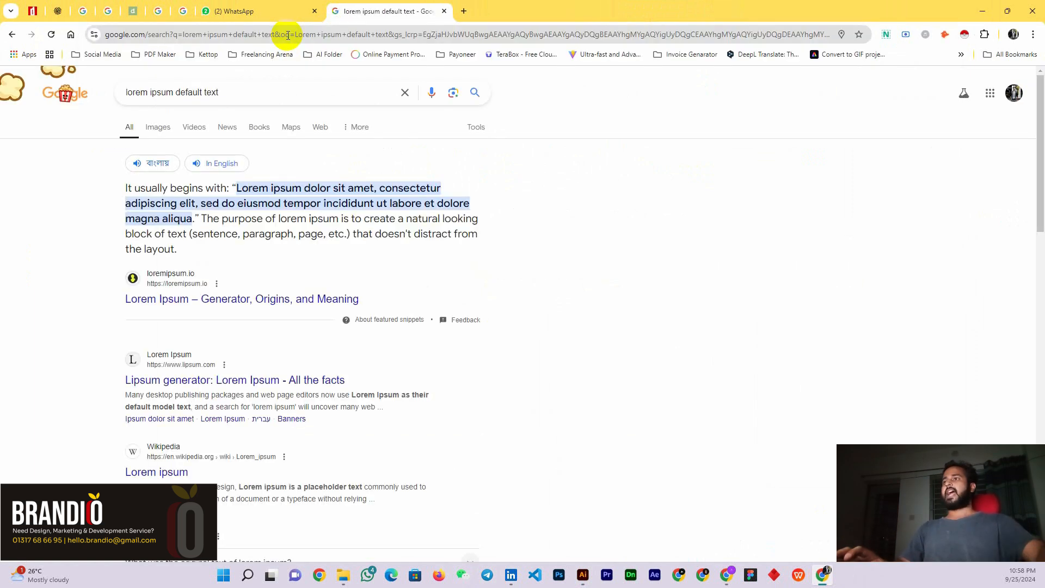
Open lipsum.com from the results and copy the "What is Lorem Ipsum?" text from "Lorem Ipsum is simply" through "type specimen book."
{"action": "scroll", "coordinate": [273, 321], "scroll_direction": "down", "scroll_amount": 4}
{"action": "scroll", "coordinate": [322, 296], "scroll_direction": "up", "scroll_amount": 1}
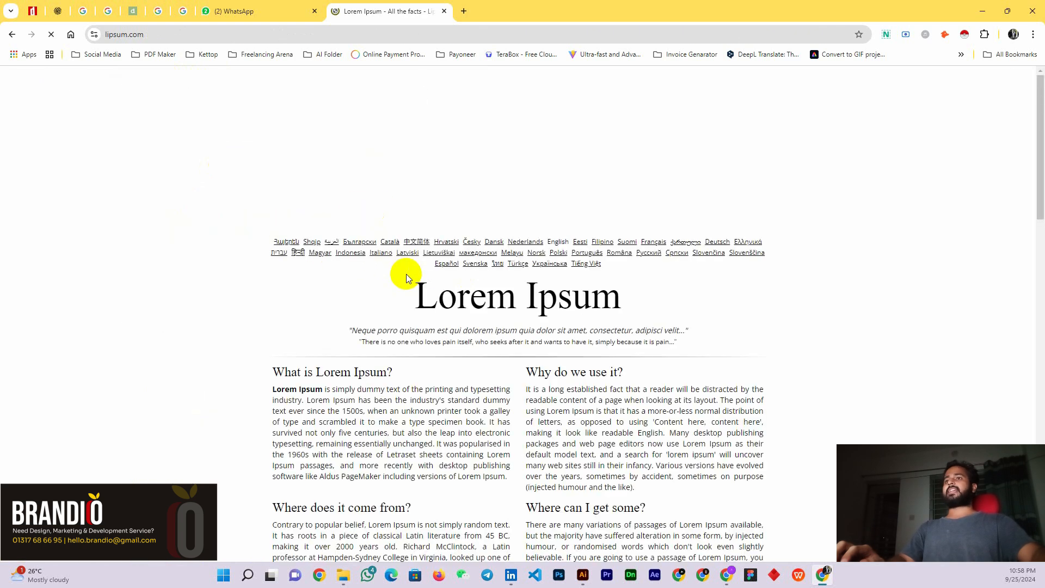
{"action": "scroll", "coordinate": [403, 275], "scroll_direction": "down", "scroll_amount": 7}
{"action": "scroll", "coordinate": [506, 296], "scroll_direction": "down", "scroll_amount": 7}
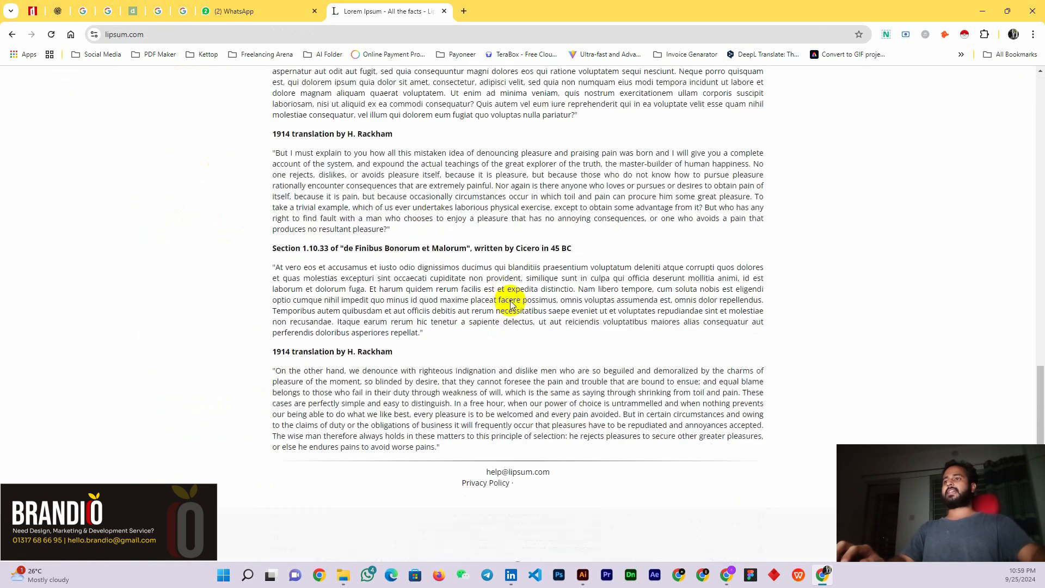
{"action": "scroll", "coordinate": [511, 305], "scroll_direction": "up", "scroll_amount": 14}
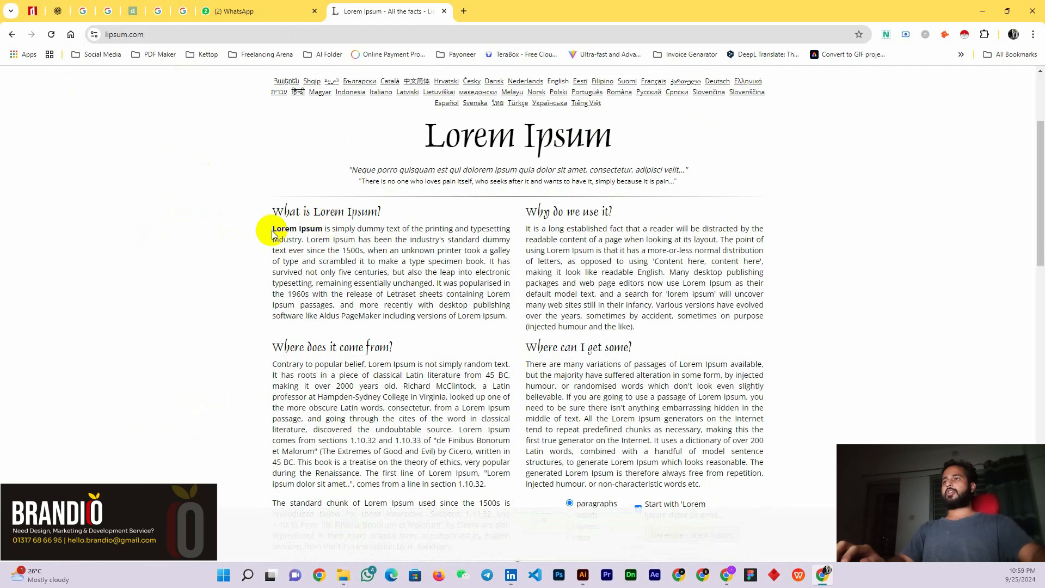
{"action": "left_click_drag", "start_coordinate": [273, 230], "coordinate": [479, 264]}
{"action": "key", "text": "ctrl+c"}
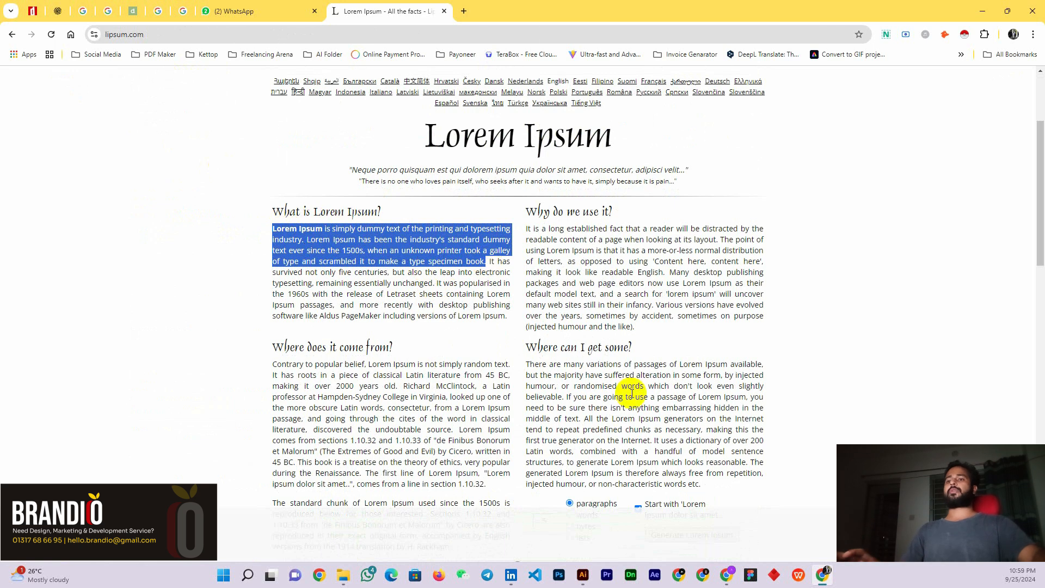
Switch back to Illustrator, replace all the text along the rectangle's path with the copied Lorem Ipsum passage, and deselect it
{"action": "left_click", "coordinate": [583, 574]}
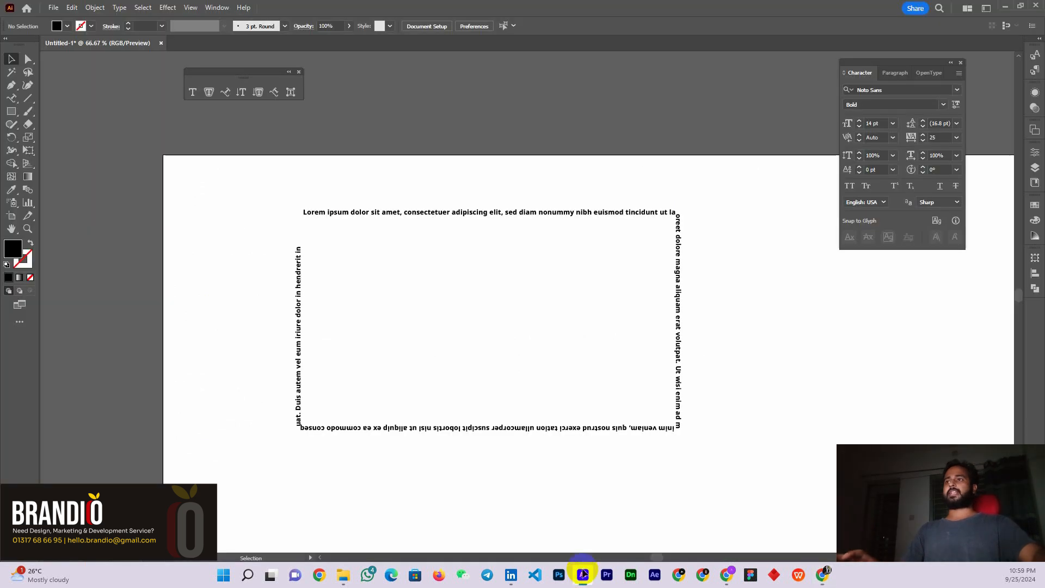
{"action": "left_click", "coordinate": [329, 216]}
{"action": "left_click", "coordinate": [193, 102]}
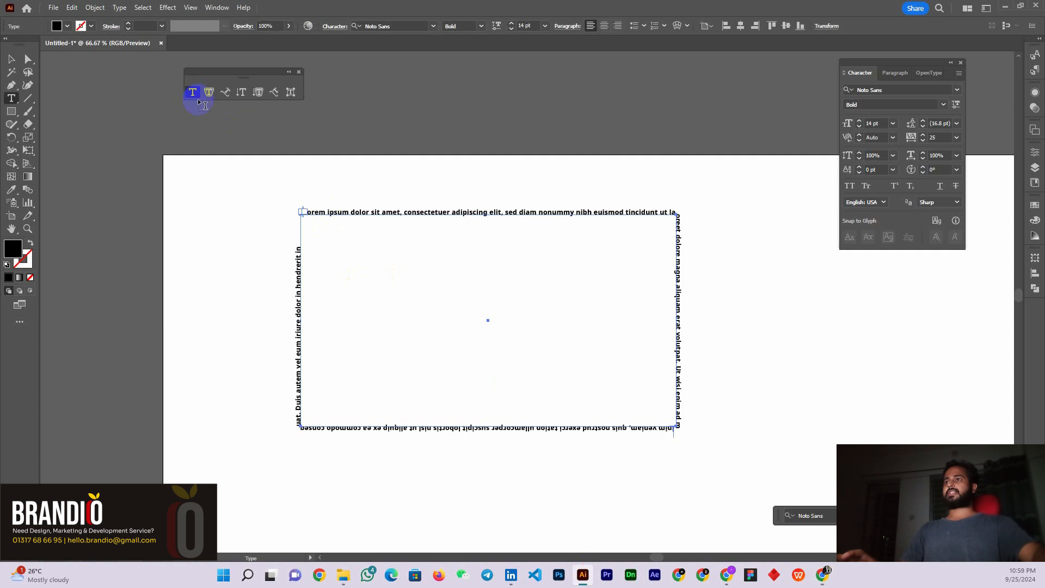
{"action": "left_click", "coordinate": [327, 213]}
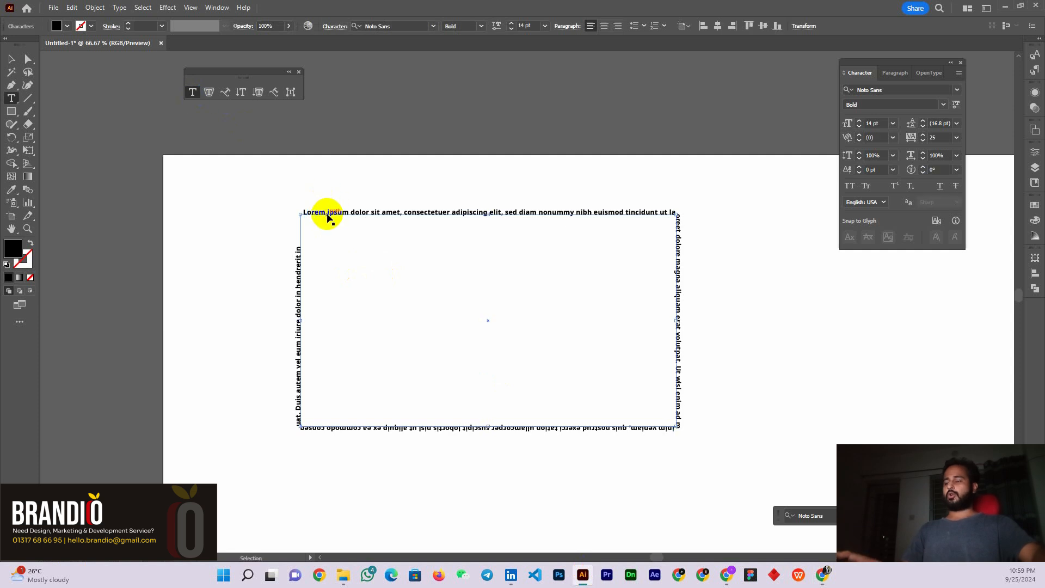
{"action": "key", "text": "ctrl+a"}
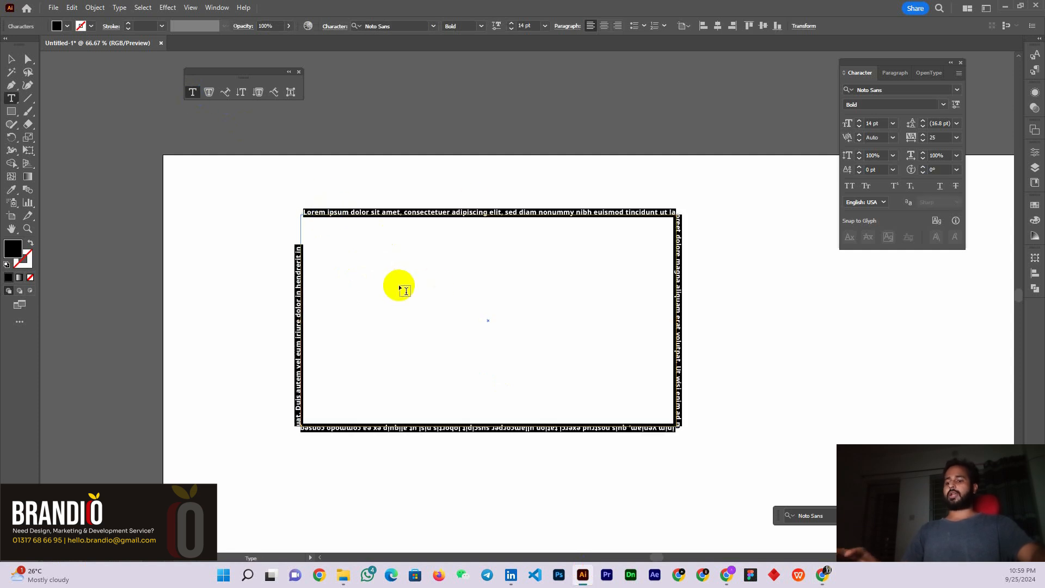
{"action": "key", "text": "ctrl+v"}
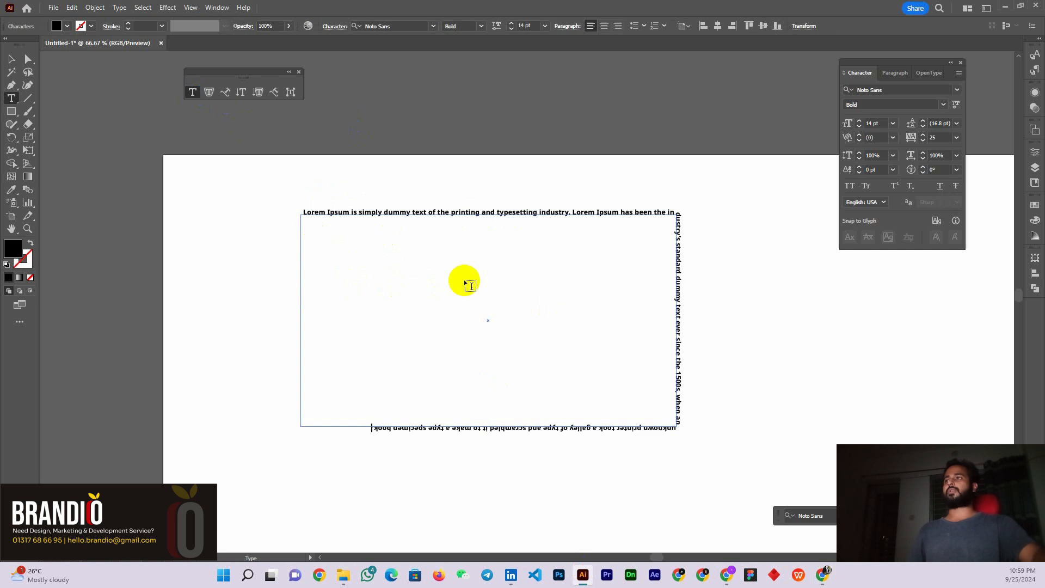
{"action": "left_click", "coordinate": [8, 62]}
{"action": "left_click", "coordinate": [208, 233]}
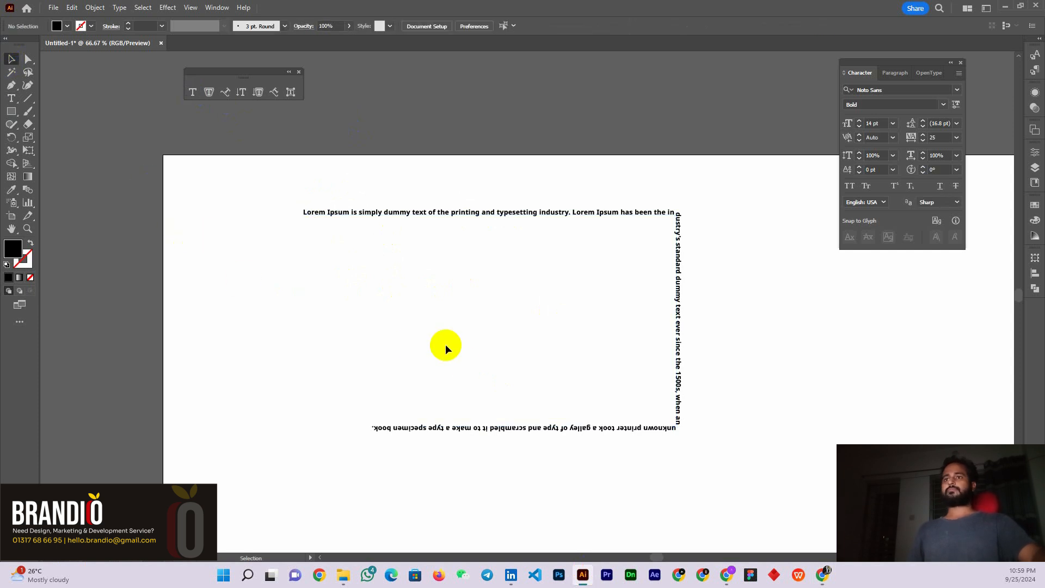
Select all the text running along the rectangle's path with the Type tool
{"action": "left_click", "coordinate": [455, 432]}
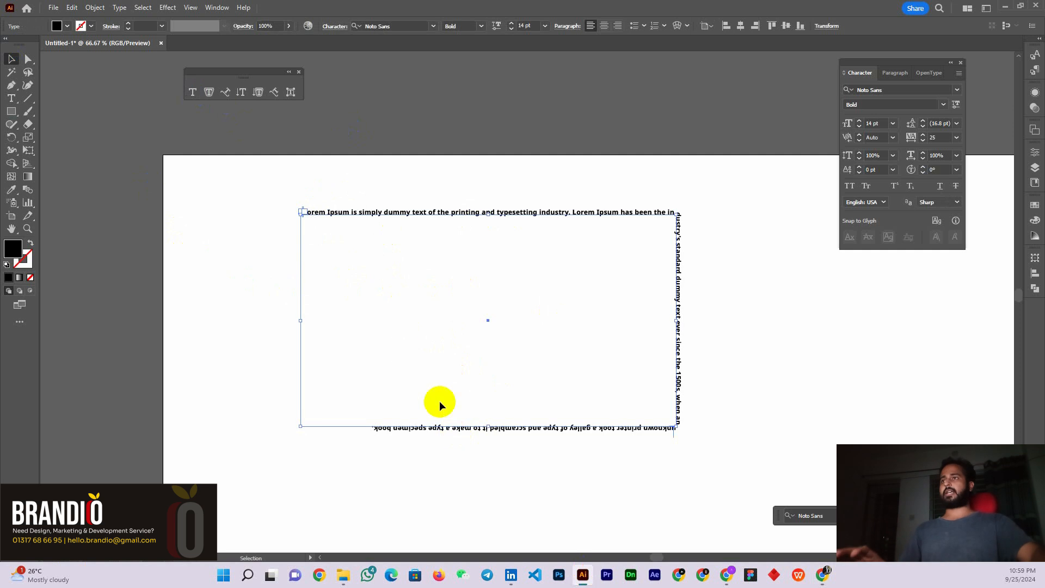
{"action": "left_click", "coordinate": [192, 94]}
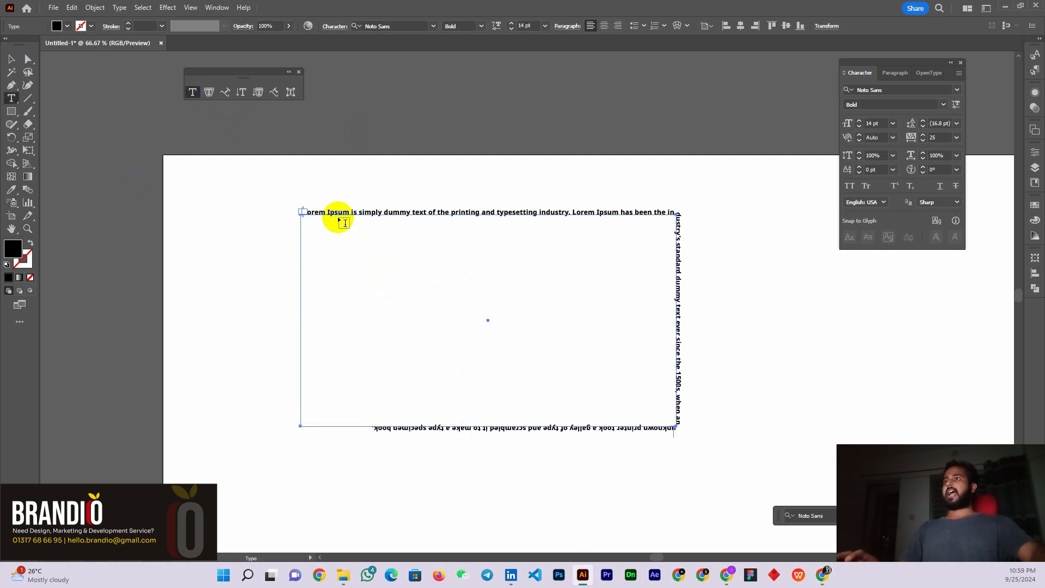
{"action": "left_click", "coordinate": [356, 211]}
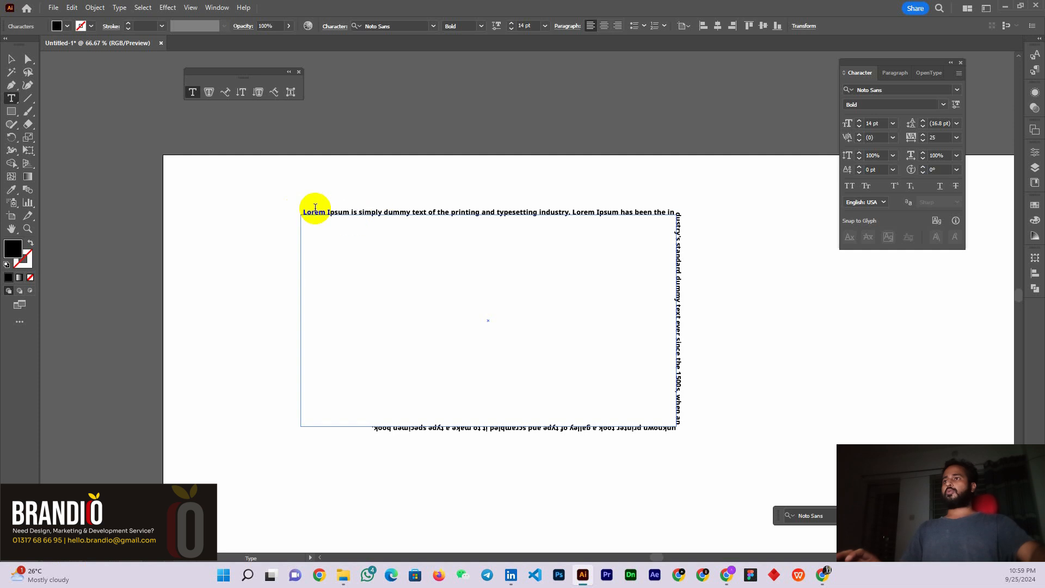
{"action": "left_click_drag", "start_coordinate": [305, 213], "coordinate": [345, 456]}
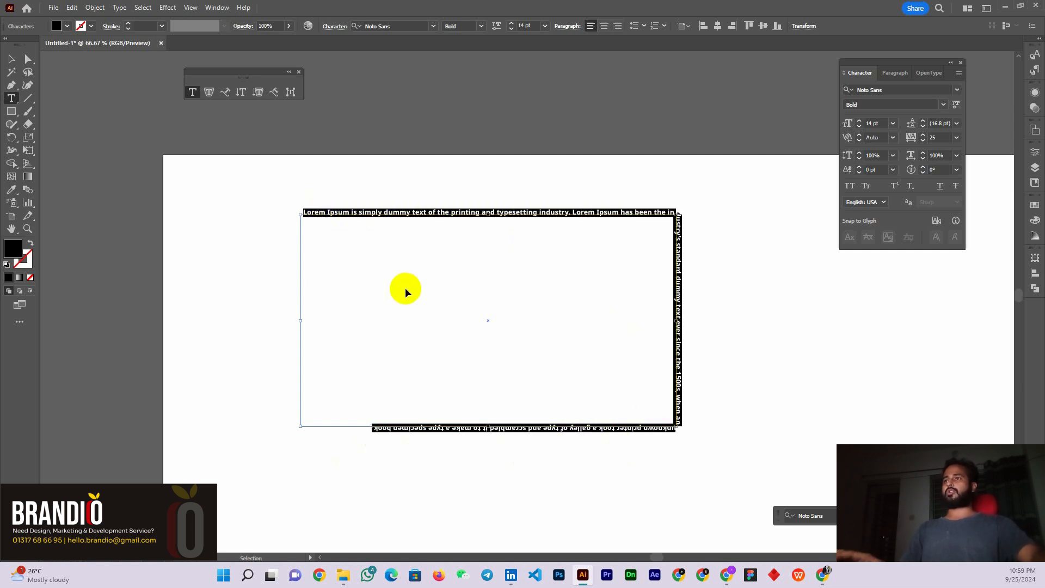
{"action": "left_click", "coordinate": [351, 211]}
{"action": "key", "text": "ctrl+a"}
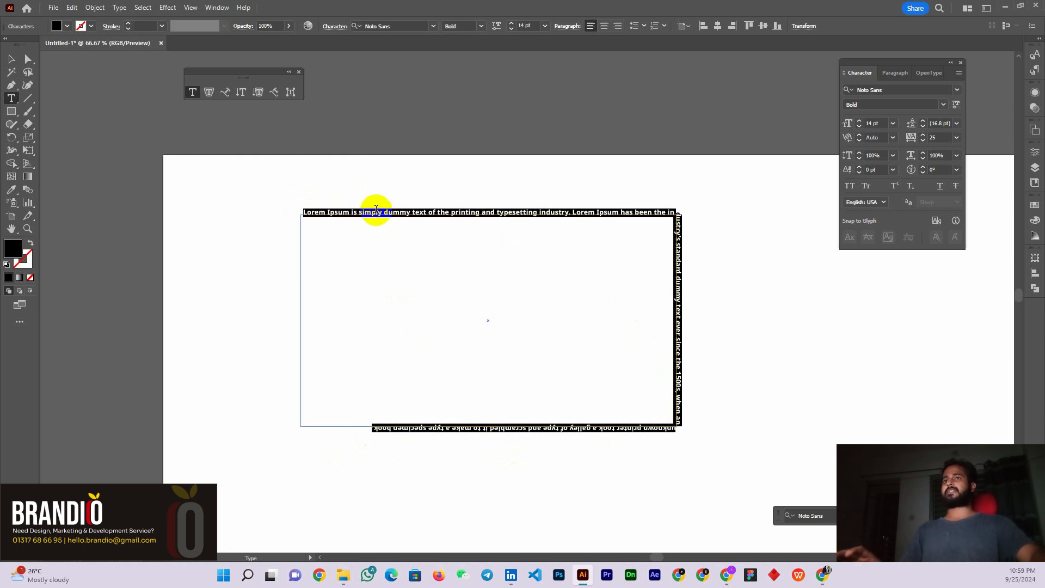
{"action": "left_click_drag", "start_coordinate": [352, 213], "coordinate": [373, 223]}
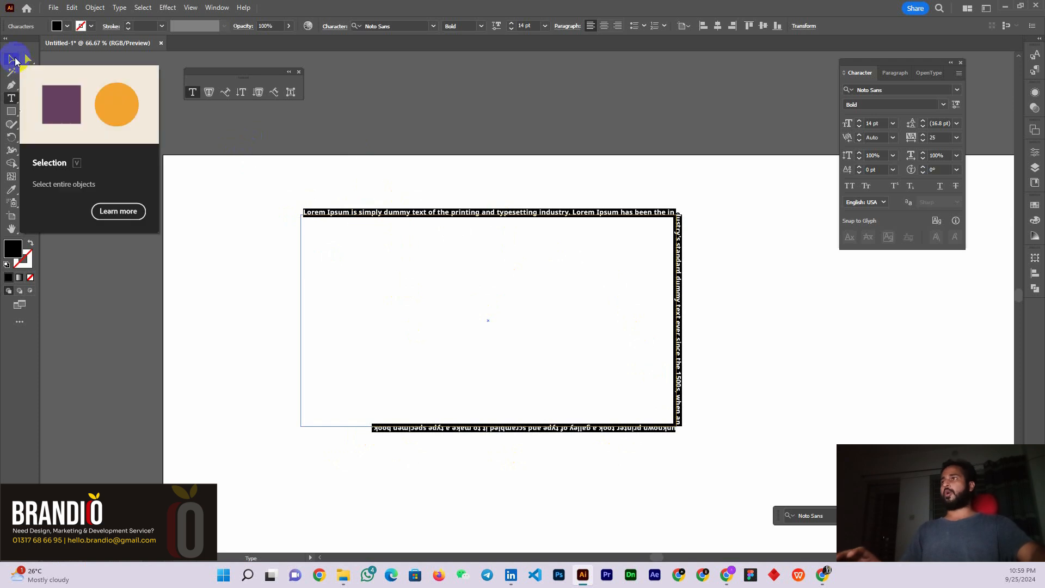
Delete the rectangular path text from the artboard with the Selection tool
{"action": "left_click", "coordinate": [13, 58]}
{"action": "left_click", "coordinate": [378, 216]}
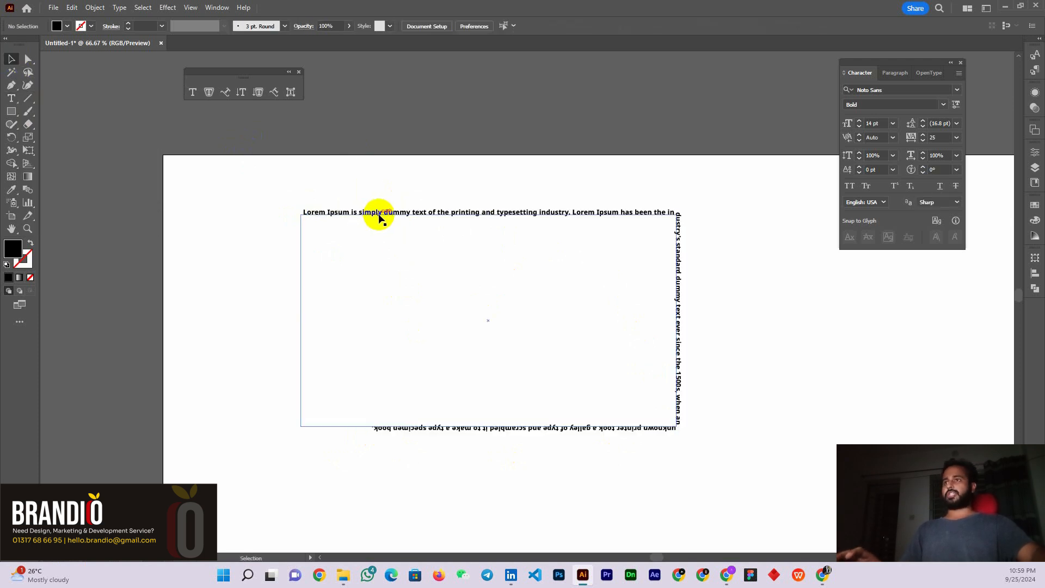
{"action": "key", "text": "Delete"}
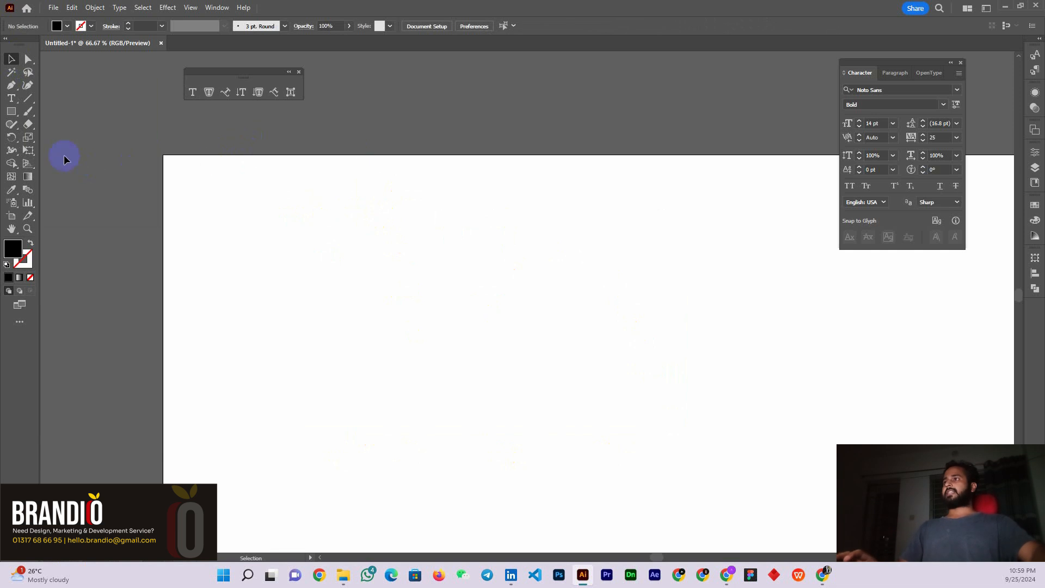
Draw a circle about 305 px in diameter on the empty artboard with the Ellipse Tool
{"action": "right_click", "coordinate": [5, 111]}
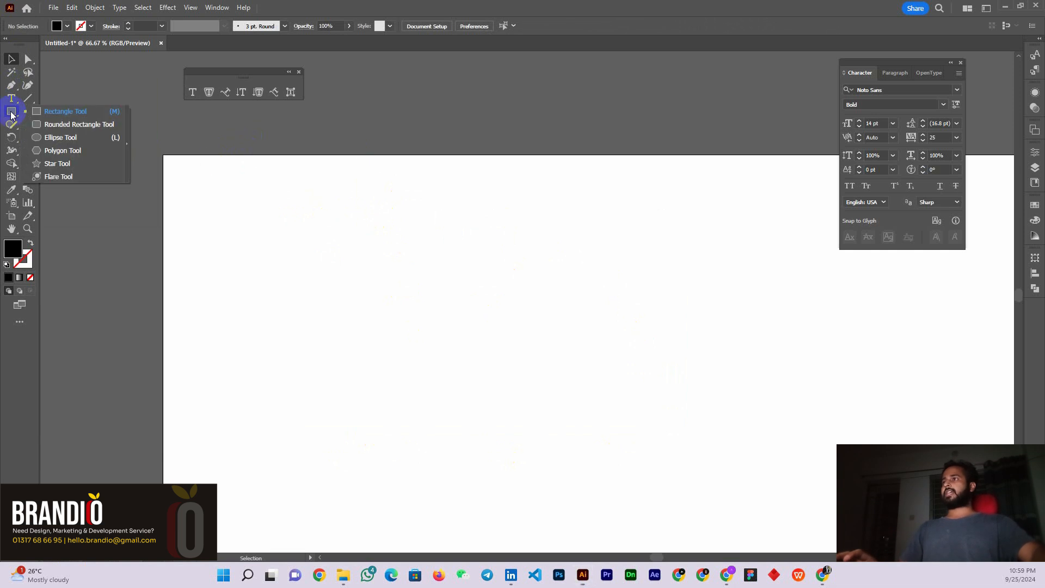
{"action": "left_click", "coordinate": [68, 143]}
{"action": "left_click_drag", "start_coordinate": [372, 249], "coordinate": [517, 394]}
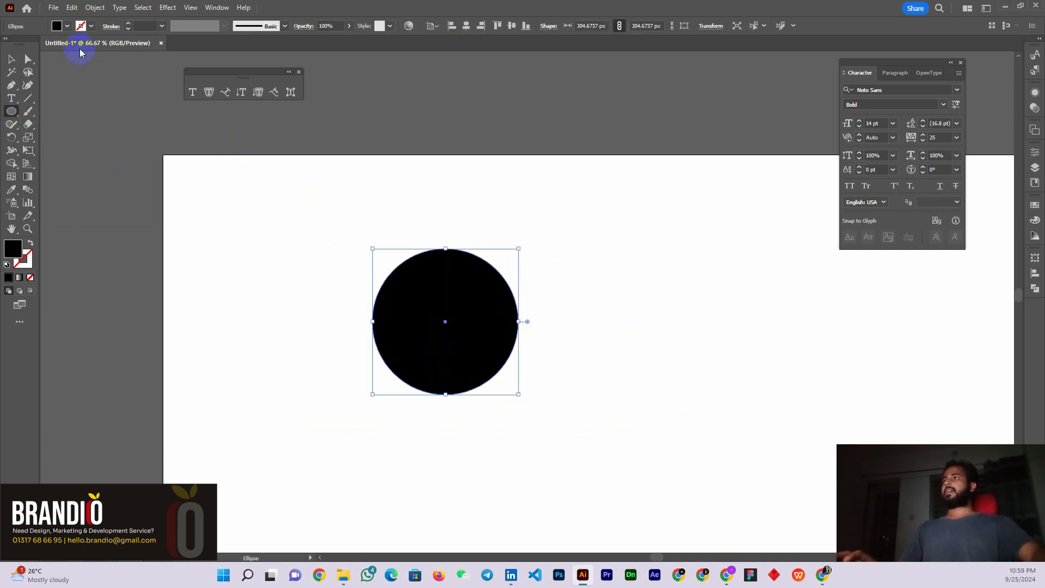
Set the circle's fill to none, give it a black stroke and open its stroke weight for editing
{"action": "left_click", "coordinate": [67, 26]}
{"action": "left_click", "coordinate": [7, 45]}
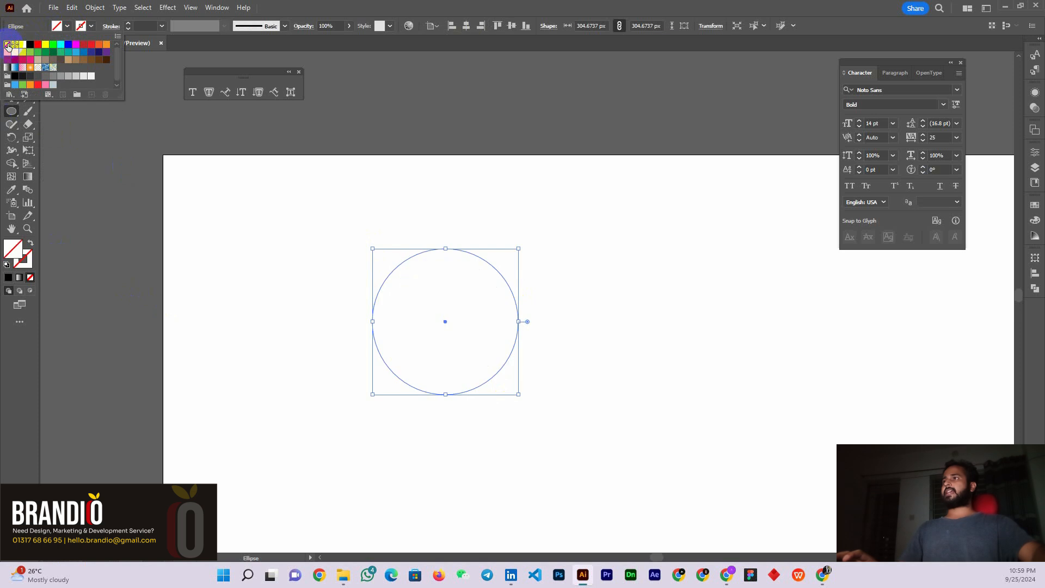
{"action": "left_click", "coordinate": [92, 28]}
{"action": "left_click", "coordinate": [91, 30]}
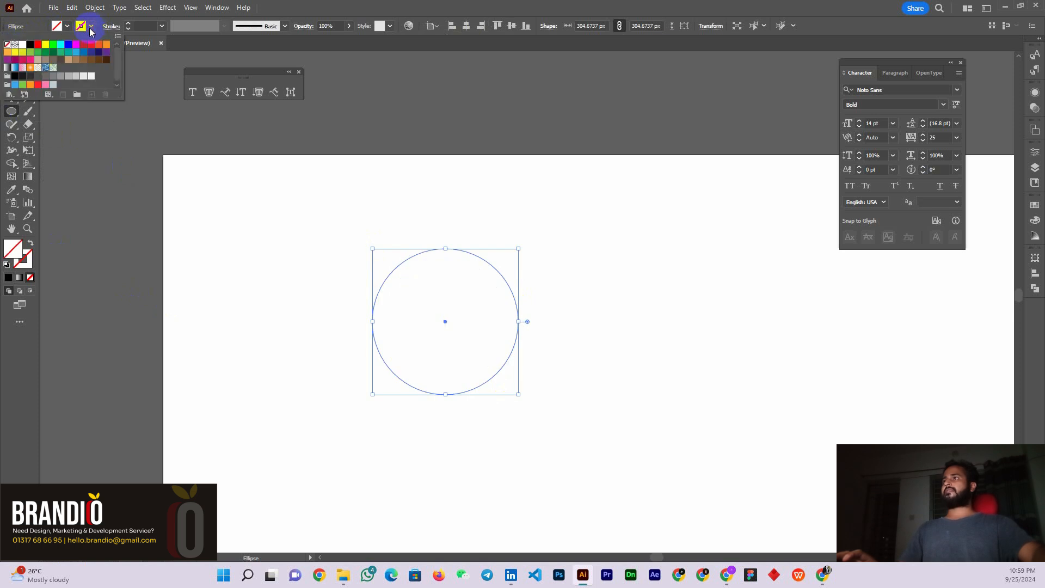
{"action": "left_click", "coordinate": [31, 45]}
{"action": "left_click", "coordinate": [139, 26]}
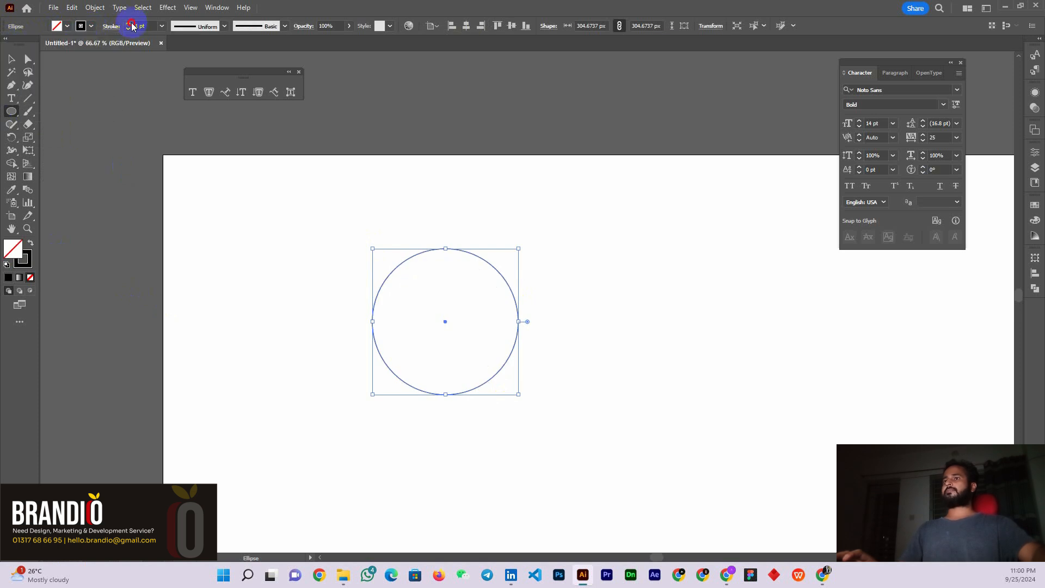
Set the circle's stroke to 3 pt and run placeholder text around its outline with the Type on a Path tool
{"action": "scroll", "coordinate": [139, 26], "scroll_direction": "up", "scroll_amount": 2}
{"action": "left_click", "coordinate": [226, 92]}
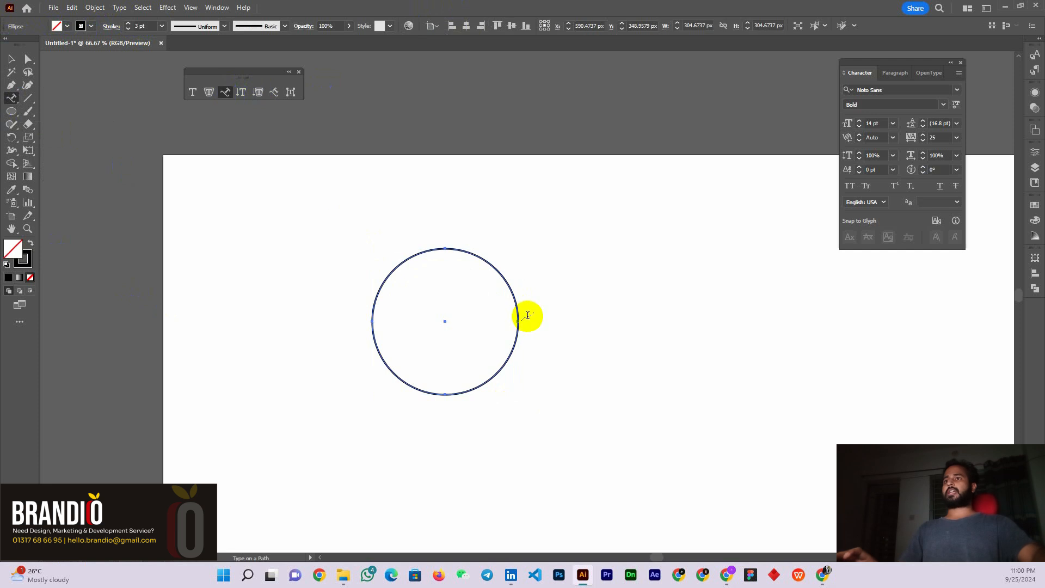
{"action": "left_click", "coordinate": [447, 248]}
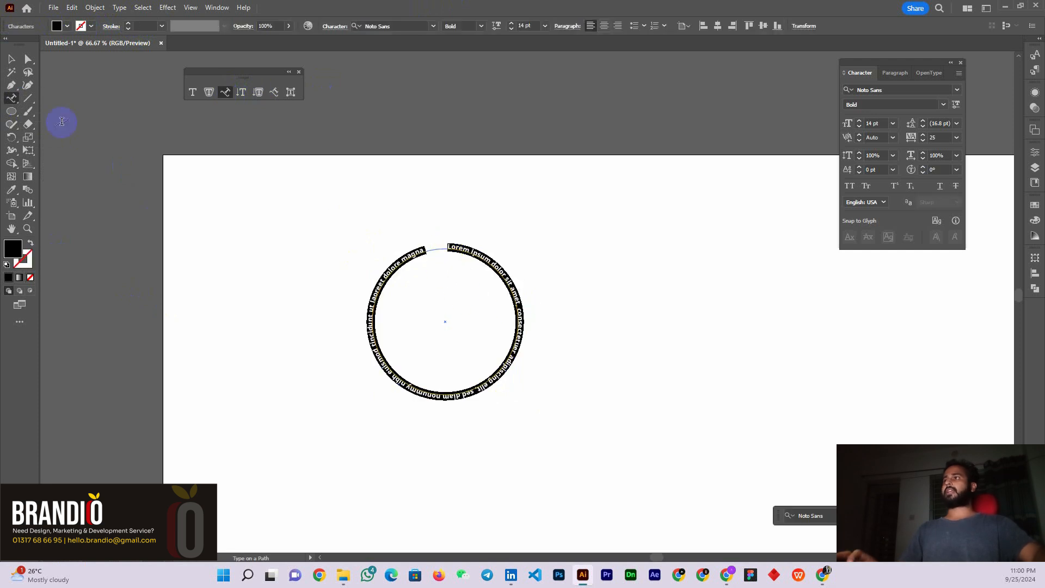
{"action": "left_click", "coordinate": [12, 61]}
{"action": "left_click", "coordinate": [625, 252]}
{"action": "scroll", "coordinate": [482, 357], "scroll_direction": "up", "scroll_amount": 3}
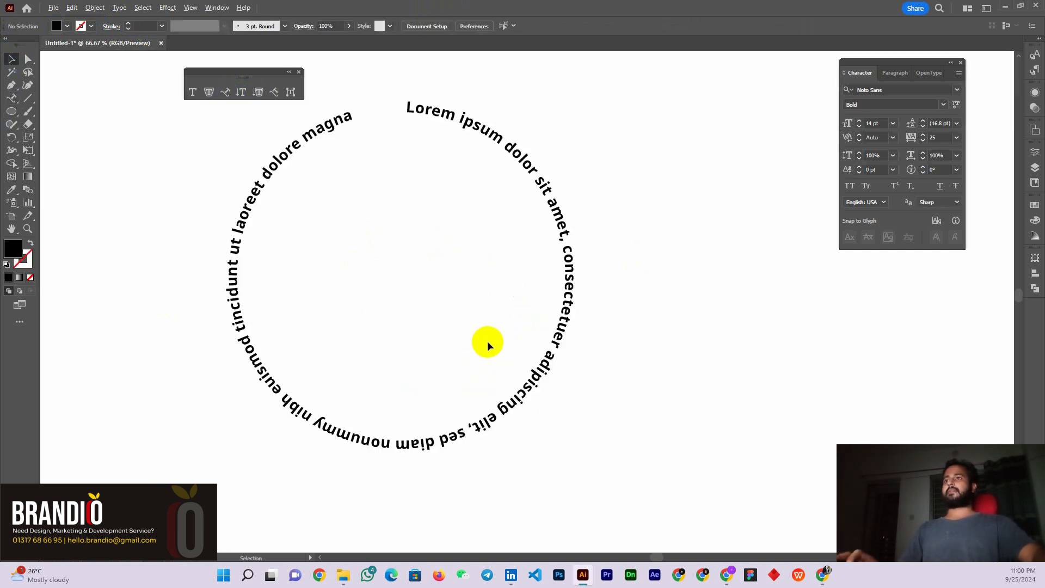
Paste a copy of the circular text, align it over the original and scale it down to form a concentric inner ring
{"action": "scroll", "coordinate": [436, 217], "scroll_direction": "down", "scroll_amount": 2}
{"action": "mouse_move", "coordinate": [480, 158]}
{"action": "left_mouse_down"}
{"action": "mouse_move", "coordinate": [458, 150]}
{"action": "mouse_move", "coordinate": [506, 199]}
{"action": "mouse_move", "coordinate": [483, 171]}
{"action": "left_mouse_up"}
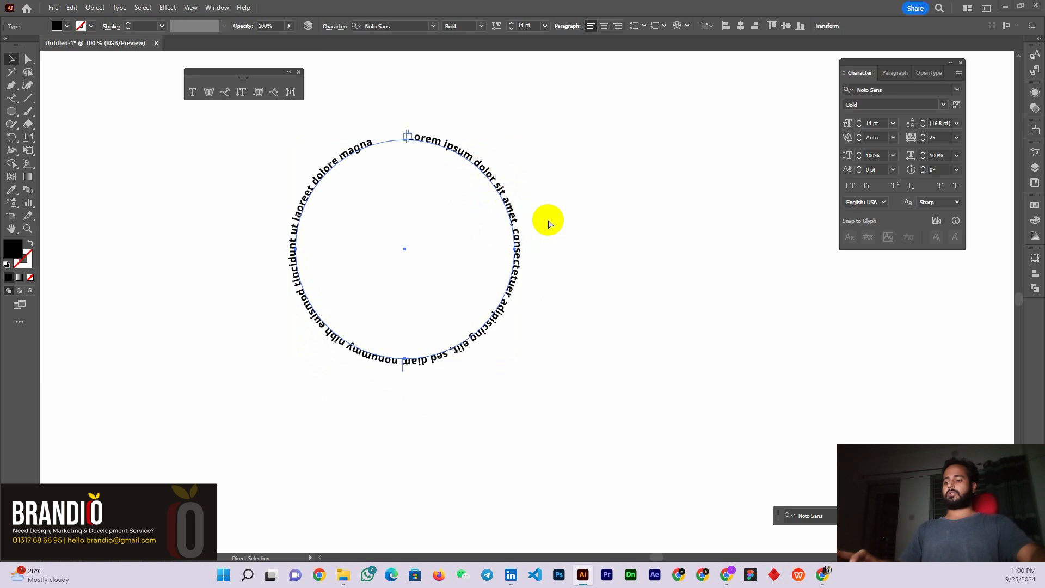
{"action": "key", "text": "ctrl+v"}
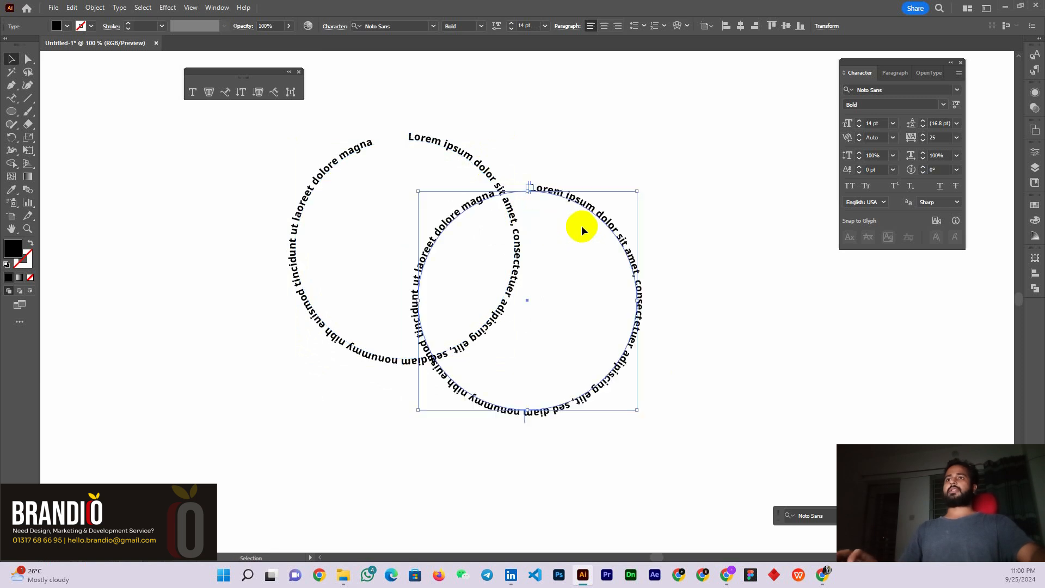
{"action": "left_click_drag", "start_coordinate": [625, 248], "coordinate": [507, 185]}
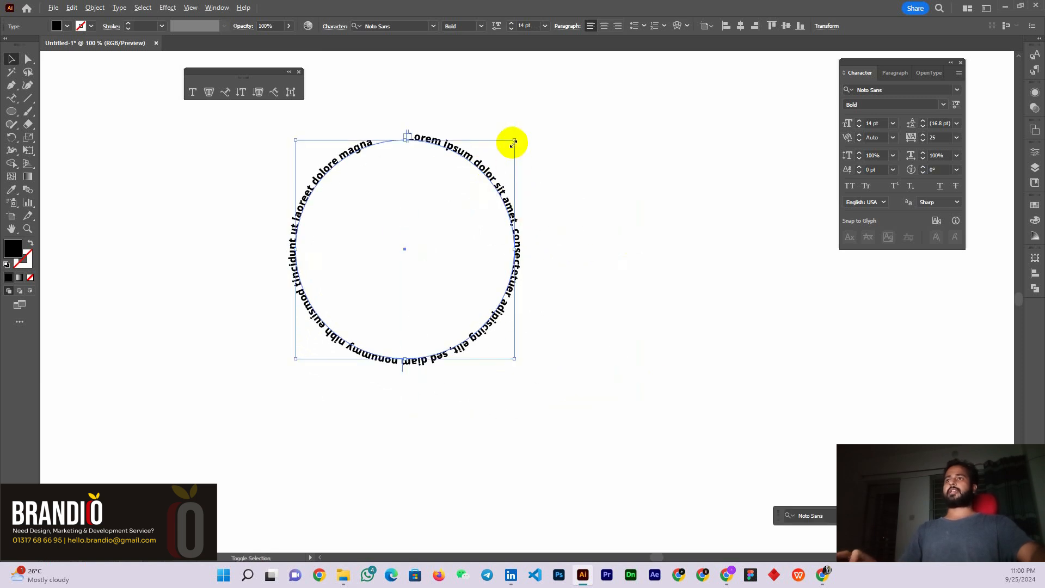
{"action": "left_click_drag", "start_coordinate": [515, 142], "coordinate": [493, 156]}
{"action": "left_click", "coordinate": [584, 200]}
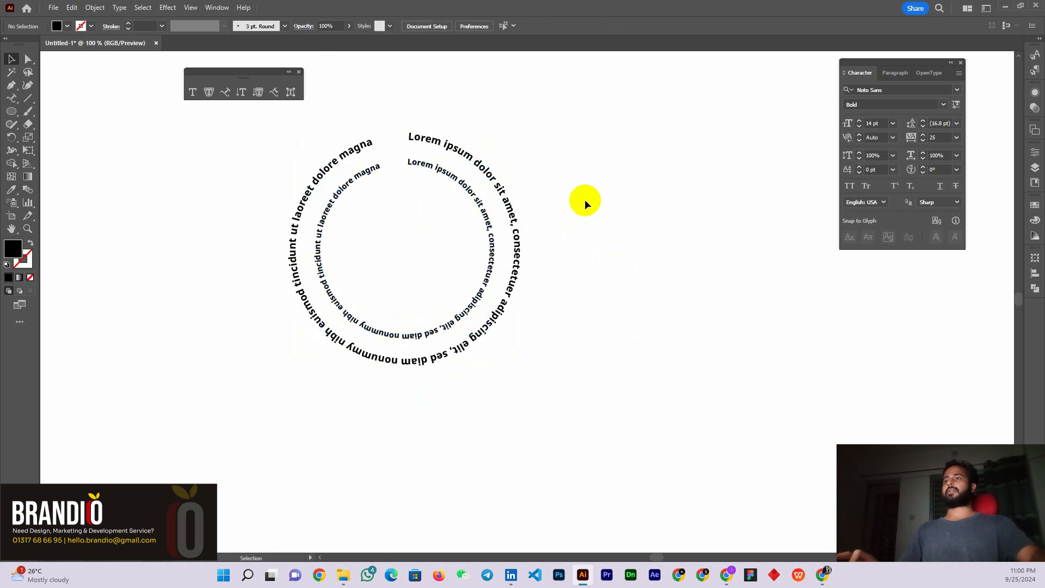
Delete both rings of circular text from the artboard
{"action": "scroll", "coordinate": [541, 258], "scroll_direction": "down", "scroll_amount": 3}
{"action": "scroll", "coordinate": [538, 219], "scroll_direction": "up", "scroll_amount": 1}
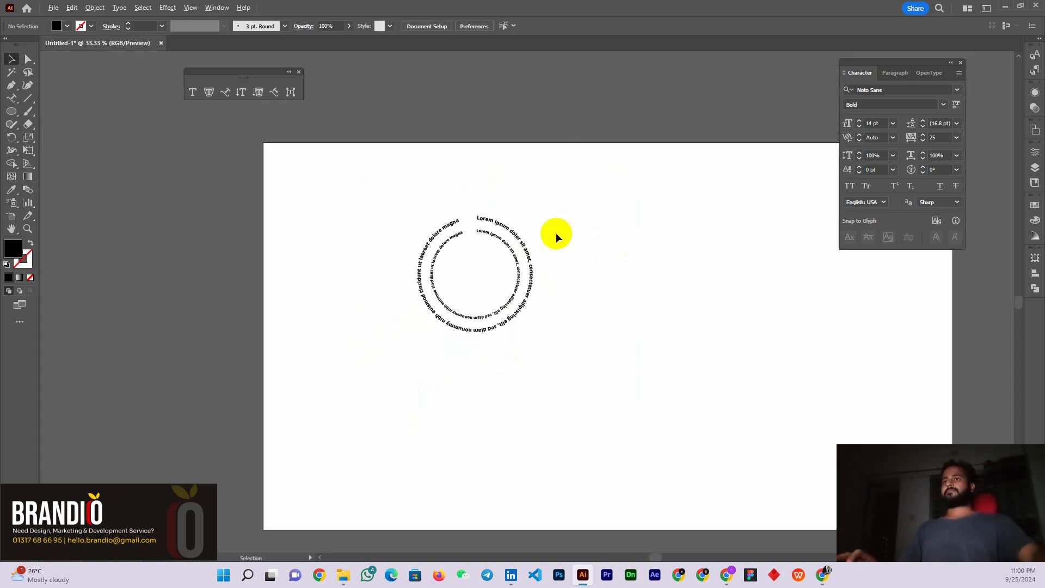
{"action": "scroll", "coordinate": [559, 234], "scroll_direction": "up", "scroll_amount": 1}
{"action": "left_click_drag", "start_coordinate": [549, 191], "coordinate": [348, 384]}
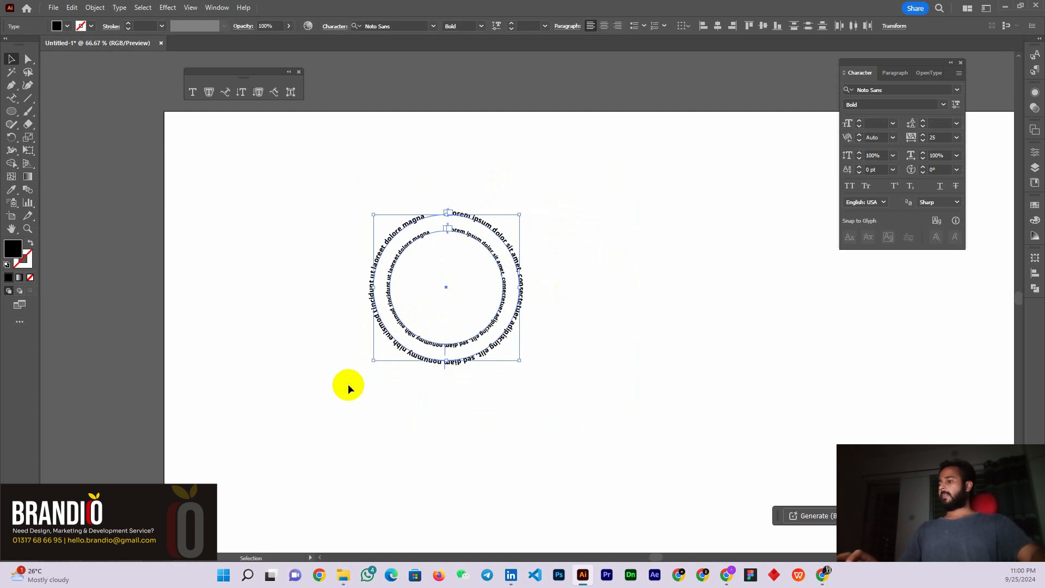
{"action": "key", "text": "Delete"}
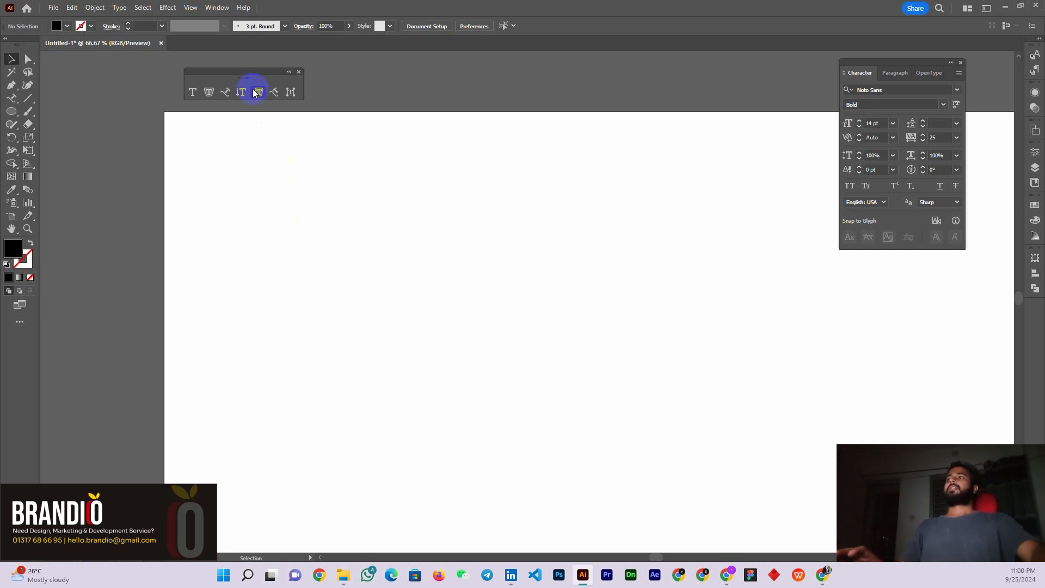
Reposition the floating palette of type tools
{"action": "left_click_drag", "start_coordinate": [244, 75], "coordinate": [212, 75]}
{"action": "left_click", "coordinate": [232, 93]}
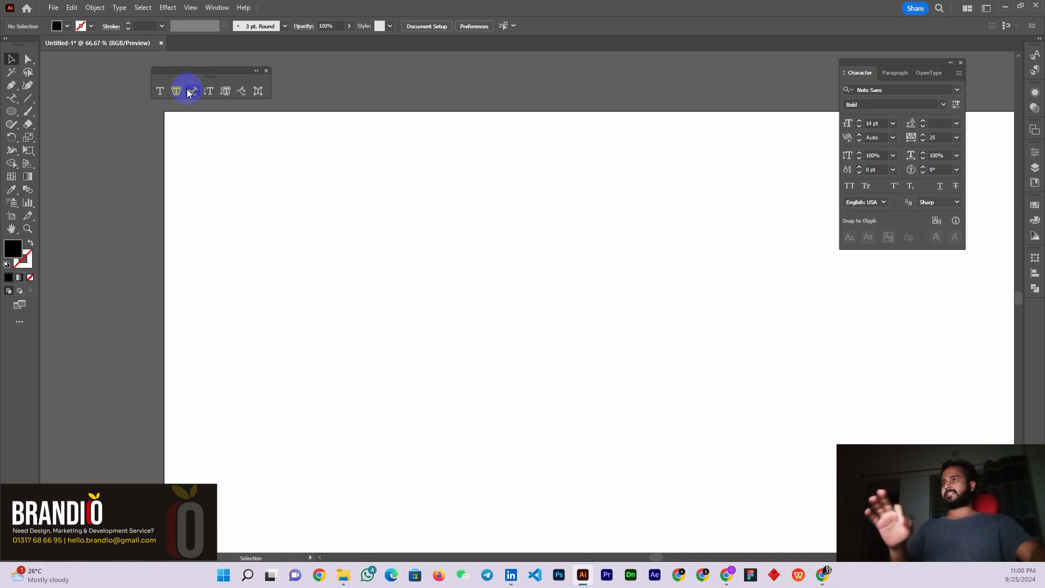
{"action": "left_click_drag", "start_coordinate": [203, 80], "coordinate": [204, 79]}
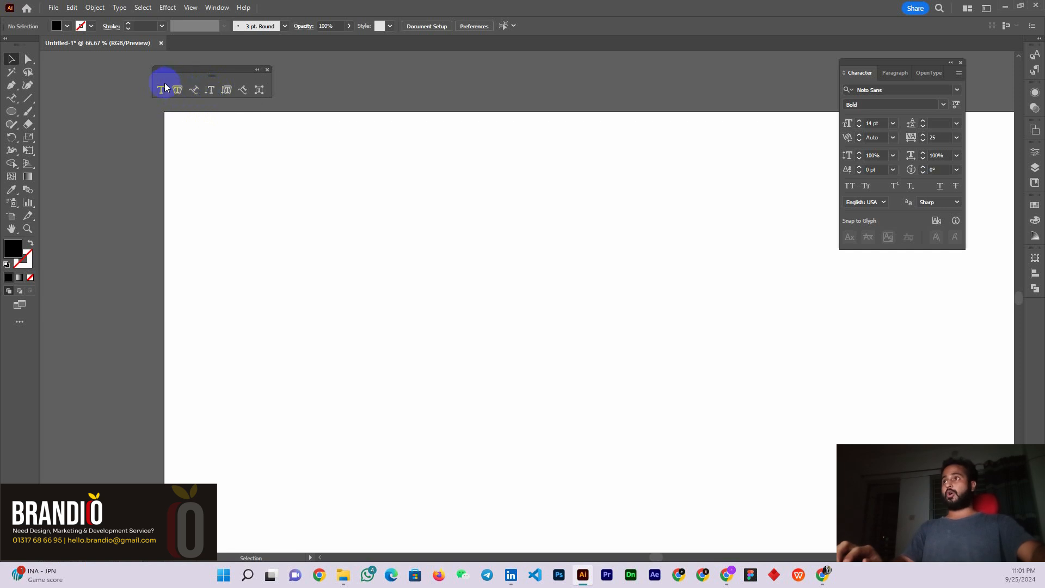
Try placing a single column of vertical placeholder text with the Vertical Type tool, and undo each placement
{"action": "left_click", "coordinate": [210, 90]}
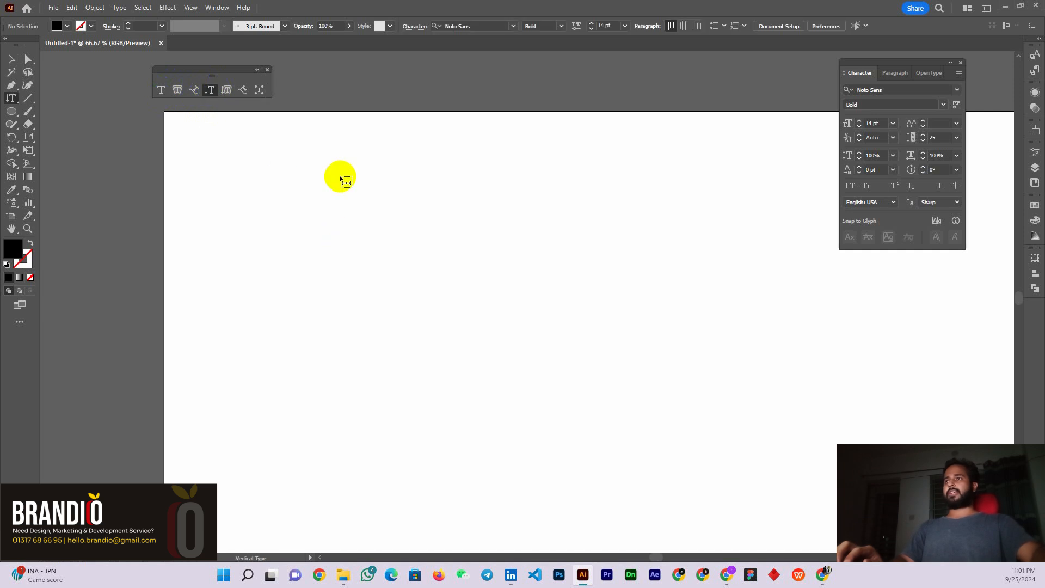
{"action": "left_click", "coordinate": [340, 175]}
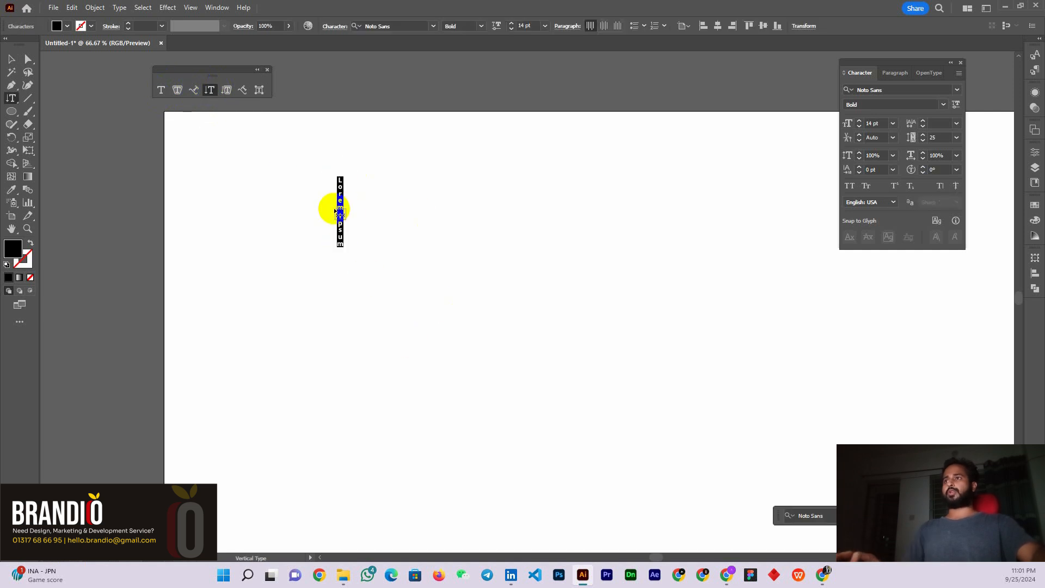
{"action": "scroll", "coordinate": [334, 205], "scroll_direction": "up", "scroll_amount": 1}
{"action": "scroll", "coordinate": [334, 205], "scroll_direction": "up", "scroll_amount": 3}
{"action": "scroll", "coordinate": [362, 327], "scroll_direction": "down", "scroll_amount": 2}
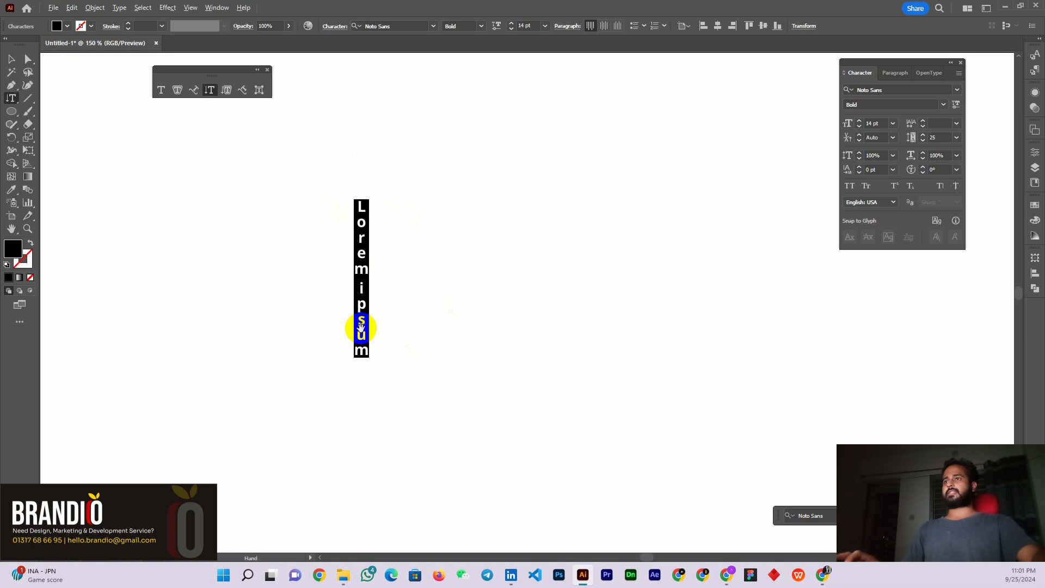
{"action": "key", "text": "ctrl+z"}
{"action": "left_click", "coordinate": [348, 167]}
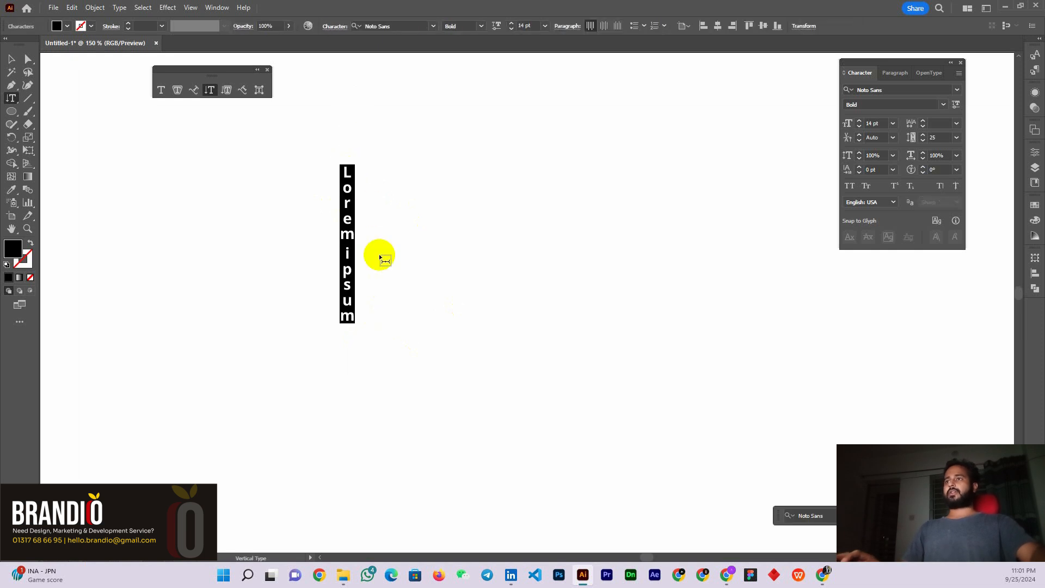
{"action": "key", "text": "ctrl+z"}
Draw a tall, narrow frame of vertical placeholder text on the artboard with the Vertical Type tool and deselect it
{"action": "scroll", "coordinate": [339, 172], "scroll_direction": "down", "scroll_amount": 3}
{"action": "left_click_drag", "start_coordinate": [332, 174], "coordinate": [419, 404]}
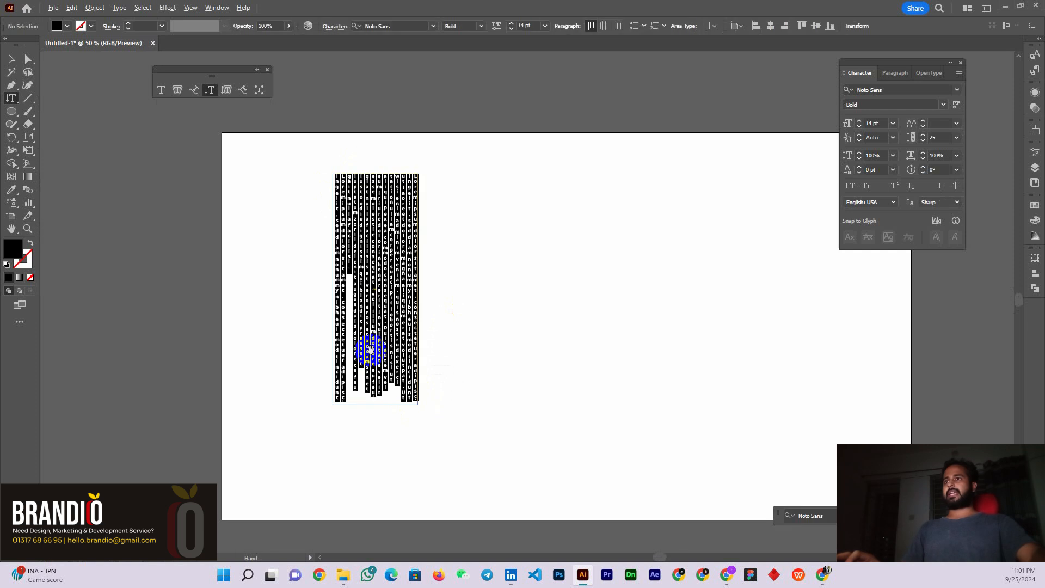
{"action": "scroll", "coordinate": [370, 350], "scroll_direction": "up", "scroll_amount": 1}
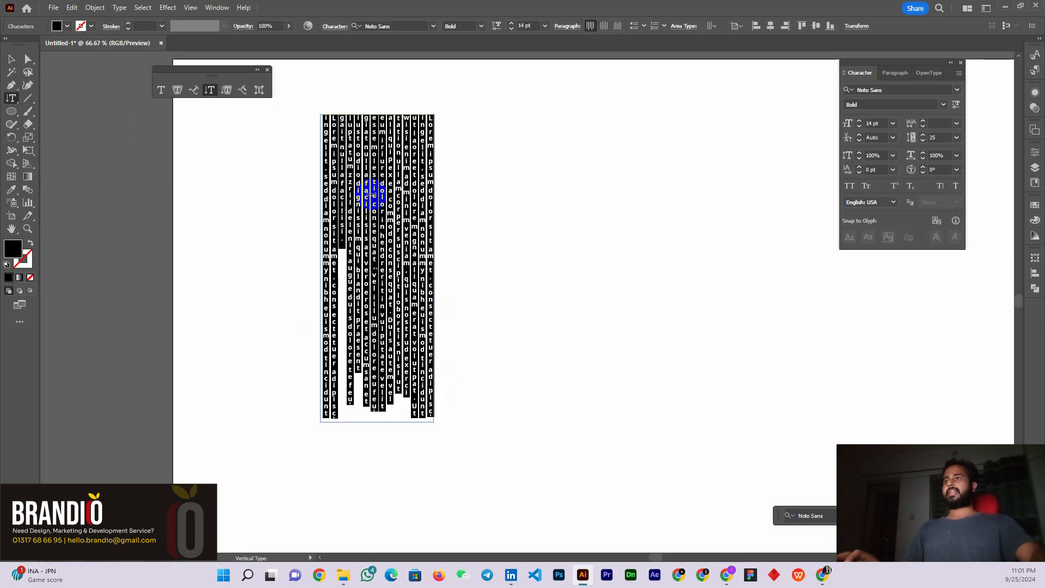
{"action": "left_click", "coordinate": [12, 62]}
{"action": "left_click", "coordinate": [535, 168]}
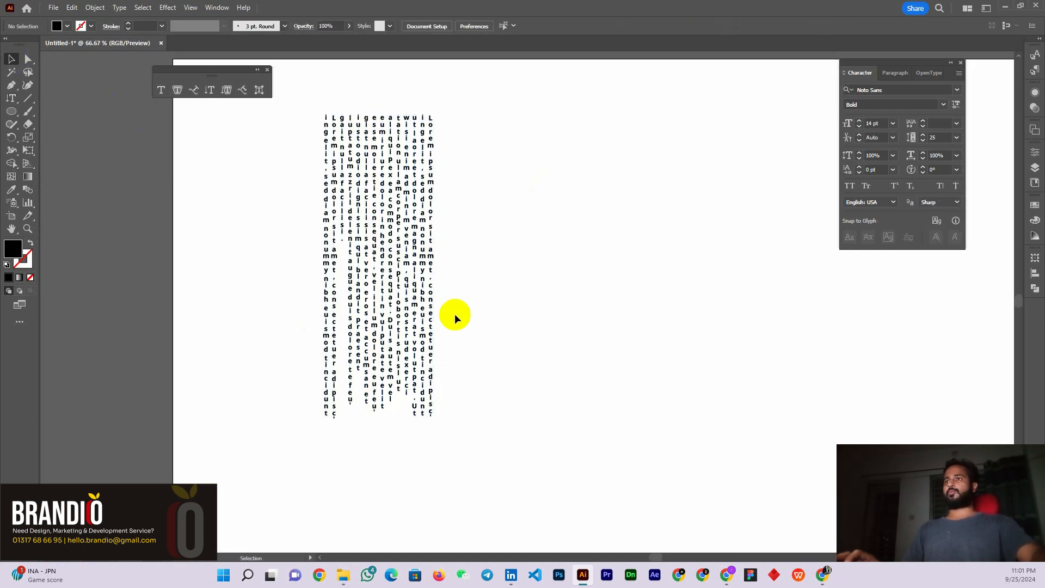
Delete the vertical text frame and draw a tall black rectangle about 242 × 659 px in its place
{"action": "left_click", "coordinate": [409, 296]}
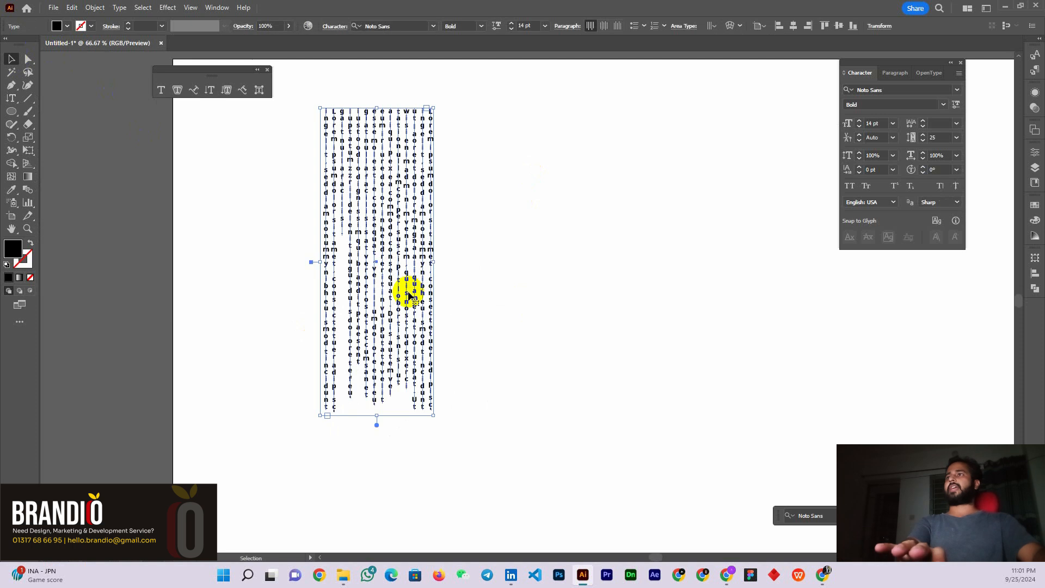
{"action": "key", "text": "Delete"}
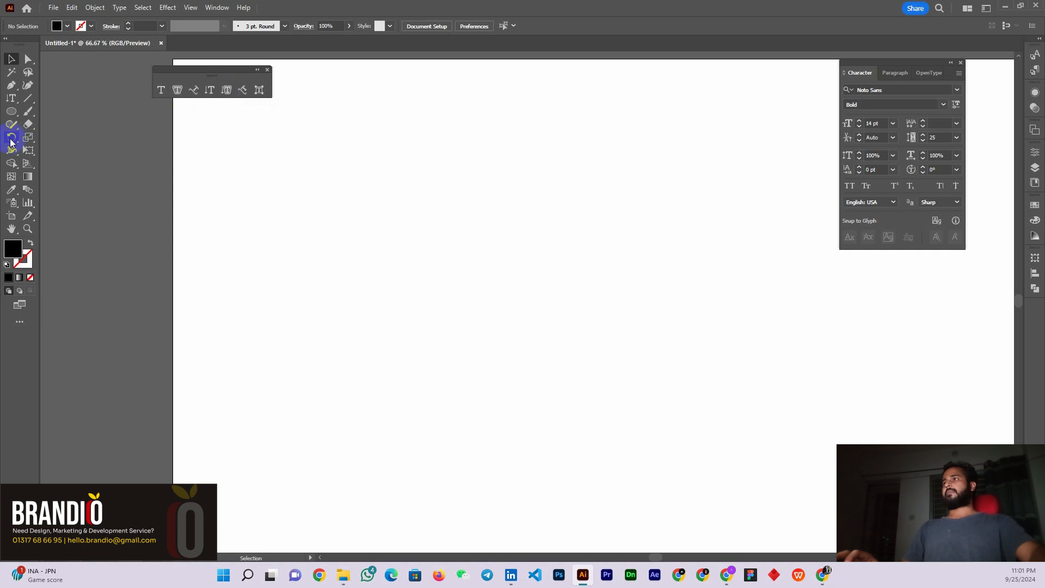
{"action": "left_click_drag", "start_coordinate": [12, 114], "coordinate": [44, 108]}
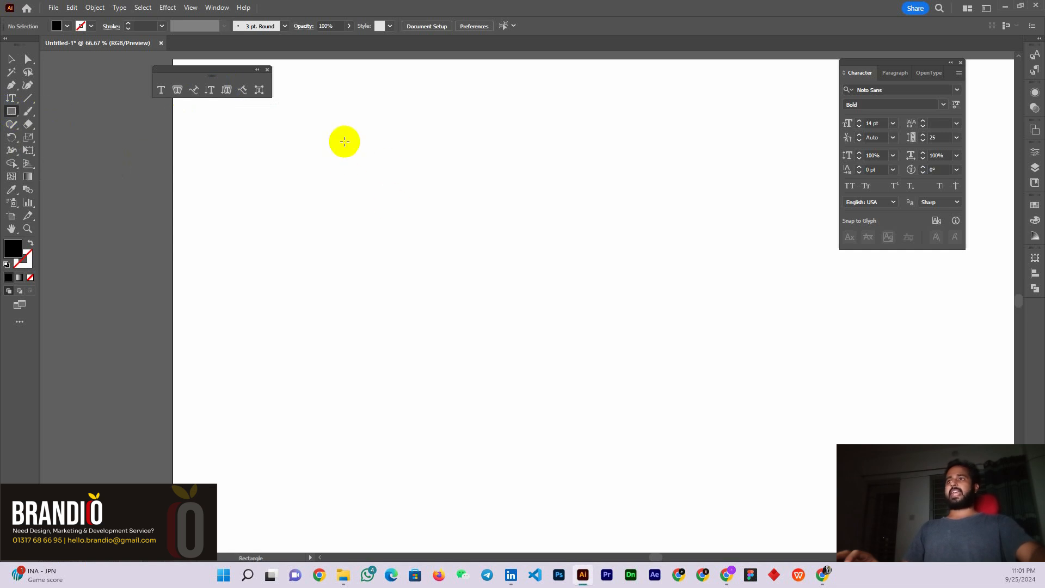
{"action": "left_click_drag", "start_coordinate": [345, 141], "coordinate": [461, 457]}
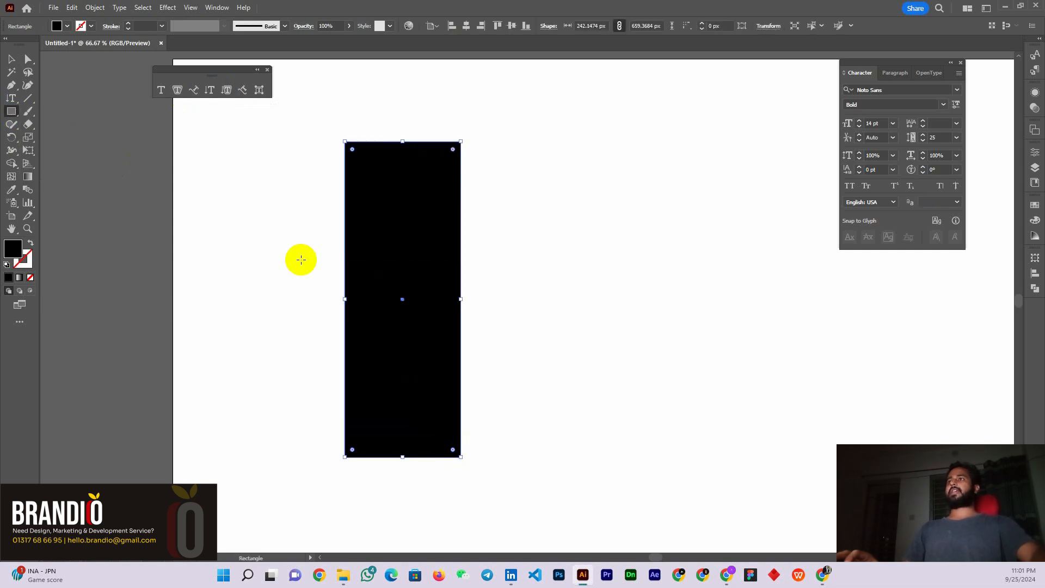
Try filling the black rectangle with vertical placeholder text using the Vertical Area Type tool, and undo the conversion
{"action": "left_click", "coordinate": [227, 90]}
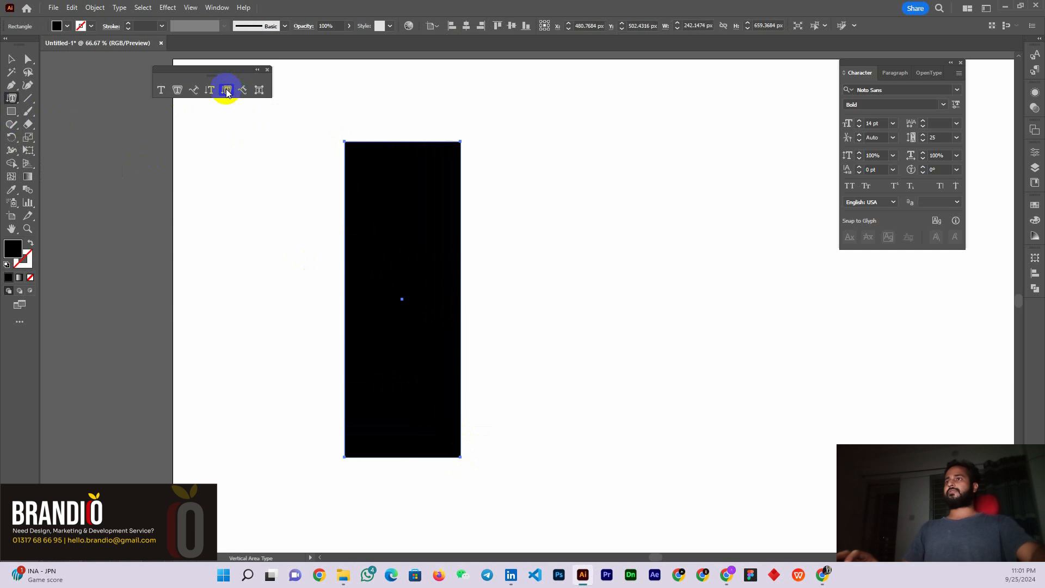
{"action": "left_click", "coordinate": [346, 142]}
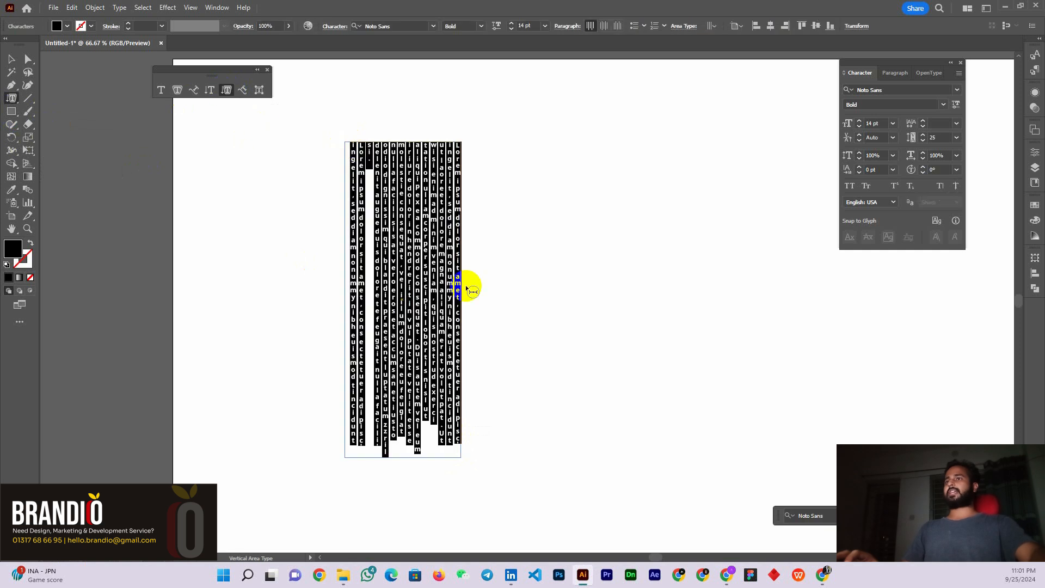
{"action": "left_click", "coordinate": [385, 187]}
{"action": "left_click", "coordinate": [424, 147]}
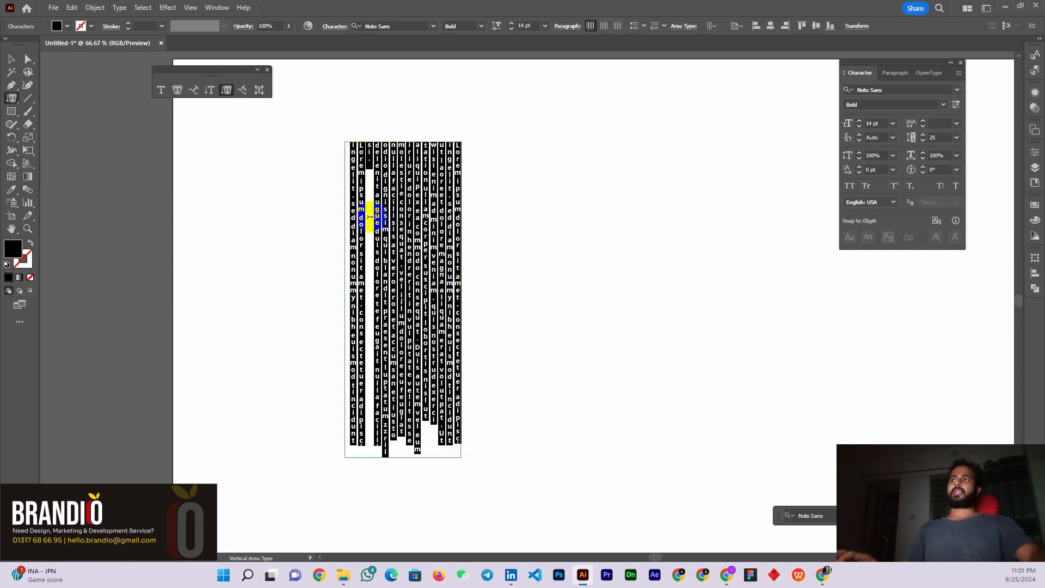
{"action": "key", "text": "ctrl+z"}
Delete the black rectangle from the artboard
{"action": "left_click", "coordinate": [11, 59]}
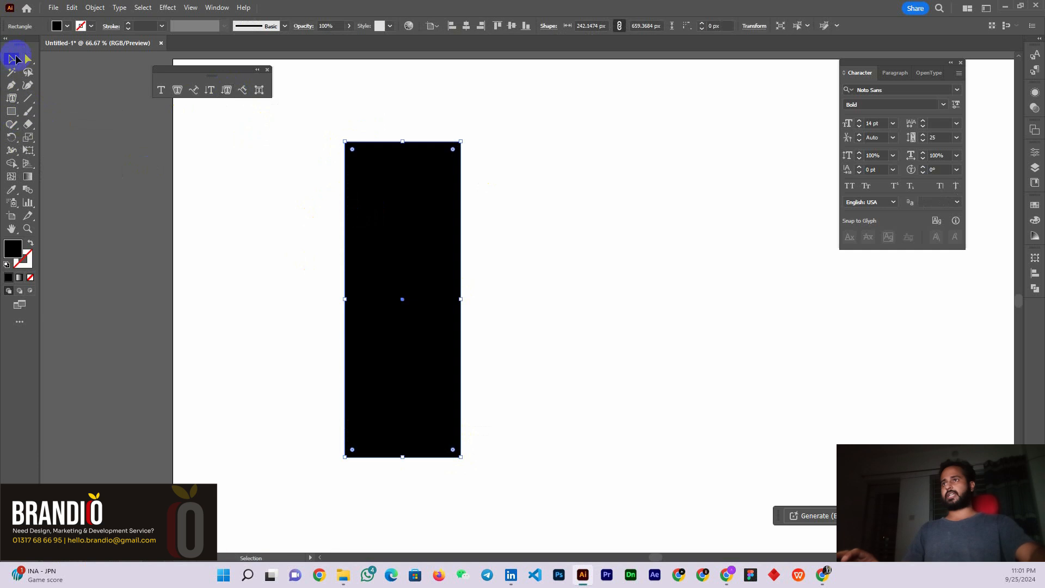
{"action": "left_click", "coordinate": [390, 198]}
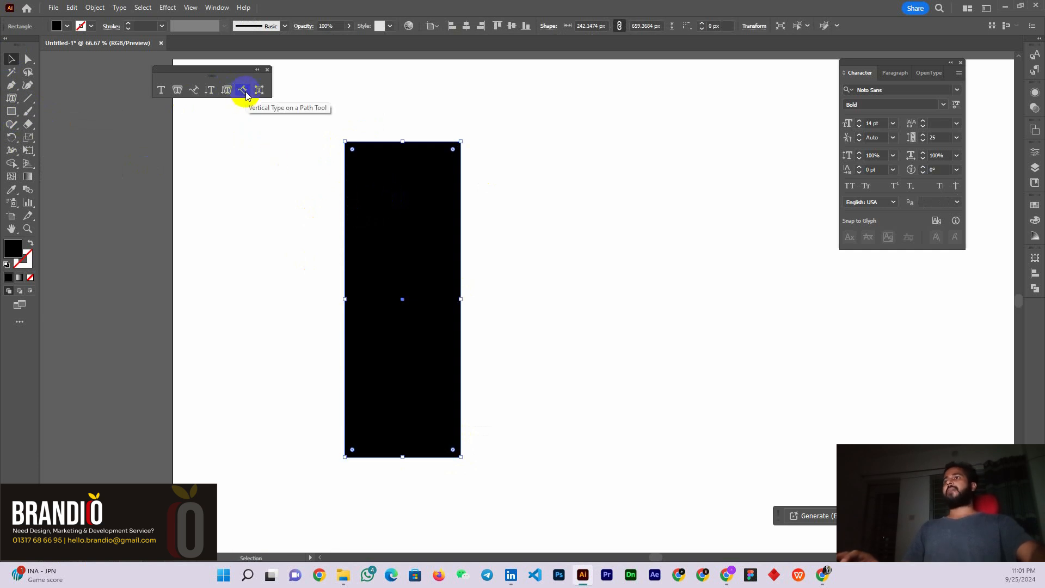
{"action": "left_click", "coordinate": [406, 205]}
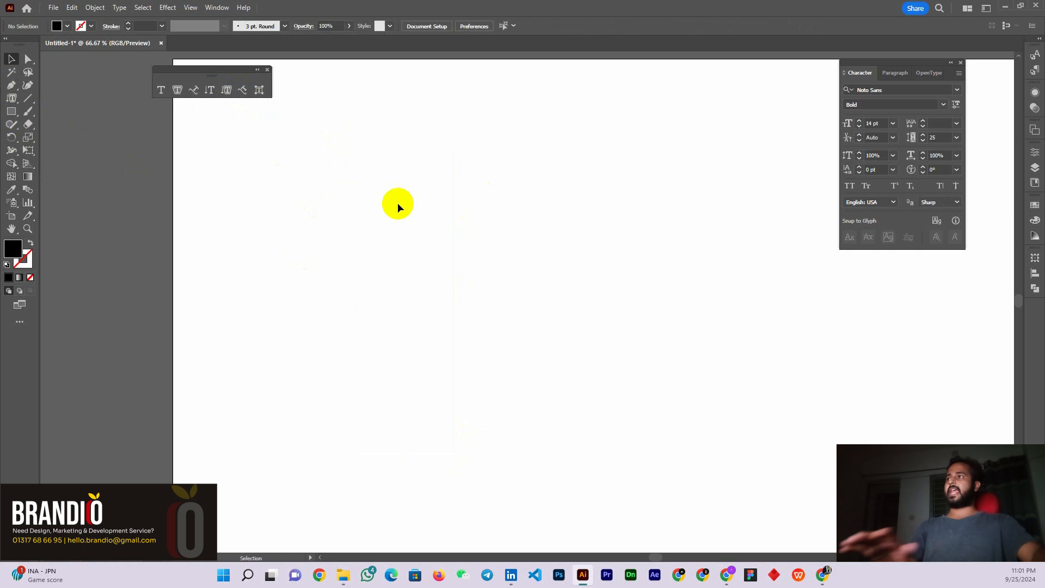
Draw a straight vertical line about 414 px long, give it a 3 pt stroke and deselect it
{"action": "left_click", "coordinate": [30, 111]}
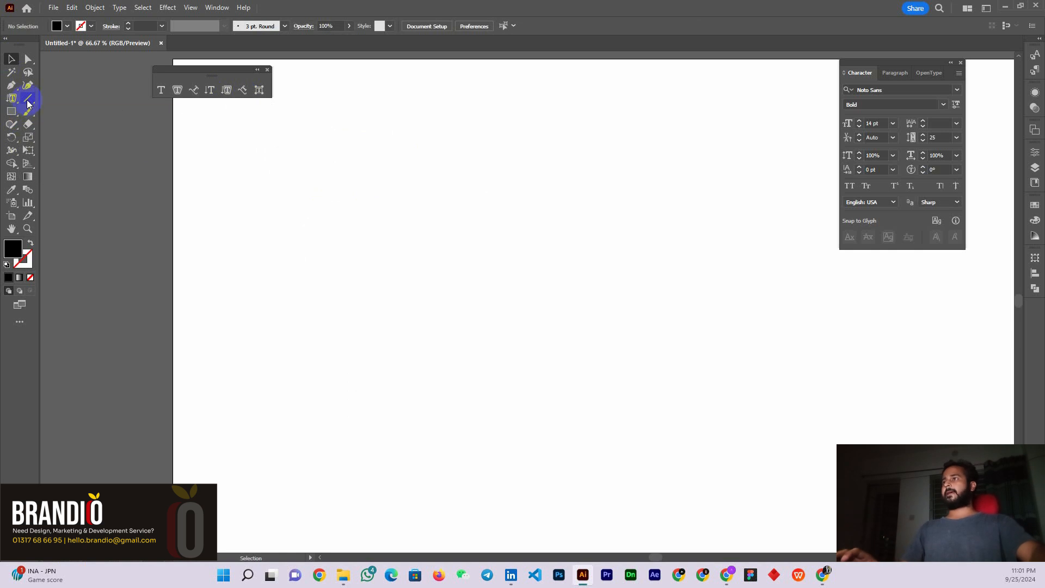
{"action": "left_click_drag", "start_coordinate": [28, 100], "coordinate": [82, 101]}
{"action": "left_click_drag", "start_coordinate": [350, 152], "coordinate": [350, 349]}
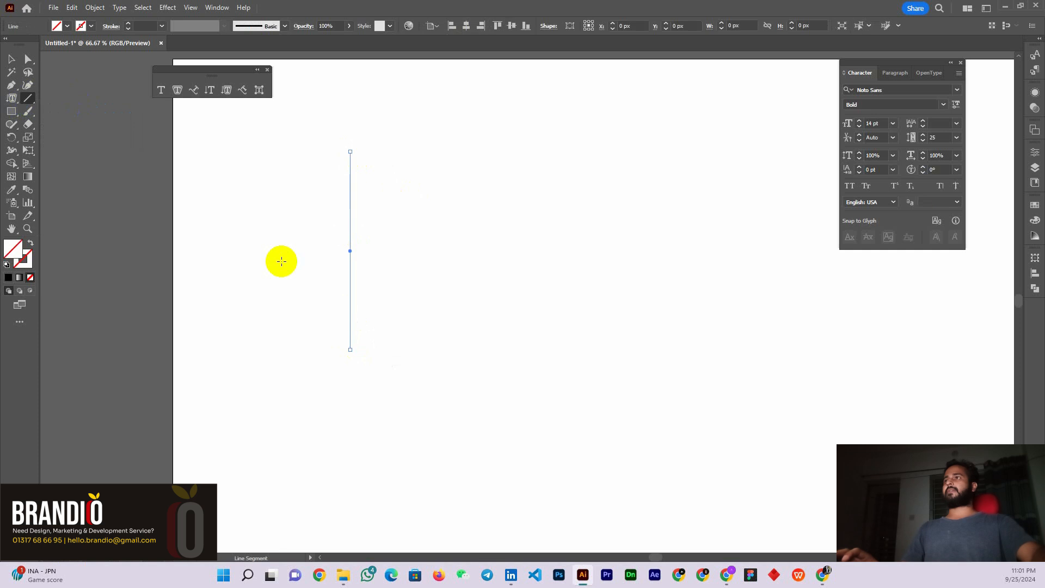
{"action": "left_click", "coordinate": [126, 25]}
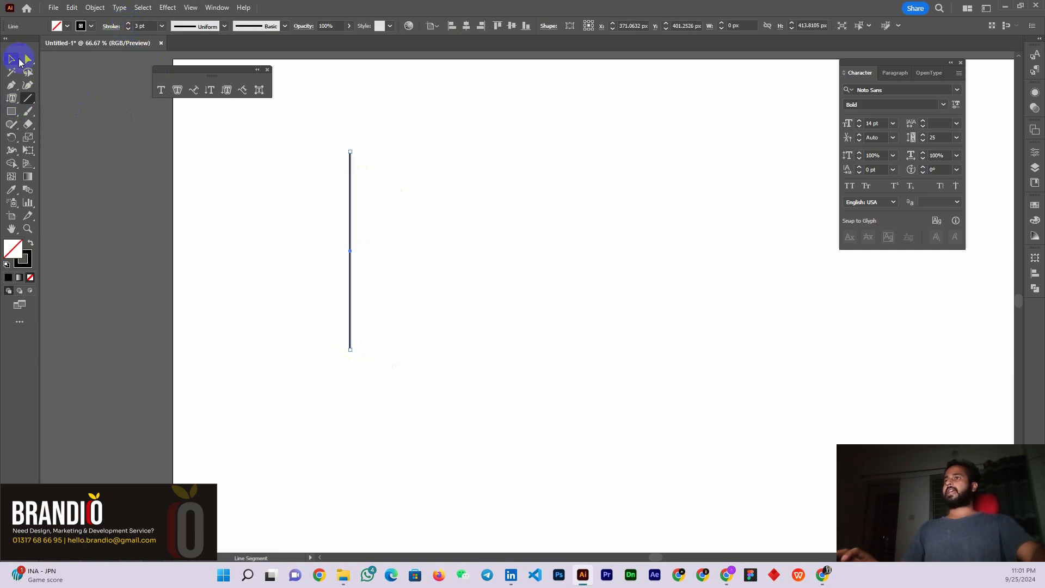
{"action": "left_click", "coordinate": [19, 62]}
{"action": "left_click", "coordinate": [430, 162]}
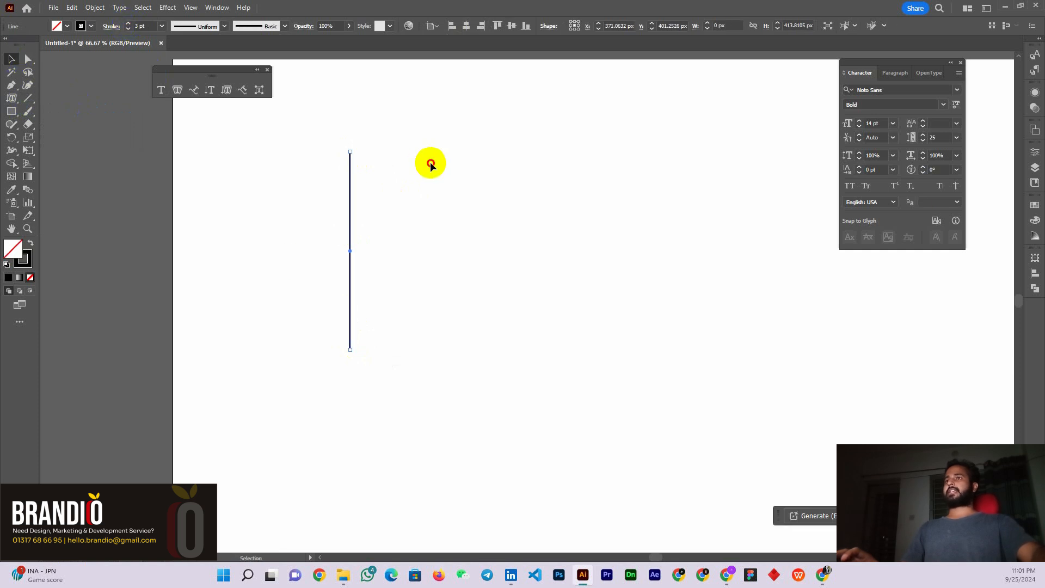
Place vertical placeholder text along the line, starting at its upper end, with the Vertical Type on a Path tool
{"action": "left_click", "coordinate": [243, 92]}
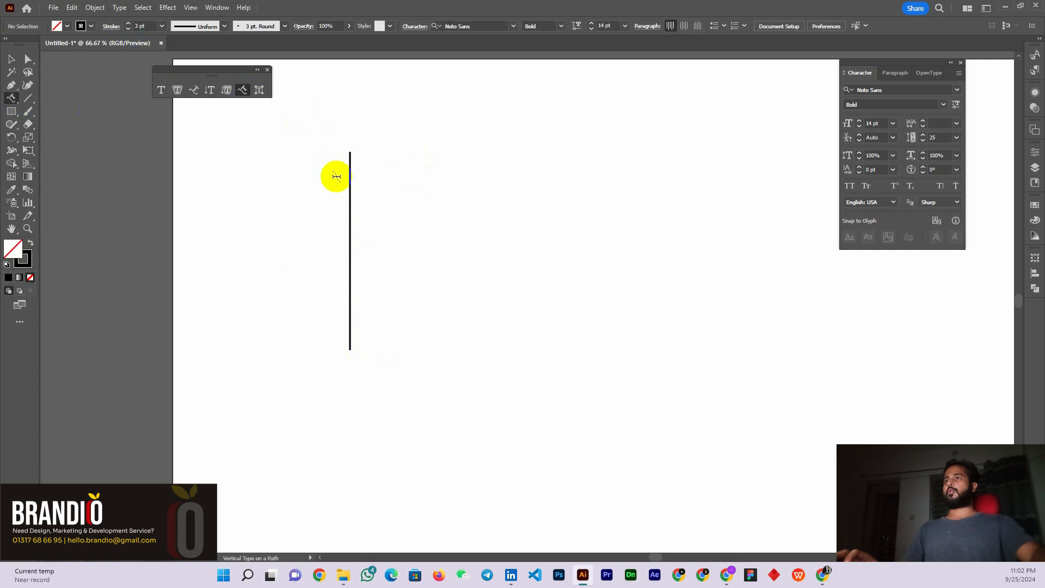
{"action": "left_click", "coordinate": [351, 155]}
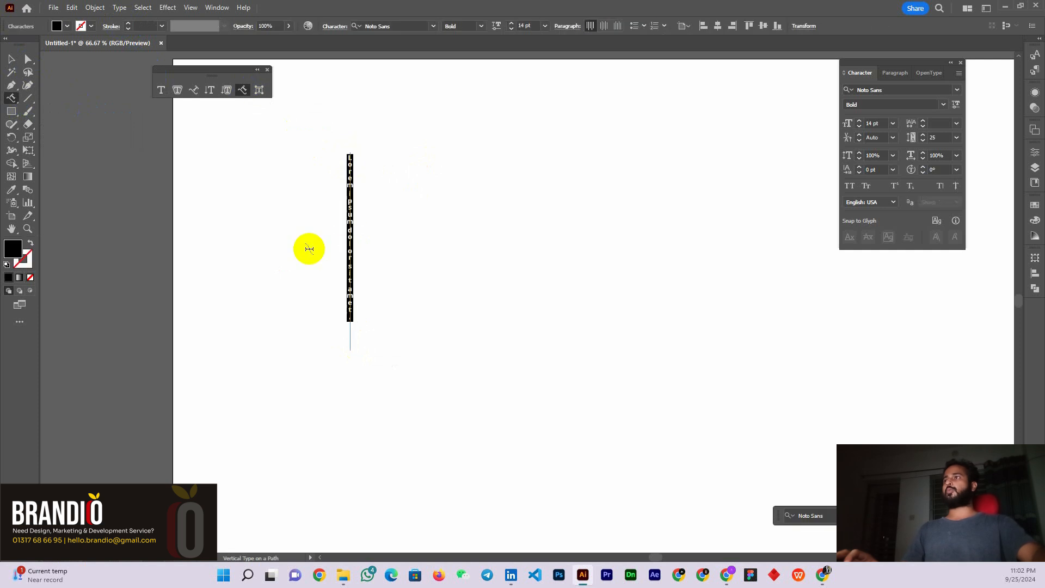
Delete the vertical placeholder text on the line from the artboard
{"action": "left_click", "coordinate": [12, 56]}
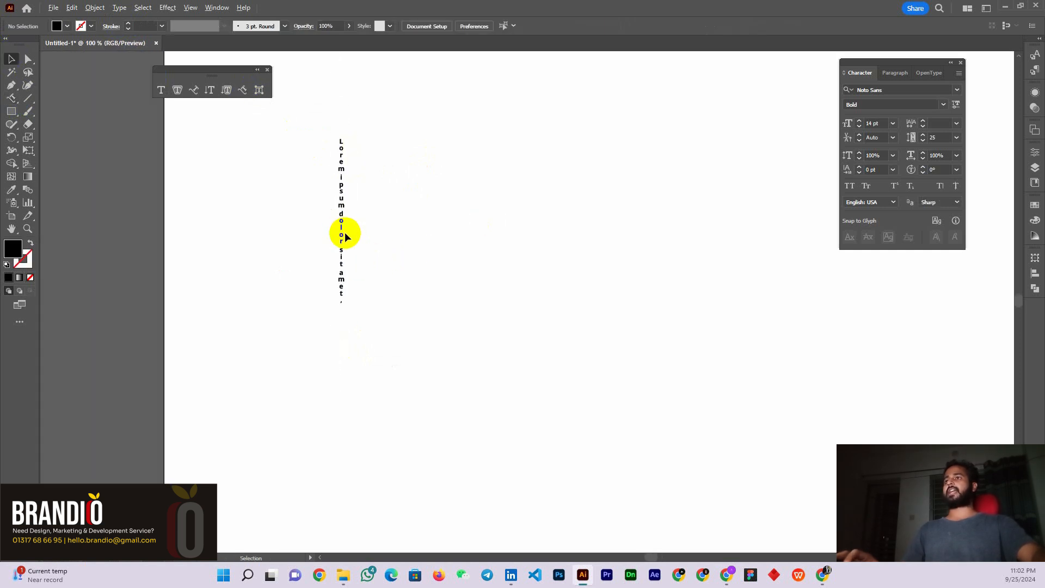
{"action": "left_click_drag", "start_coordinate": [341, 233], "coordinate": [341, 238]}
{"action": "key", "text": "Delete"}
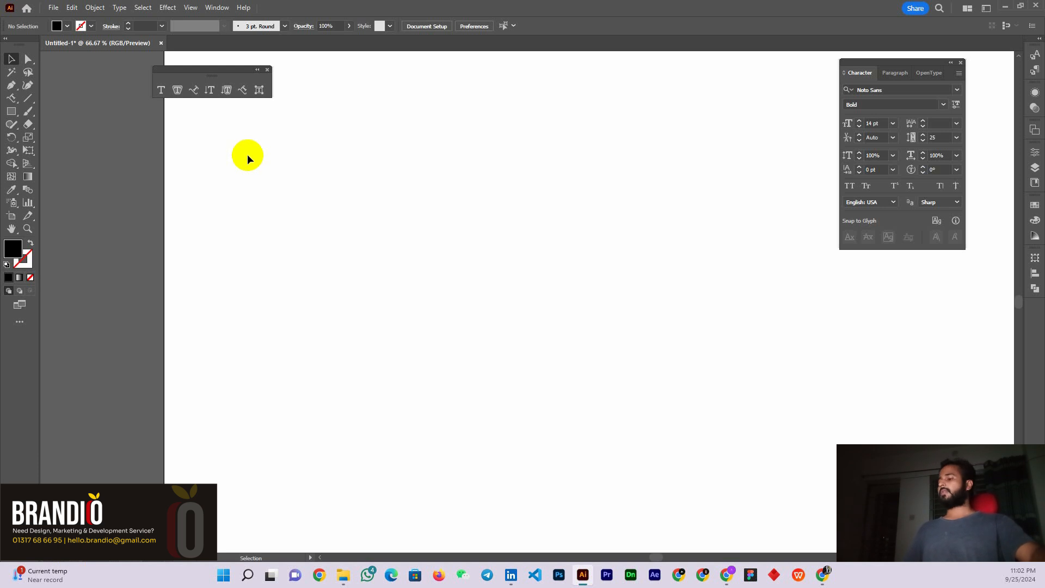
Place horizontal "Lorem ipsum" point text on the artboard and enlarge it proportionally to about 129 pt
{"action": "left_click_drag", "start_coordinate": [219, 77], "coordinate": [203, 86]}
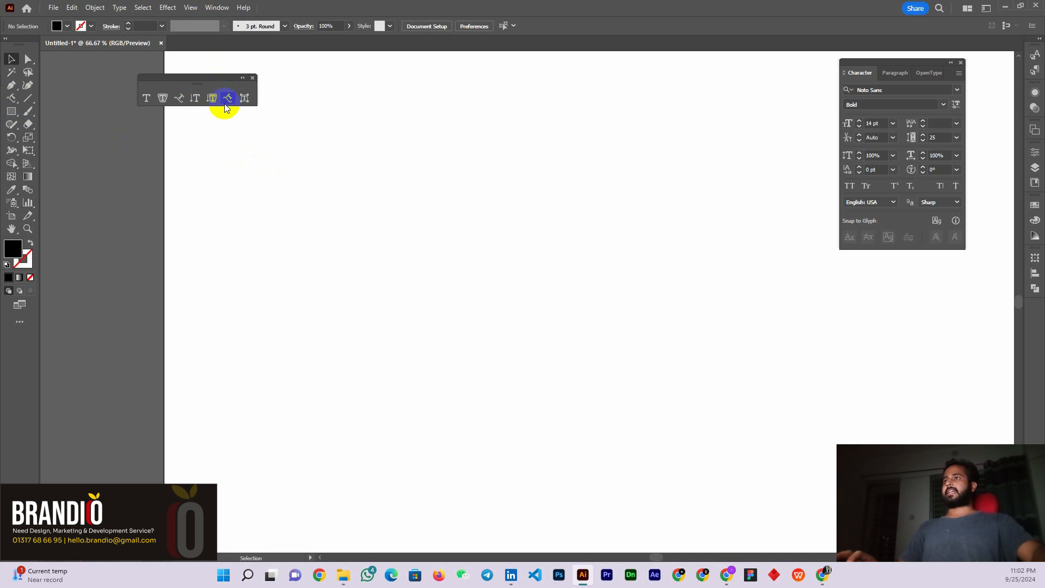
{"action": "left_click", "coordinate": [146, 99]}
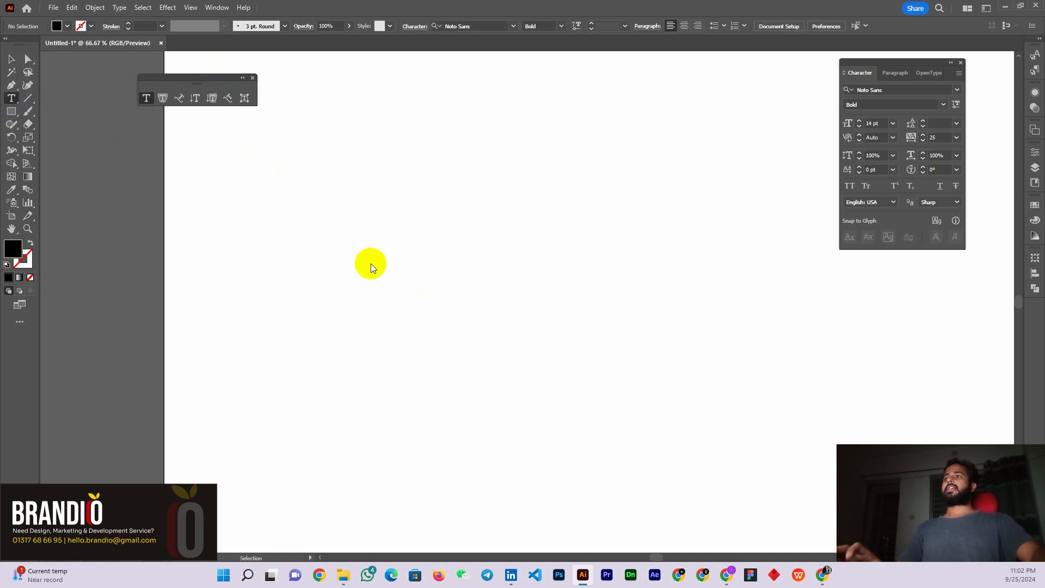
{"action": "left_click", "coordinate": [310, 208]}
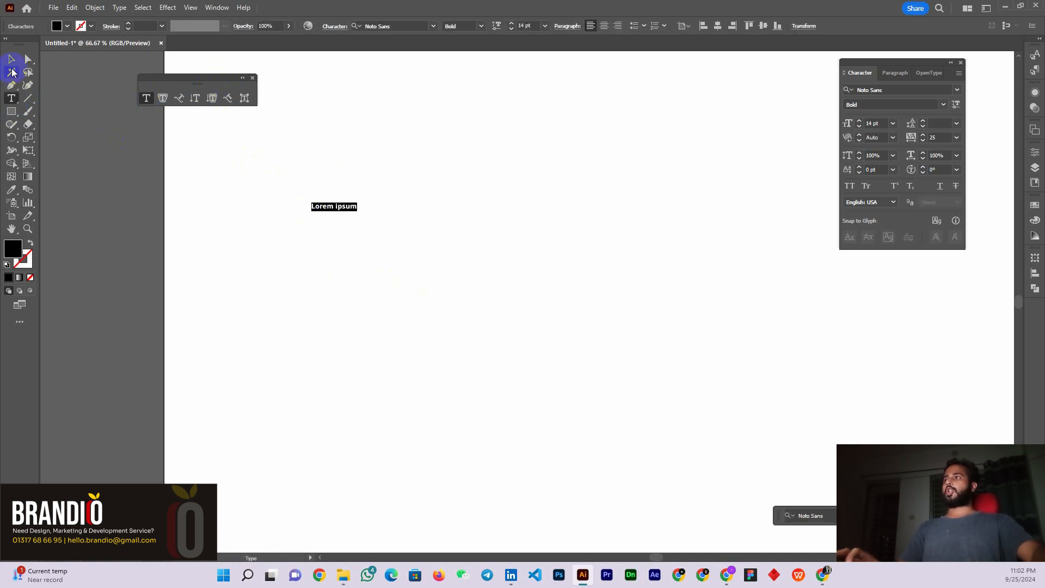
{"action": "left_click", "coordinate": [12, 65]}
{"action": "left_click_drag", "start_coordinate": [358, 210], "coordinate": [586, 348]}
{"action": "left_click_drag", "start_coordinate": [468, 230], "coordinate": [607, 220]}
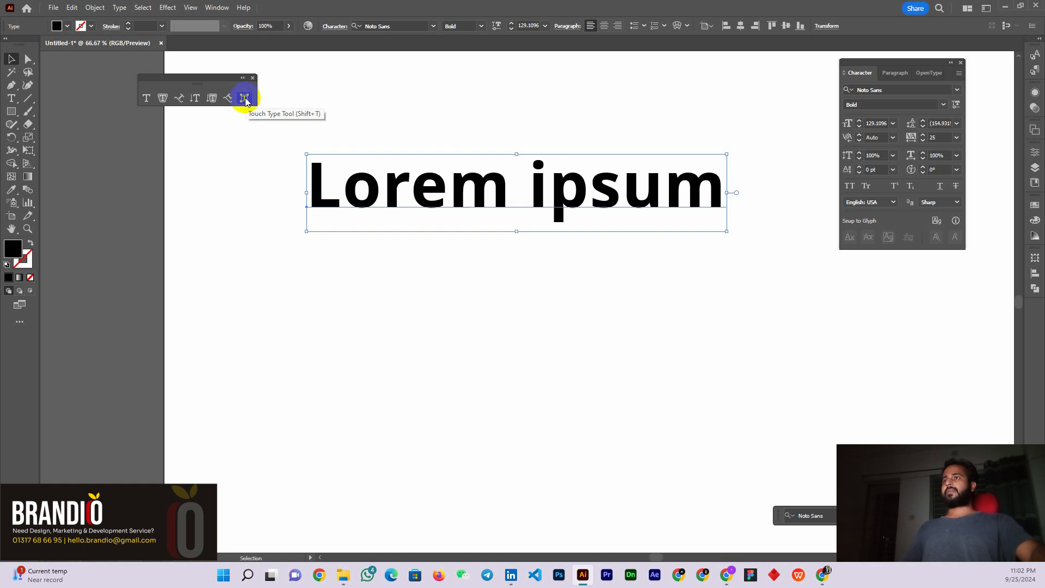
Recolor only the letter L with the Touch Type tool, trying yellow before giving it a blue fill
{"action": "left_click", "coordinate": [245, 99]}
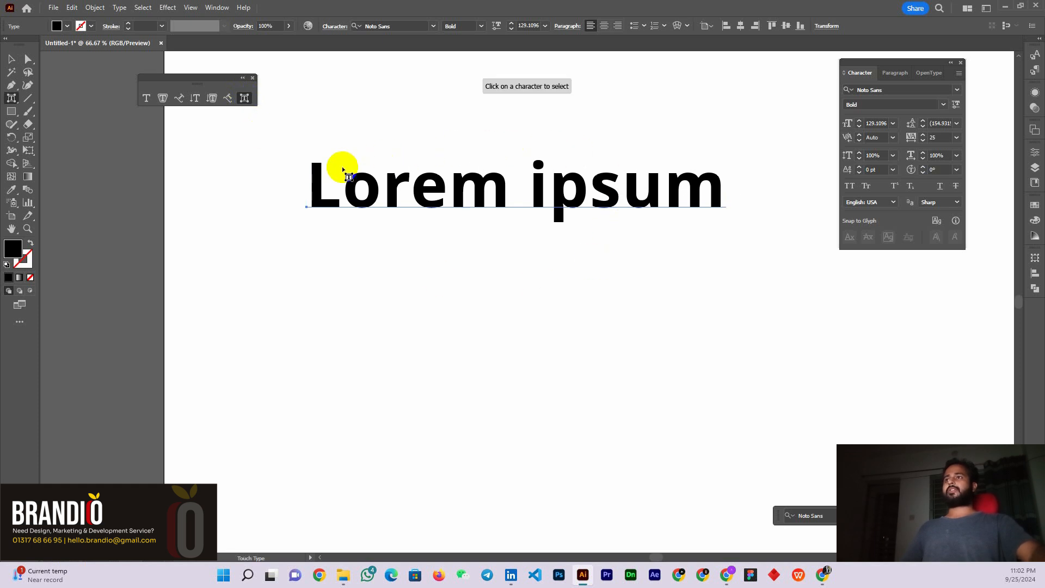
{"action": "left_click", "coordinate": [316, 170]}
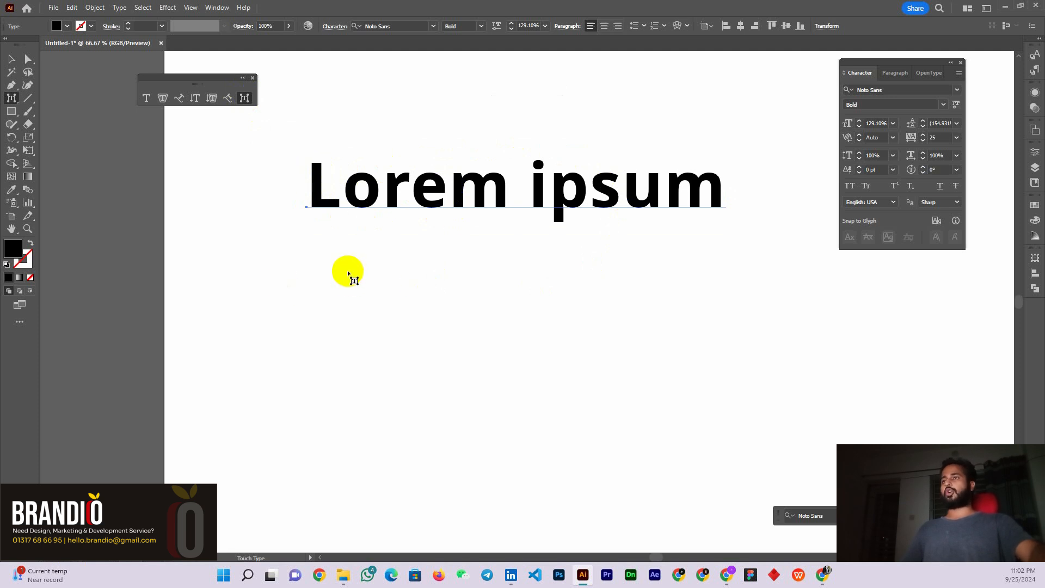
{"action": "left_click", "coordinate": [319, 169]}
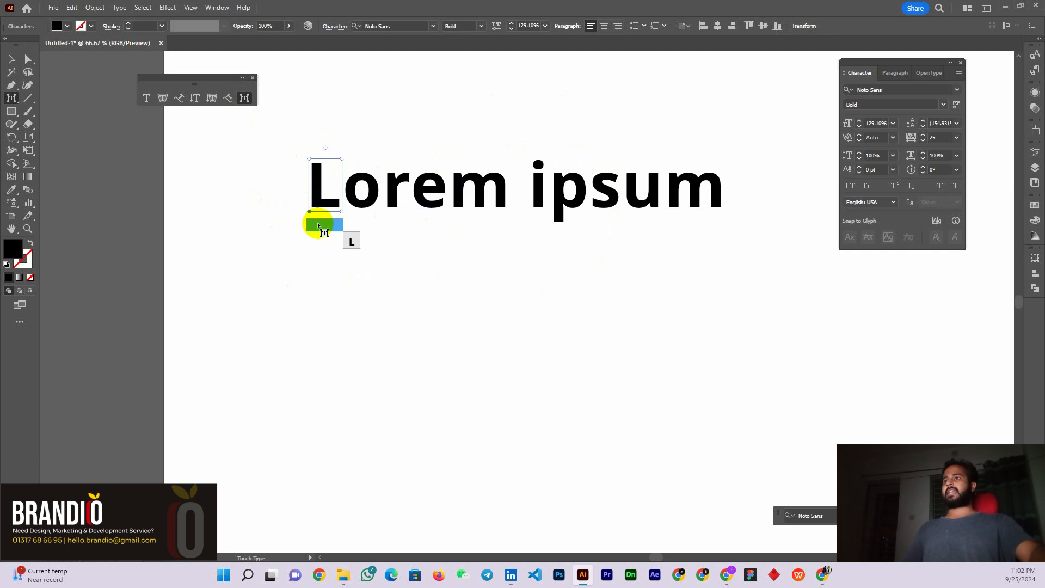
{"action": "left_click", "coordinate": [67, 27]}
{"action": "left_click", "coordinate": [45, 46]}
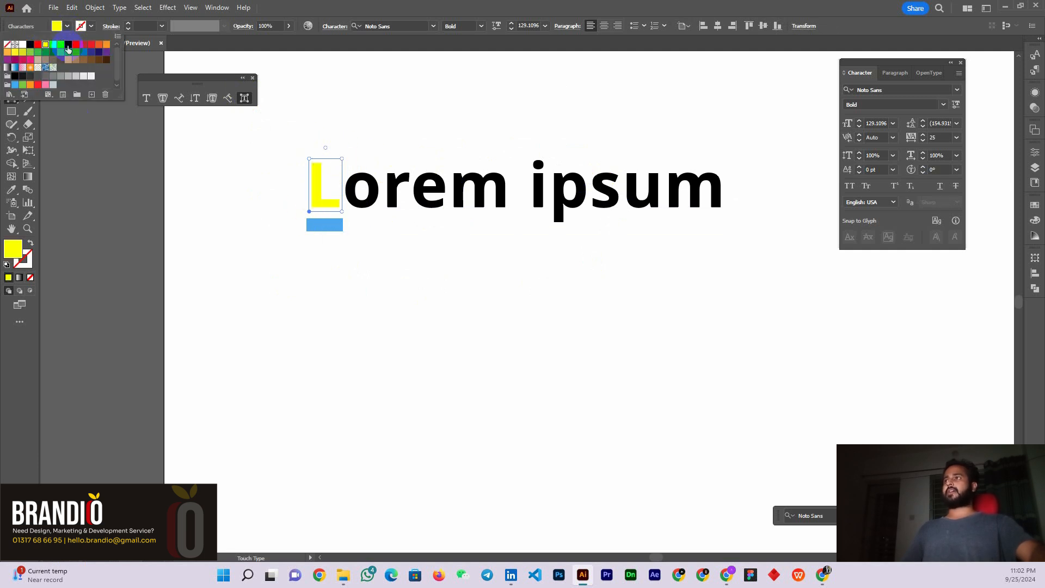
{"action": "left_click", "coordinate": [69, 47]}
{"action": "left_click", "coordinate": [392, 11]}
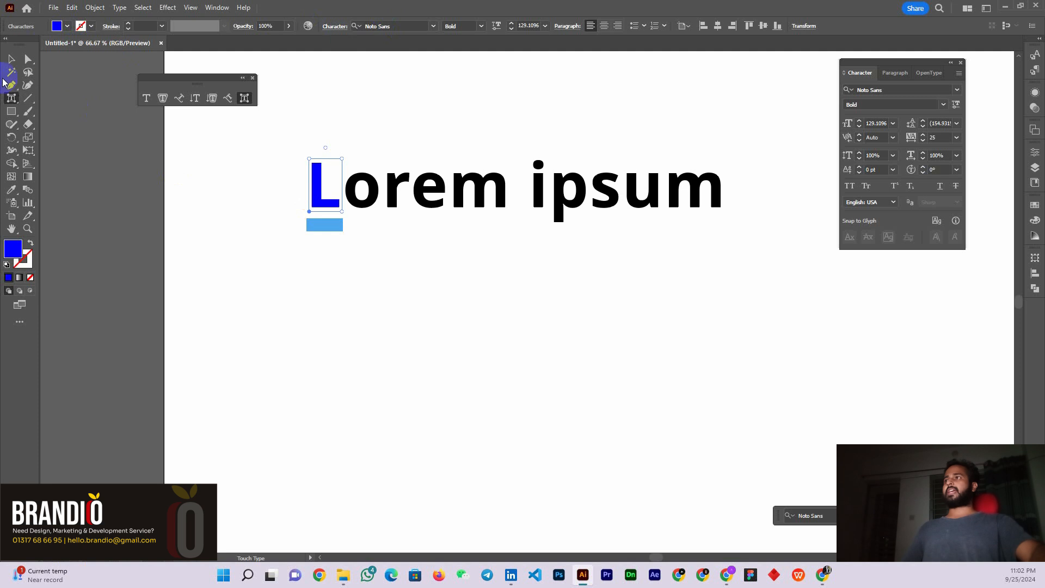
Select the entire "Lorem ipsum" text and give it a dark brown fill after trying other swatches
{"action": "left_click", "coordinate": [13, 61]}
{"action": "left_click_drag", "start_coordinate": [385, 284], "coordinate": [231, 177]}
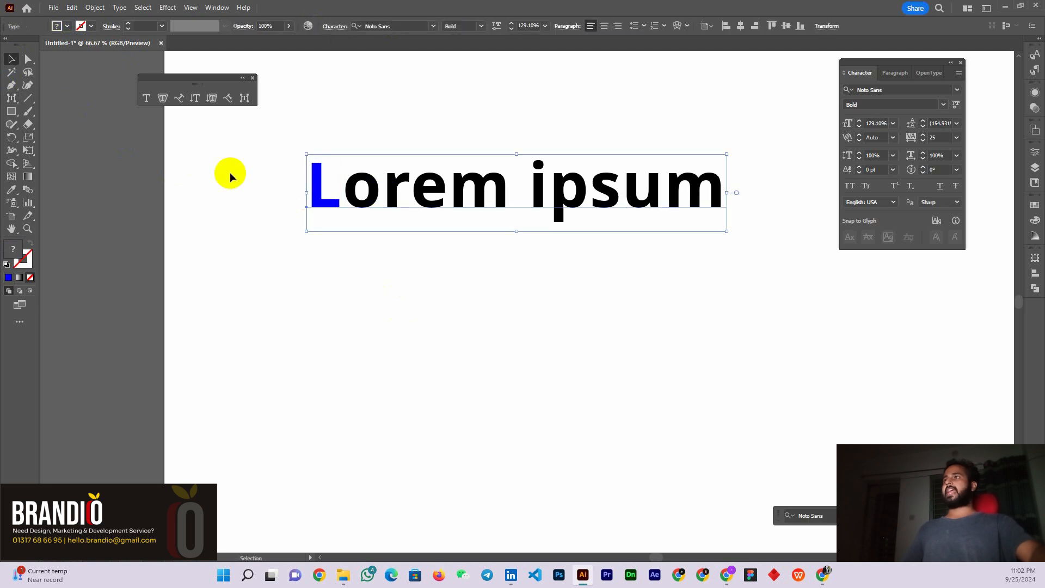
{"action": "left_click", "coordinate": [67, 26]}
{"action": "left_click", "coordinate": [68, 46]}
{"action": "left_click", "coordinate": [75, 45]}
{"action": "left_click", "coordinate": [76, 59]}
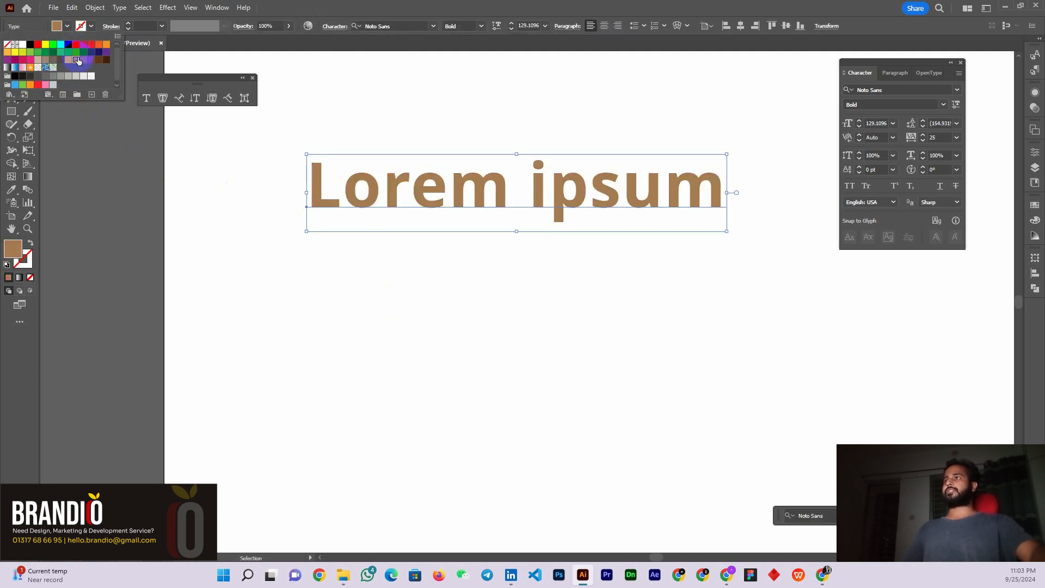
{"action": "left_click", "coordinate": [69, 60]}
{"action": "left_click", "coordinate": [61, 60]}
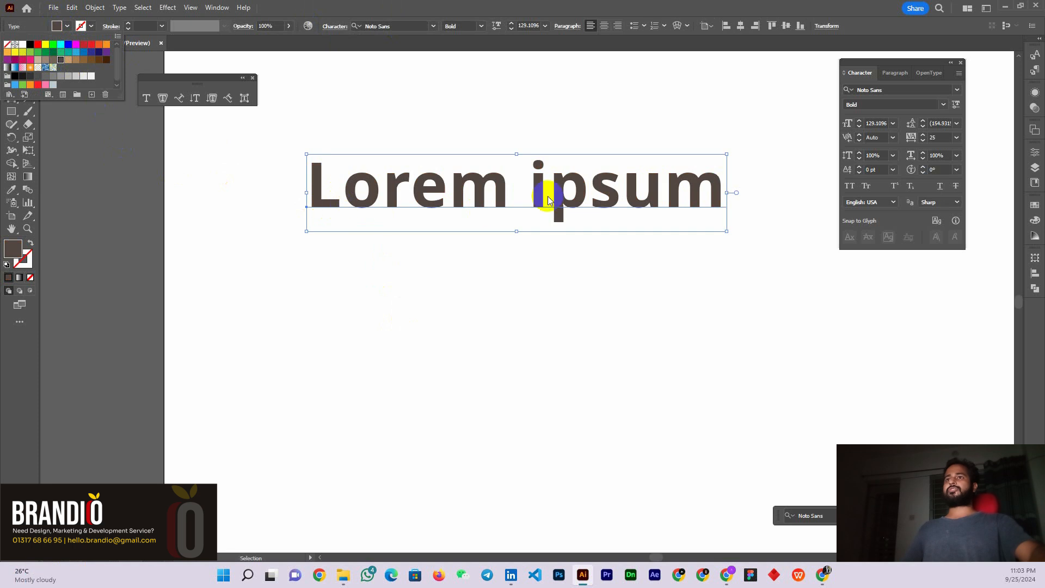
{"action": "left_click", "coordinate": [338, 203]}
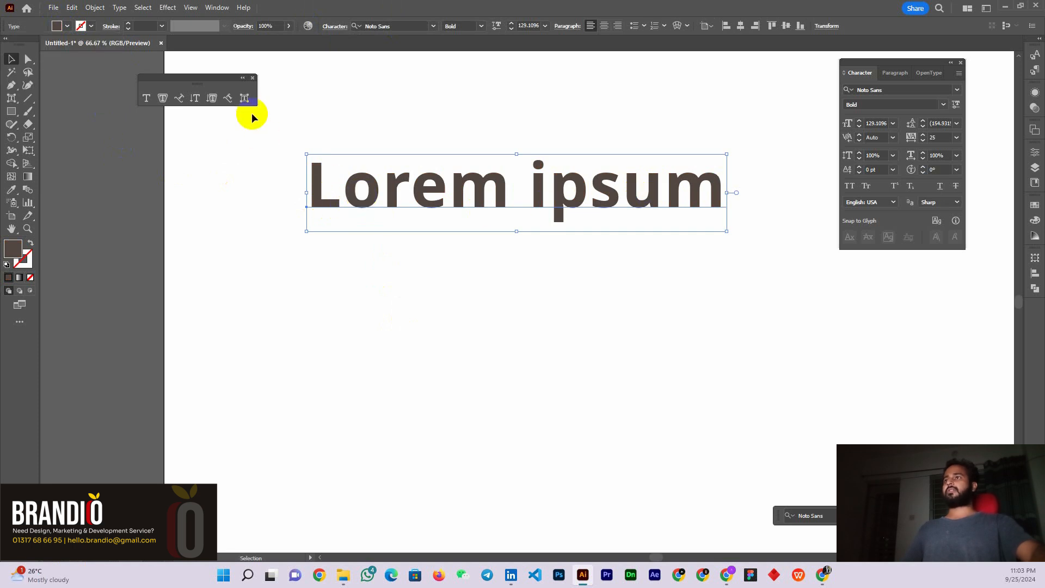
Fill the letter o with red and the e of "Lorem" with orange, using the Touch Type tool
{"action": "left_click", "coordinate": [245, 99]}
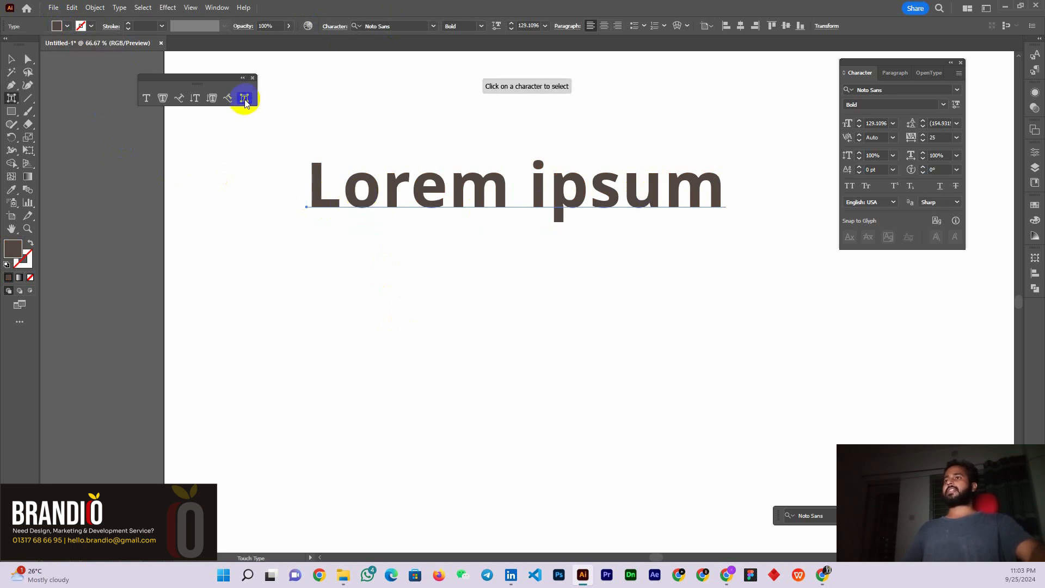
{"action": "left_click", "coordinate": [366, 184]}
{"action": "left_click", "coordinate": [67, 26]}
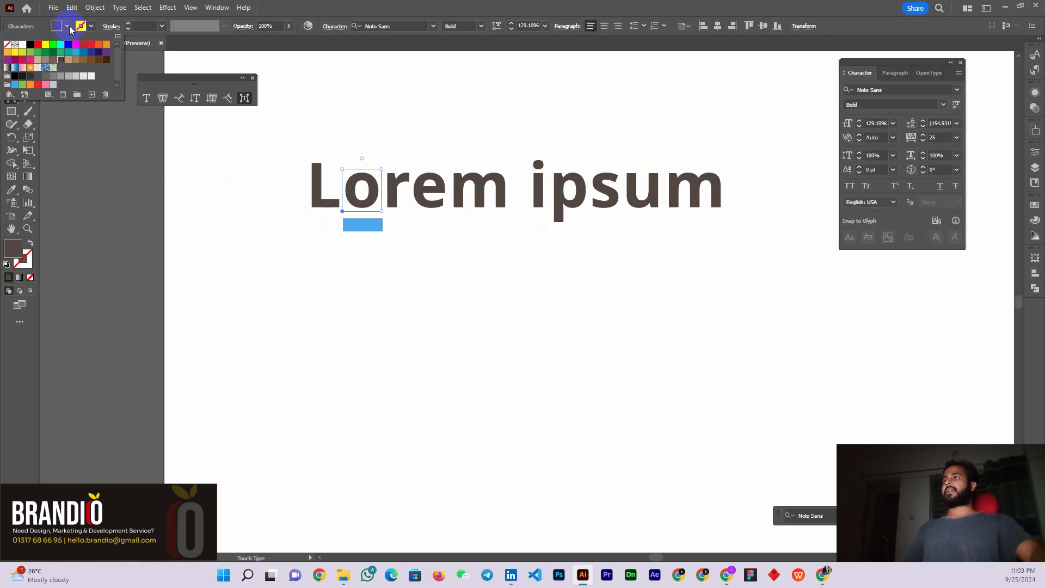
{"action": "left_click", "coordinate": [410, 197]}
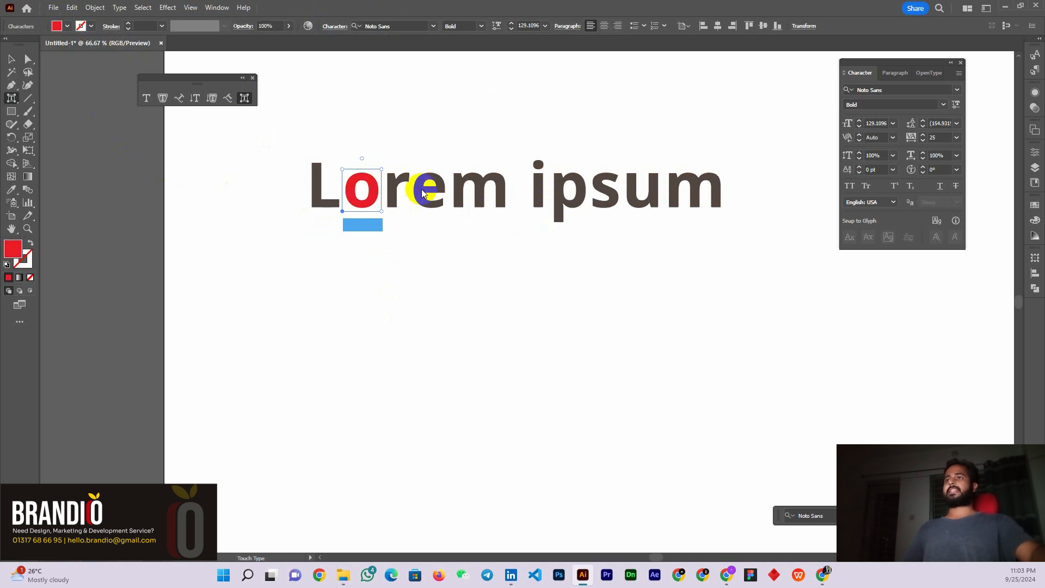
{"action": "left_click", "coordinate": [422, 193]}
{"action": "left_click", "coordinate": [63, 27]}
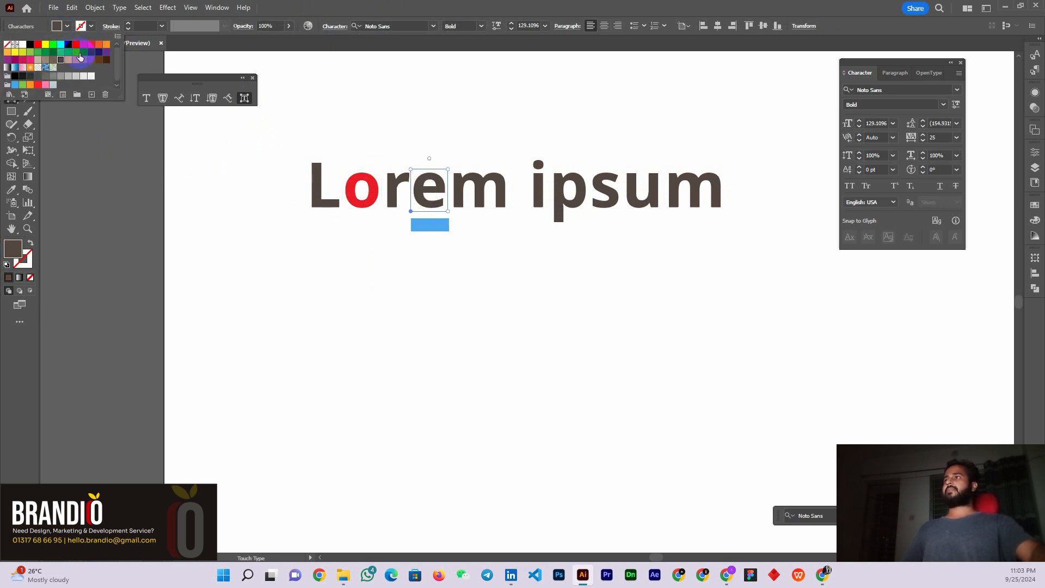
{"action": "left_click", "coordinate": [101, 52]}
{"action": "left_click", "coordinate": [560, 190]}
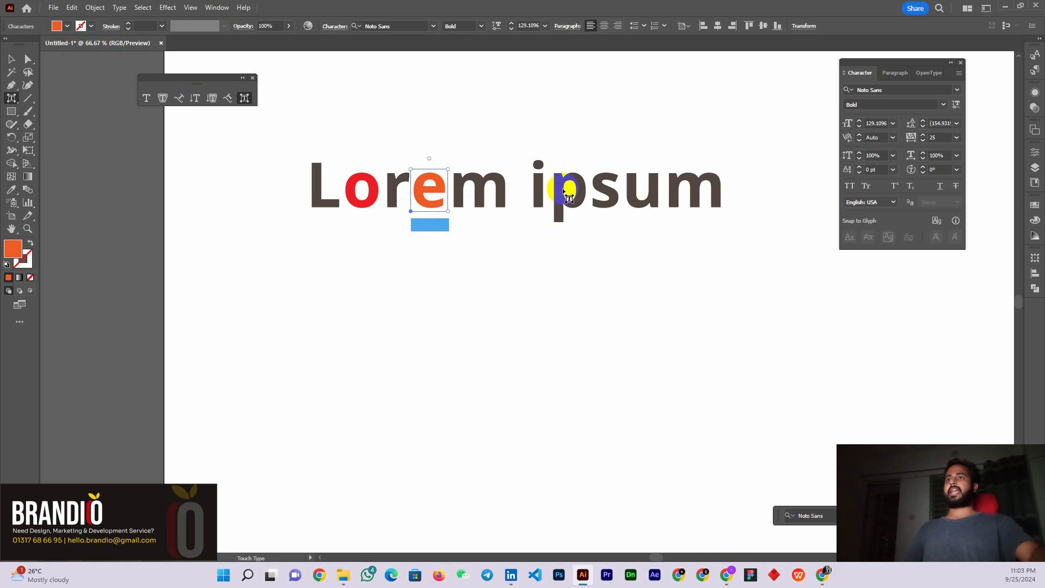
Fill the letter p of "ipsum" with purple
{"action": "left_click", "coordinate": [561, 194]}
{"action": "left_click", "coordinate": [67, 26]}
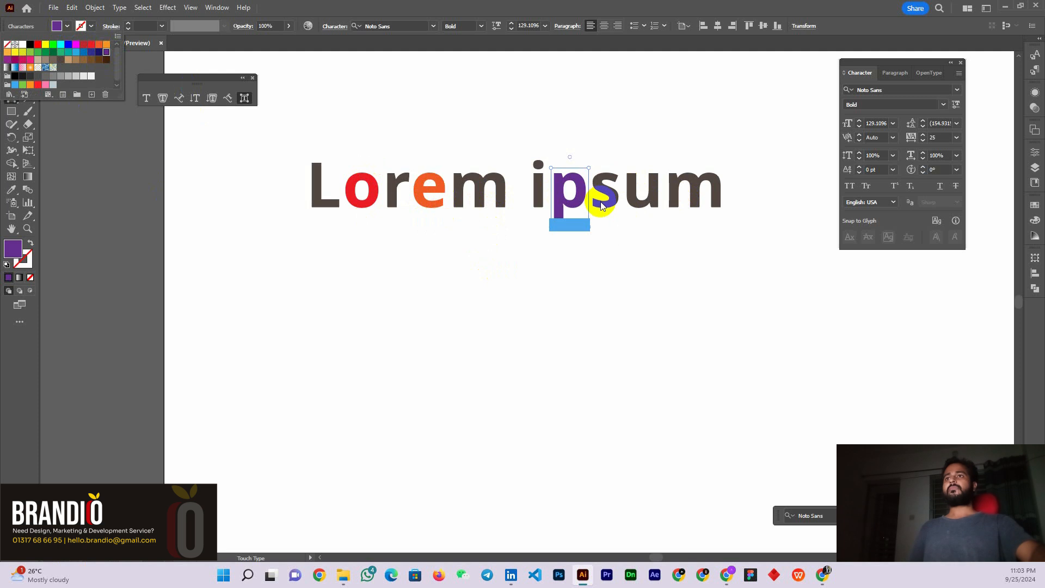
{"action": "left_click", "coordinate": [570, 158]}
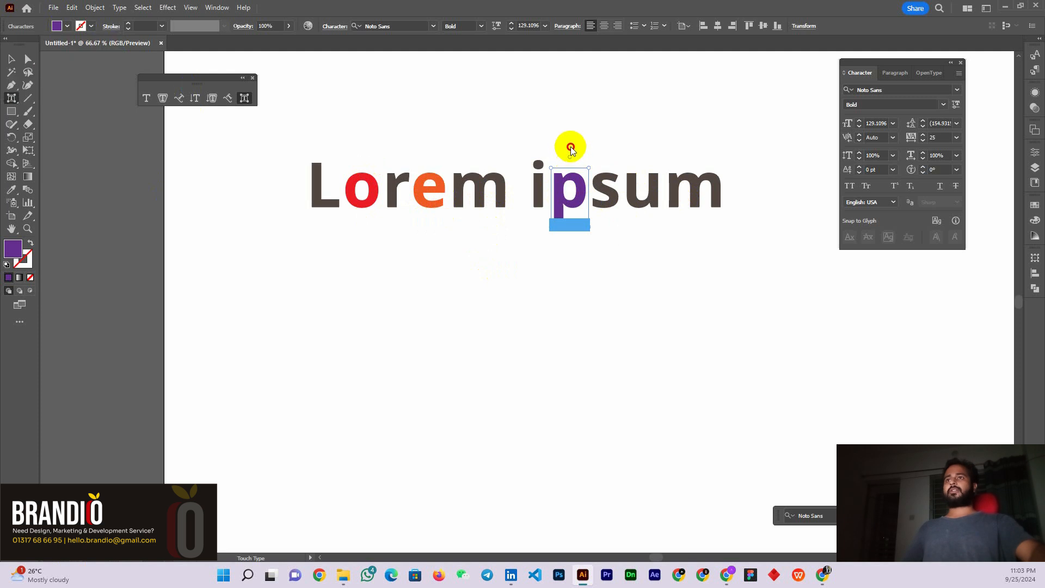
Try rotating the purple p on its own with the Touch Type tool, and undo the rotation
{"action": "left_click_drag", "start_coordinate": [569, 157], "coordinate": [592, 149]}
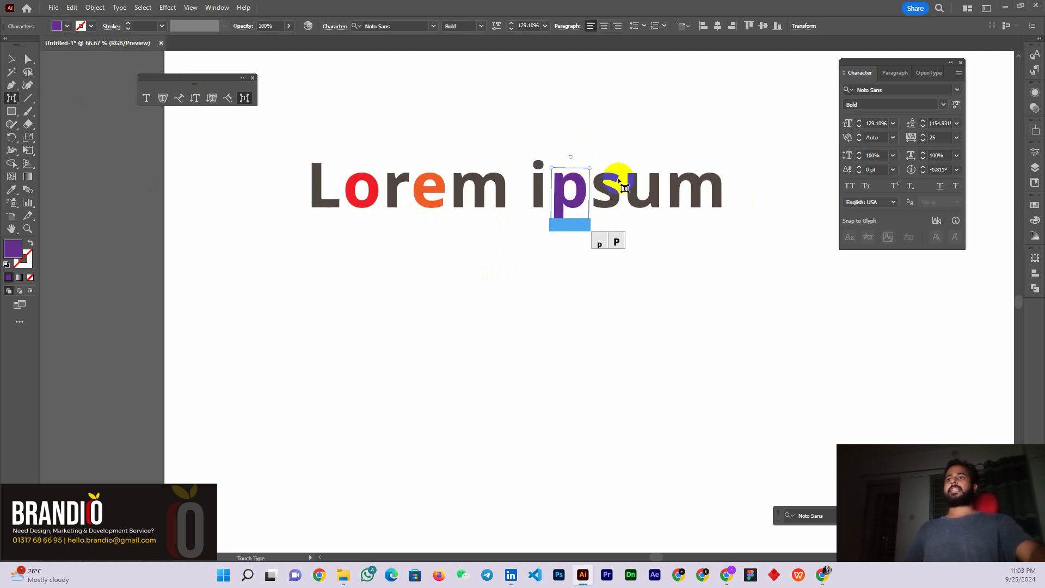
{"action": "key", "text": "ctrl+z"}
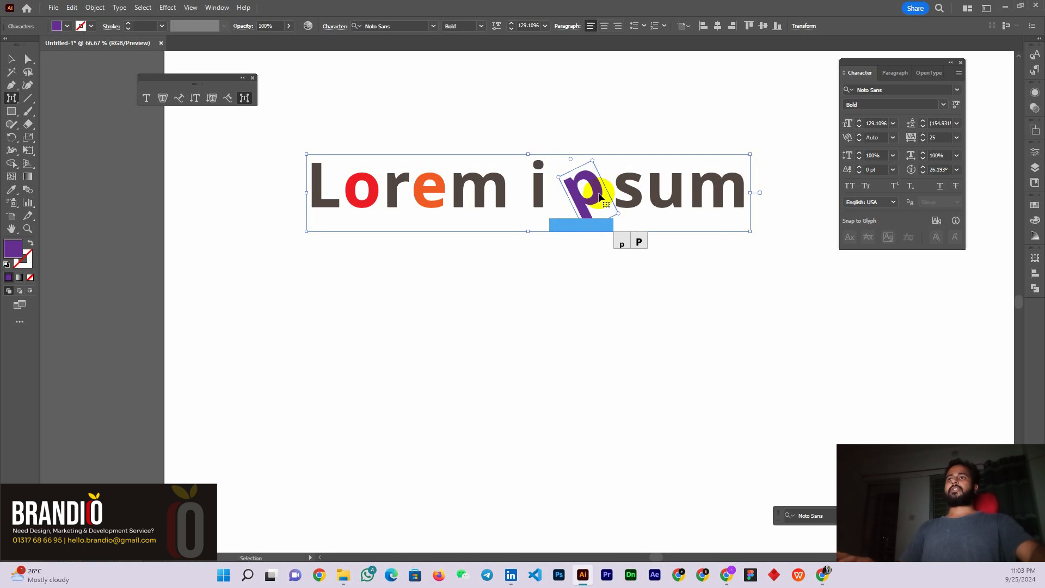
{"action": "key", "text": "ctrl+z"}
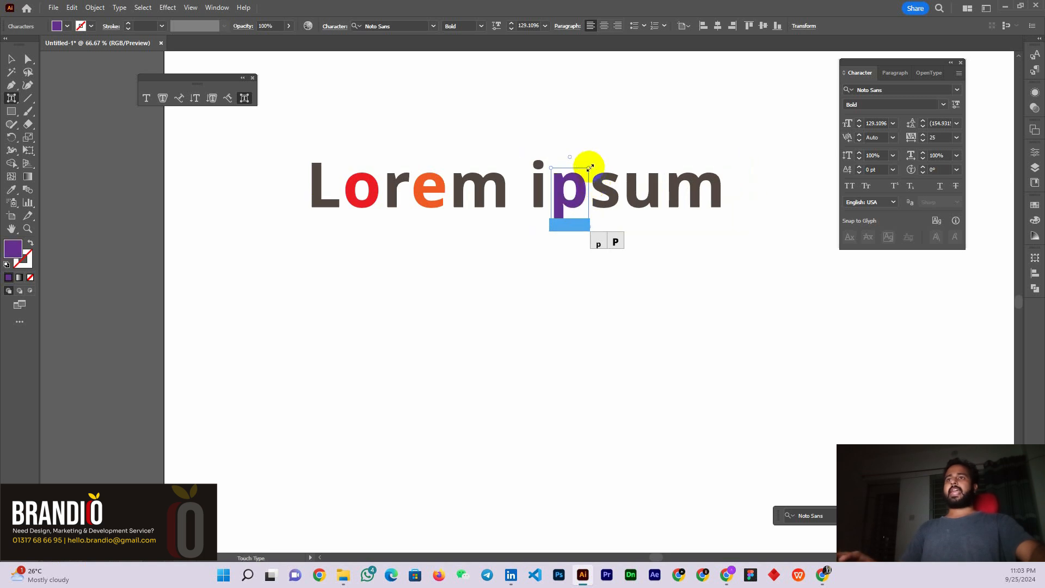
Scale the purple p proportionally to about 117.5% in height and width
{"action": "left_click_drag", "start_coordinate": [589, 166], "coordinate": [621, 158]}
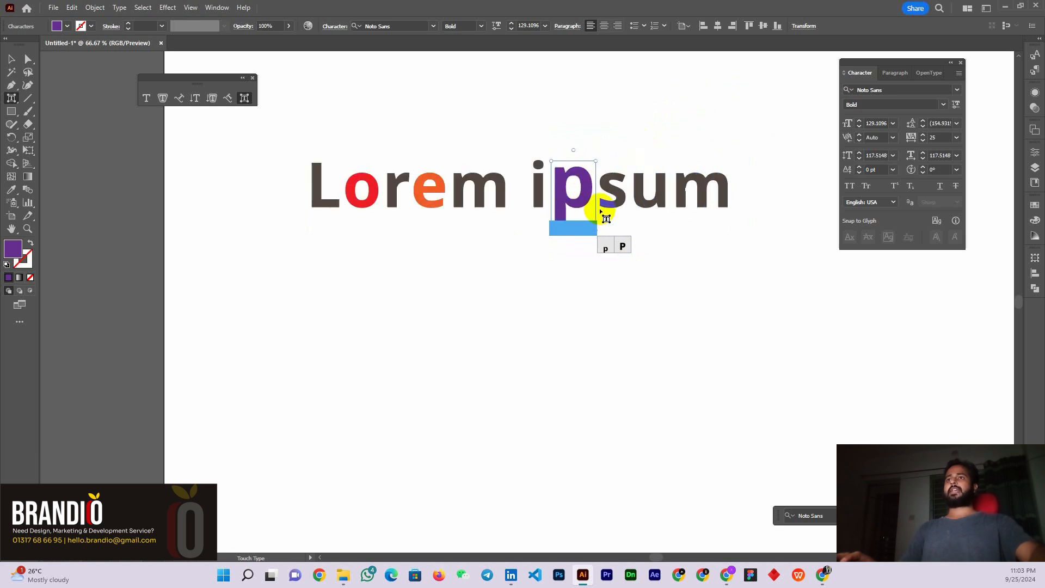
{"action": "left_click_drag", "start_coordinate": [551, 162], "coordinate": [570, 123]}
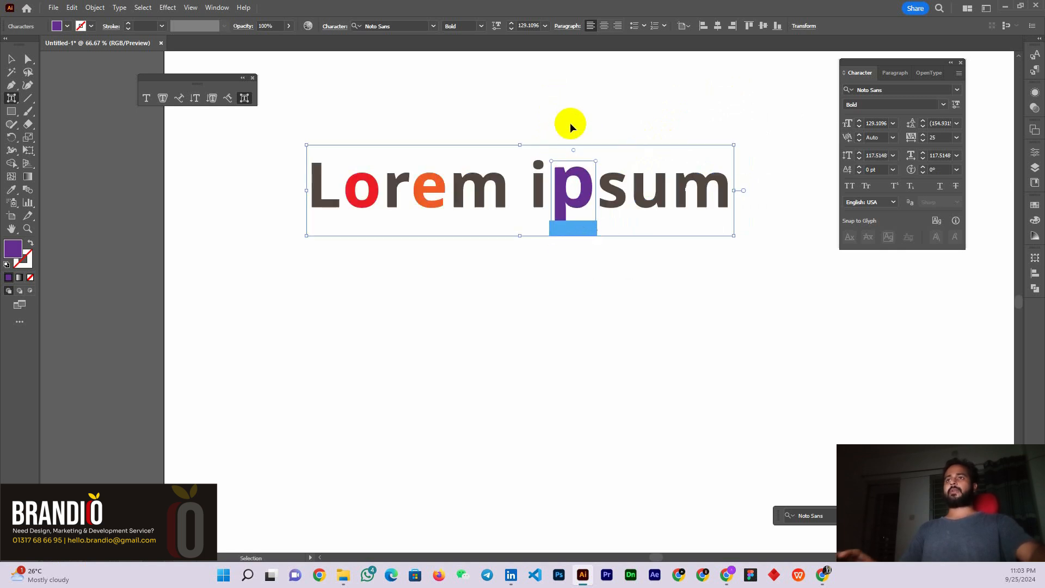
{"action": "left_click", "coordinate": [626, 213]}
Try stretching the purple p horizontally to about 184%, and undo the stretch
{"action": "left_click", "coordinate": [575, 206]}
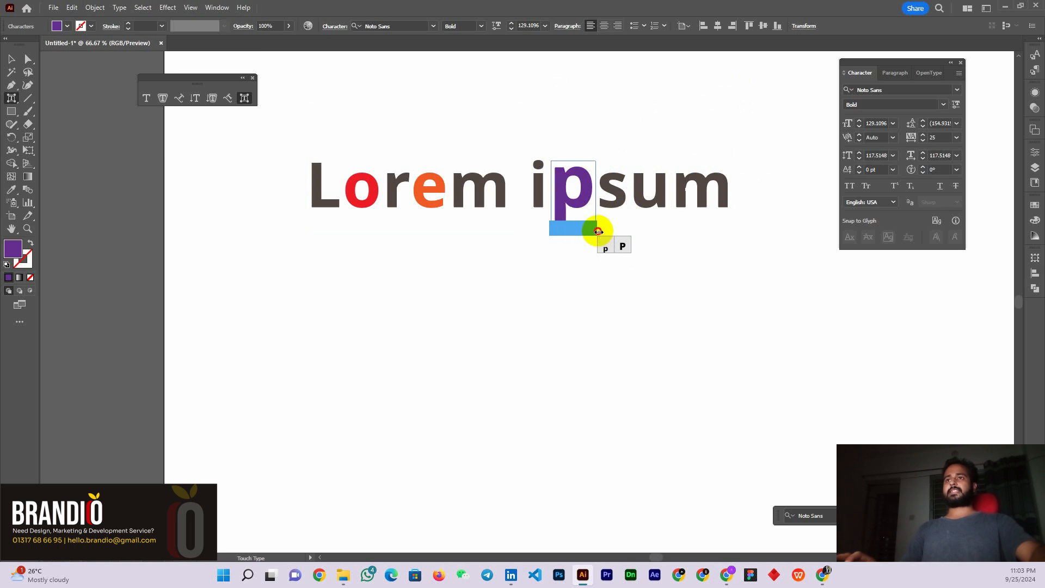
{"action": "left_click_drag", "start_coordinate": [598, 232], "coordinate": [623, 230]}
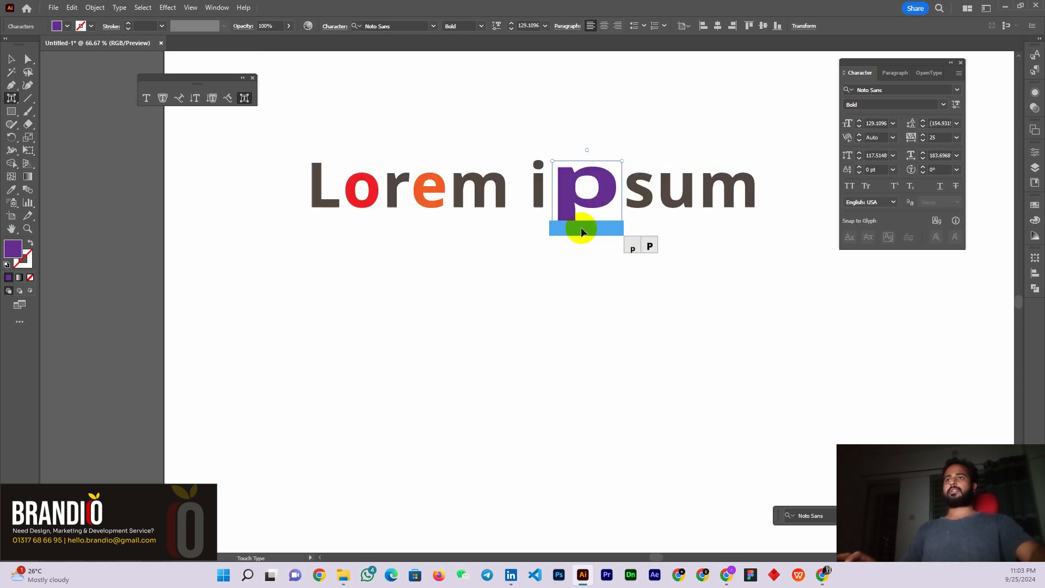
{"action": "key", "text": "ctrl+z"}
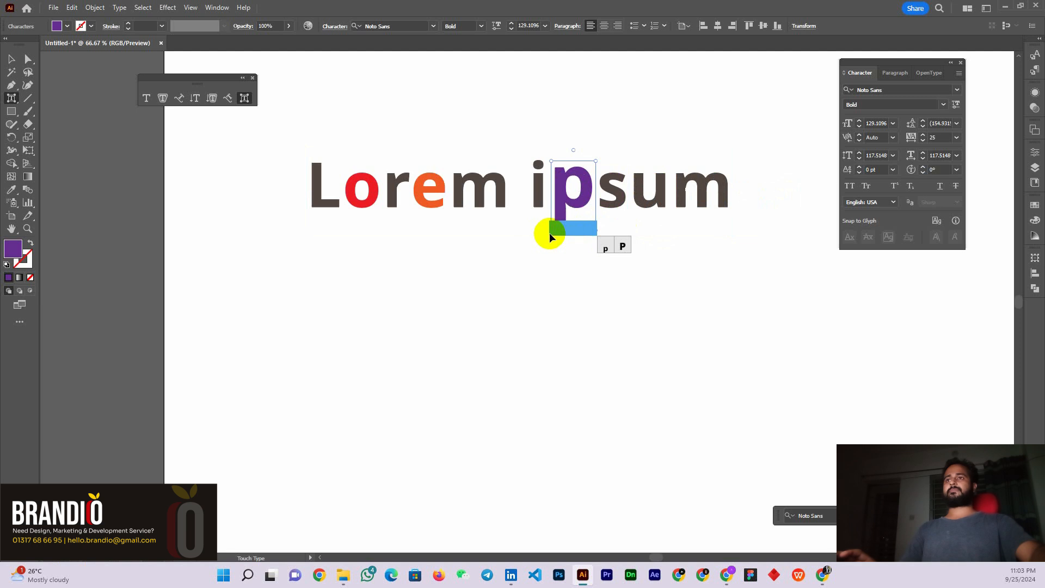
Replace the purple p with its capital P alternate glyph and move it below the baseline, beneath the letter i
{"action": "left_click", "coordinate": [578, 275]}
{"action": "left_click", "coordinate": [556, 216]}
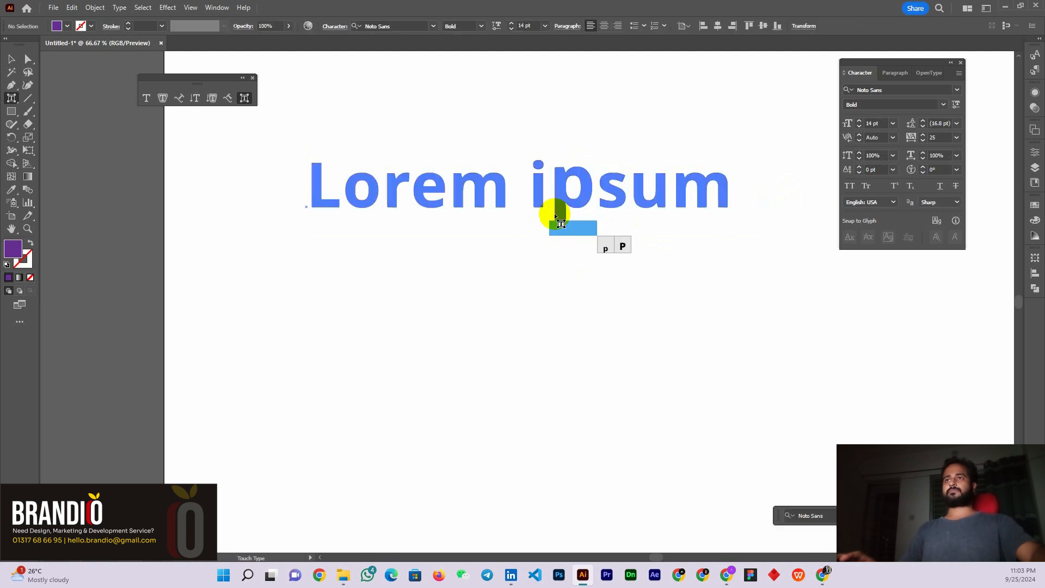
{"action": "left_click", "coordinate": [624, 248]}
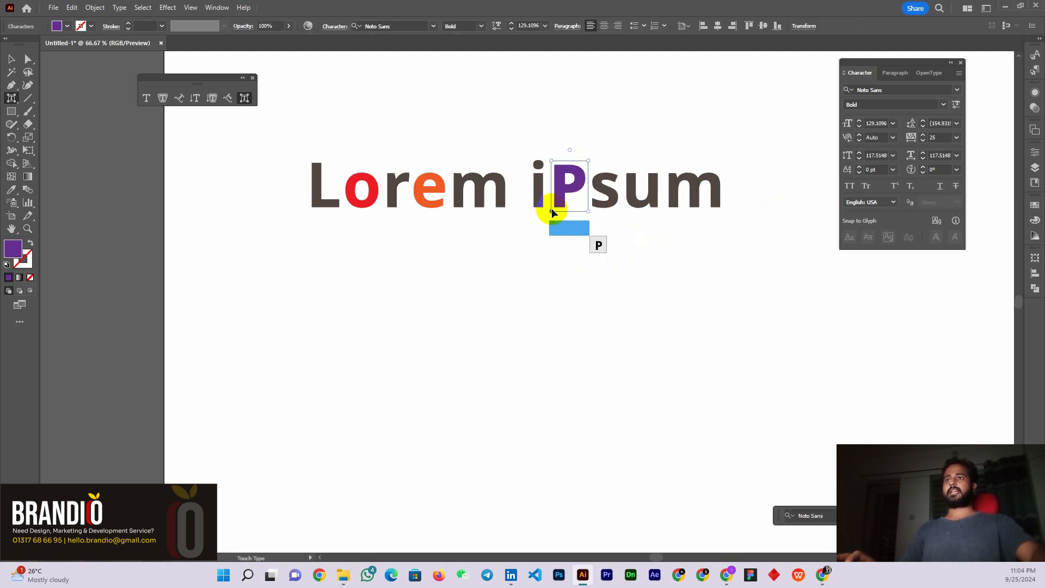
{"action": "left_click_drag", "start_coordinate": [551, 211], "coordinate": [532, 265]}
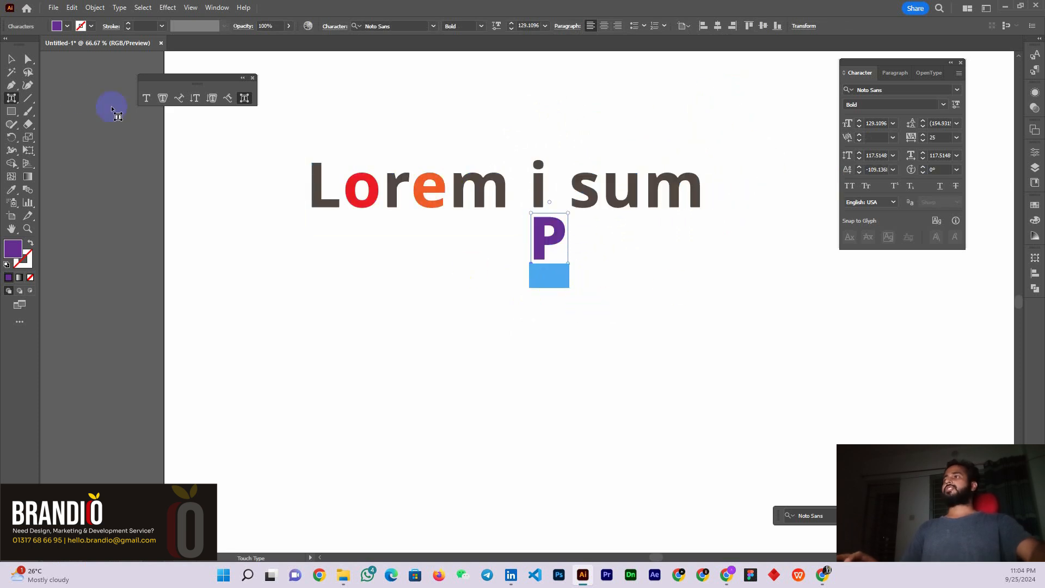
Move the whole text object slightly left and back again as one piece with the Selection tool
{"action": "left_click", "coordinate": [12, 62]}
{"action": "left_click_drag", "start_coordinate": [469, 205], "coordinate": [450, 205]}
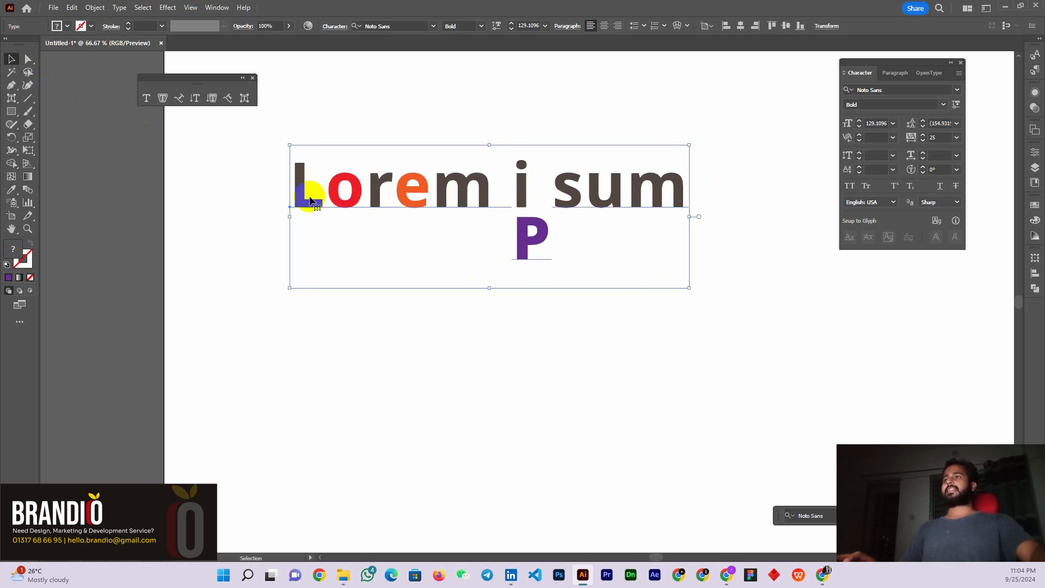
{"action": "left_click_drag", "start_coordinate": [345, 205], "coordinate": [361, 205]}
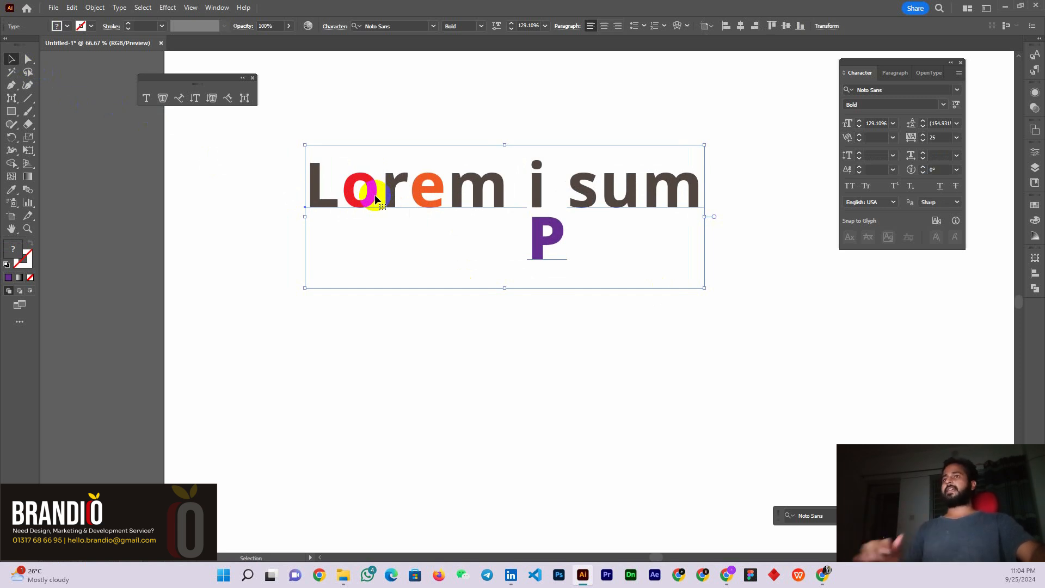
Delete the recolored Lorem ipsum text object and draw a new area type box filled with placeholder text
{"action": "left_click_drag", "start_coordinate": [417, 192], "coordinate": [375, 191]}
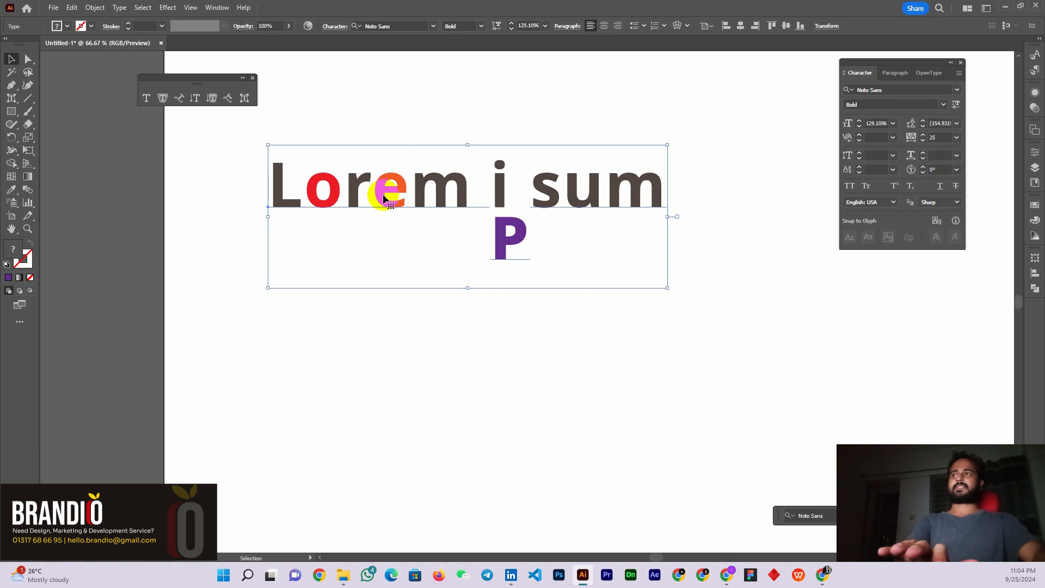
{"action": "key", "text": "Delete"}
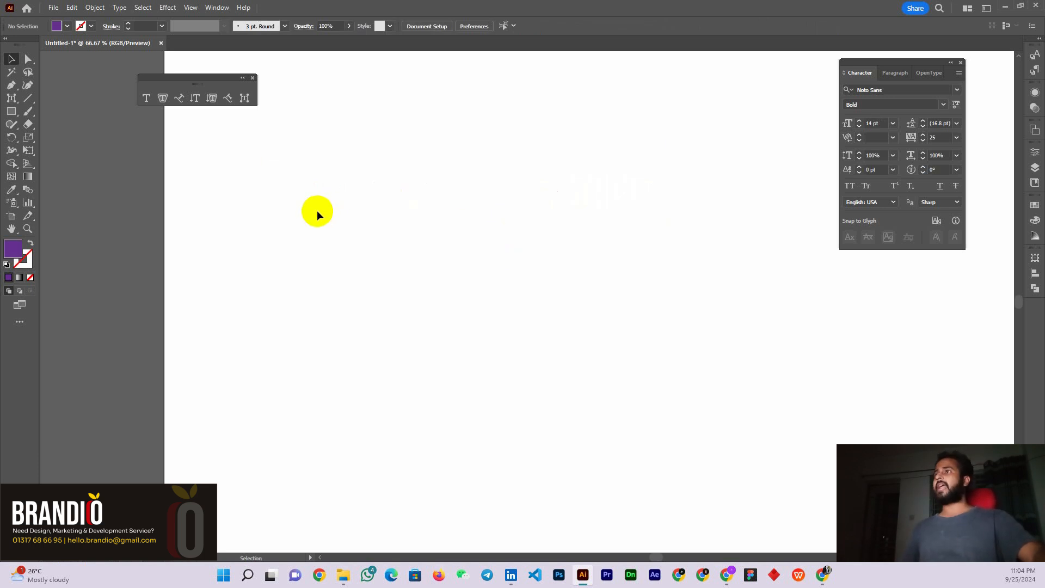
{"action": "left_click", "coordinate": [146, 100]}
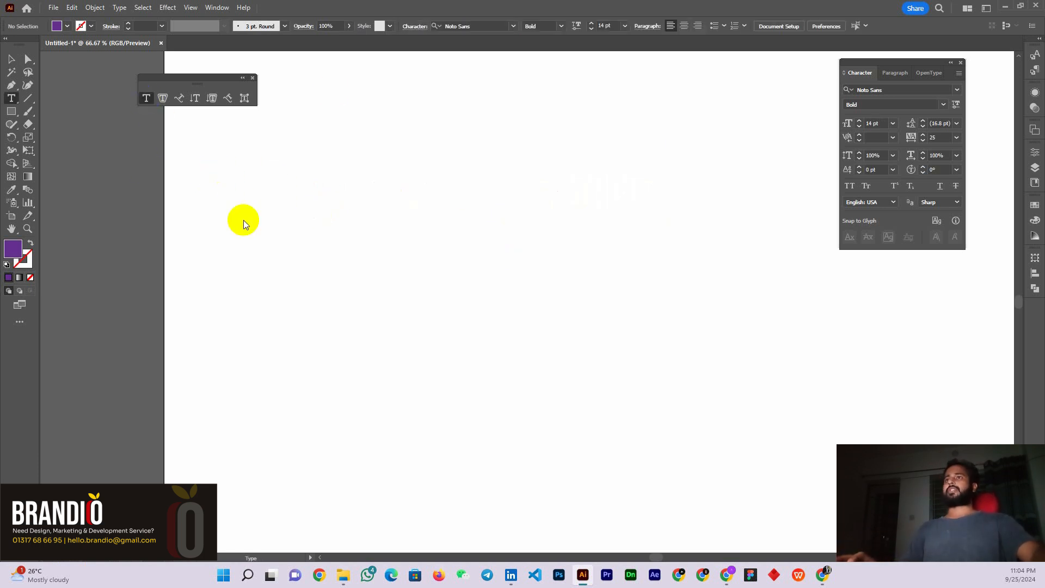
{"action": "left_click", "coordinate": [148, 100]}
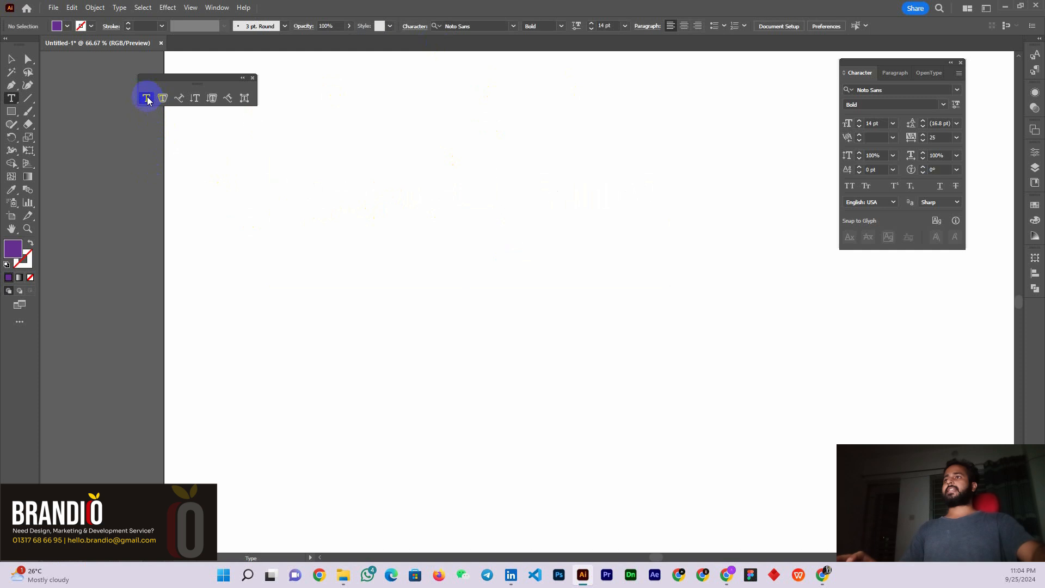
{"action": "left_click_drag", "start_coordinate": [212, 137], "coordinate": [549, 321]}
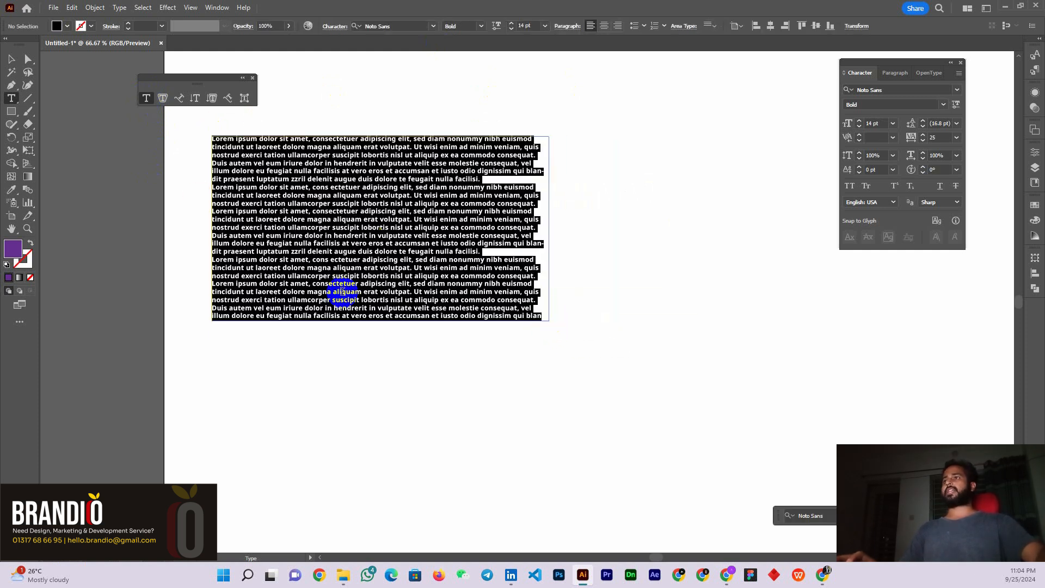
Move the placeholder text box toward the middle of the artboard with the Selection tool
{"action": "left_click", "coordinate": [11, 59]}
{"action": "left_click", "coordinate": [389, 231]}
{"action": "left_click_drag", "start_coordinate": [389, 232], "coordinate": [482, 272]}
{"action": "scroll", "coordinate": [418, 276], "scroll_direction": "up", "scroll_amount": 1}
{"action": "scroll", "coordinate": [427, 214], "scroll_direction": "down", "scroll_amount": 1}
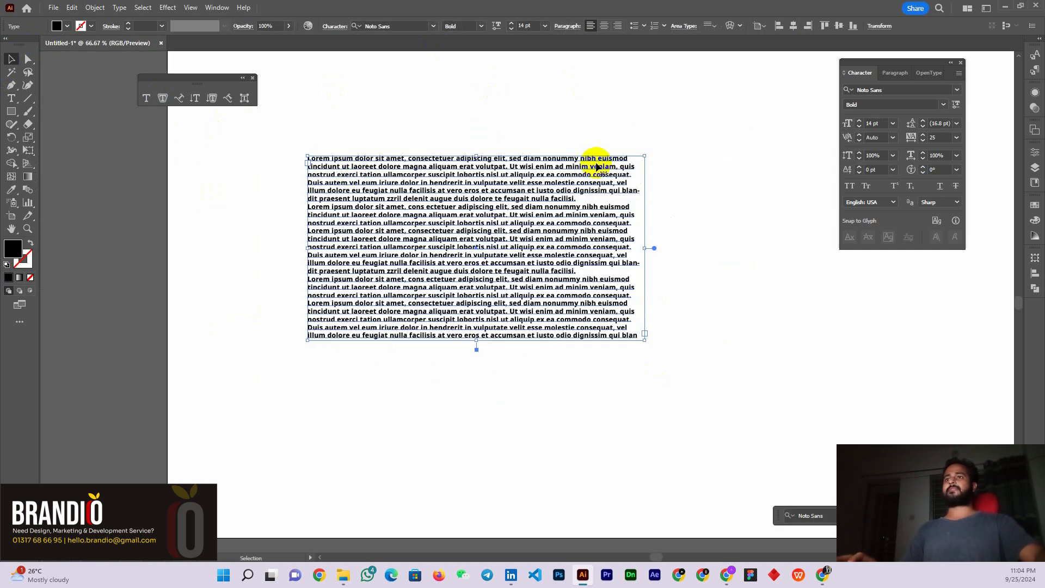
{"action": "scroll", "coordinate": [404, 224], "scroll_direction": "up", "scroll_amount": 1}
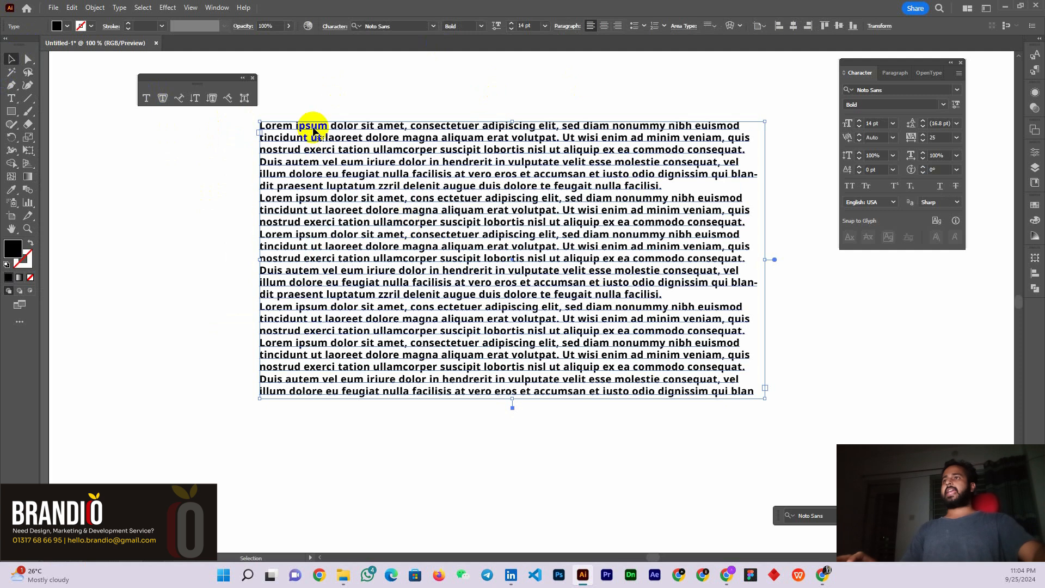
{"action": "scroll", "coordinate": [333, 144], "scroll_direction": "up", "scroll_amount": 1}
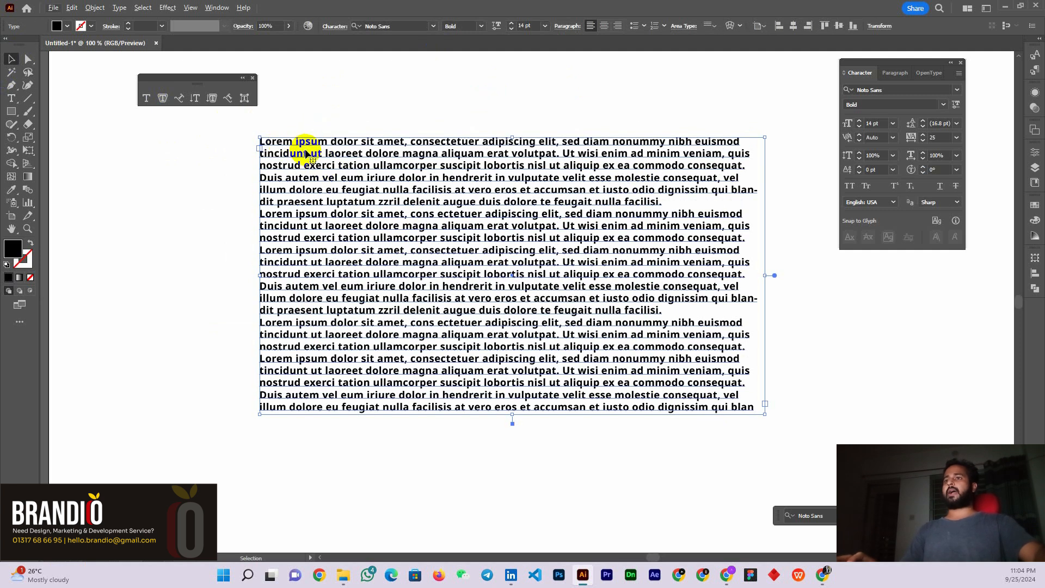
{"action": "mouse_move", "coordinate": [374, 199]}
{"action": "left_mouse_down"}
{"action": "mouse_move", "coordinate": [377, 187]}
{"action": "mouse_move", "coordinate": [377, 197]}
{"action": "left_mouse_up"}
Set the placeholder text's leading to 48 pt and try a tracking value of 200
{"action": "left_click_drag", "start_coordinate": [914, 62], "coordinate": [881, 62]}
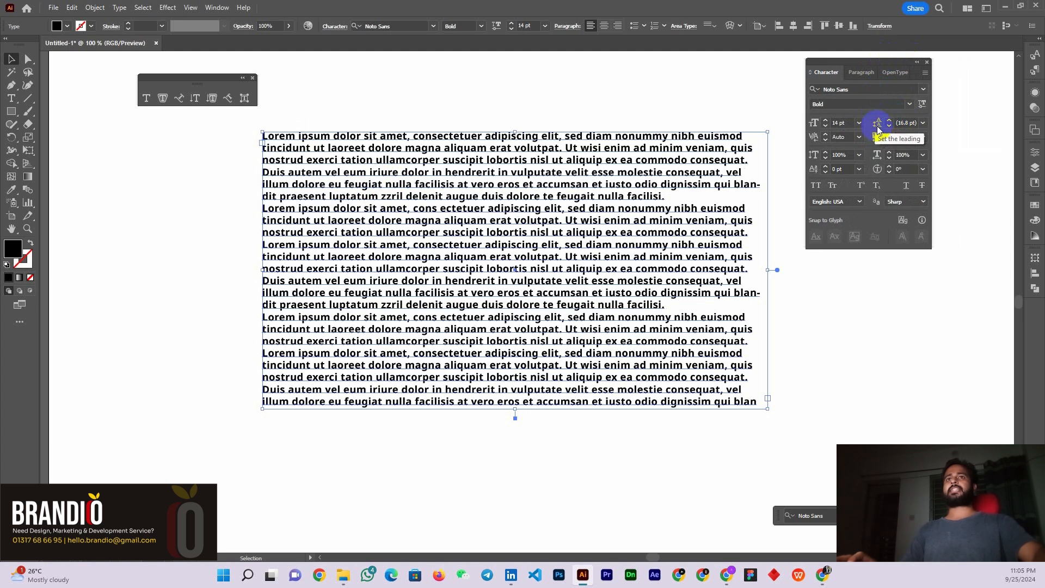
{"action": "left_click_drag", "start_coordinate": [396, 183], "coordinate": [395, 175]}
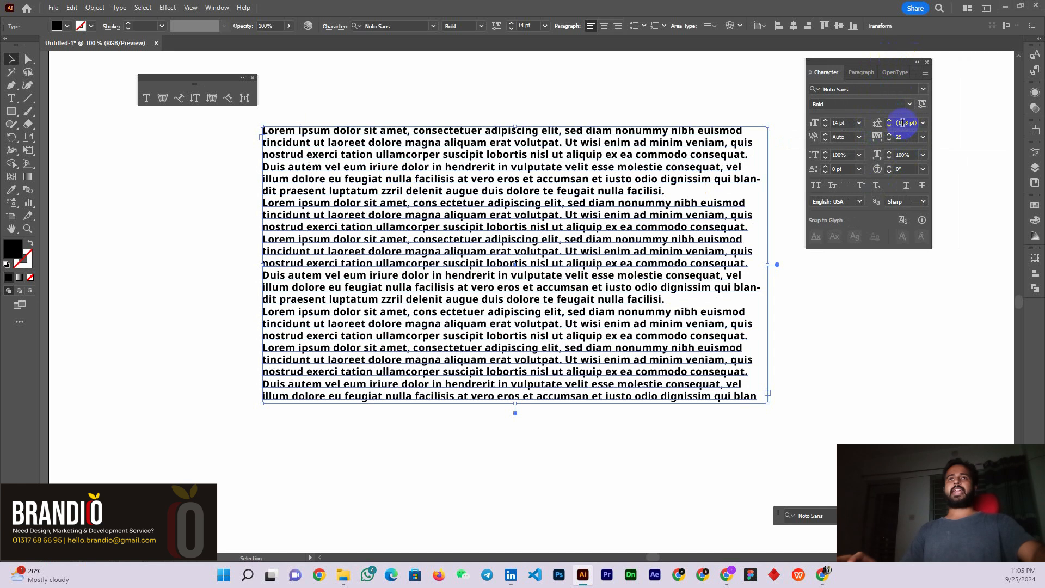
{"action": "left_click", "coordinate": [923, 123]}
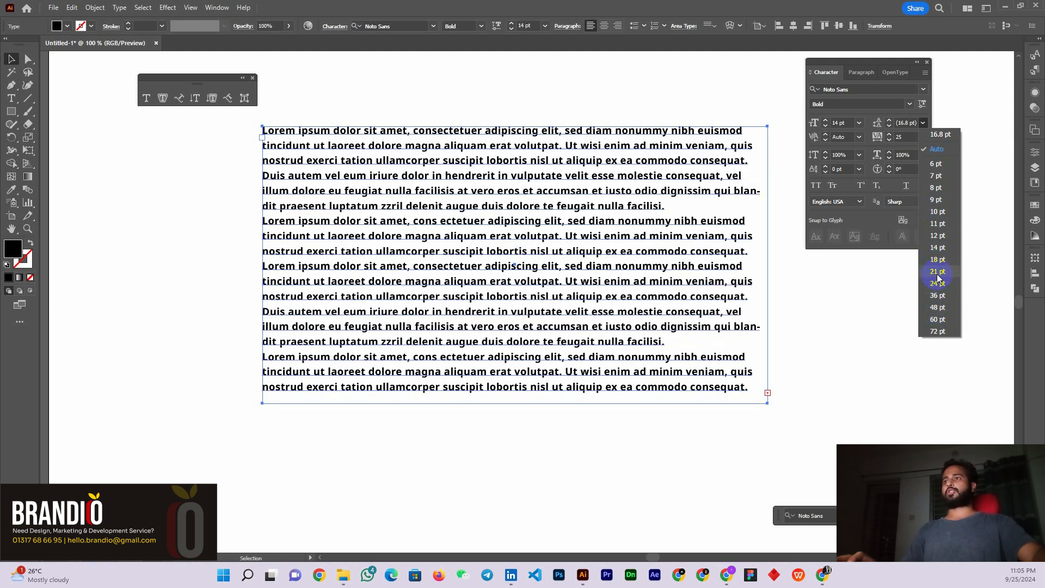
{"action": "left_click", "coordinate": [939, 309]}
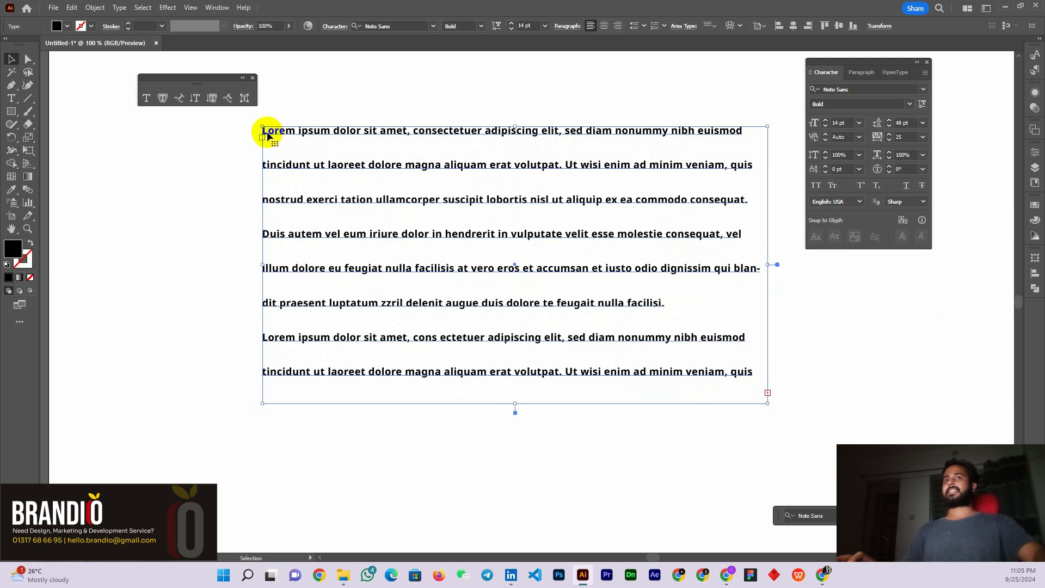
{"action": "left_click", "coordinate": [923, 136]}
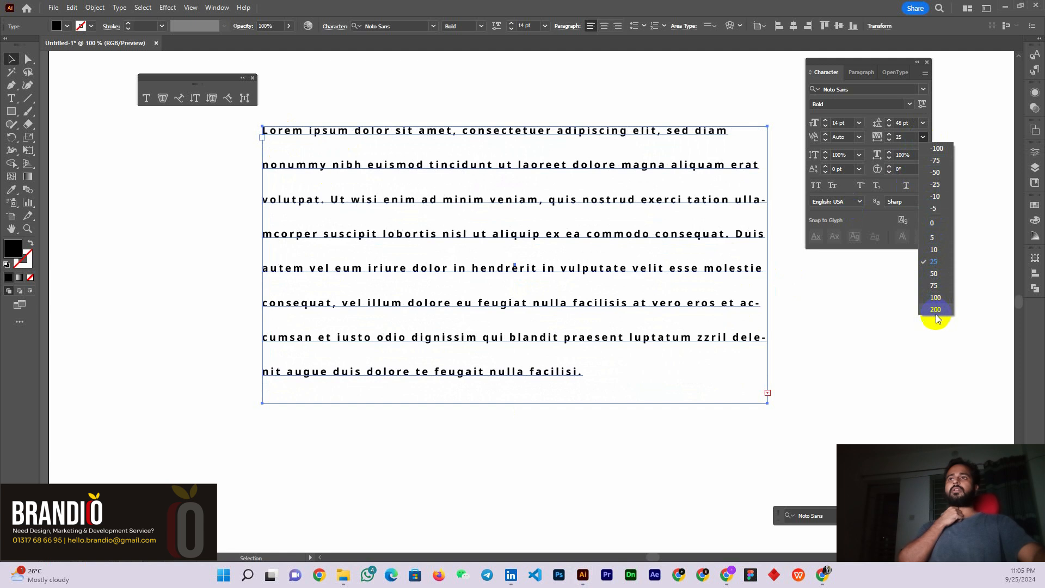
{"action": "left_click", "coordinate": [410, 84]}
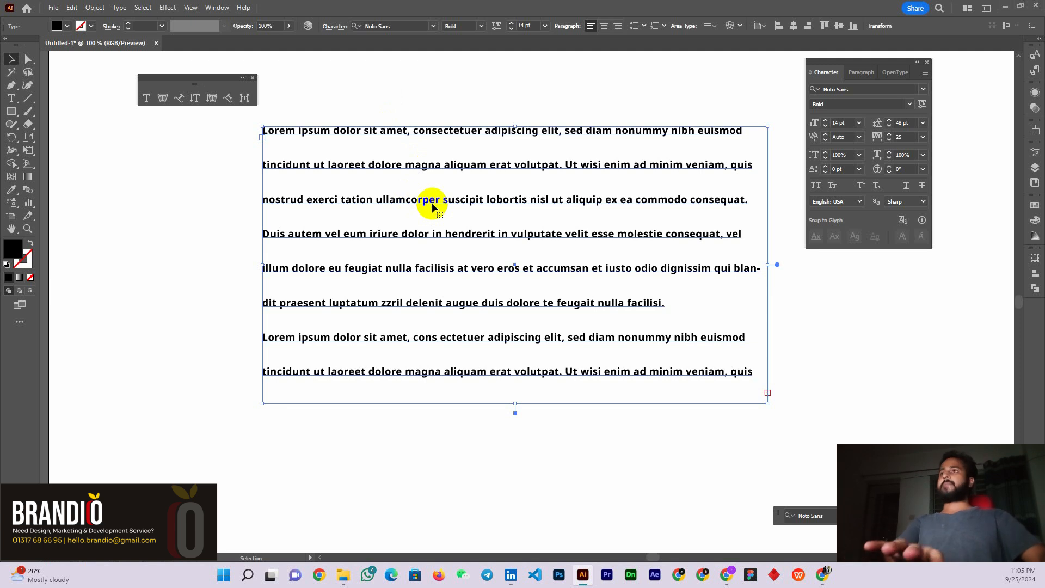
Delete the placeholder text box and move the floating type tools panel closer to the main toolbar
{"action": "key", "text": "Delete"}
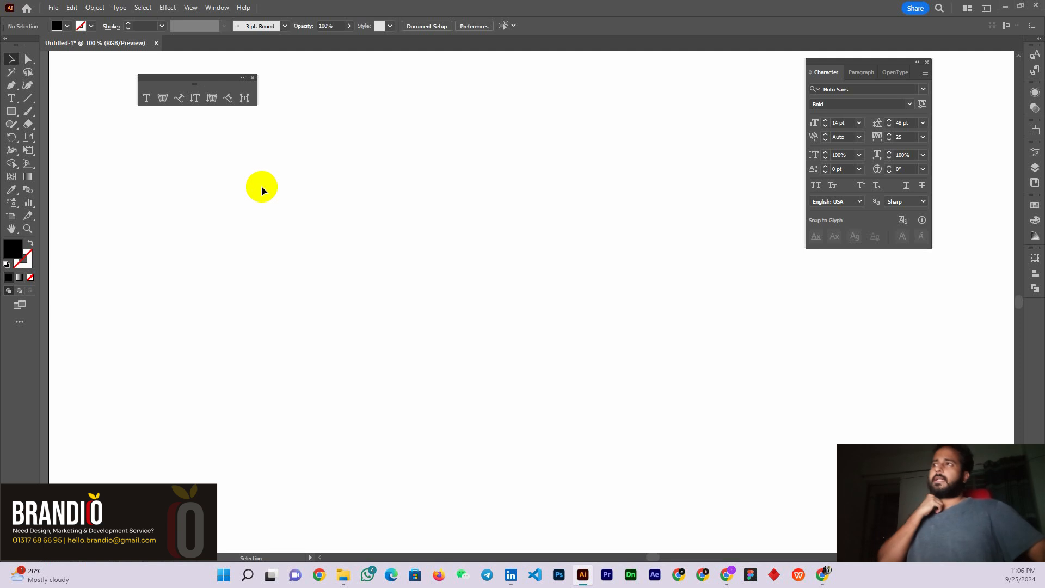
{"action": "left_click", "coordinate": [146, 101]}
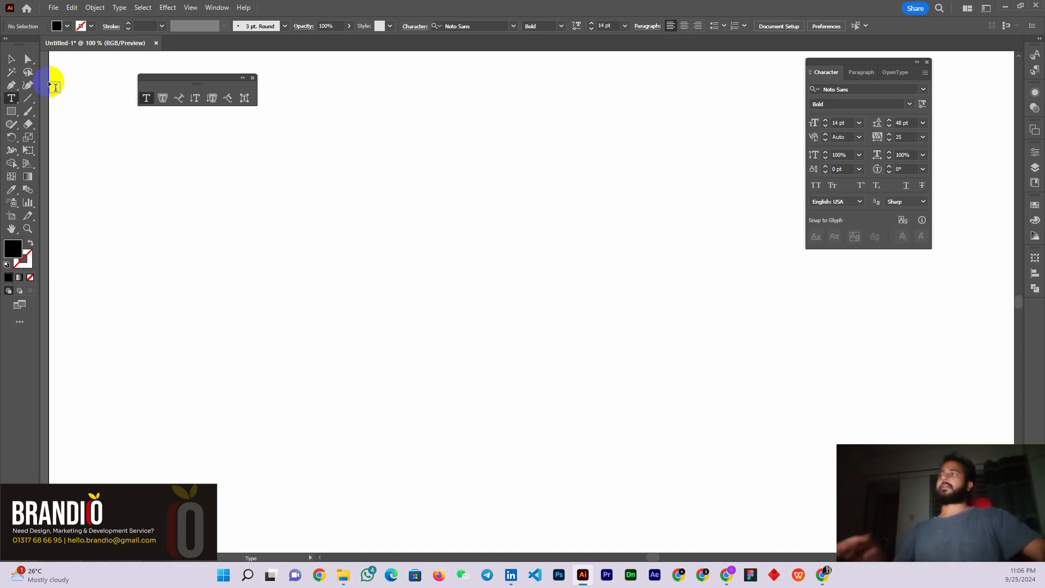
{"action": "left_click", "coordinate": [11, 58]}
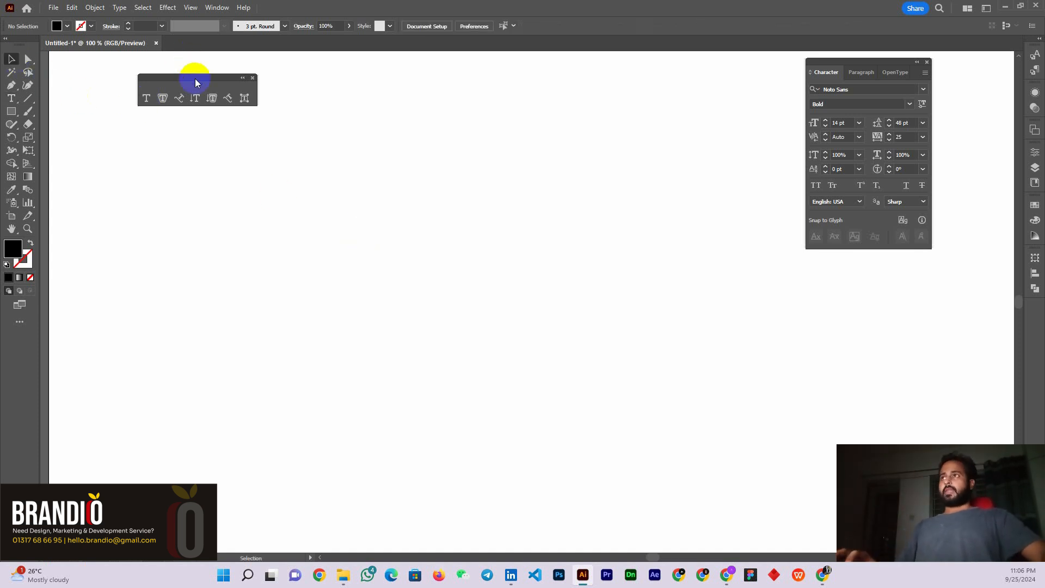
{"action": "left_click_drag", "start_coordinate": [194, 86], "coordinate": [177, 84]}
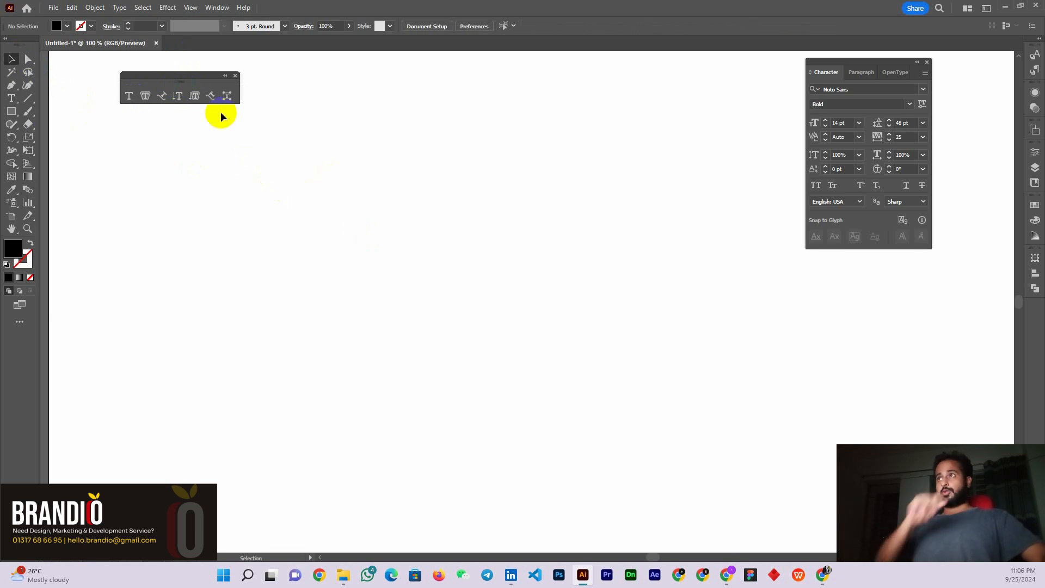
{"action": "left_click_drag", "start_coordinate": [178, 83], "coordinate": [165, 84]}
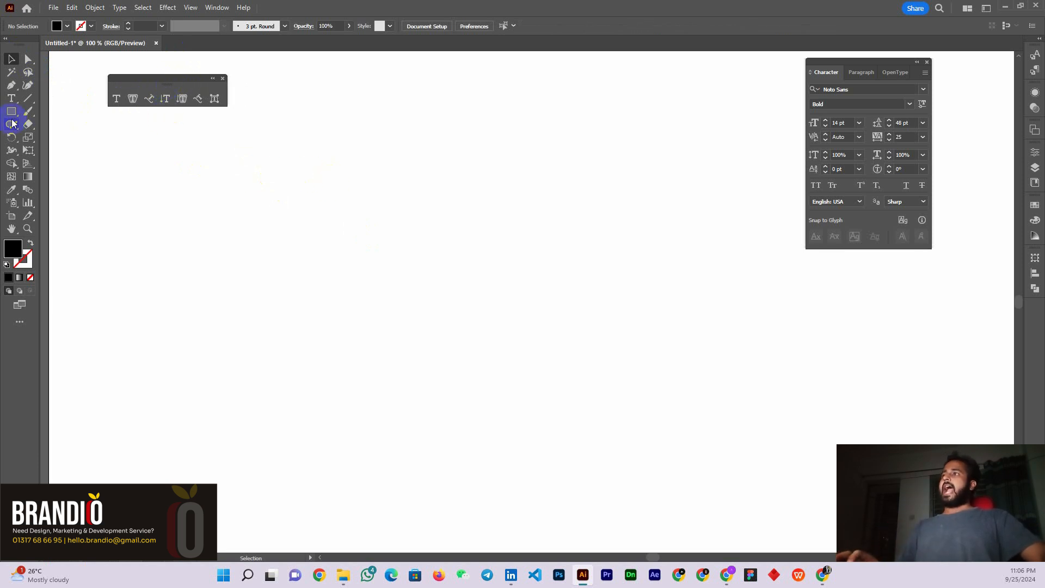
Draw a black circle about 227 px in diameter with the Ellipse tool and shift it slightly up and left
{"action": "left_click_drag", "start_coordinate": [12, 112], "coordinate": [72, 140]}
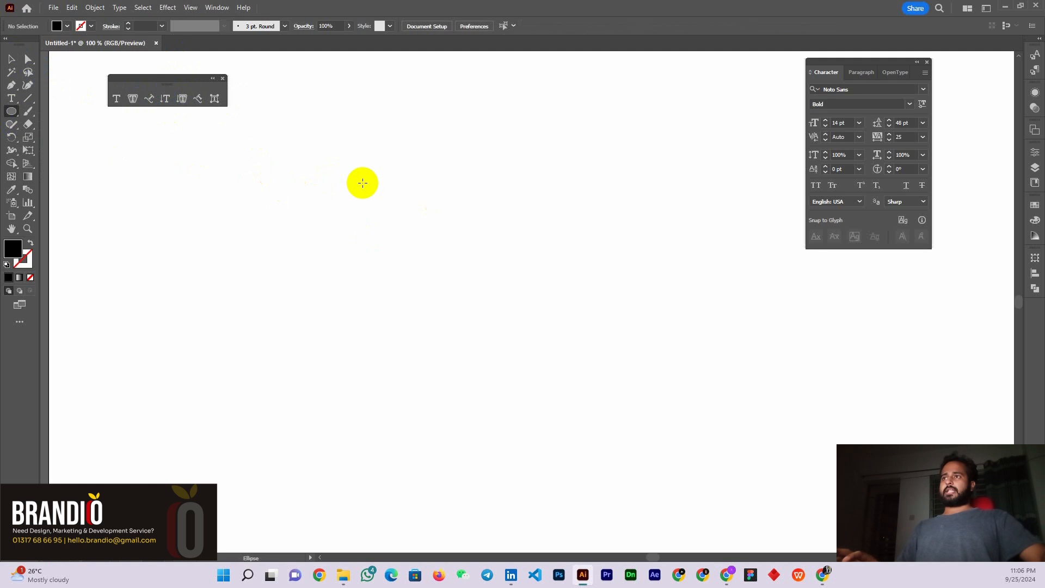
{"action": "left_click_drag", "start_coordinate": [346, 178], "coordinate": [506, 339]}
{"action": "left_click", "coordinate": [12, 59]}
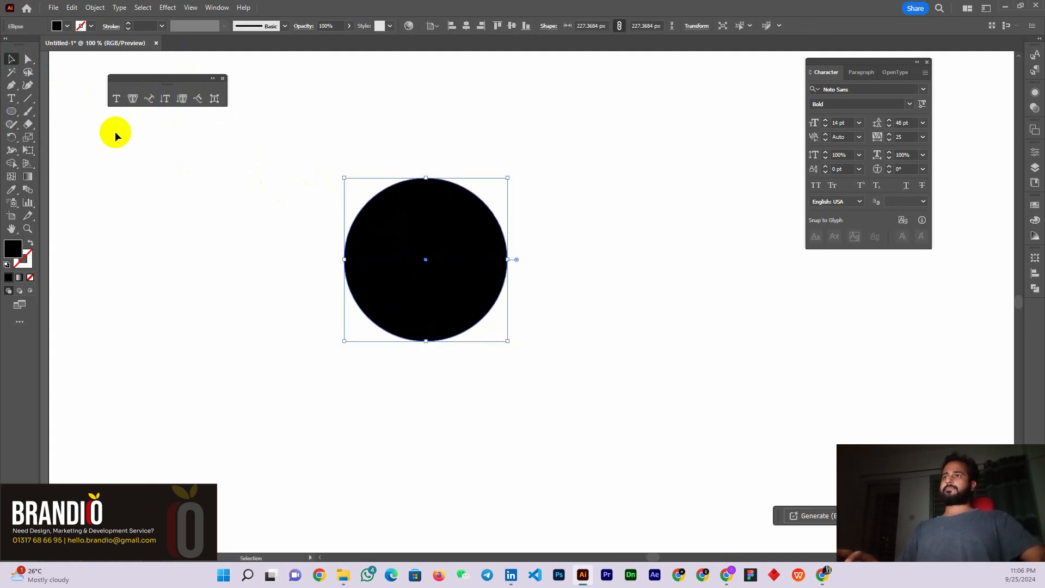
{"action": "left_click_drag", "start_coordinate": [460, 275], "coordinate": [431, 245]}
{"action": "left_click", "coordinate": [580, 274]}
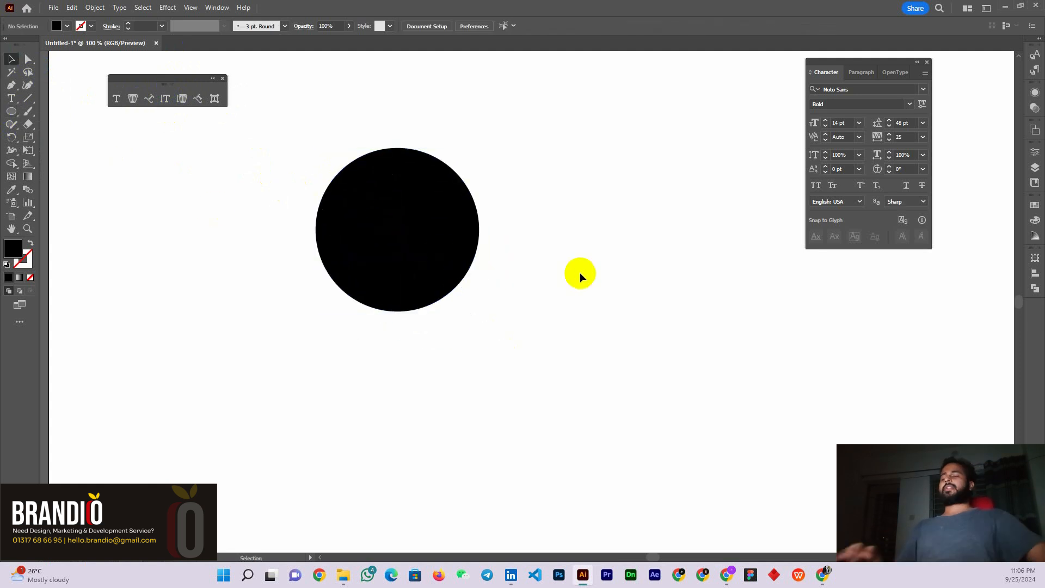
{"action": "left_click", "coordinate": [428, 234]}
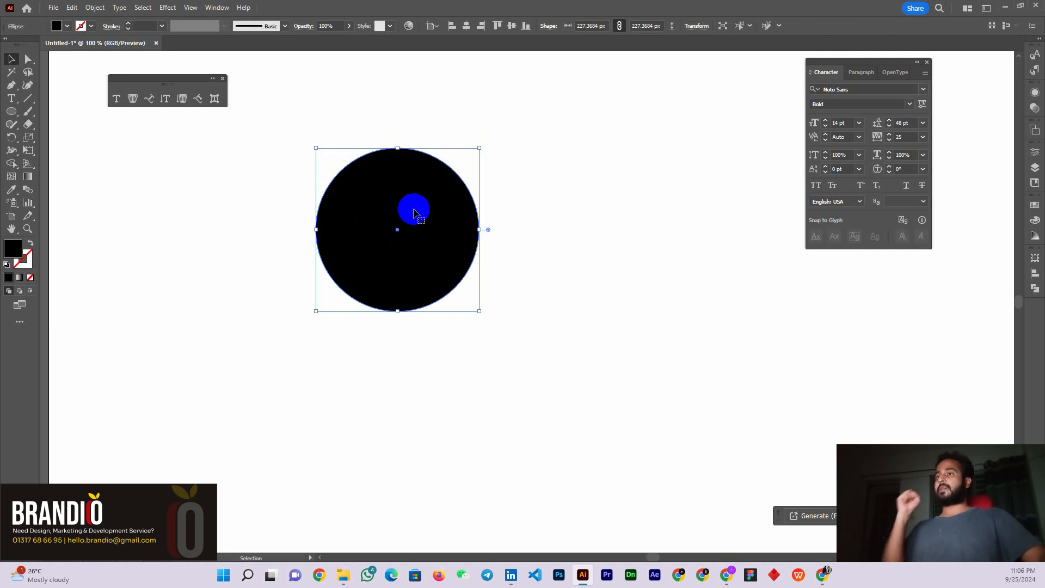
{"action": "left_click", "coordinate": [531, 229]}
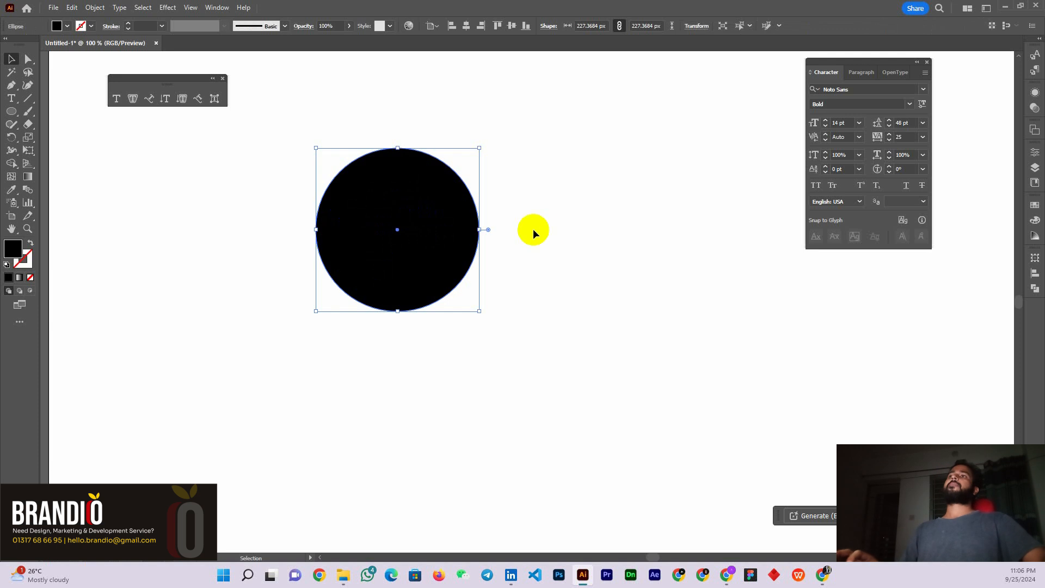
{"action": "left_click", "coordinate": [384, 252]}
{"action": "left_click_drag", "start_coordinate": [401, 205], "coordinate": [399, 201]}
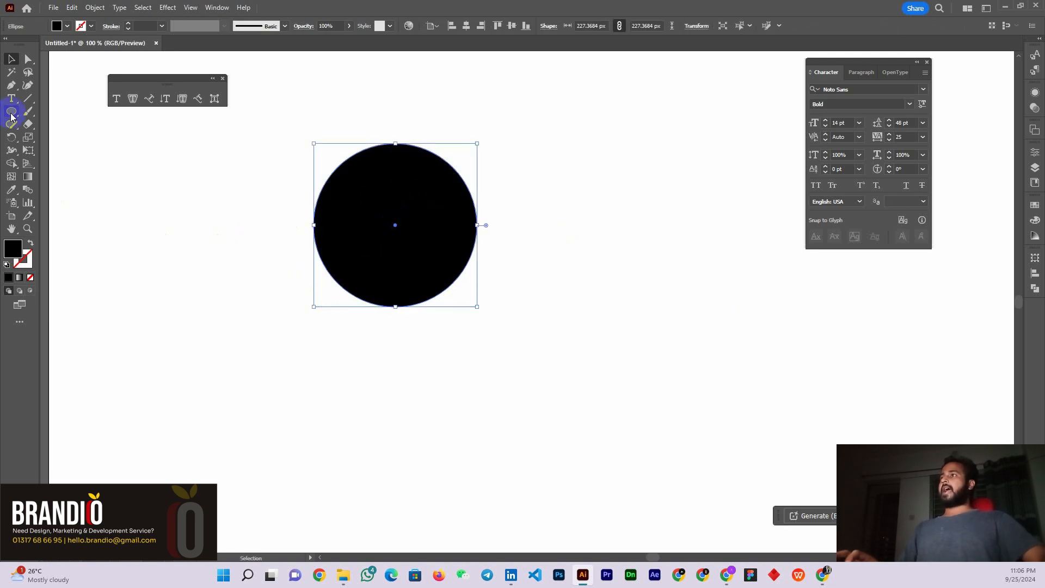
Draw a black rectangle about 430 px wide over the lower half of the circle, starting at its center line
{"action": "left_click_drag", "start_coordinate": [11, 117], "coordinate": [62, 114]}
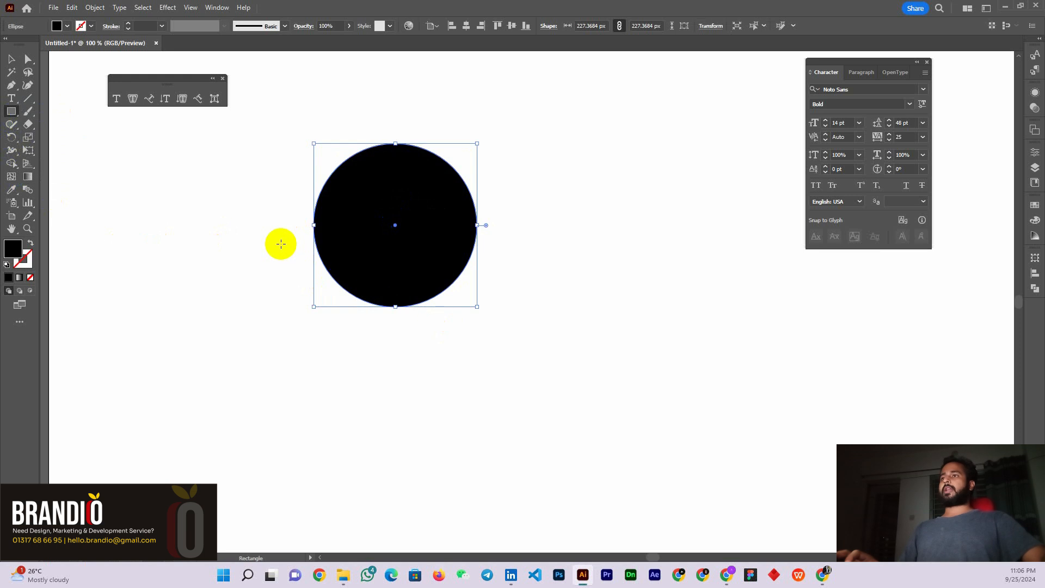
{"action": "mouse_move", "coordinate": [238, 225]}
{"action": "left_mouse_down"}
{"action": "mouse_move", "coordinate": [618, 285]}
{"action": "mouse_move", "coordinate": [583, 343]}
{"action": "mouse_move", "coordinate": [547, 345]}
{"action": "left_mouse_up"}
{"action": "left_click", "coordinate": [12, 58]}
{"action": "left_click", "coordinate": [71, 151]}
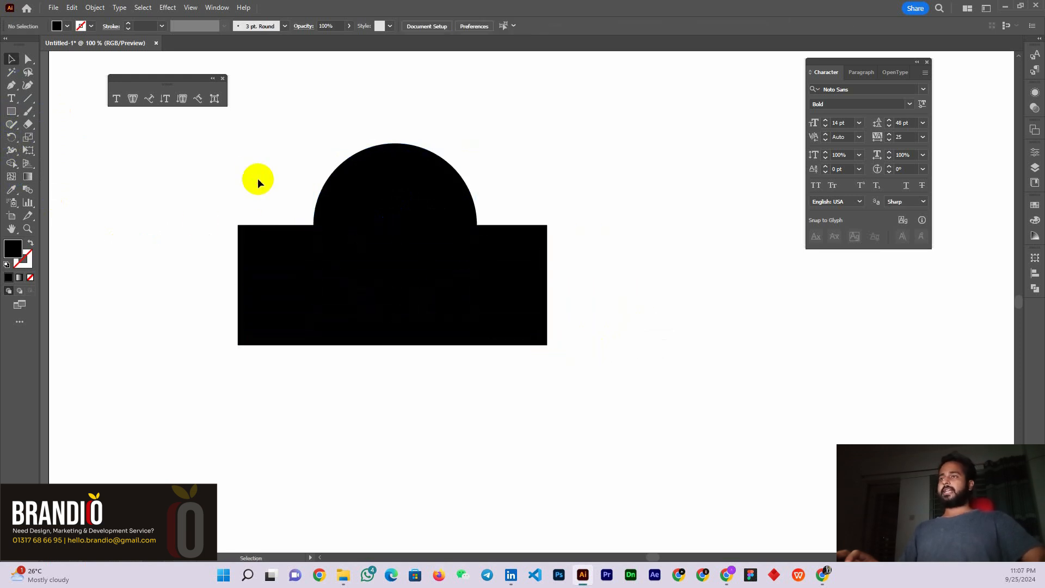
Remove the rectangle and the circle's lower half with the Shape Builder tool, keeping only the upper semicircle
{"action": "left_click_drag", "start_coordinate": [251, 173], "coordinate": [518, 356]}
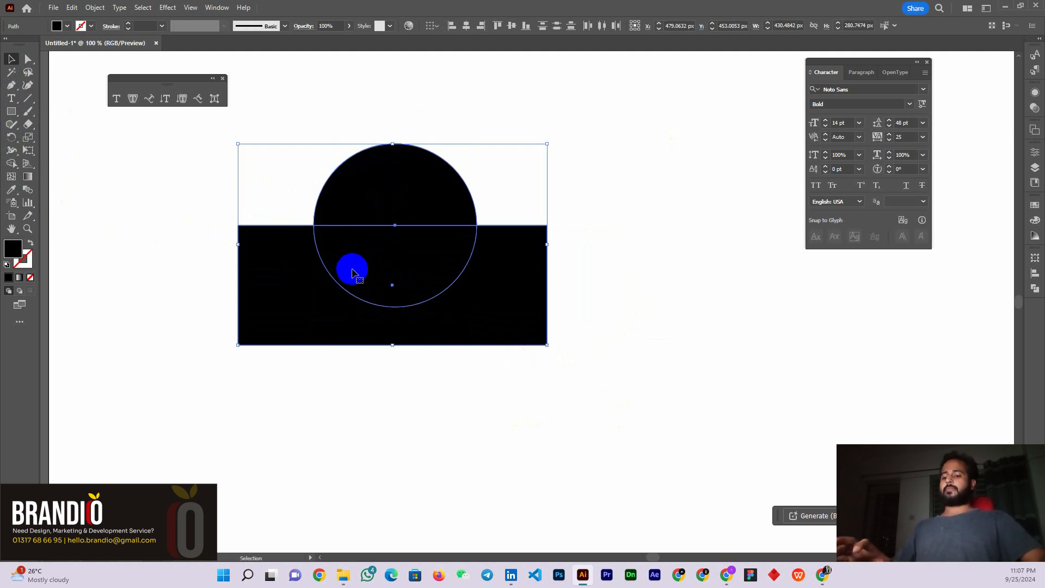
{"action": "key", "text": "shift+m"}
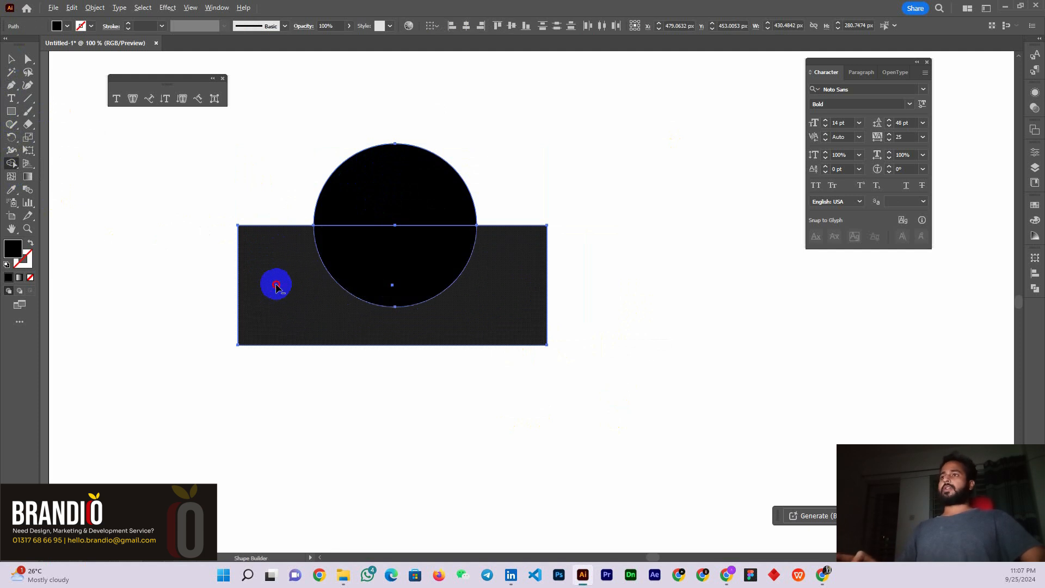
{"action": "mouse_move", "coordinate": [276, 286]}
{"action": "left_mouse_down"}
{"action": "mouse_move", "coordinate": [450, 262]}
{"action": "mouse_move", "coordinate": [566, 272]}
{"action": "left_mouse_up"}
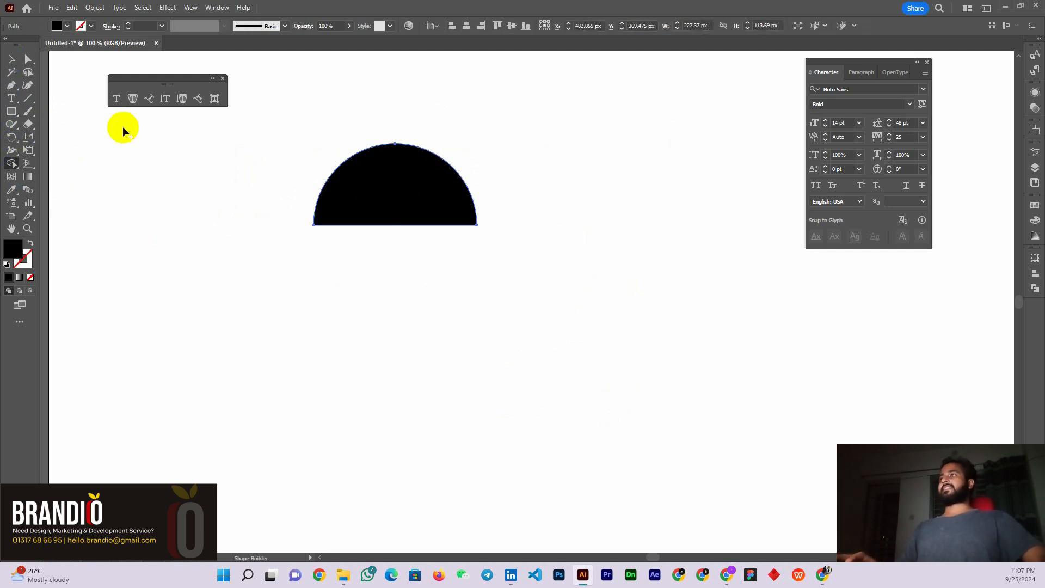
Duplicate the semicircle below itself, turn the copy upside down, and fit it against the original to form a full circle
{"action": "left_click", "coordinate": [12, 58]}
{"action": "left_click", "coordinate": [415, 197]}
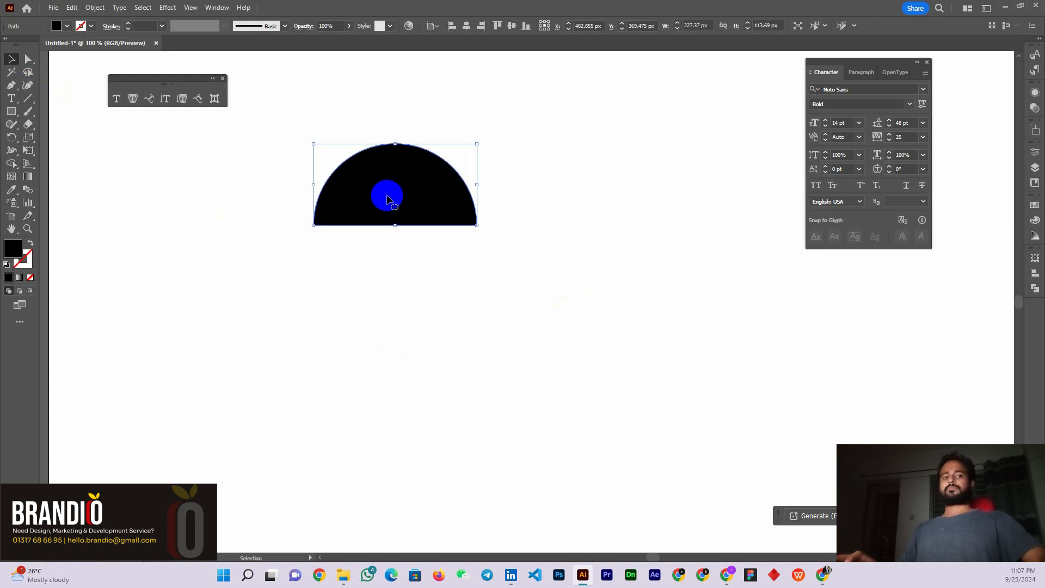
{"action": "left_click_drag", "start_coordinate": [397, 198], "coordinate": [396, 267]}
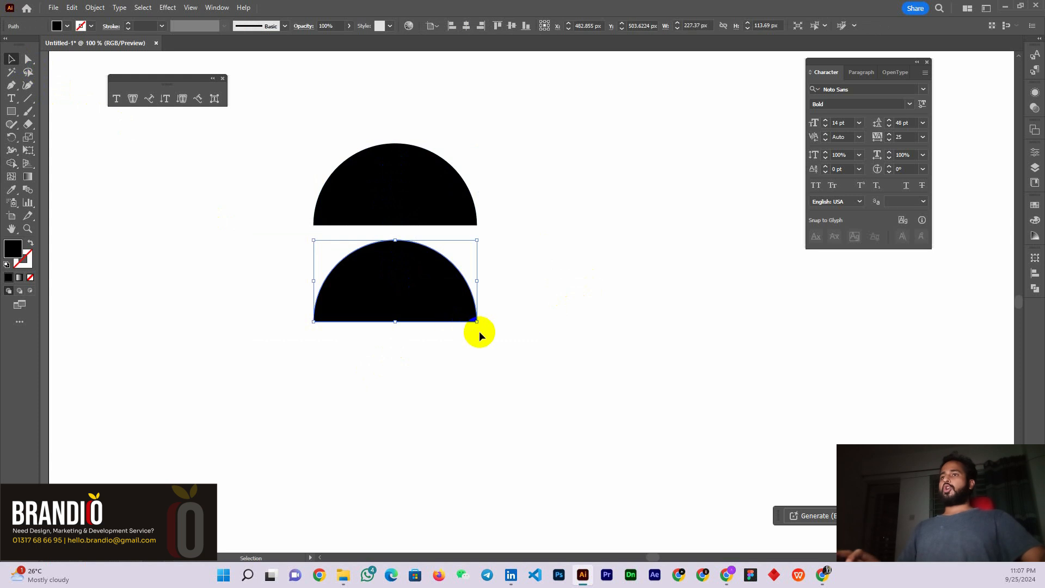
{"action": "left_click_drag", "start_coordinate": [480, 330], "coordinate": [302, 246]}
{"action": "left_click", "coordinate": [387, 381]}
{"action": "left_click_drag", "start_coordinate": [409, 307], "coordinate": [408, 294]}
Select both semicircles together and then each half individually to examine them as separate shapes
{"action": "left_click", "coordinate": [574, 262]}
{"action": "left_click_drag", "start_coordinate": [513, 159], "coordinate": [296, 363]}
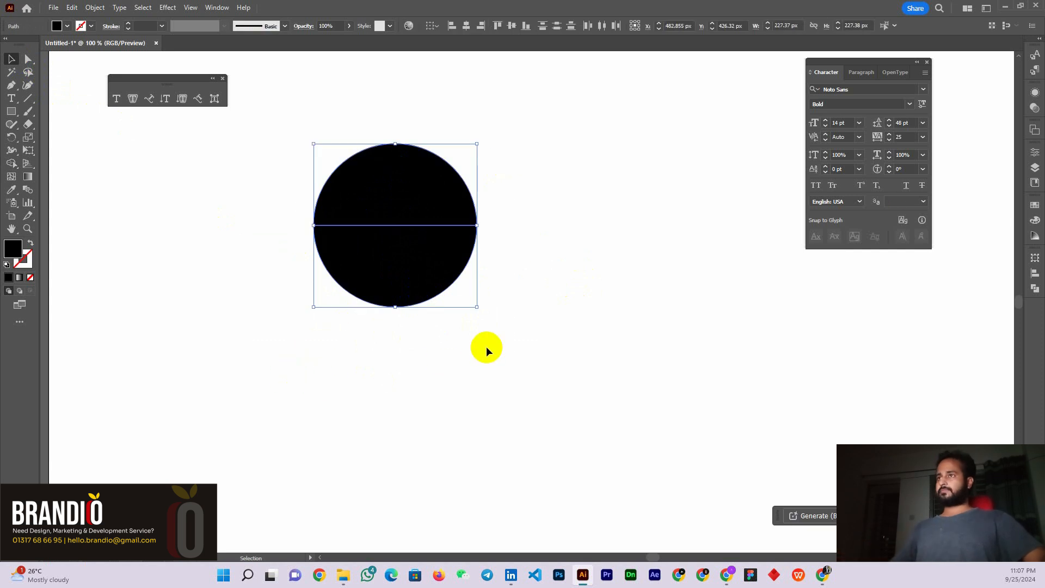
{"action": "left_click", "coordinate": [488, 349]}
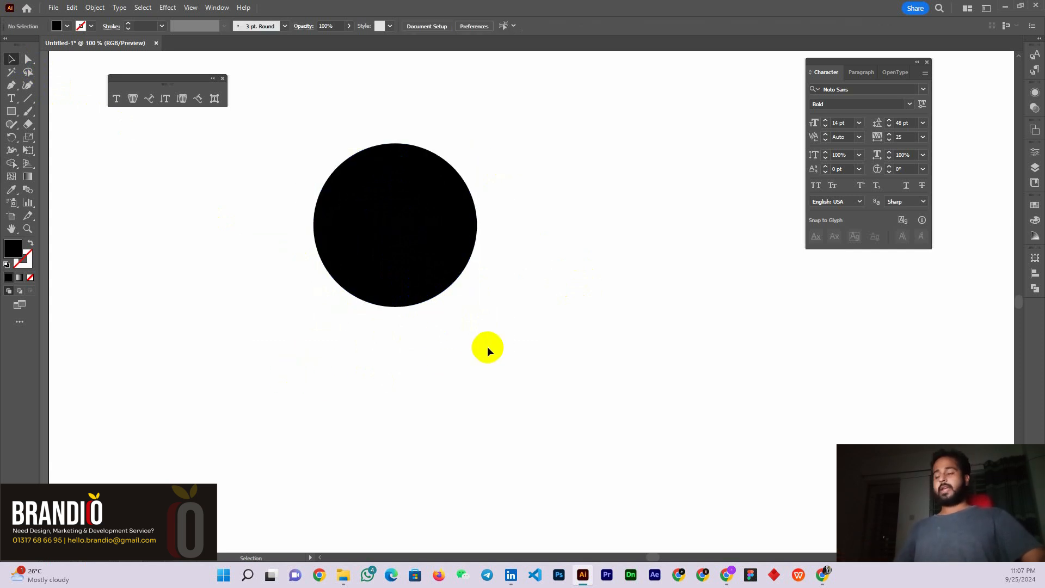
{"action": "left_click", "coordinate": [394, 256]}
{"action": "left_click", "coordinate": [387, 185]}
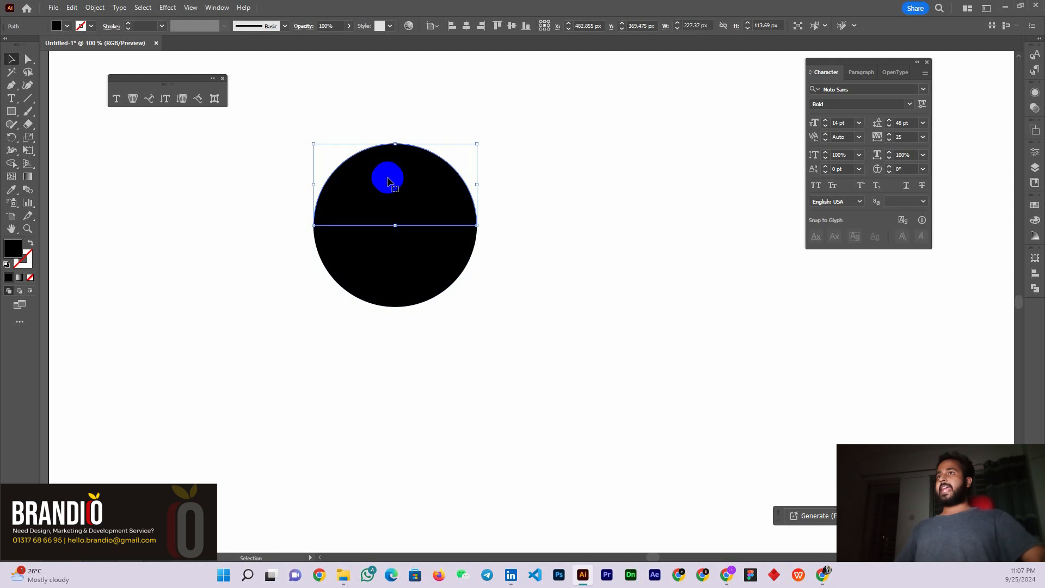
Examine the upper and lower halves of the circle one at a time as separate objects
{"action": "left_click", "coordinate": [387, 269]}
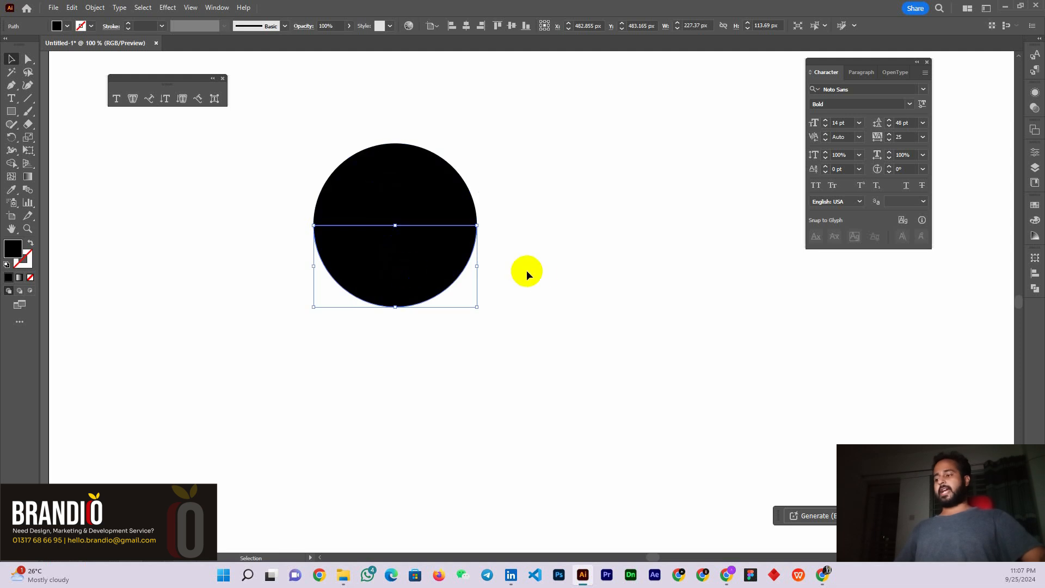
{"action": "left_click", "coordinate": [549, 272]}
{"action": "left_click", "coordinate": [366, 176]}
{"action": "left_click", "coordinate": [376, 252]}
{"action": "left_click", "coordinate": [670, 281]}
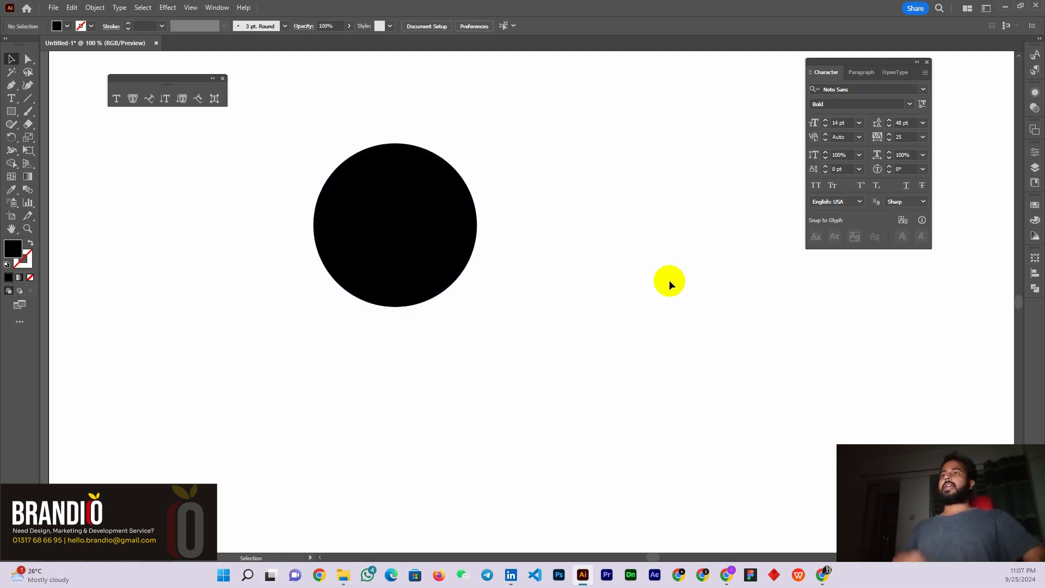
Remove the fill from both semicircles and give them a black 4 pt stroke
{"action": "left_click_drag", "start_coordinate": [500, 145], "coordinate": [320, 346]}
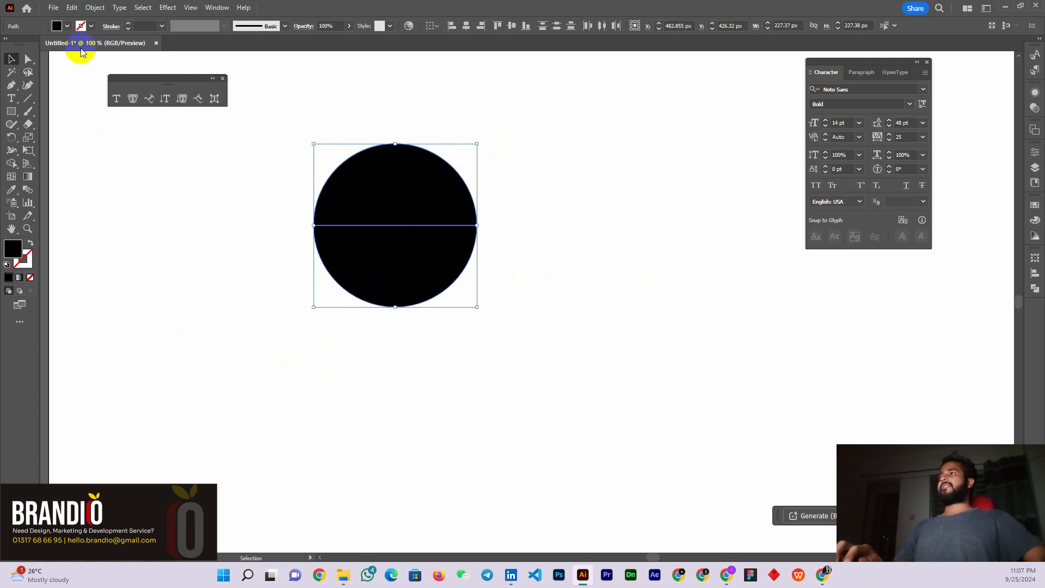
{"action": "left_click", "coordinate": [68, 26]}
{"action": "left_click", "coordinate": [7, 46]}
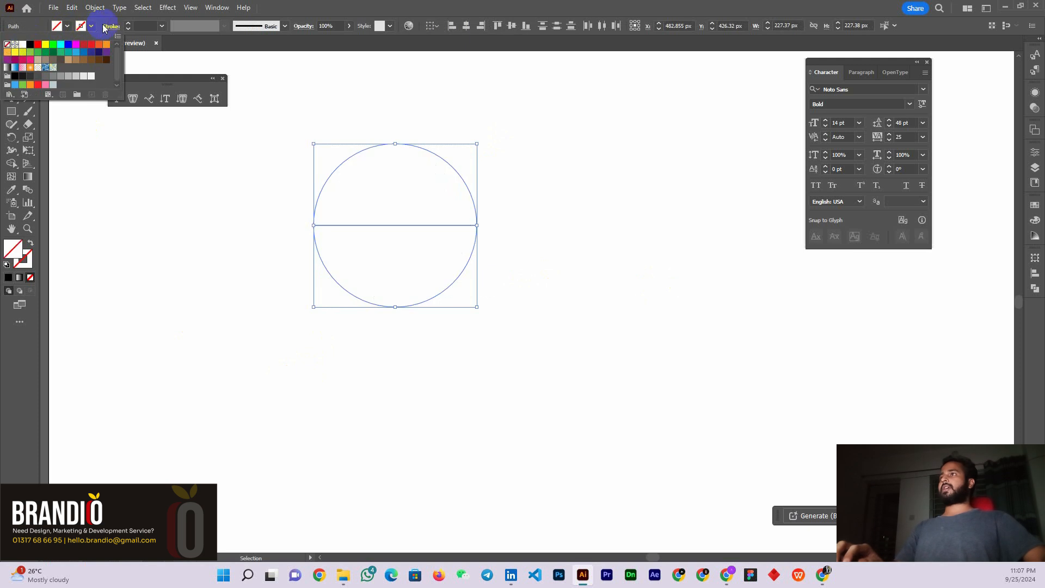
{"action": "left_click", "coordinate": [129, 23]}
{"action": "left_click", "coordinate": [128, 24]}
{"action": "left_click", "coordinate": [128, 23]}
{"action": "left_click", "coordinate": [128, 23]}
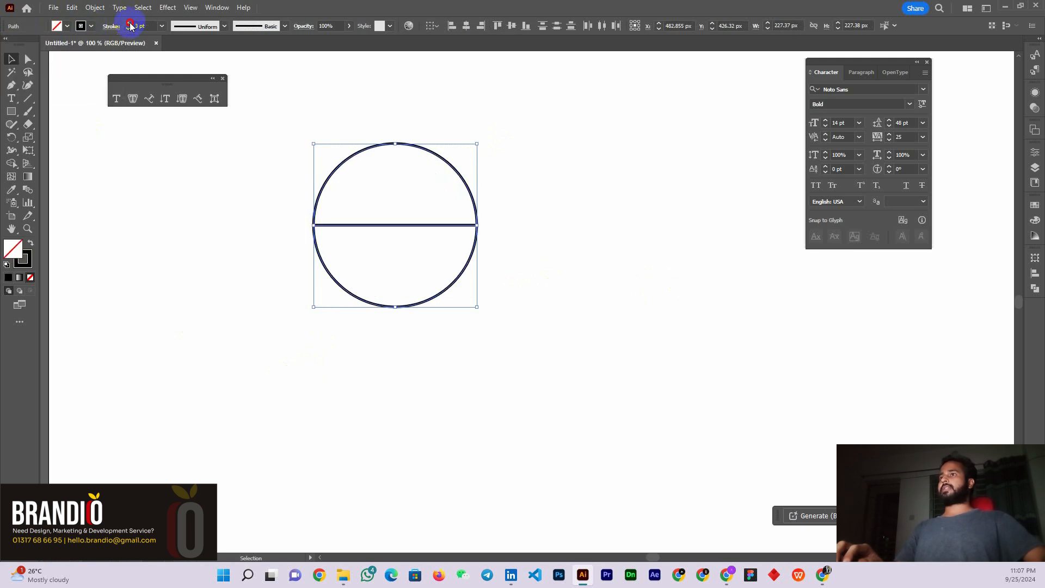
{"action": "left_click", "coordinate": [129, 23]}
{"action": "left_click", "coordinate": [161, 228]}
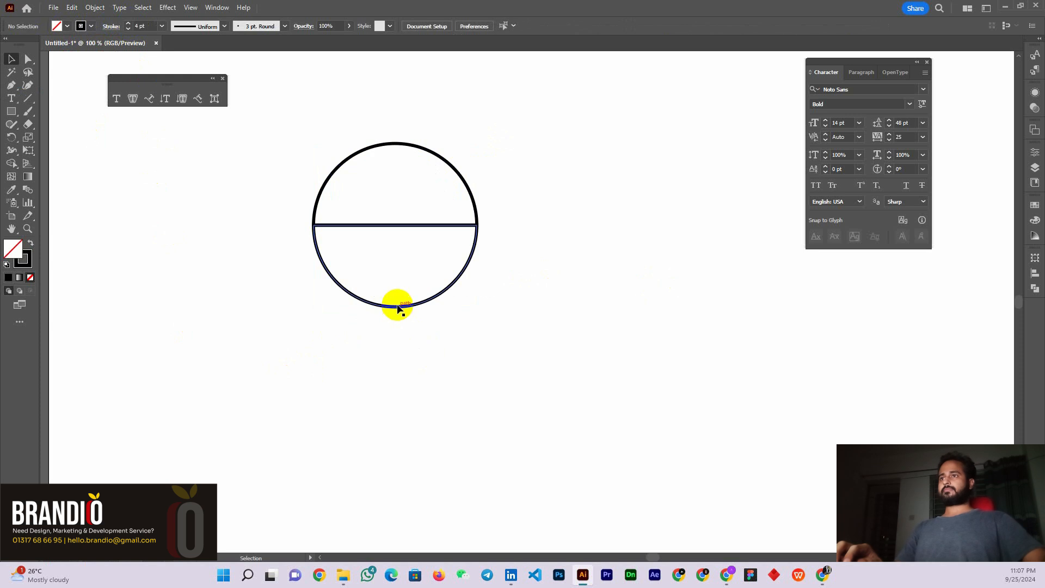
Move the lower semicircle slightly downward, leaving a narrow gap beneath the upper one
{"action": "left_click_drag", "start_coordinate": [395, 308], "coordinate": [395, 318]}
{"action": "left_click", "coordinate": [537, 309]}
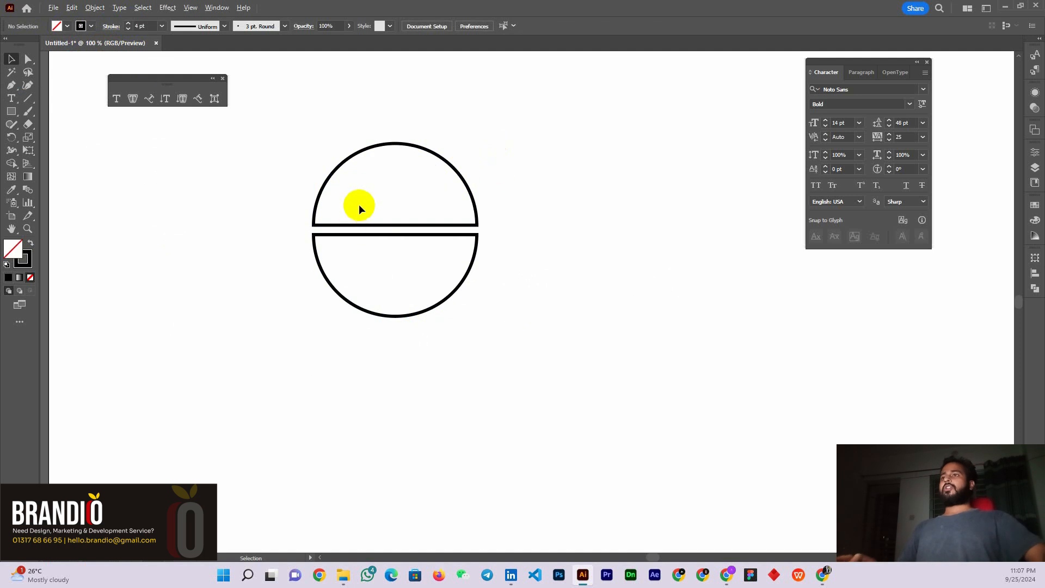
{"action": "scroll", "coordinate": [365, 206], "scroll_direction": "up", "scroll_amount": 2}
{"action": "scroll", "coordinate": [448, 238], "scroll_direction": "up", "scroll_amount": 1}
{"action": "scroll", "coordinate": [235, 240], "scroll_direction": "down", "scroll_amount": 1}
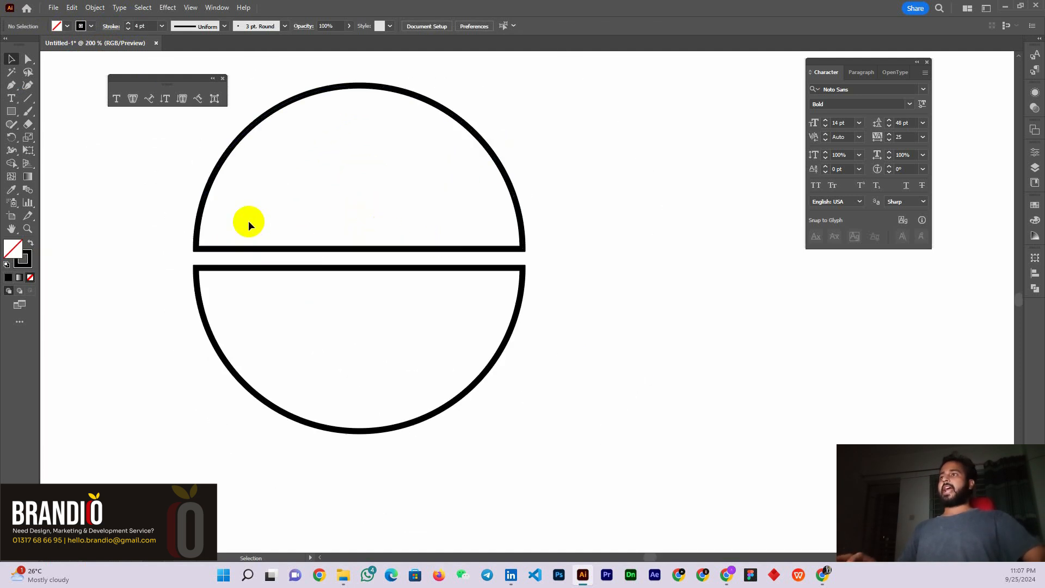
{"action": "scroll", "coordinate": [223, 226], "scroll_direction": "up", "scroll_amount": 1}
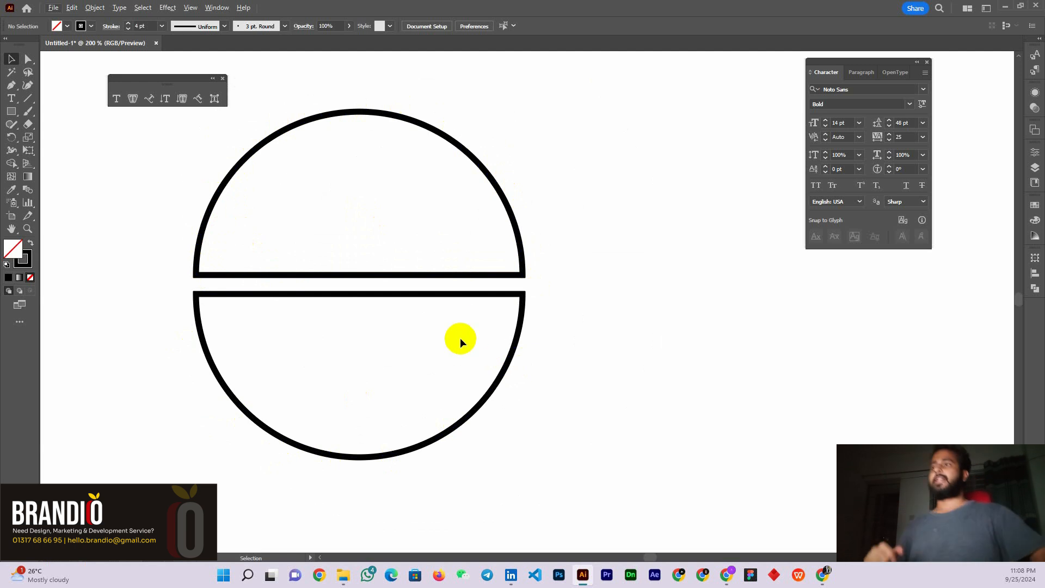
Try deleting the upper semicircle's right corner anchor with the Direct Selection tool, and undo the deletion
{"action": "left_click", "coordinate": [310, 275]}
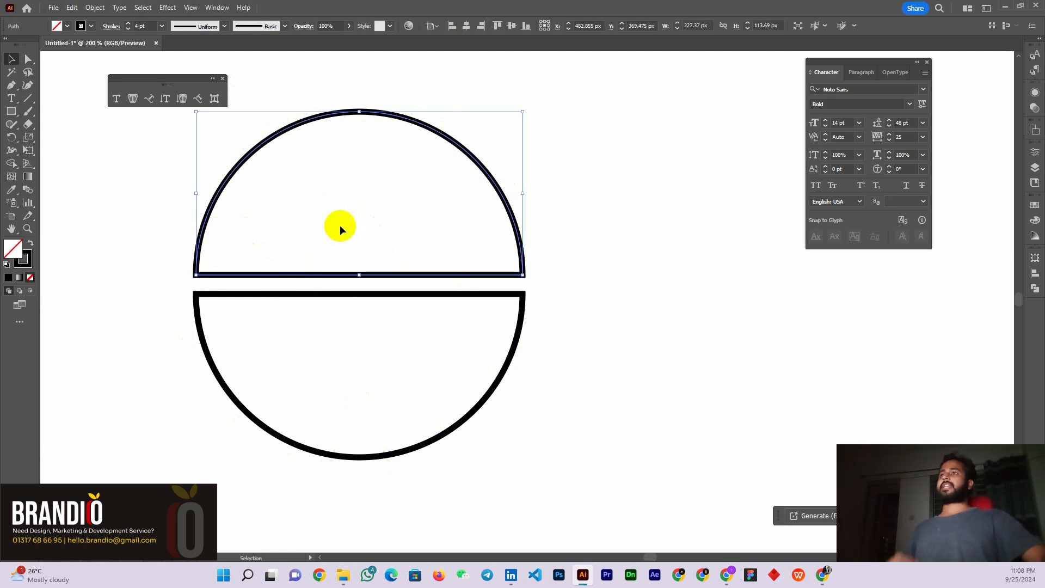
{"action": "left_click", "coordinate": [354, 215]}
{"action": "scroll", "coordinate": [364, 194], "scroll_direction": "down", "scroll_amount": 1}
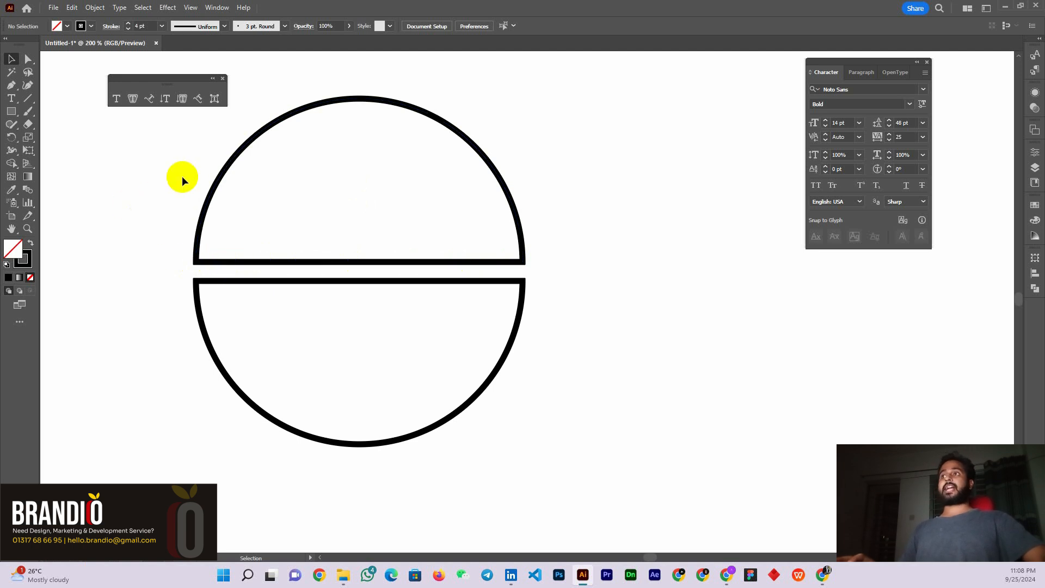
{"action": "left_click_drag", "start_coordinate": [177, 145], "coordinate": [256, 196]}
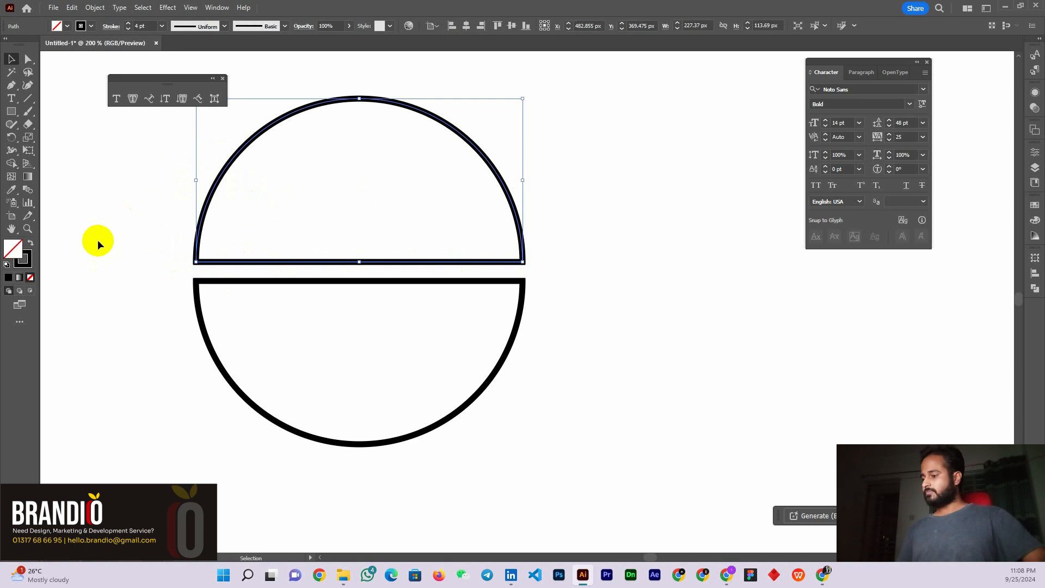
{"action": "left_click", "coordinate": [29, 59]}
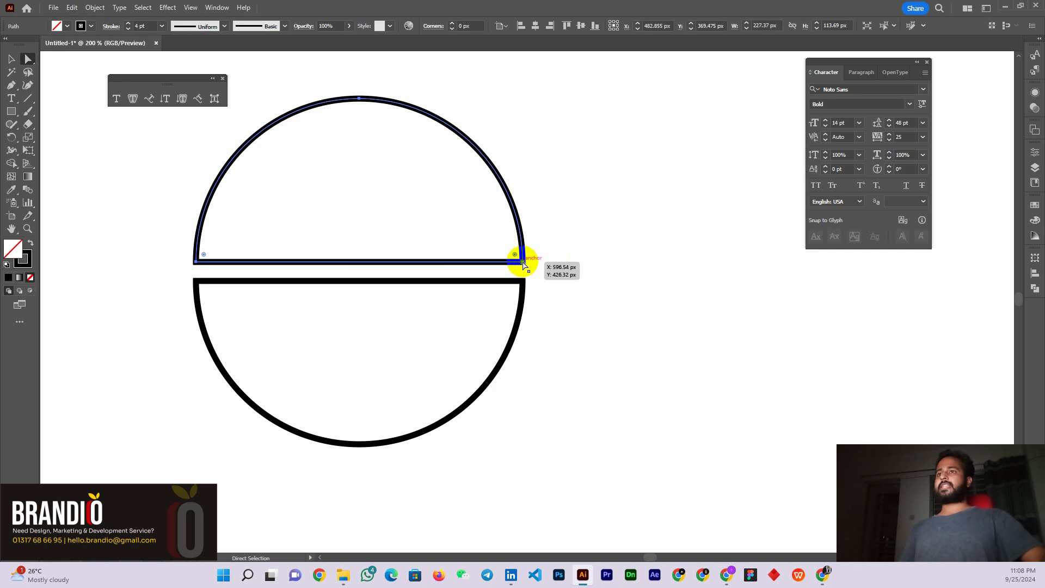
{"action": "left_click", "coordinate": [523, 262]}
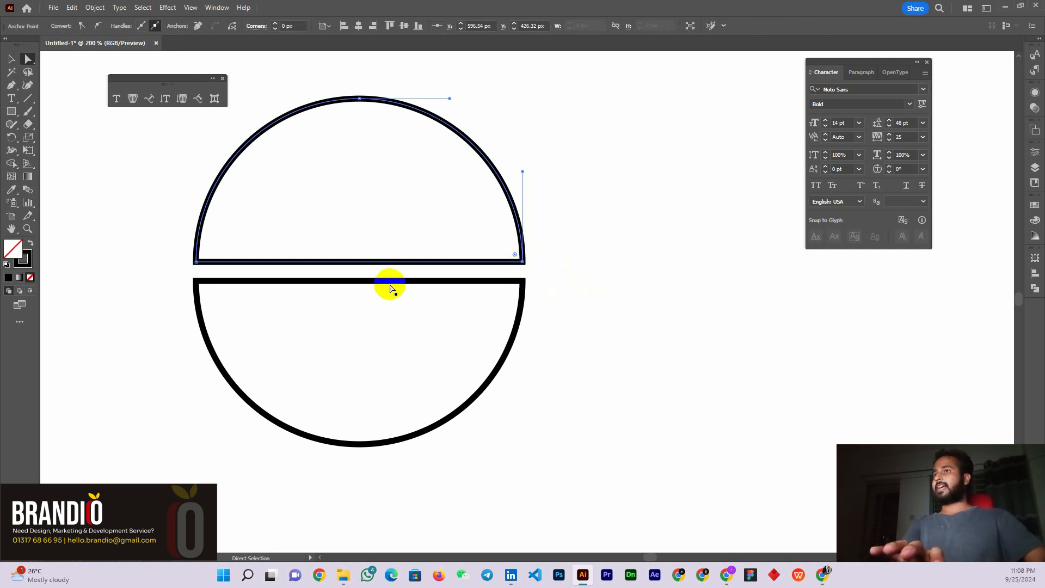
{"action": "key", "text": "Delete"}
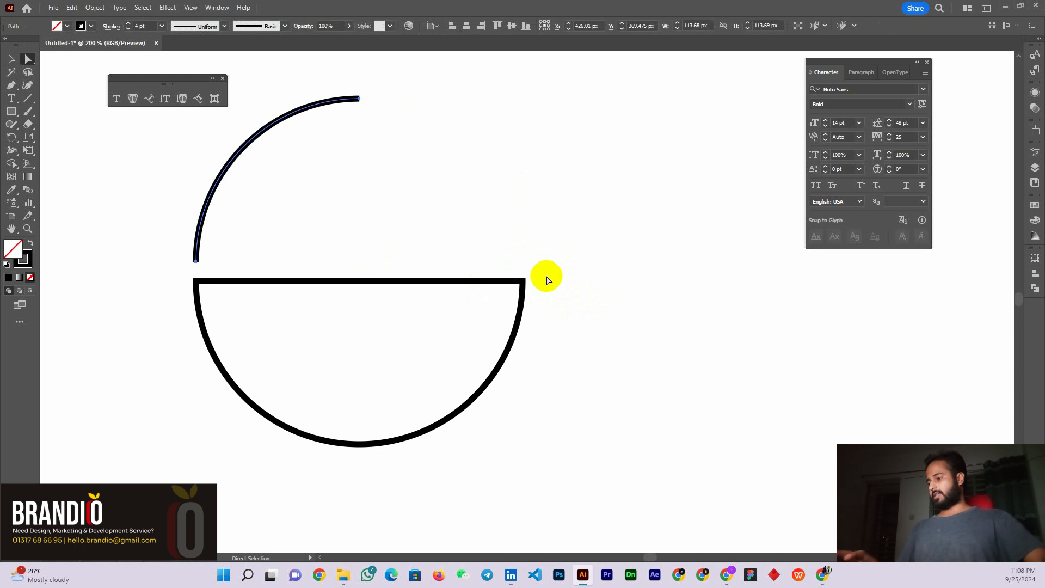
{"action": "key", "text": "ctrl+z"}
{"action": "left_click", "coordinate": [11, 58]}
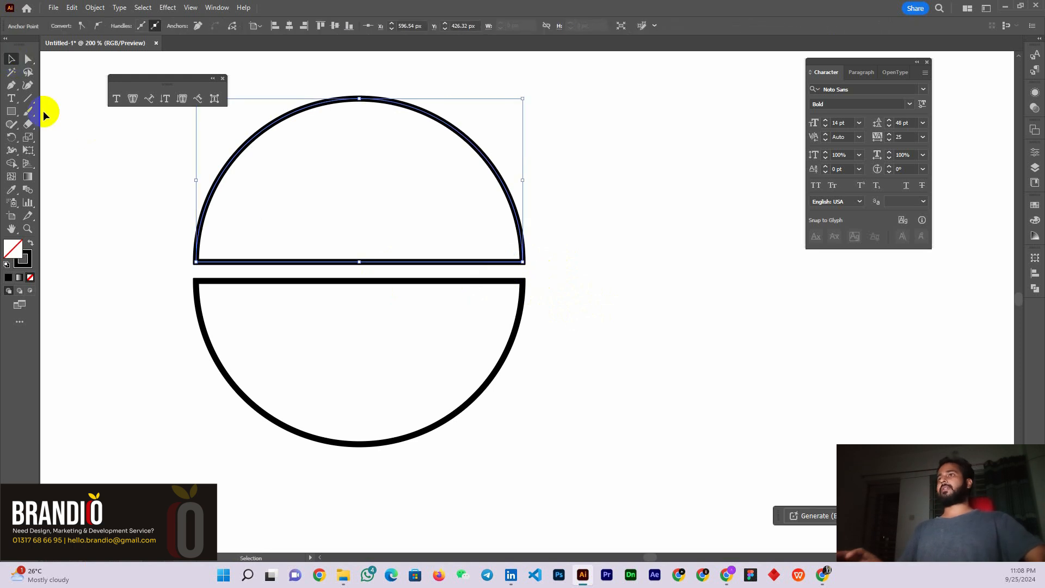
{"action": "left_click", "coordinate": [92, 150]}
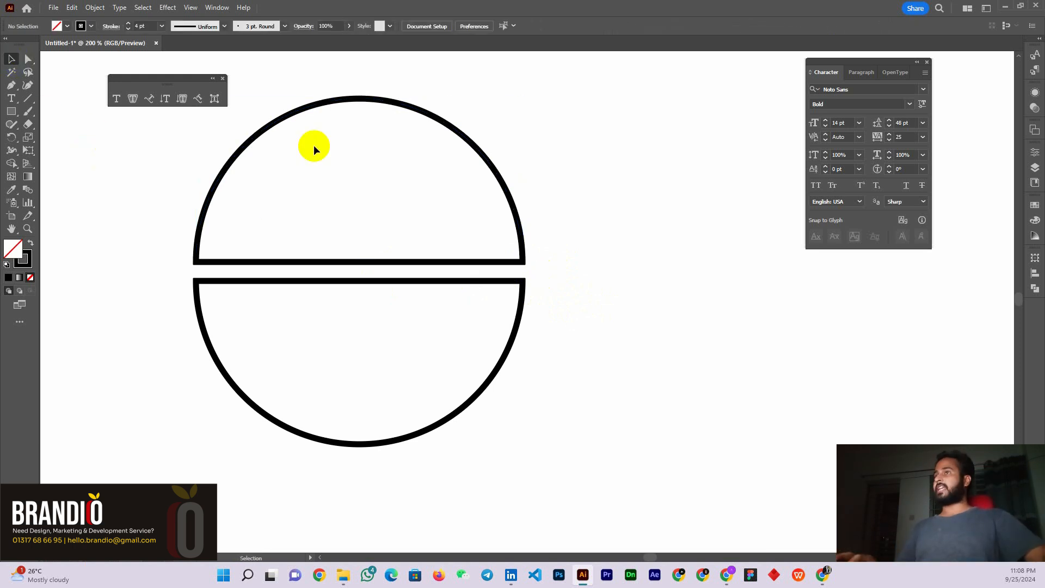
{"action": "scroll", "coordinate": [362, 184], "scroll_direction": "down", "scroll_amount": 1}
{"action": "scroll", "coordinate": [362, 184], "scroll_direction": "up", "scroll_amount": 1}
{"action": "scroll", "coordinate": [364, 185], "scroll_direction": "down", "scroll_amount": 1}
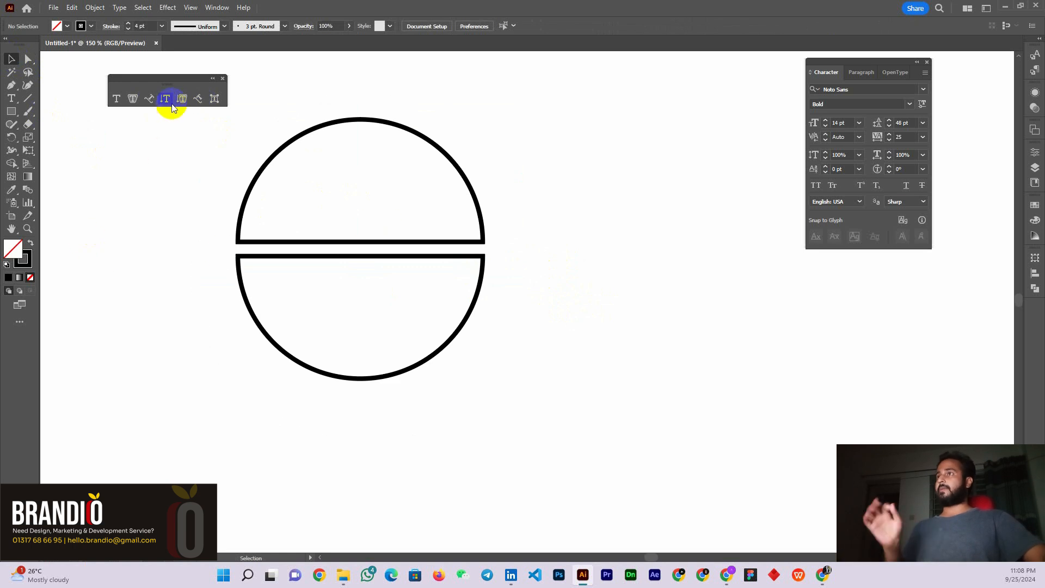
{"action": "scroll", "coordinate": [318, 259], "scroll_direction": "up", "scroll_amount": 2}
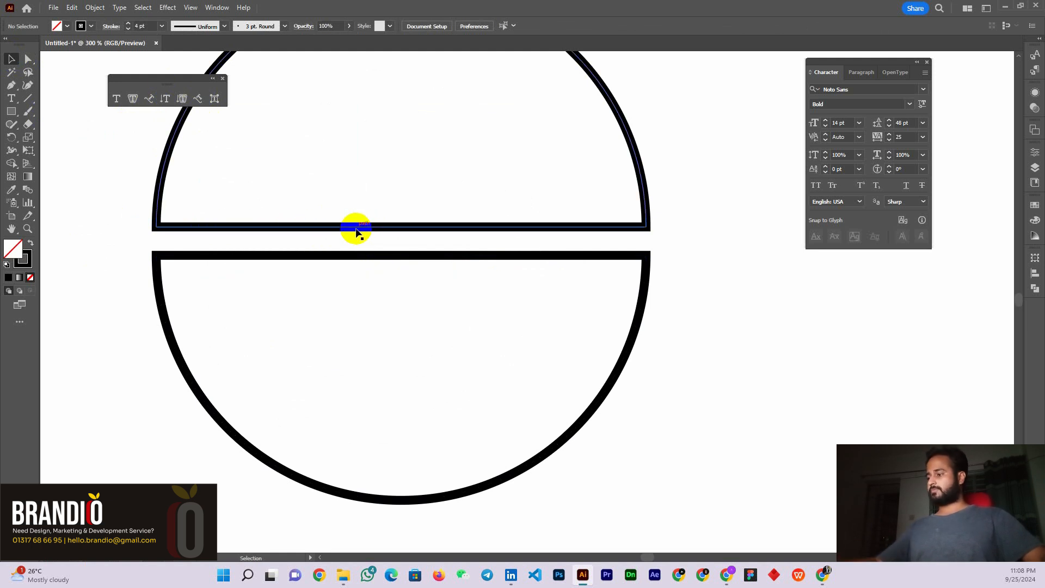
{"action": "scroll", "coordinate": [357, 233], "scroll_direction": "down", "scroll_amount": 4}
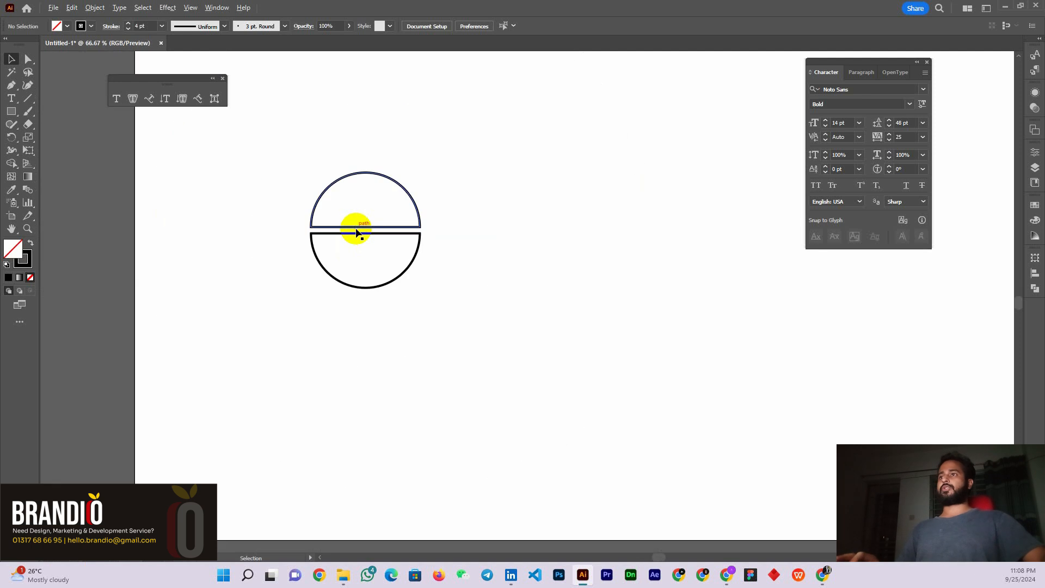
{"action": "scroll", "coordinate": [355, 232], "scroll_direction": "up", "scroll_amount": 2}
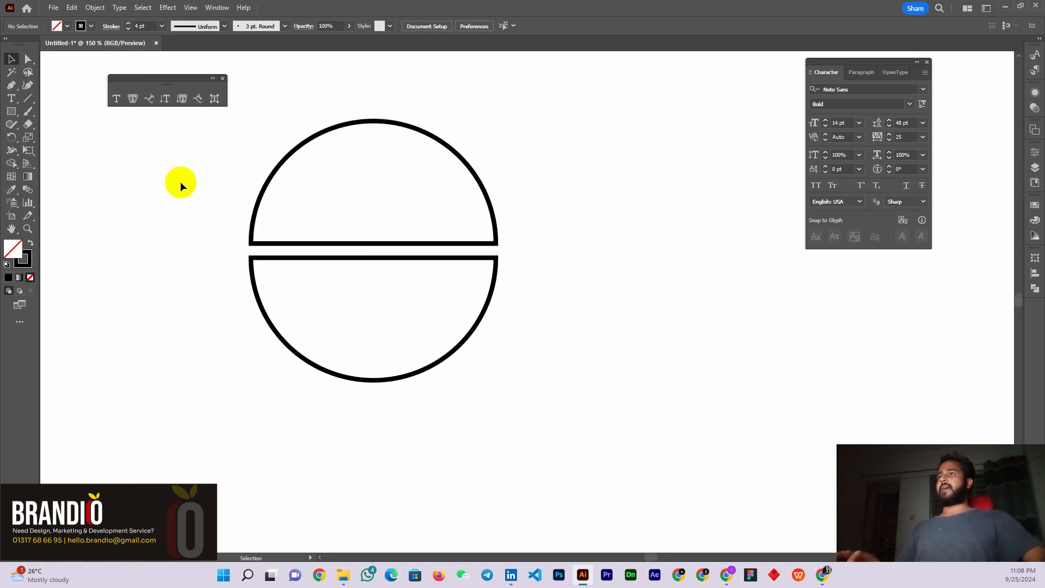
Place placeholder text along the upper semicircle with the Type on a Path tool, starting near its left corner
{"action": "left_click", "coordinate": [346, 130]}
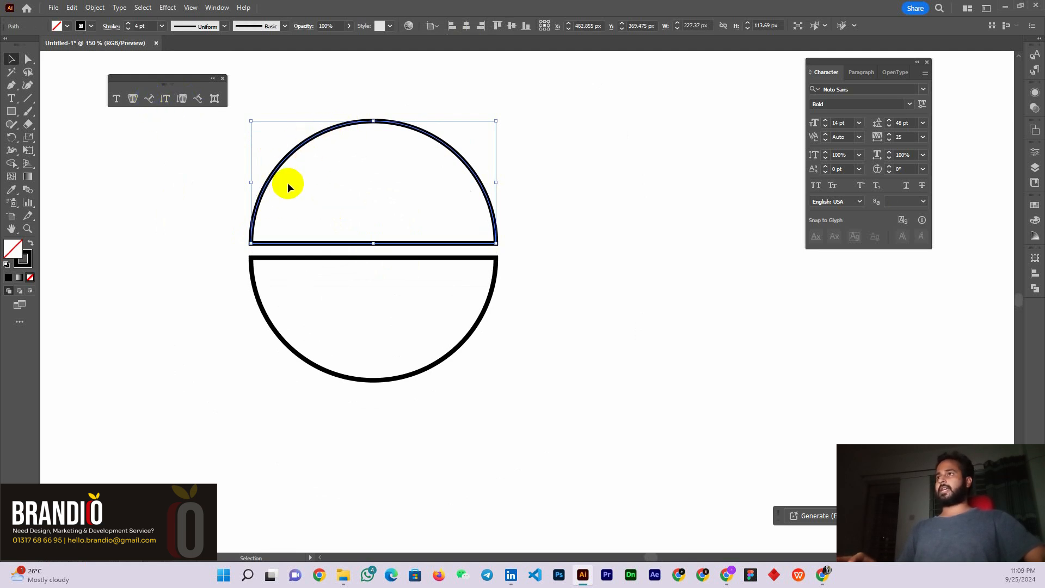
{"action": "left_click", "coordinate": [150, 100]}
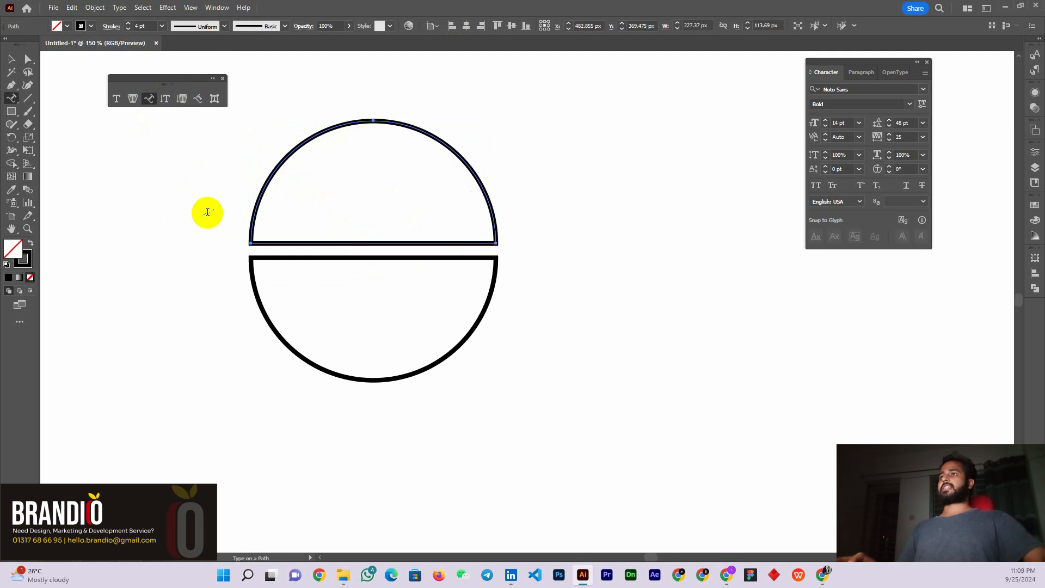
{"action": "left_click", "coordinate": [252, 232]}
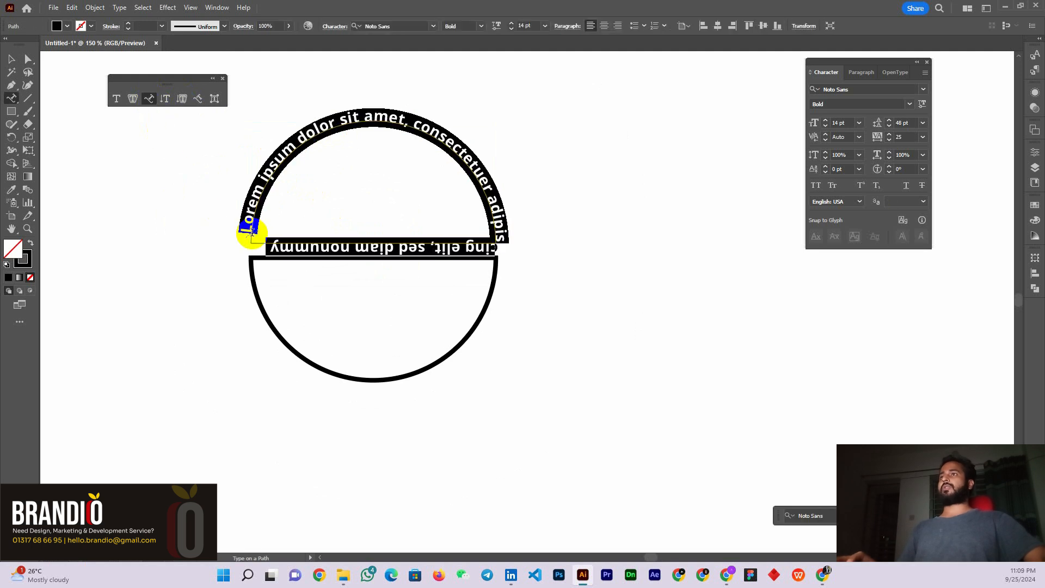
{"action": "left_click", "coordinate": [13, 60]}
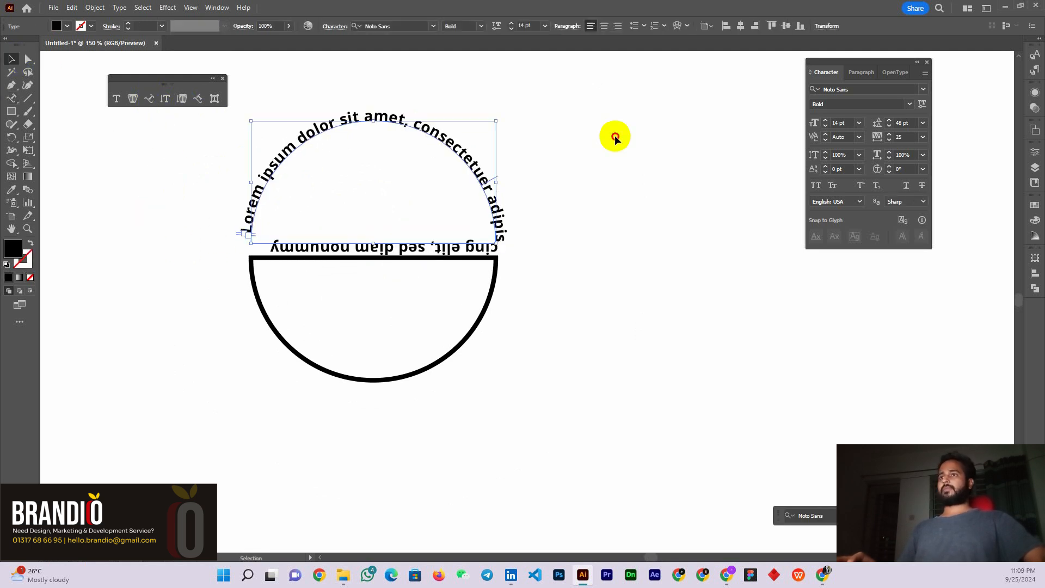
{"action": "left_click", "coordinate": [364, 248]}
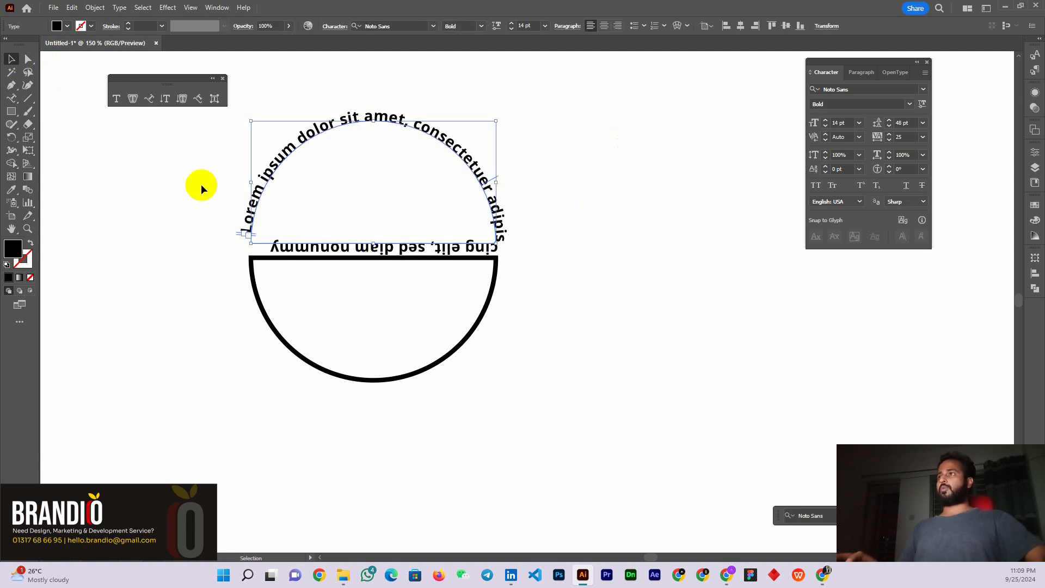
Replace all of the placeholder text on the upper semicircle with "Innovation Starts Here"
{"action": "left_click", "coordinate": [121, 98]}
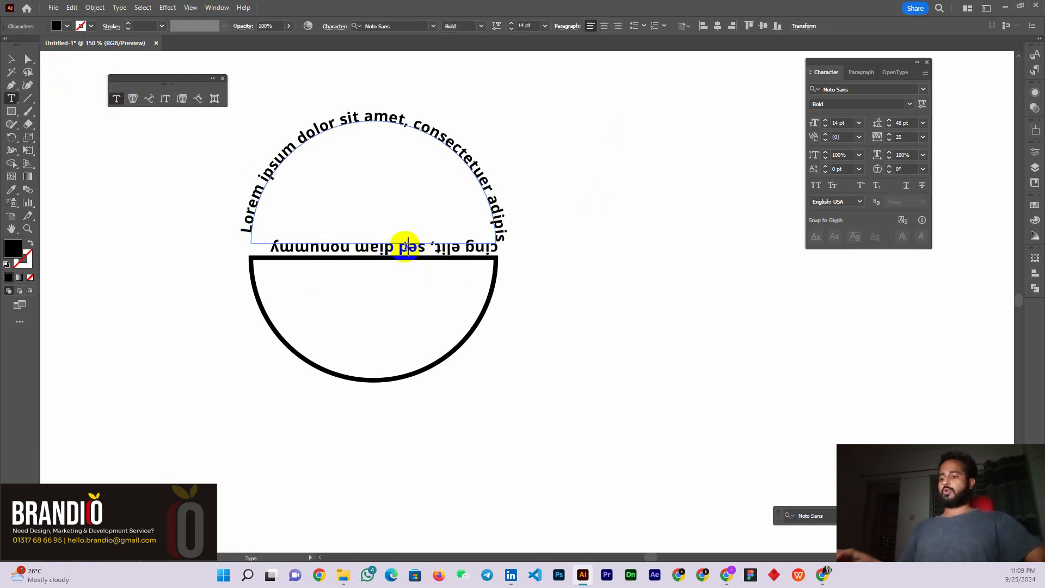
{"action": "triple_click", "coordinate": [405, 248]}
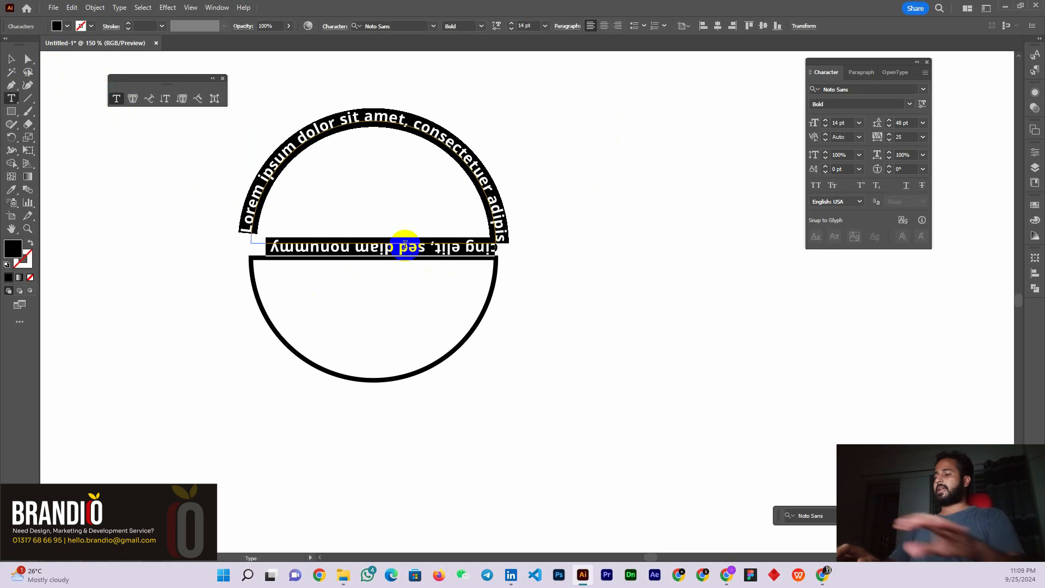
{"action": "type", "text": "In"}
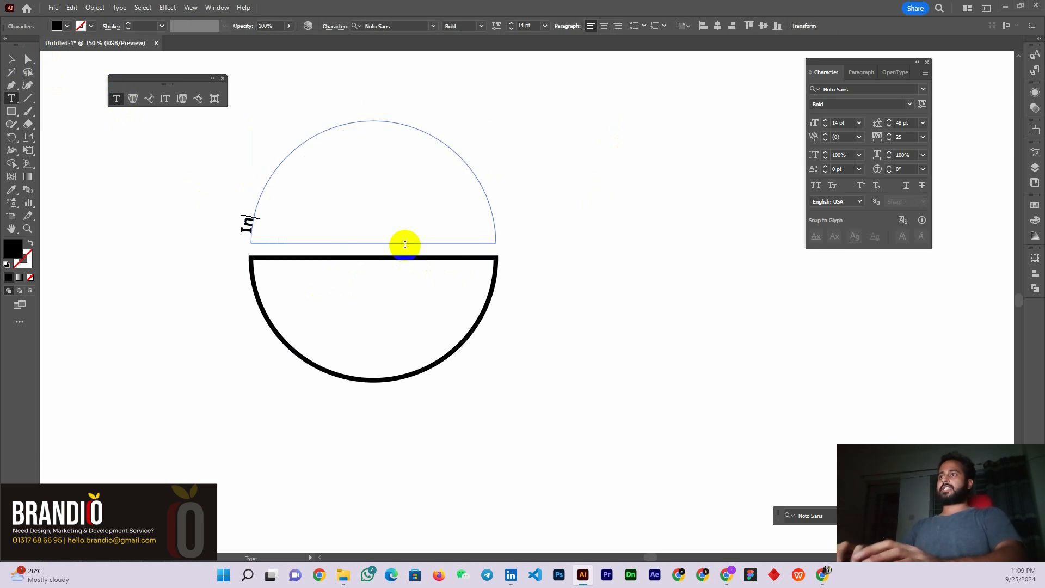
{"action": "type", "text": "novation St"}
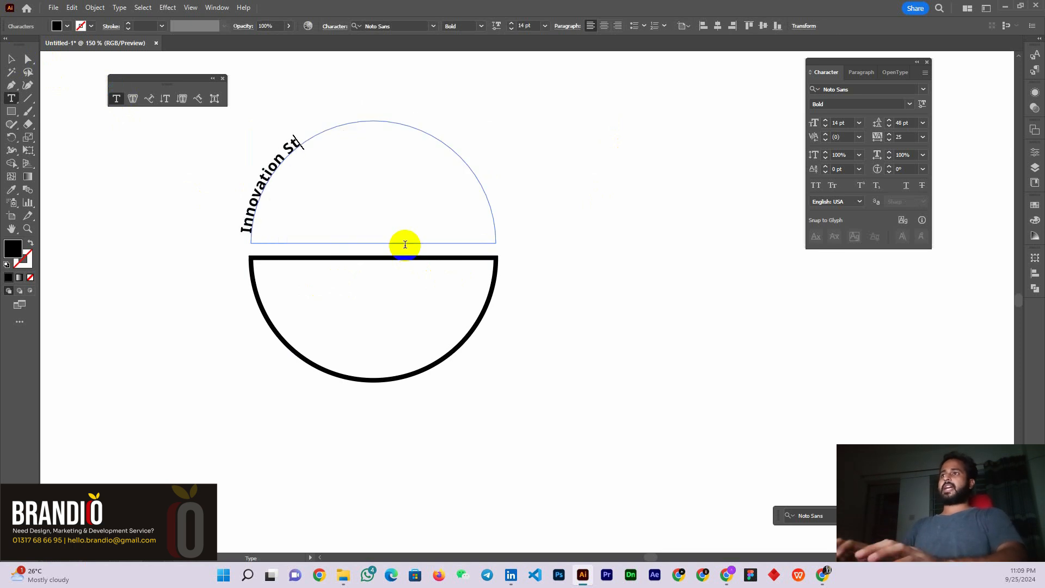
{"action": "type", "text": "arts "}
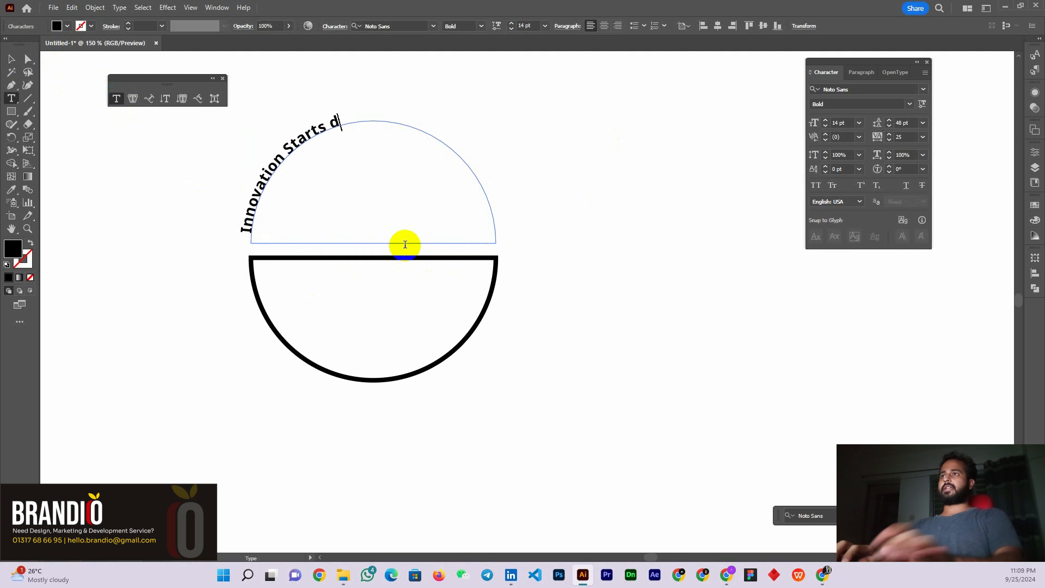
{"action": "type", "text": "H"}
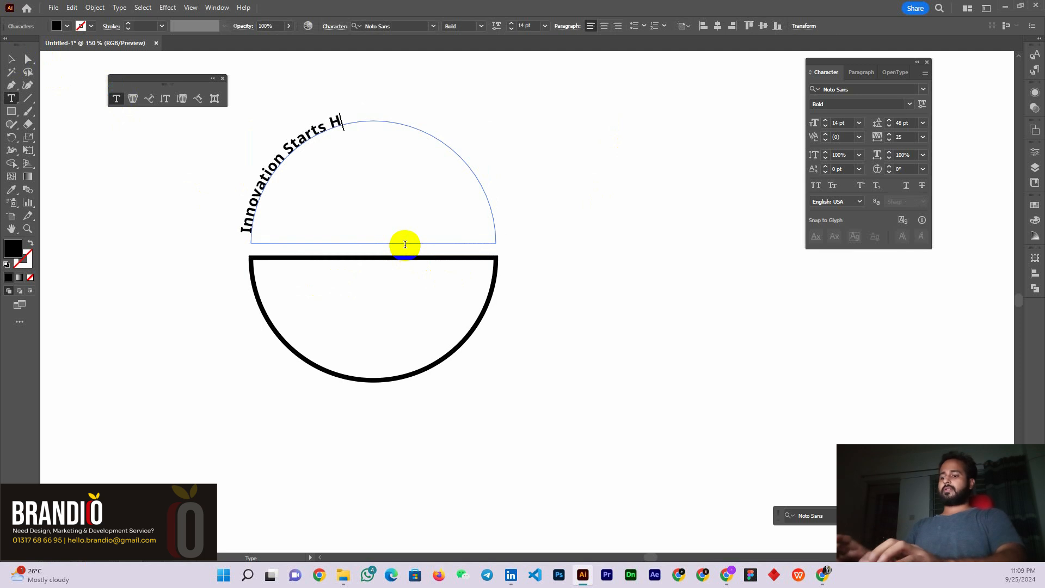
{"action": "type", "text": "ere"}
{"action": "left_click", "coordinate": [11, 59]}
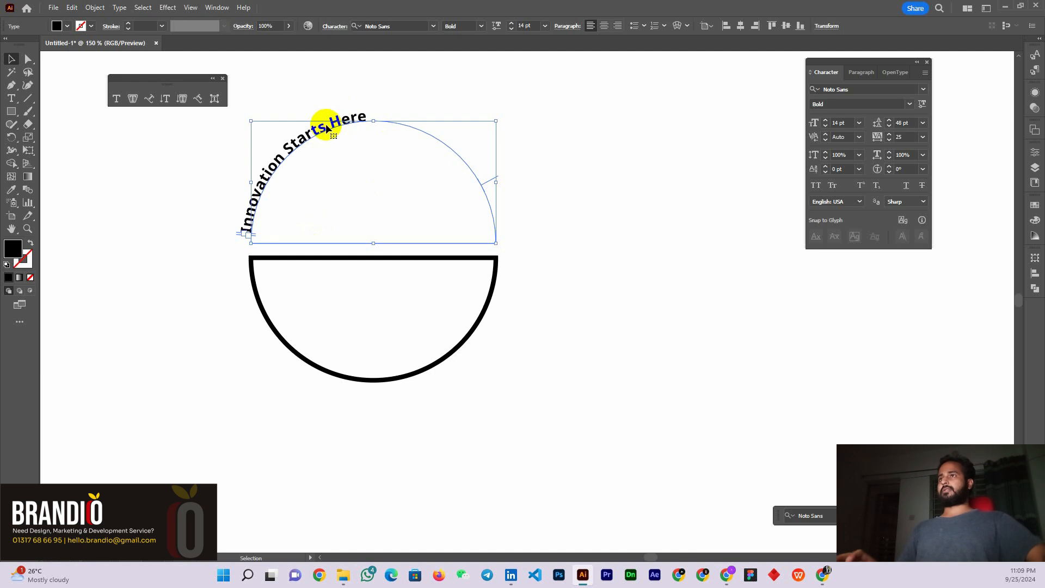
{"action": "scroll", "coordinate": [326, 127], "scroll_direction": "down", "scroll_amount": 3}
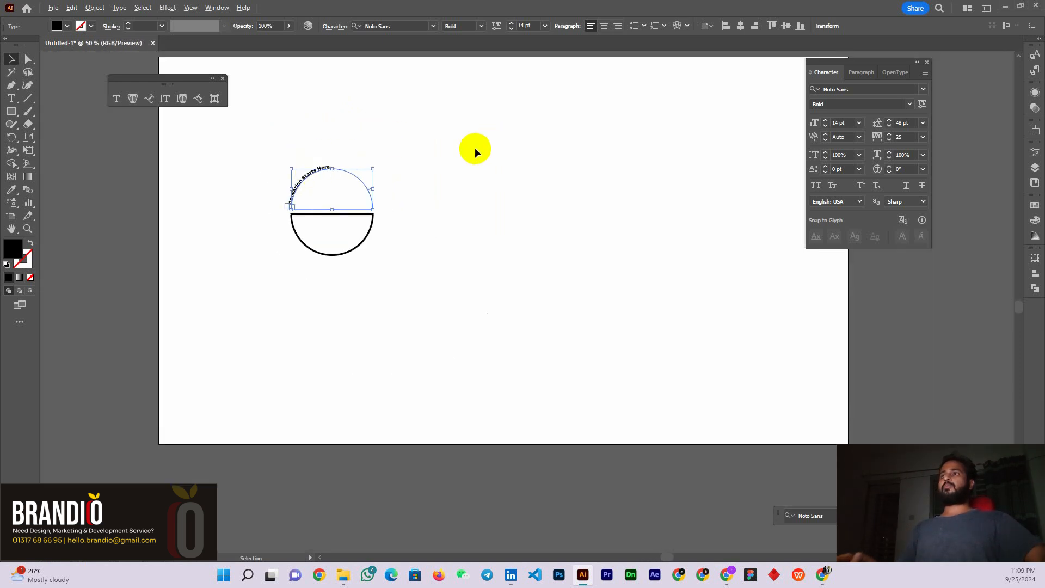
{"action": "scroll", "coordinate": [524, 185], "scroll_direction": "up", "scroll_amount": 2}
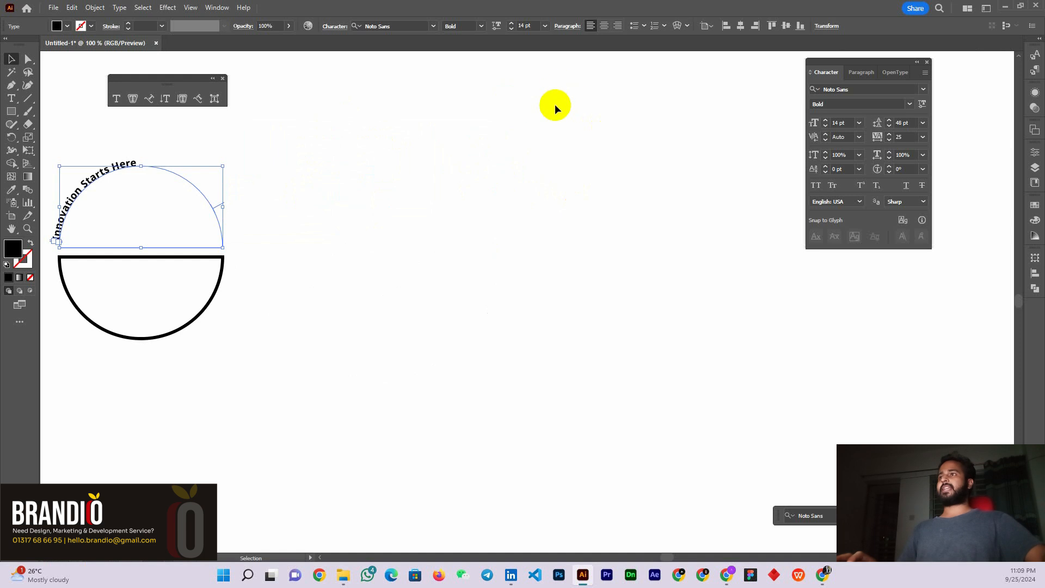
Create a wide area-type block of placeholder text in the empty space right of the semicircles with the Type tool
{"action": "left_click", "coordinate": [361, 192]}
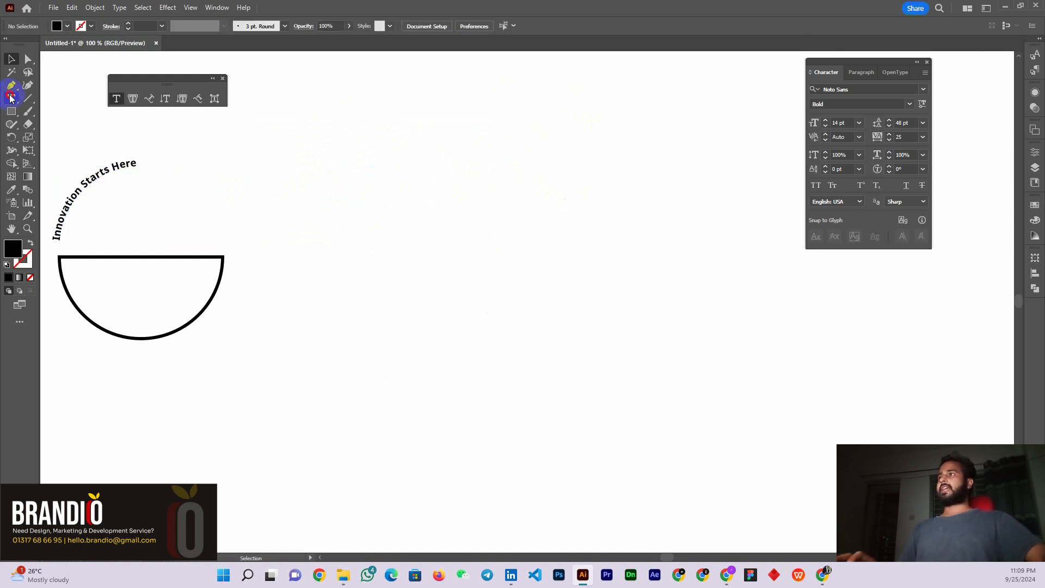
{"action": "left_click", "coordinate": [11, 98]}
{"action": "left_click_drag", "start_coordinate": [389, 152], "coordinate": [677, 324]}
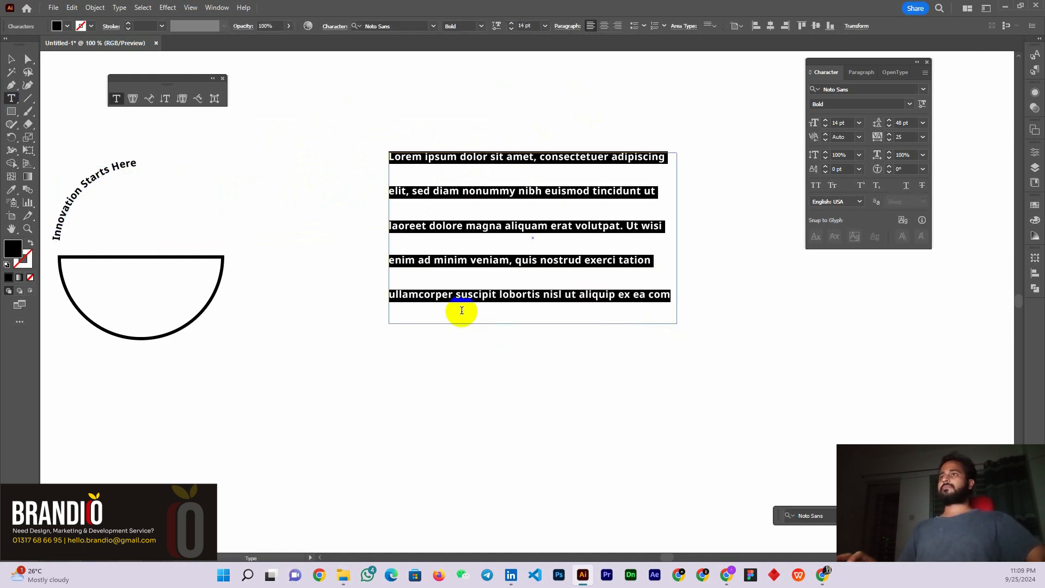
{"action": "left_click", "coordinate": [13, 58]}
{"action": "left_click", "coordinate": [582, 126]}
{"action": "scroll", "coordinate": [574, 195], "scroll_direction": "up", "scroll_amount": 1}
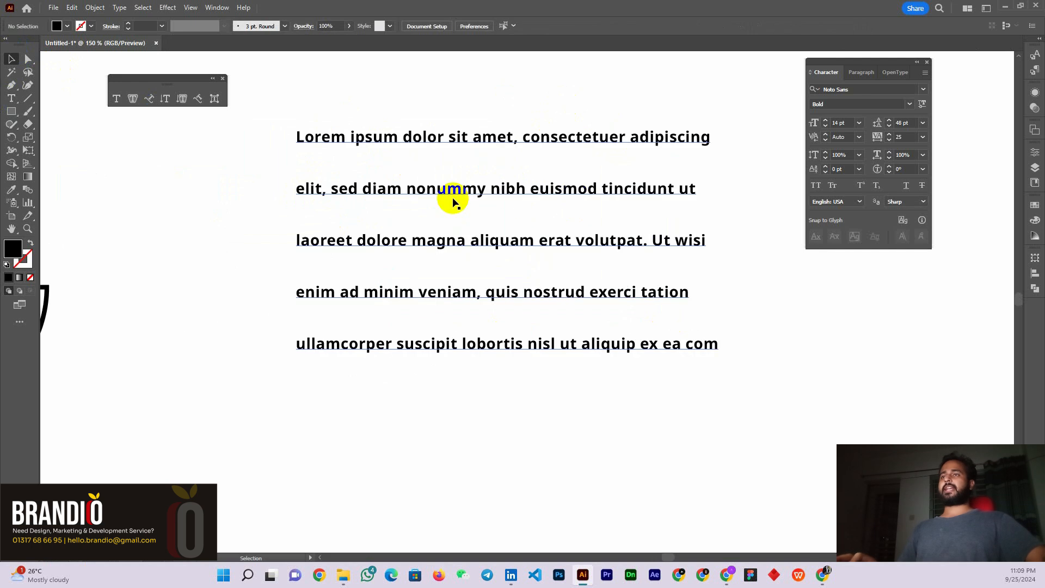
{"action": "scroll", "coordinate": [454, 203], "scroll_direction": "down", "scroll_amount": 1}
Try centre and right alignment on the placeholder paragraph, ending on left alignment
{"action": "left_click", "coordinate": [485, 224]}
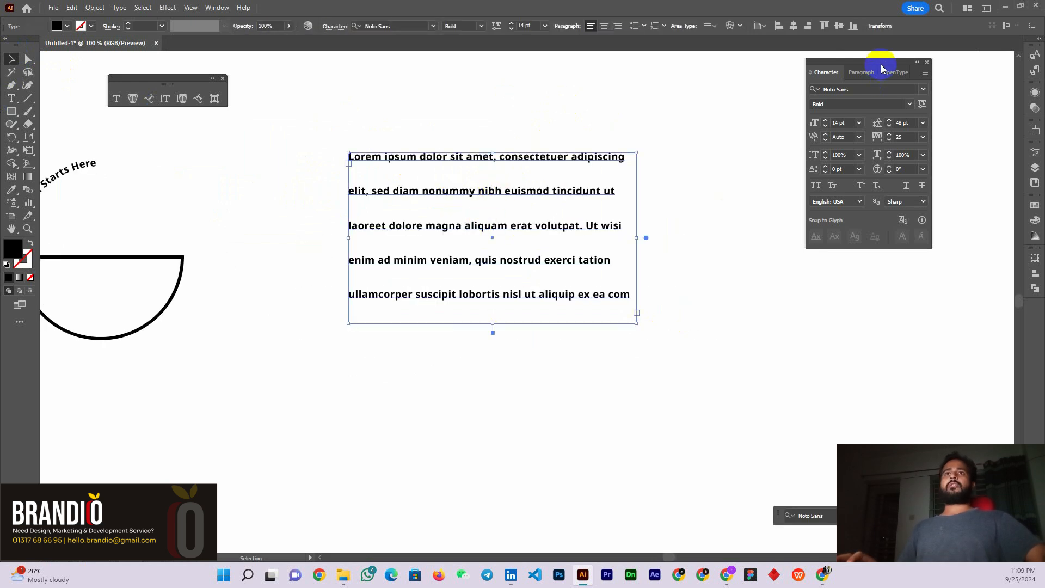
{"action": "left_click_drag", "start_coordinate": [872, 64], "coordinate": [757, 86]}
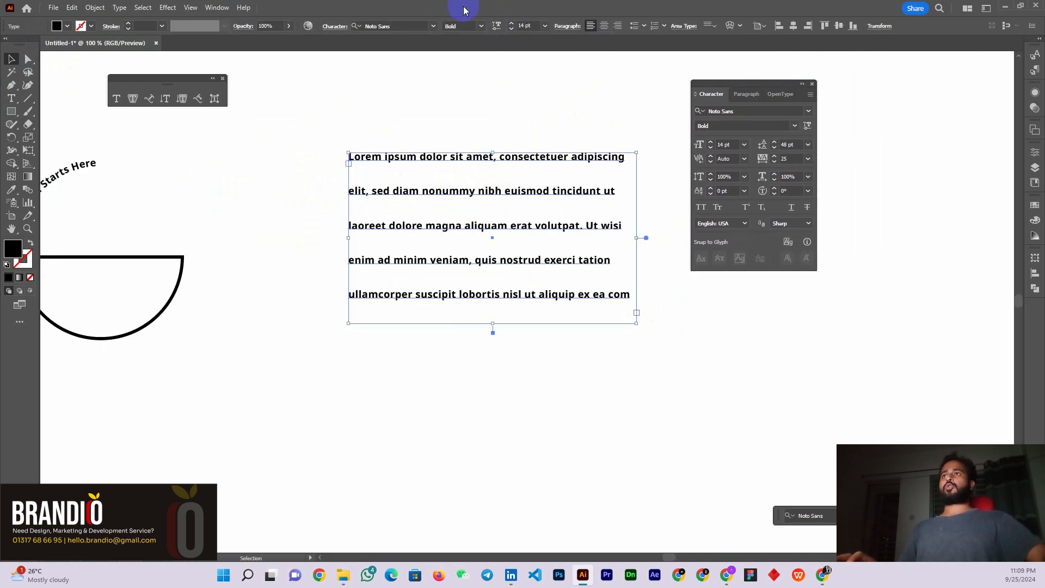
{"action": "left_click", "coordinate": [605, 26]}
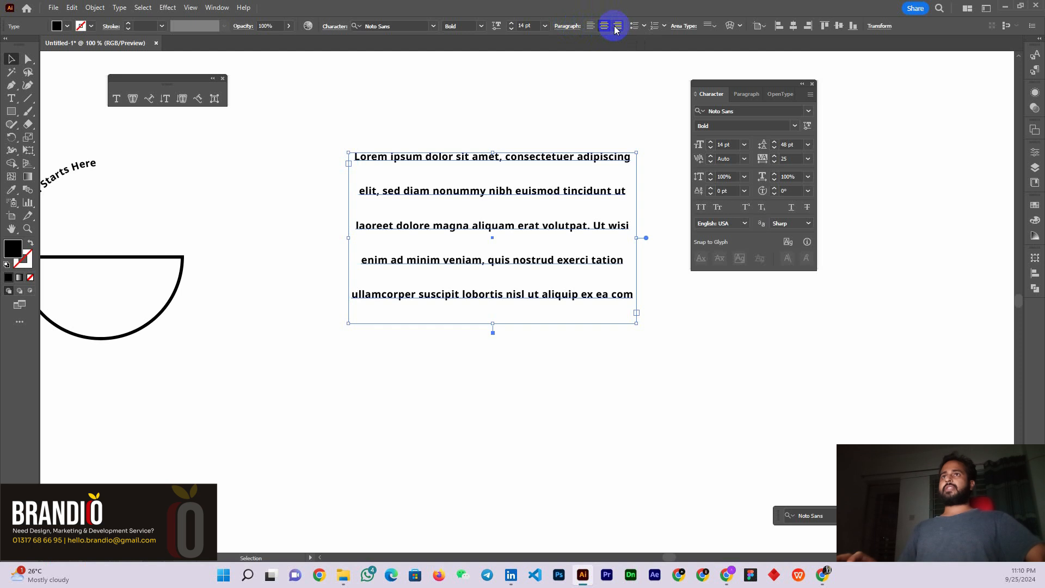
{"action": "left_click", "coordinate": [618, 26]}
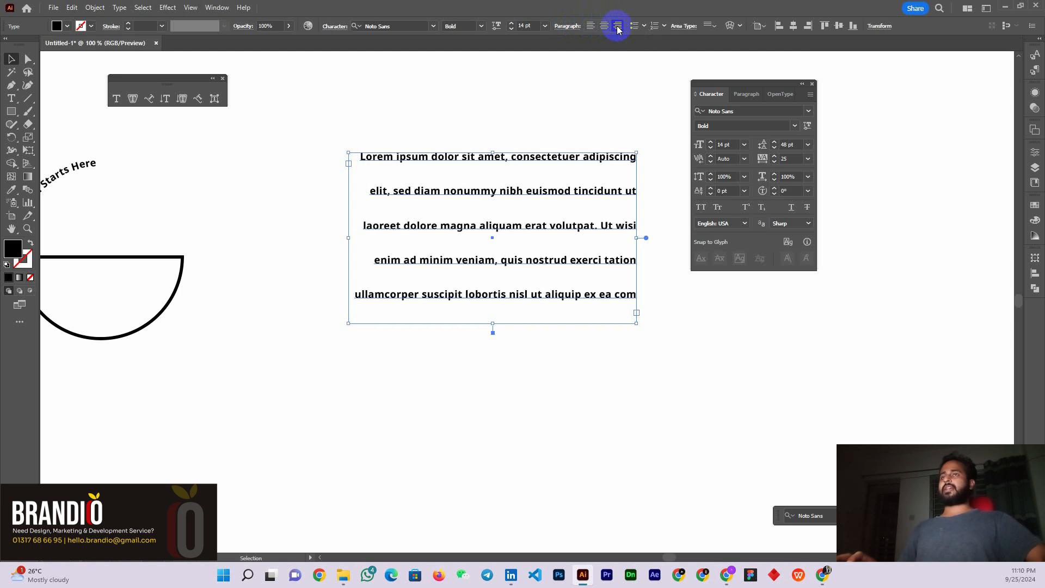
{"action": "left_click", "coordinate": [605, 26]}
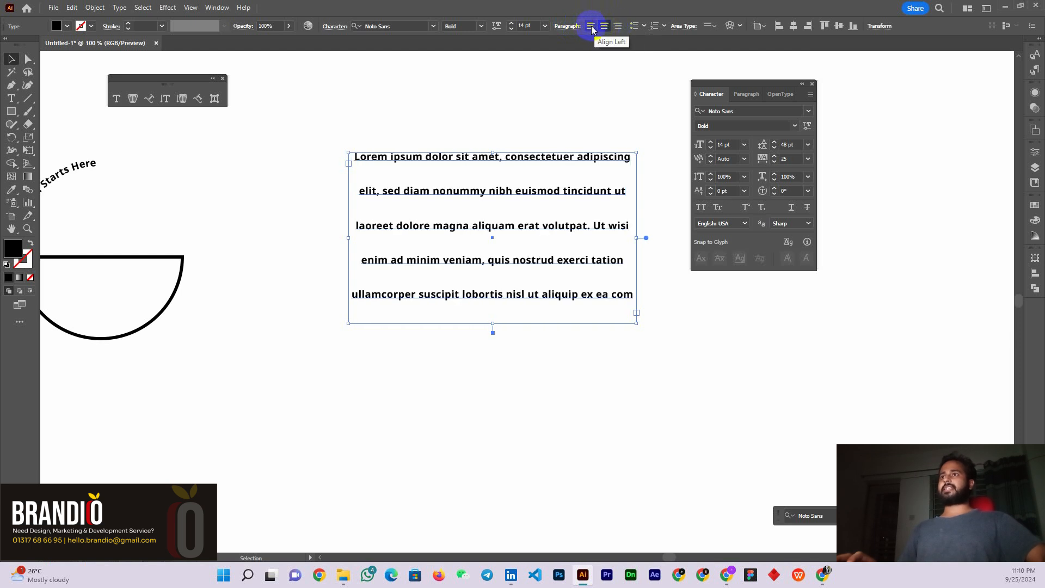
{"action": "left_click", "coordinate": [591, 26]}
Show the Paragraph settings and justify the placeholder paragraph with its last line aligned left
{"action": "left_click_drag", "start_coordinate": [752, 84], "coordinate": [708, 73]}
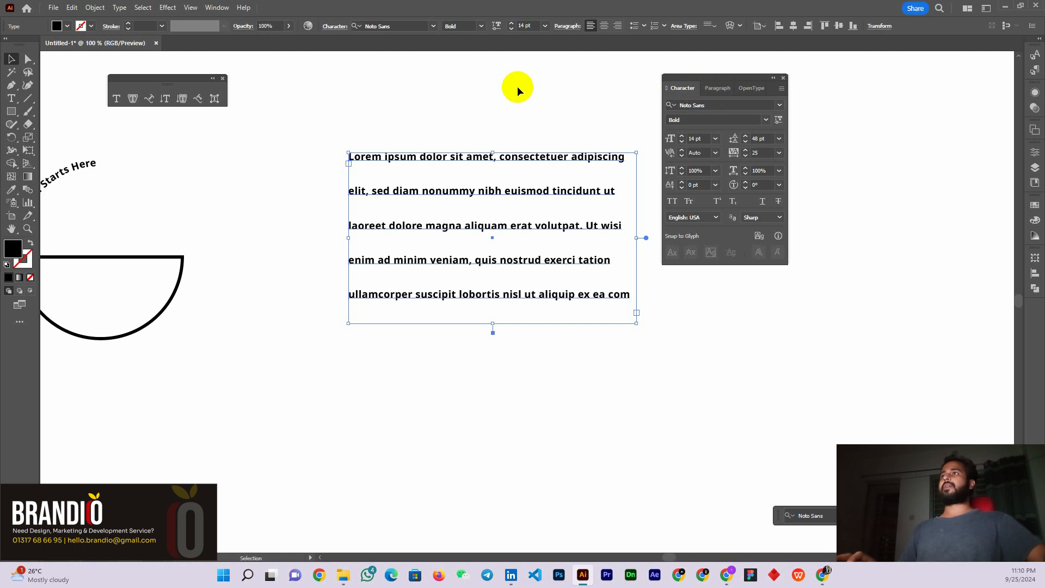
{"action": "left_click", "coordinate": [217, 8]}
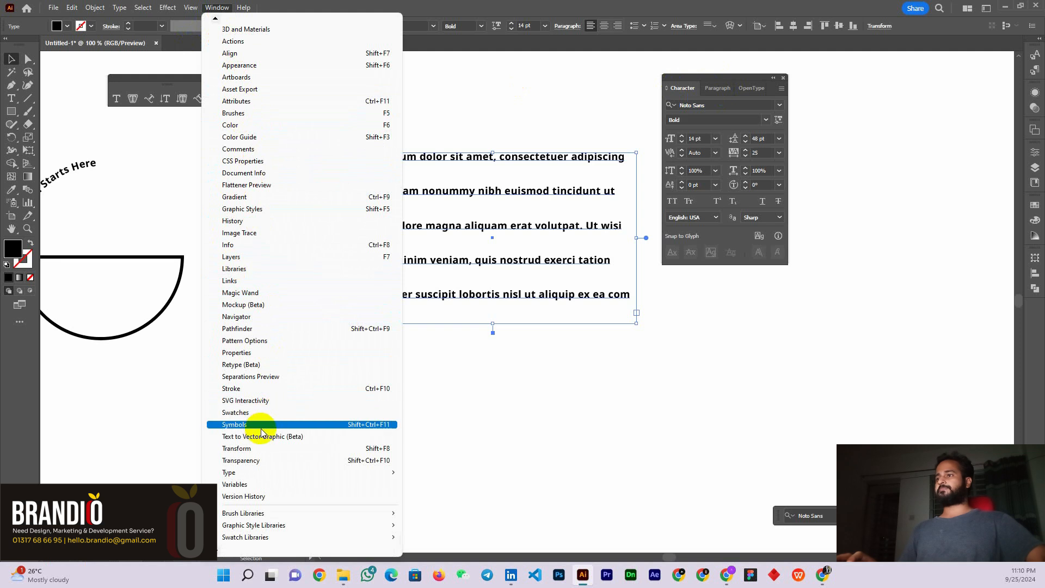
{"action": "scroll", "coordinate": [234, 527], "scroll_direction": "down", "scroll_amount": 1}
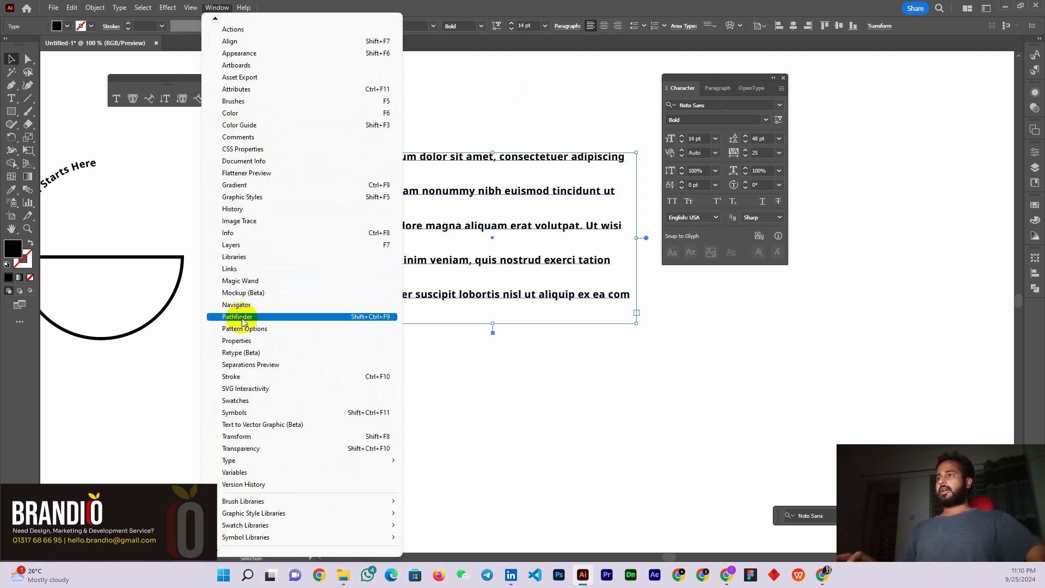
{"action": "mouse_move", "coordinate": [234, 461]}
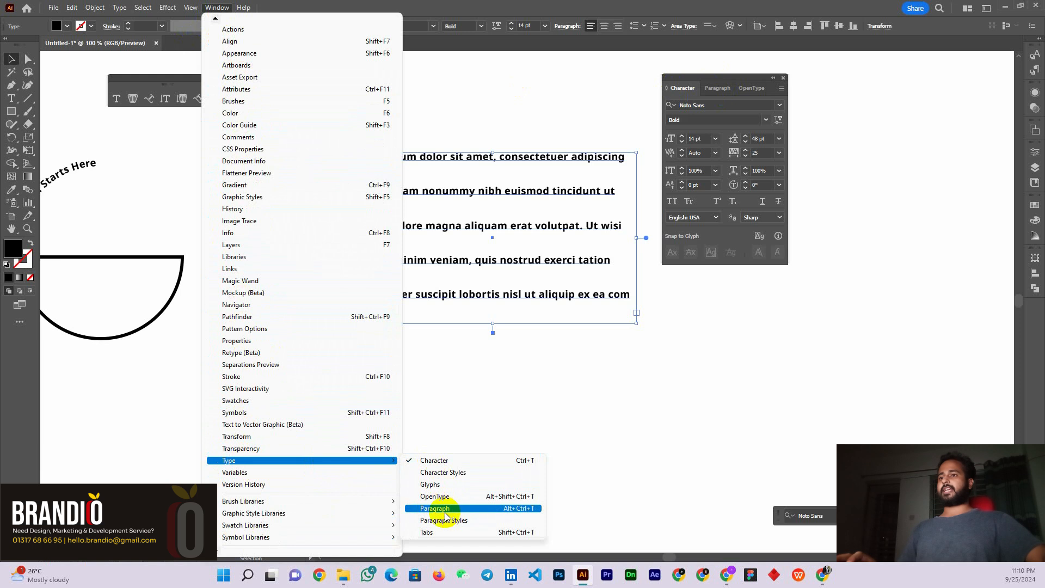
{"action": "left_click", "coordinate": [710, 90]}
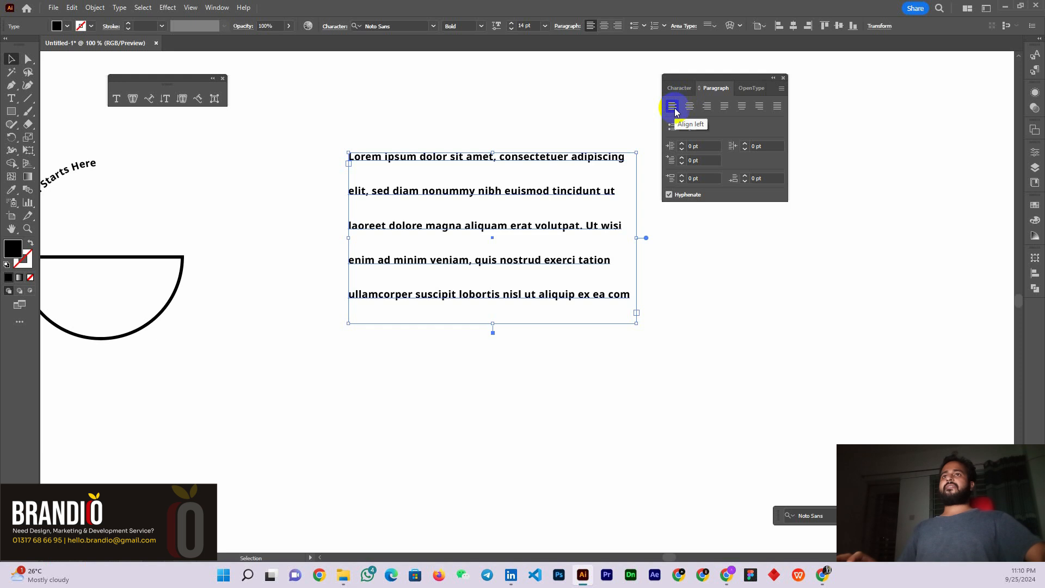
{"action": "left_click", "coordinate": [724, 108]}
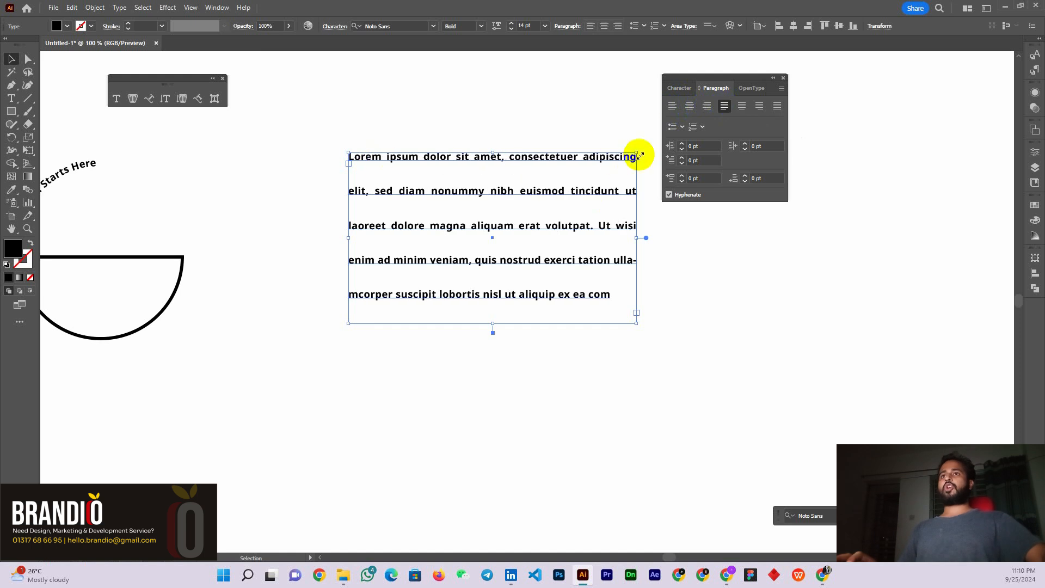
Try centre alignment on the placeholder paragraph and examine its line ends against the frame edges
{"action": "left_click", "coordinate": [690, 107]}
{"action": "scroll", "coordinate": [629, 164], "scroll_direction": "up", "scroll_amount": 3}
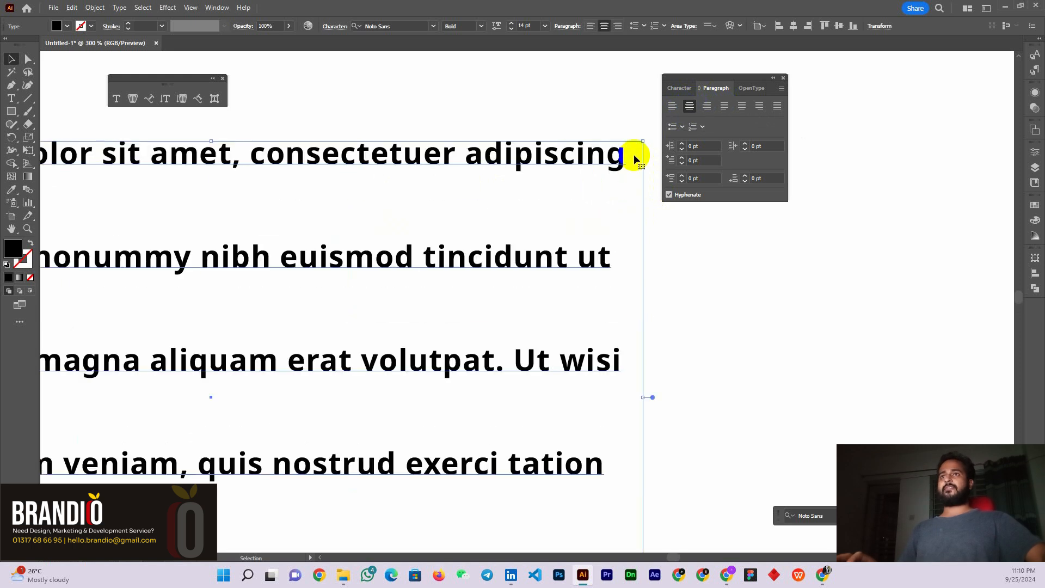
{"action": "scroll", "coordinate": [599, 261], "scroll_direction": "down", "scroll_amount": 3}
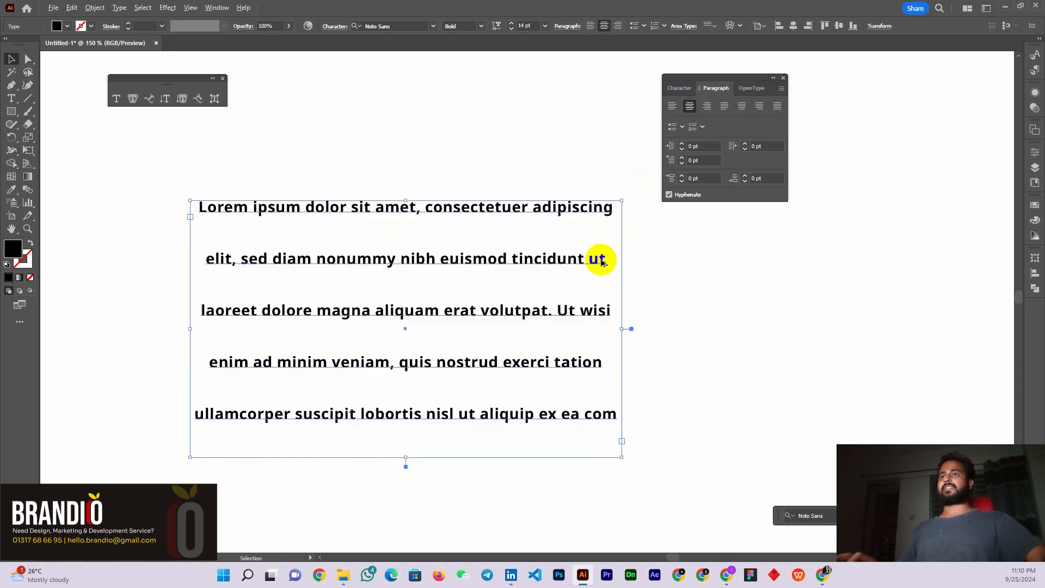
{"action": "scroll", "coordinate": [442, 263], "scroll_direction": "up", "scroll_amount": 1}
{"action": "scroll", "coordinate": [441, 250], "scroll_direction": "down", "scroll_amount": 1}
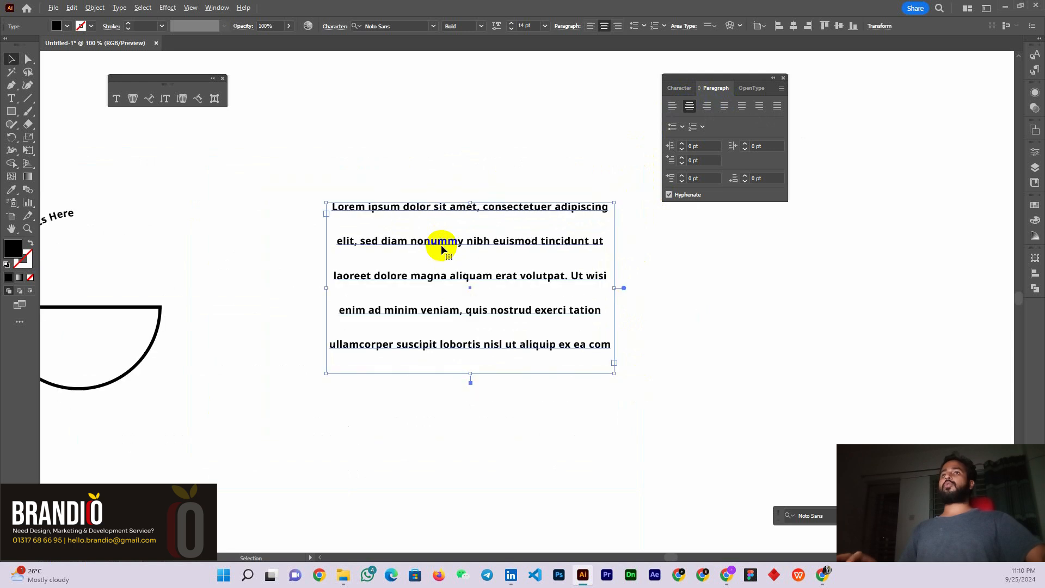
Justify the centred placeholder paragraph with its last line aligned left, and move the text block slightly upward
{"action": "left_click", "coordinate": [725, 107]}
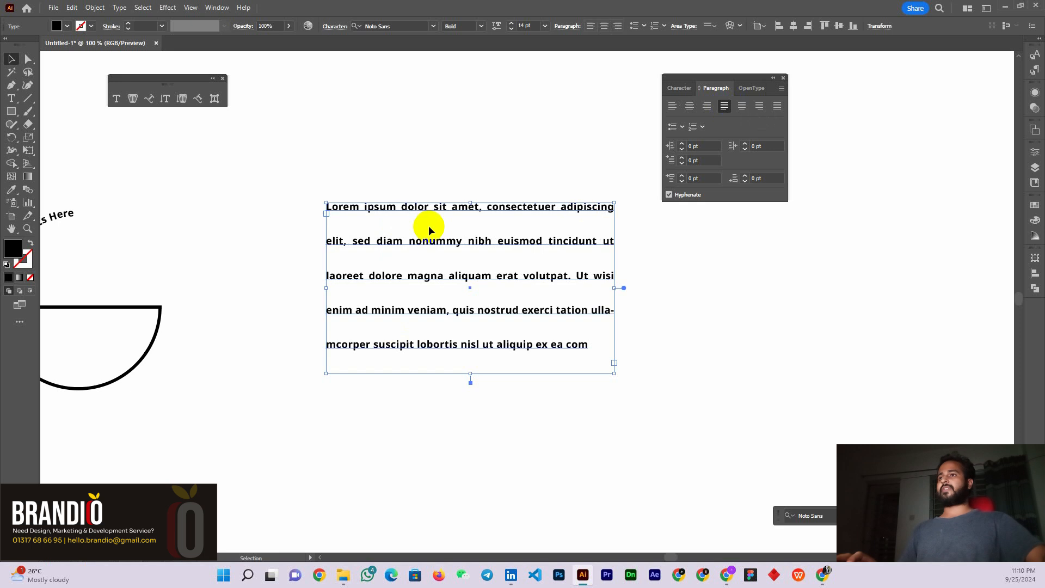
{"action": "mouse_move", "coordinate": [419, 260]}
{"action": "left_mouse_down"}
{"action": "mouse_move", "coordinate": [424, 243]}
{"action": "mouse_move", "coordinate": [425, 256]}
{"action": "left_mouse_up"}
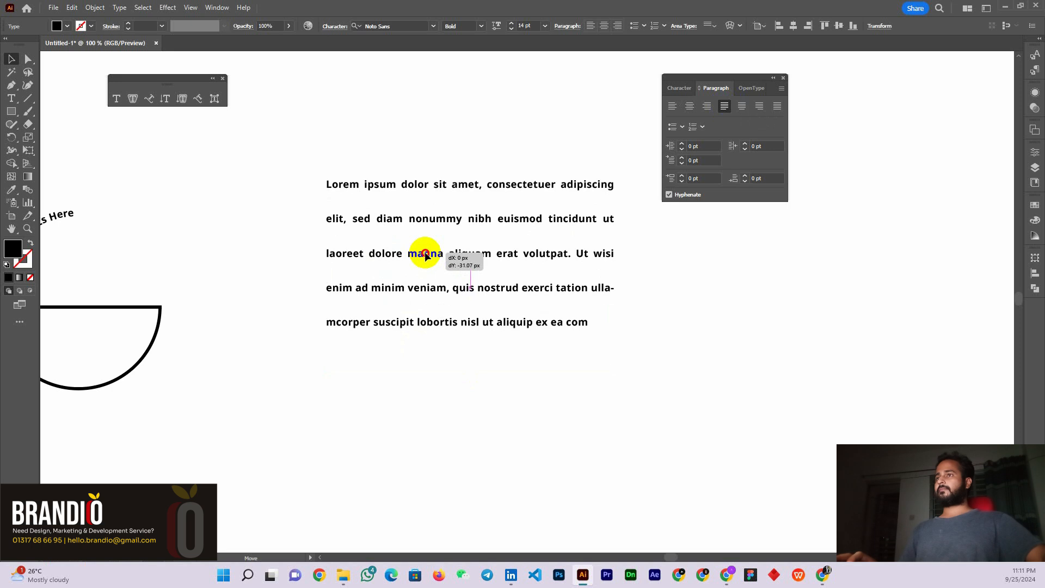
Centre-align "Innovation Starts Here" on the upper semicircle and slide it along the path to the top of the arc
{"action": "scroll", "coordinate": [575, 262], "scroll_direction": "down", "scroll_amount": 1}
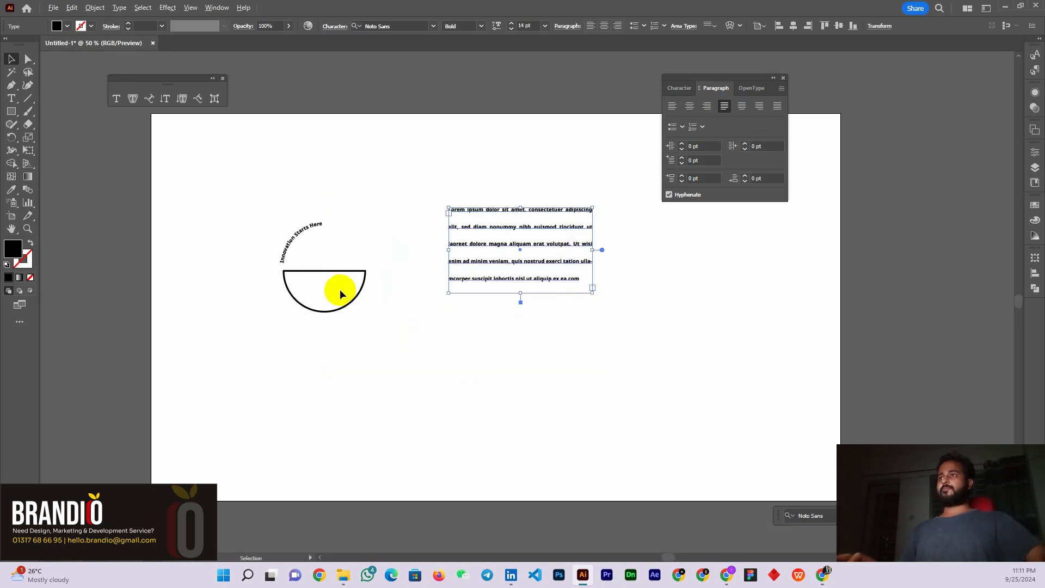
{"action": "scroll", "coordinate": [299, 244], "scroll_direction": "up", "scroll_amount": 2}
{"action": "scroll", "coordinate": [284, 213], "scroll_direction": "up", "scroll_amount": 1}
{"action": "left_click", "coordinate": [300, 195]}
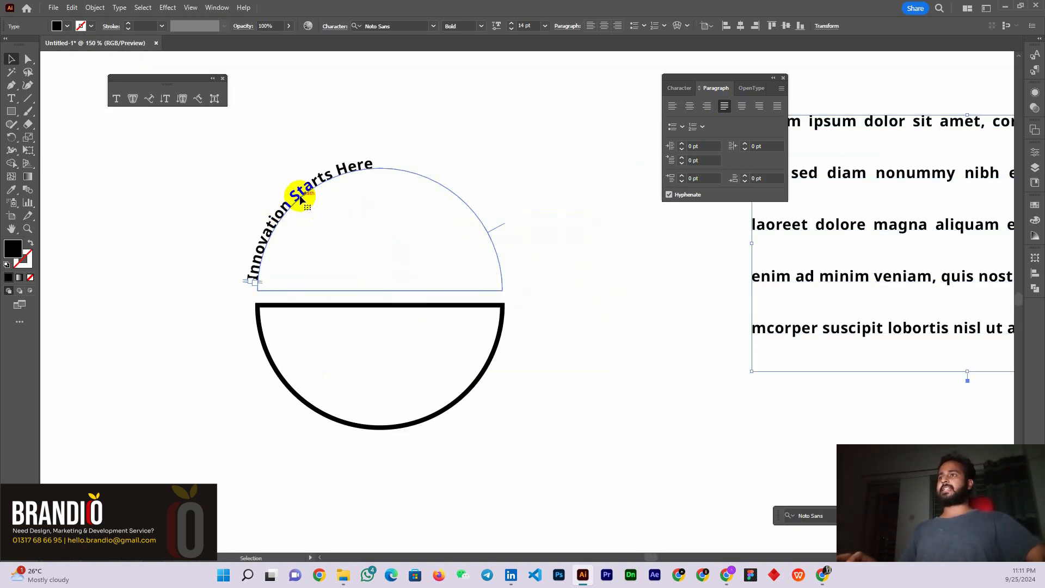
{"action": "left_click", "coordinate": [691, 107]}
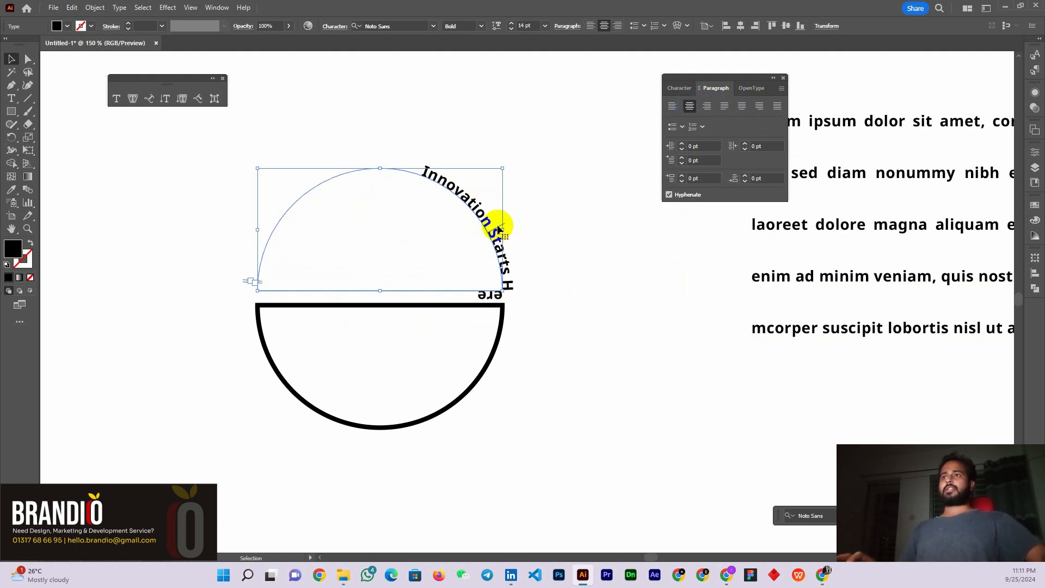
{"action": "mouse_move", "coordinate": [501, 226]}
{"action": "left_mouse_down"}
{"action": "mouse_move", "coordinate": [488, 205]}
{"action": "mouse_move", "coordinate": [501, 223]}
{"action": "left_mouse_up"}
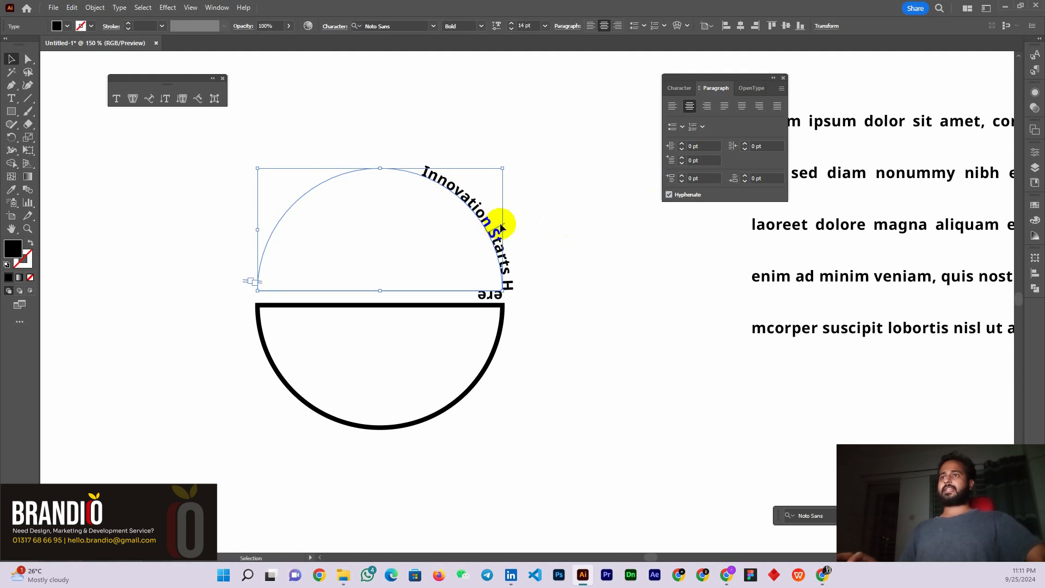
{"action": "left_click_drag", "start_coordinate": [500, 230], "coordinate": [393, 148]}
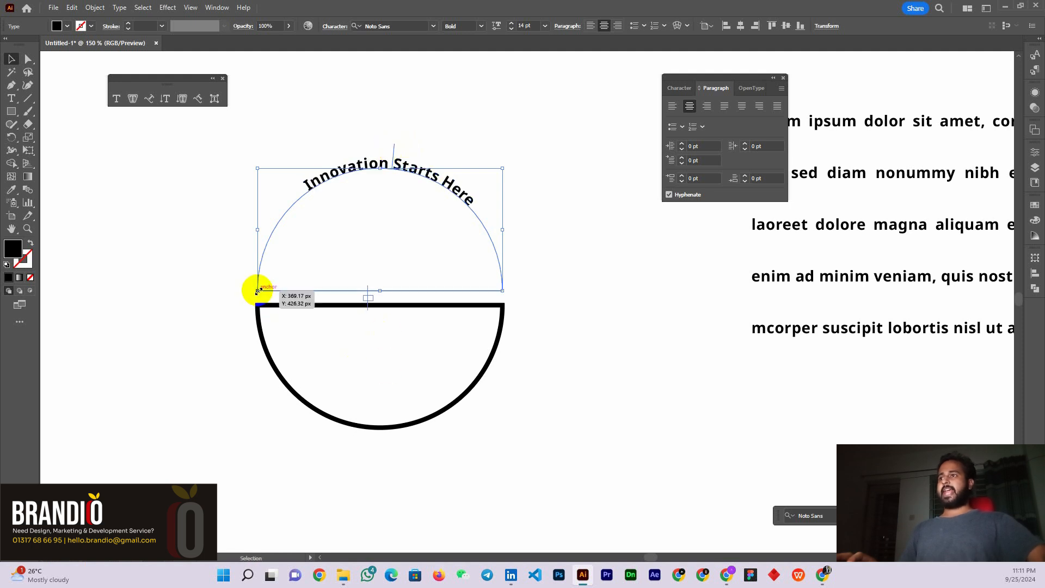
{"action": "left_click", "coordinate": [366, 108]}
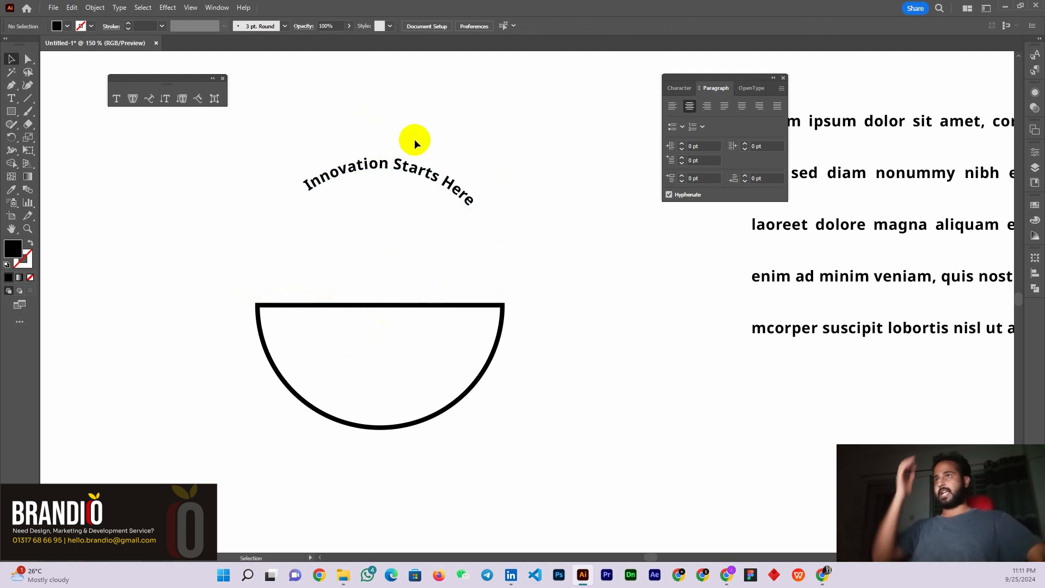
{"action": "left_click", "coordinate": [393, 164]}
{"action": "left_click", "coordinate": [566, 192]}
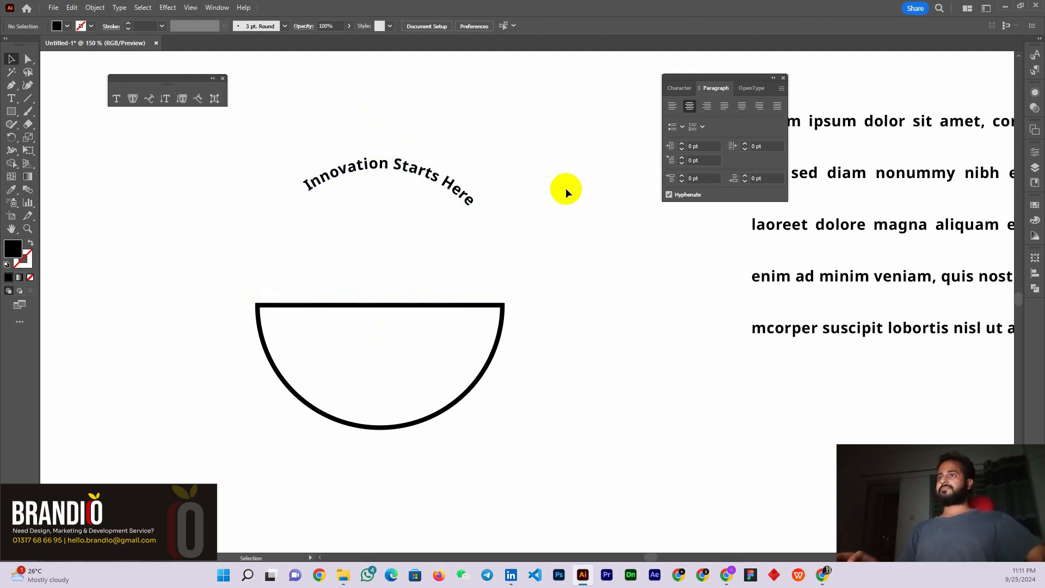
Add the text "something goes here" along the lower semicircle with the Type on a Path tool, starting near its left corner
{"action": "left_click", "coordinate": [149, 99]}
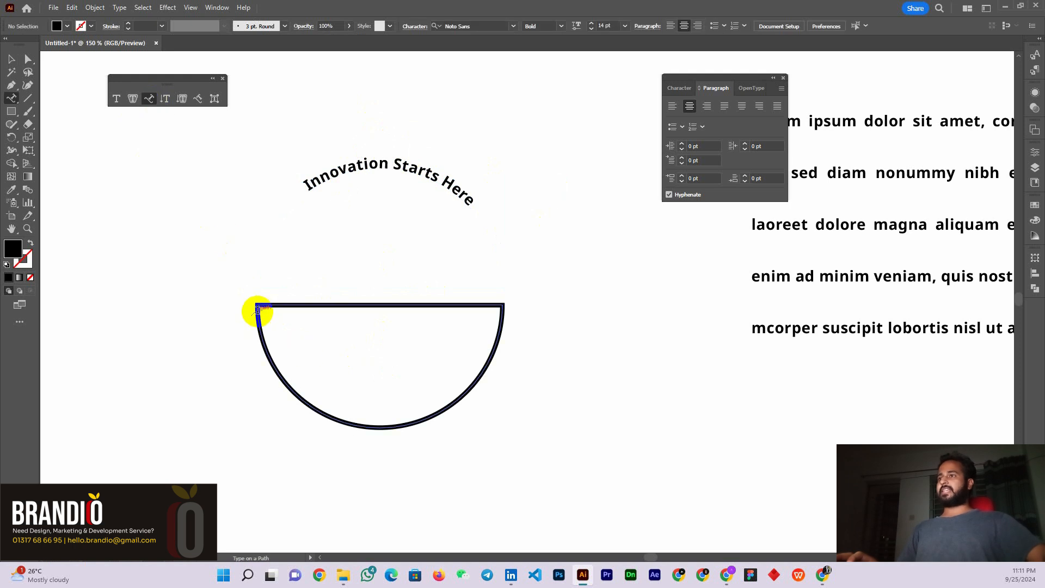
{"action": "left_click", "coordinate": [257, 310]}
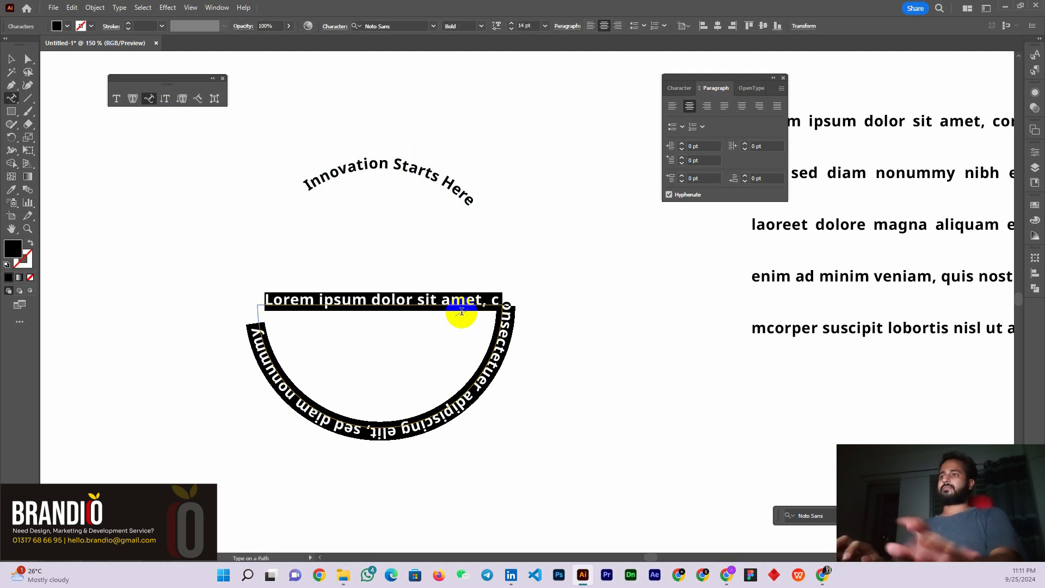
{"action": "type", "text": "some"}
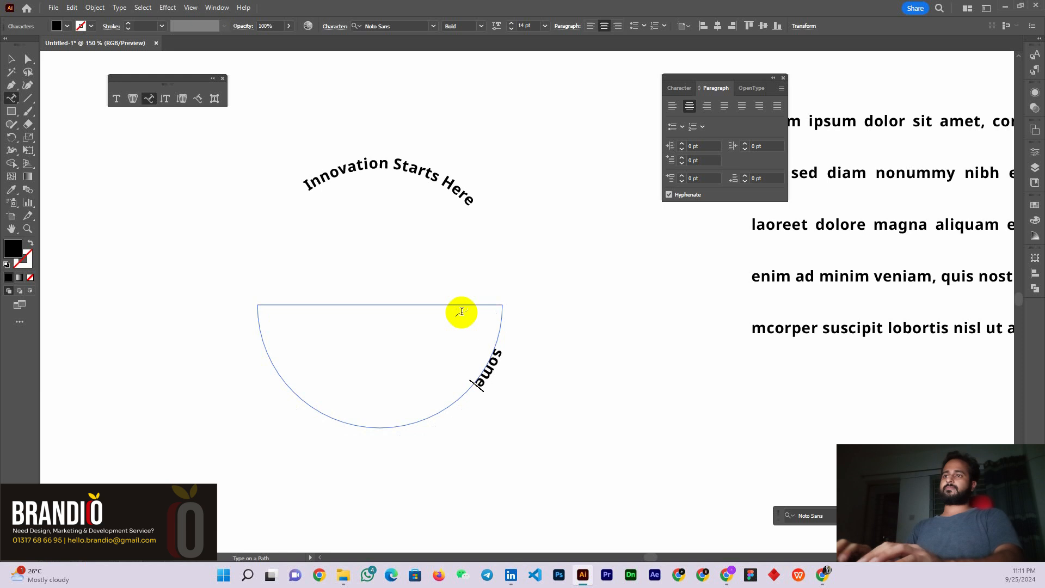
{"action": "type", "text": "thing"}
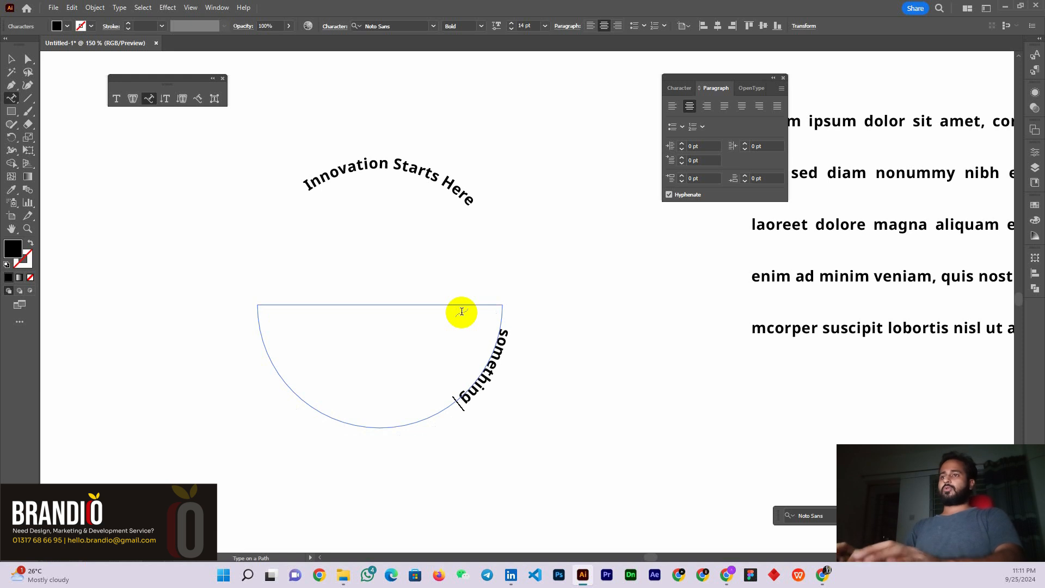
{"action": "type", "text": " goes here"}
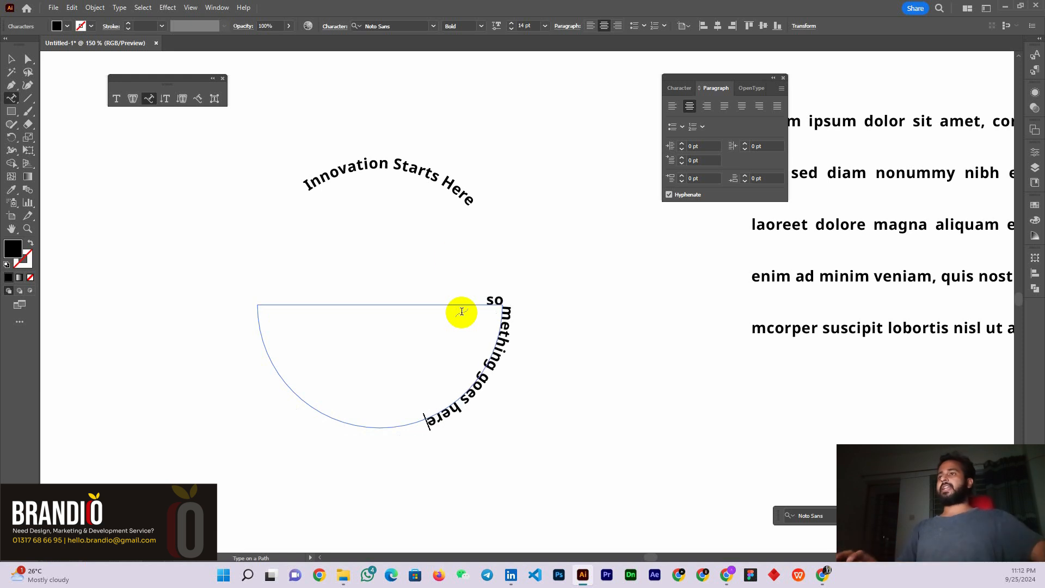
{"action": "left_click", "coordinate": [11, 58]}
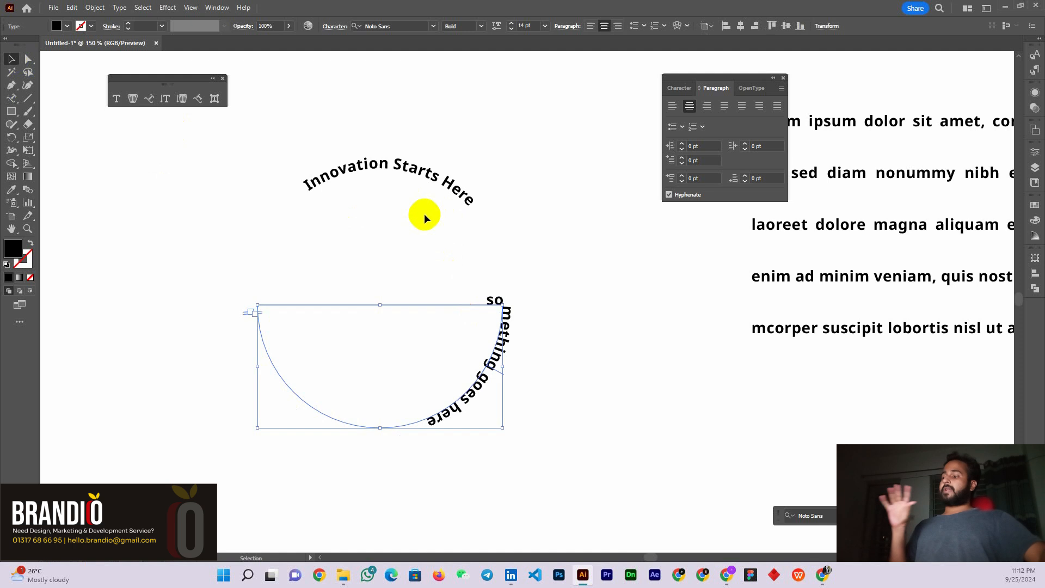
{"action": "left_click_drag", "start_coordinate": [289, 147], "coordinate": [453, 433]}
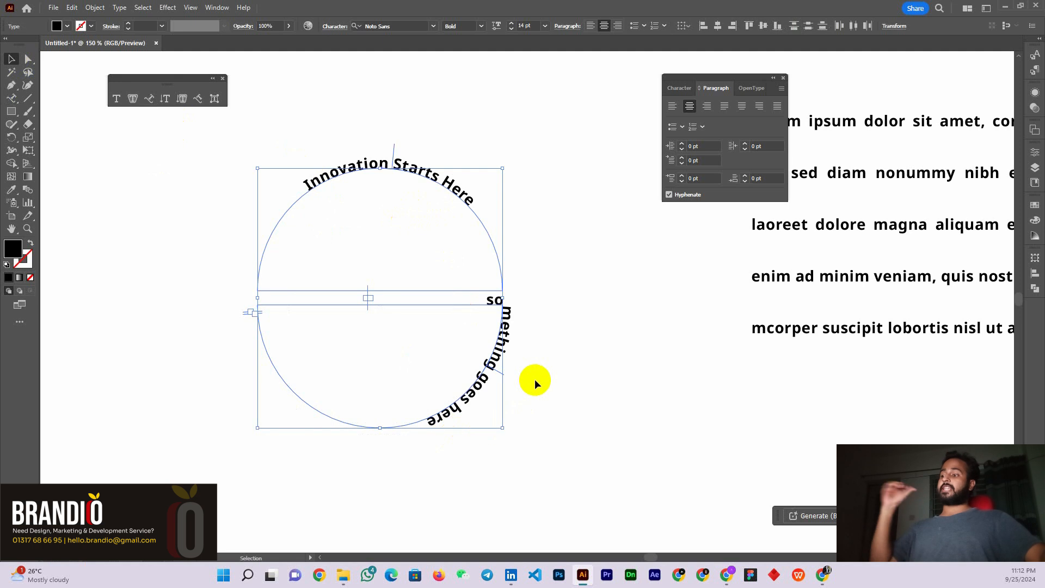
{"action": "right_click", "coordinate": [14, 126]}
{"action": "left_click", "coordinate": [10, 125]}
{"action": "right_click", "coordinate": [30, 126]}
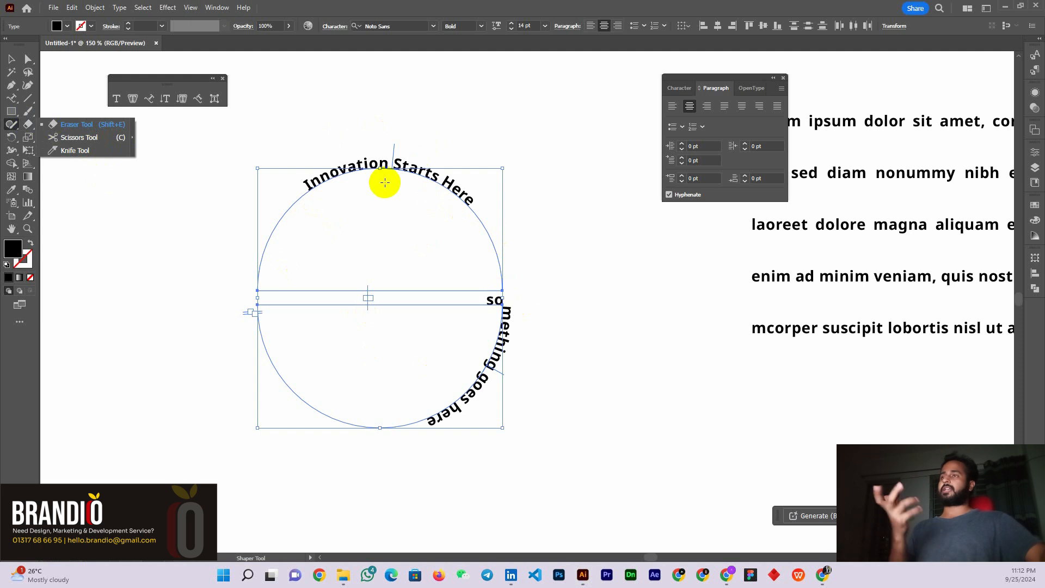
{"action": "left_click", "coordinate": [11, 59]}
{"action": "left_click", "coordinate": [455, 187]}
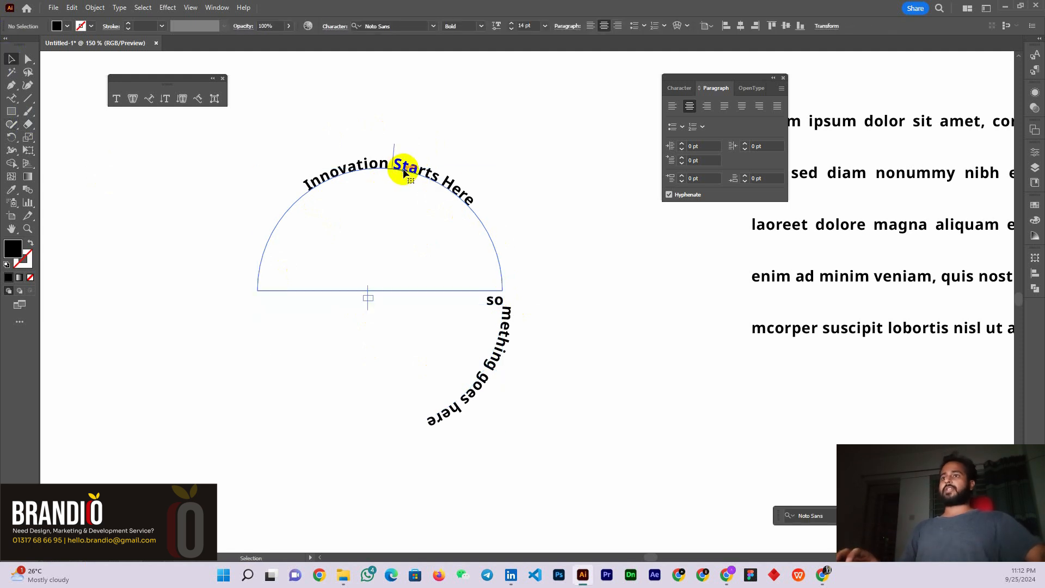
Delete both text paths on the semicircles and the placeholder paragraph so the artboard is empty
{"action": "left_click", "coordinate": [516, 343]}
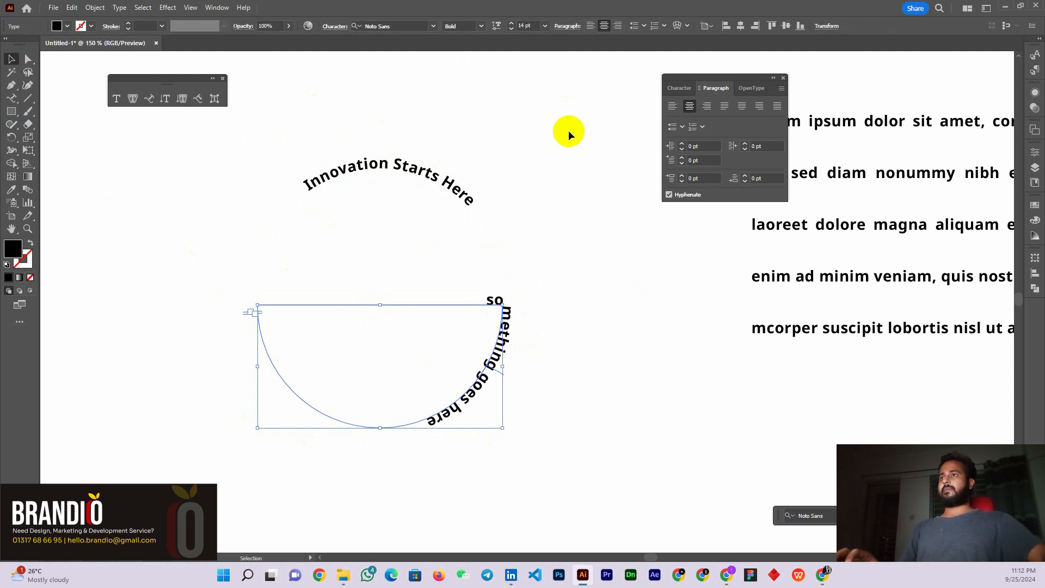
{"action": "left_click_drag", "start_coordinate": [488, 115], "coordinate": [152, 472]}
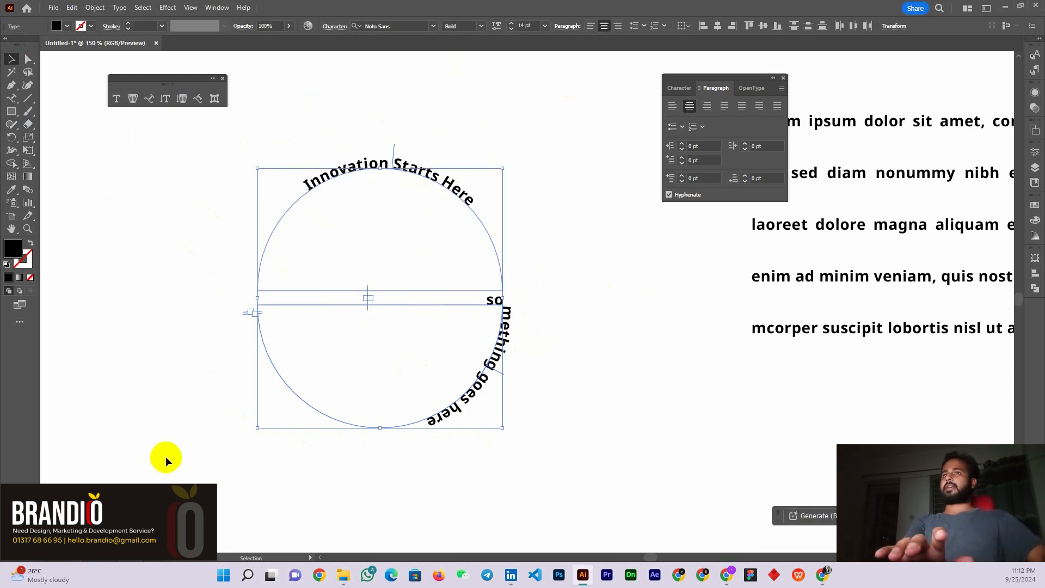
{"action": "key", "text": "Delete"}
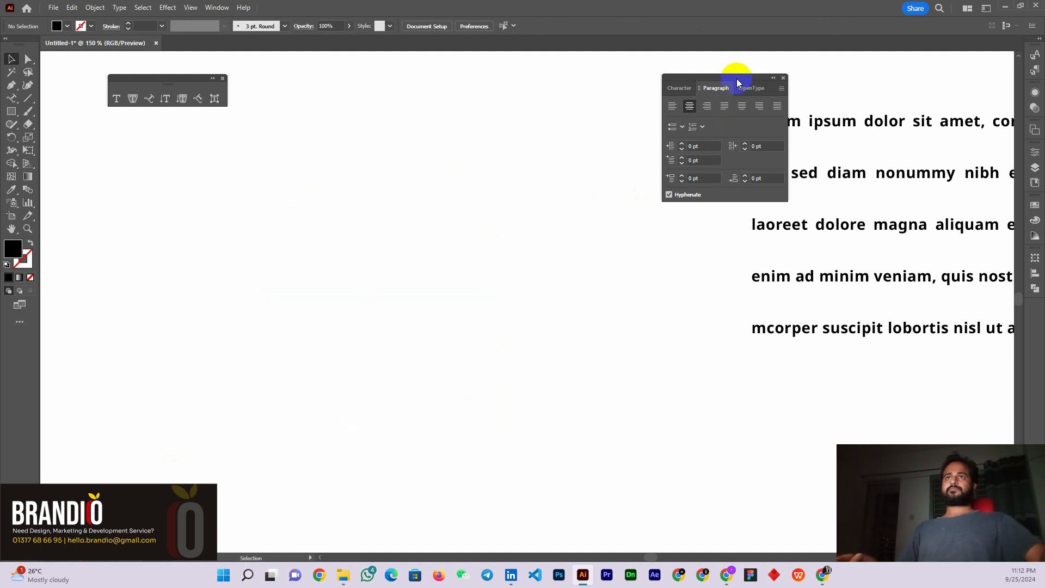
{"action": "scroll", "coordinate": [460, 181], "scroll_direction": "down", "scroll_amount": 3}
{"action": "scroll", "coordinate": [568, 163], "scroll_direction": "up", "scroll_amount": 2}
{"action": "left_click", "coordinate": [590, 190]}
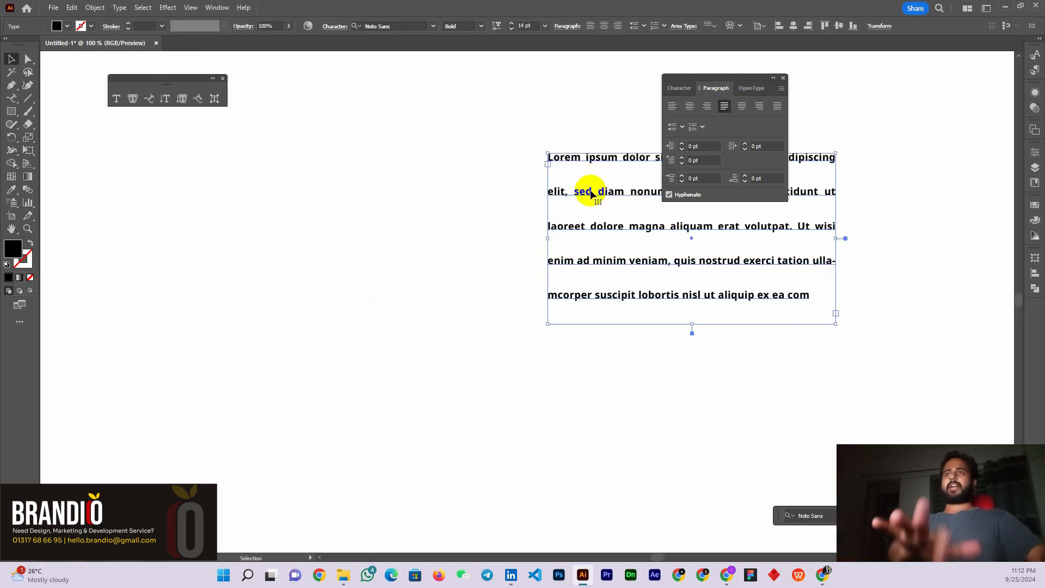
{"action": "key", "text": "Delete"}
Move the floating Paragraph settings and the floating type tools to opposite upper corners of the artboard
{"action": "left_click_drag", "start_coordinate": [726, 78], "coordinate": [890, 101]}
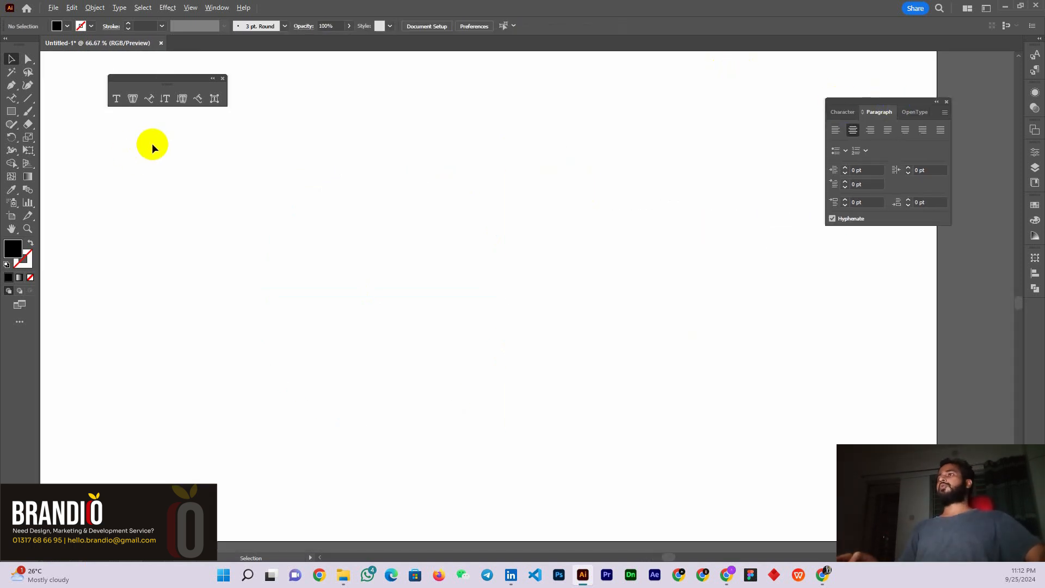
{"action": "scroll", "coordinate": [208, 165], "scroll_direction": "down", "scroll_amount": 1}
{"action": "scroll", "coordinate": [100, 95], "scroll_direction": "up", "scroll_amount": 1}
{"action": "scroll", "coordinate": [201, 182], "scroll_direction": "down", "scroll_amount": 1}
{"action": "scroll", "coordinate": [140, 157], "scroll_direction": "up", "scroll_amount": 1}
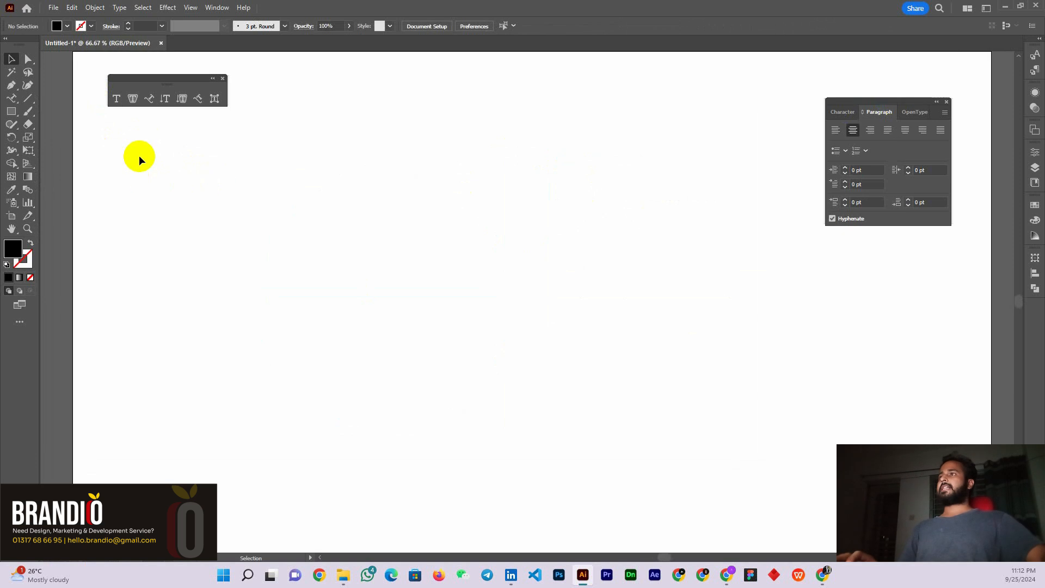
{"action": "scroll", "coordinate": [178, 121], "scroll_direction": "up", "scroll_amount": 1}
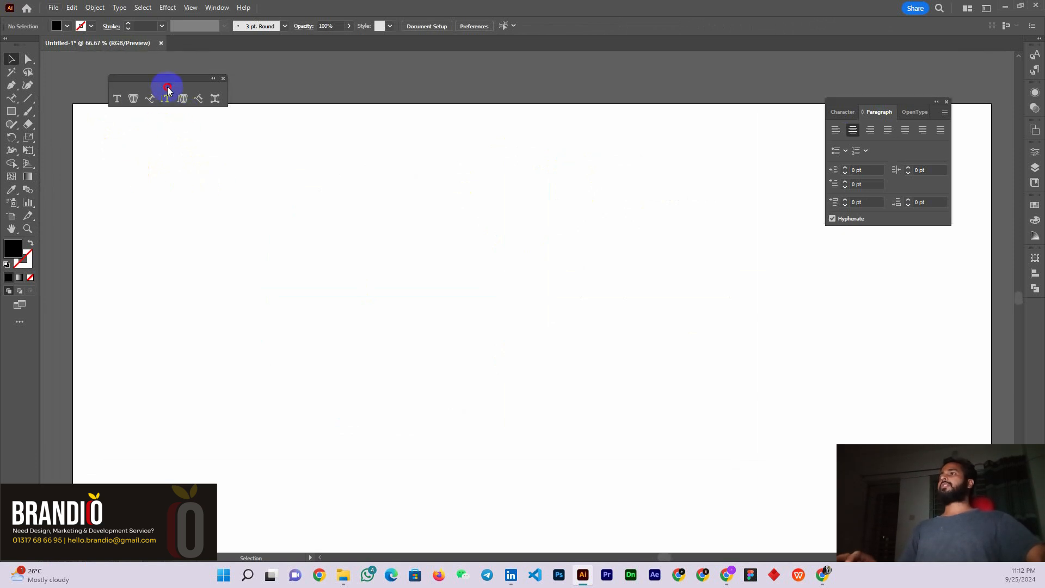
{"action": "left_click_drag", "start_coordinate": [166, 83], "coordinate": [132, 116]}
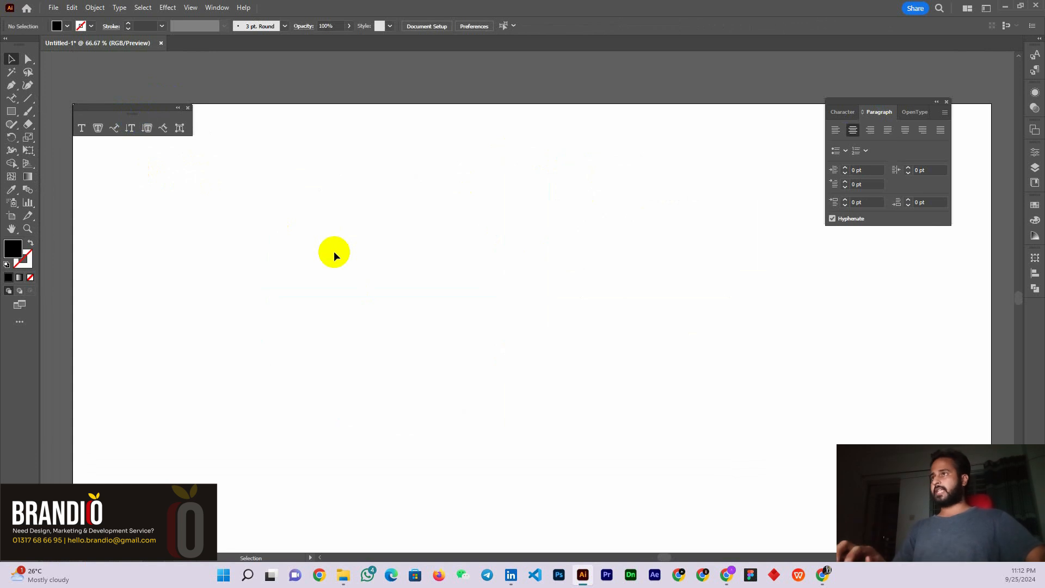
{"action": "scroll", "coordinate": [334, 256], "scroll_direction": "down", "scroll_amount": 1}
{"action": "scroll", "coordinate": [335, 255], "scroll_direction": "up", "scroll_amount": 1}
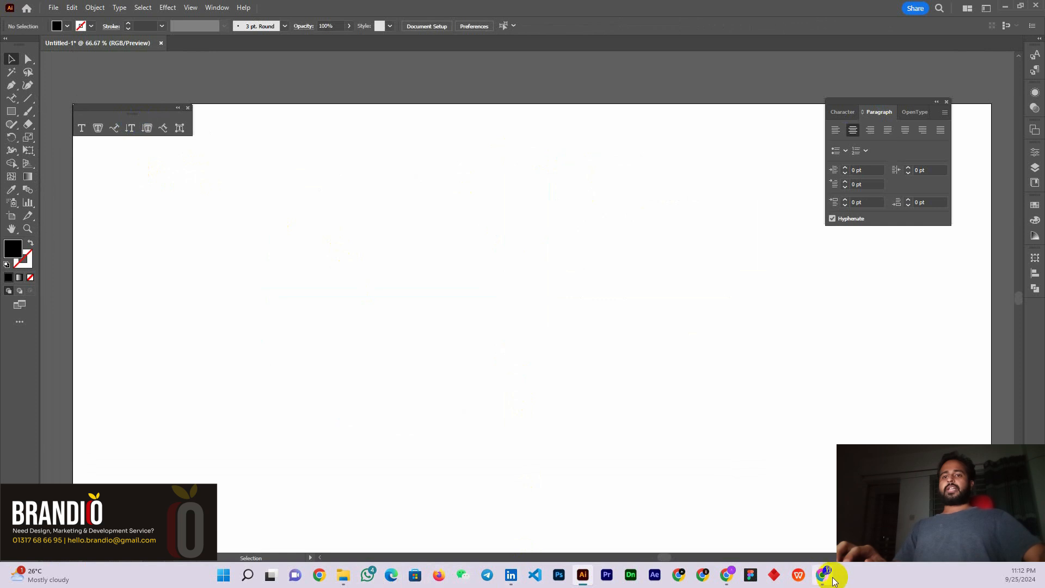
Switch to Chrome and open dafont.com in the empty new tab
{"action": "left_click", "coordinate": [833, 581]}
{"action": "left_click", "coordinate": [463, 10]}
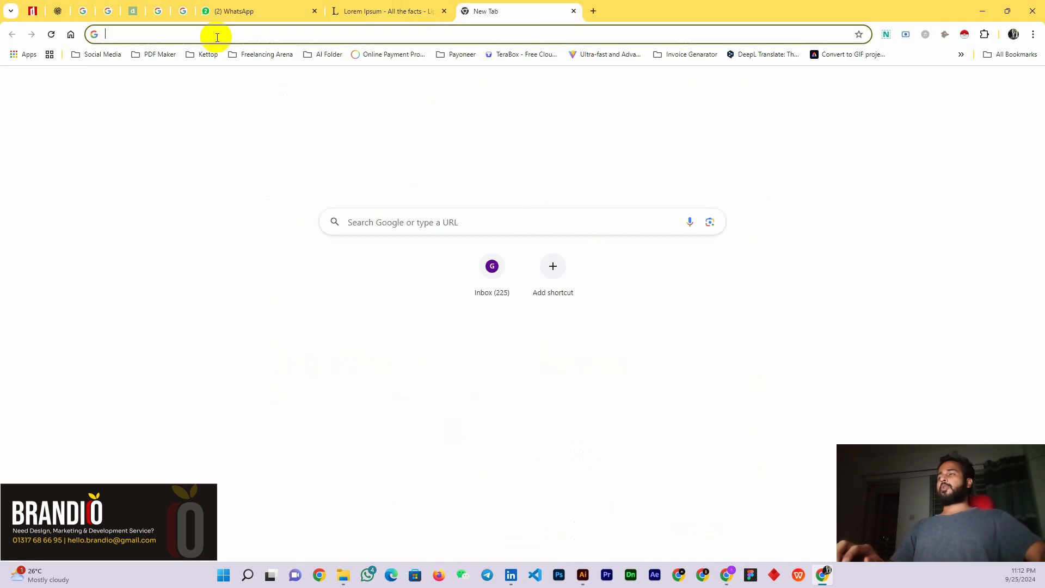
{"action": "left_click", "coordinate": [217, 34]}
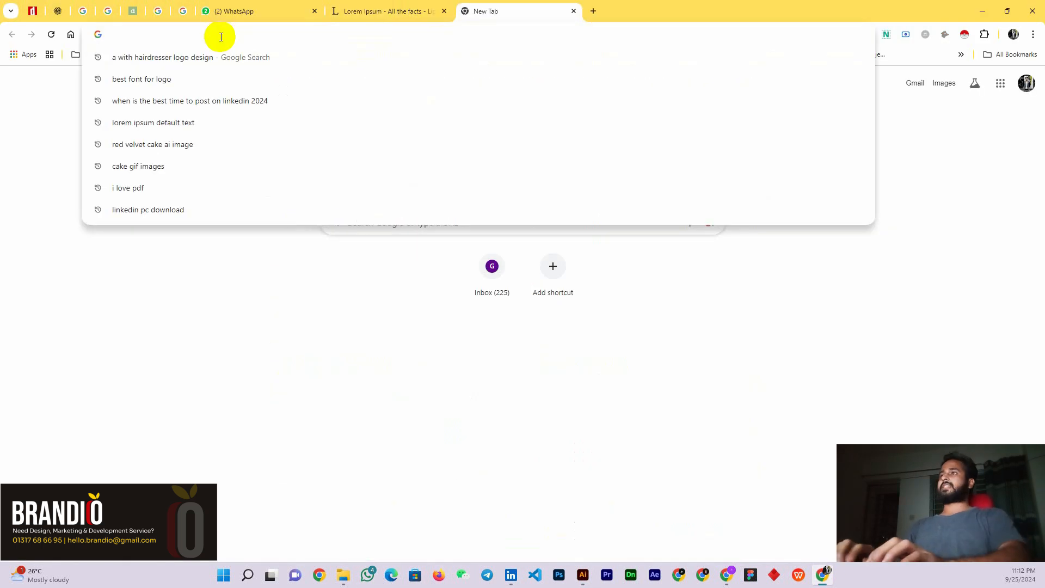
{"action": "type", "text": "dafont.com"}
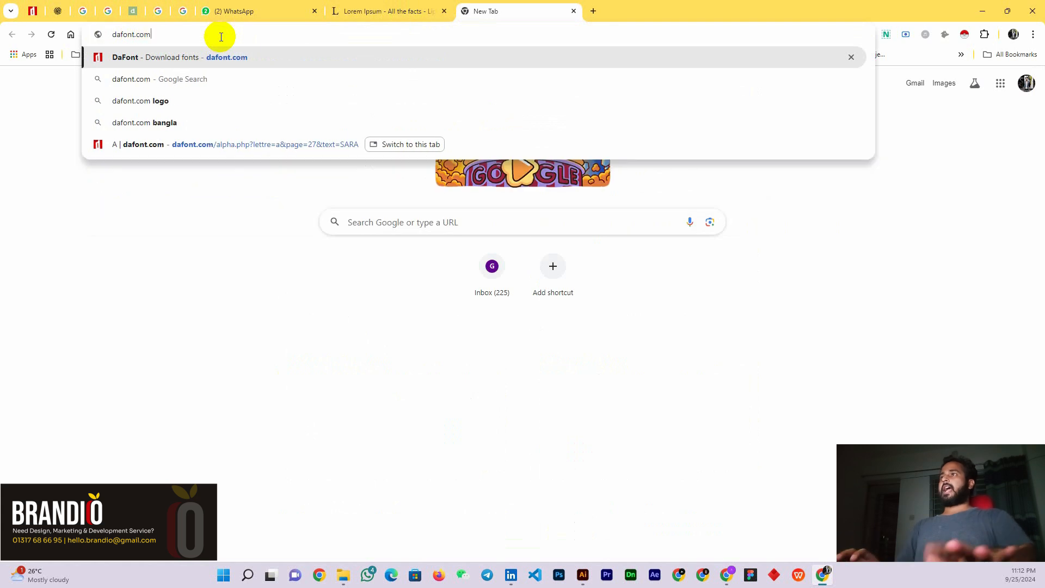
{"action": "key", "text": "Return"}
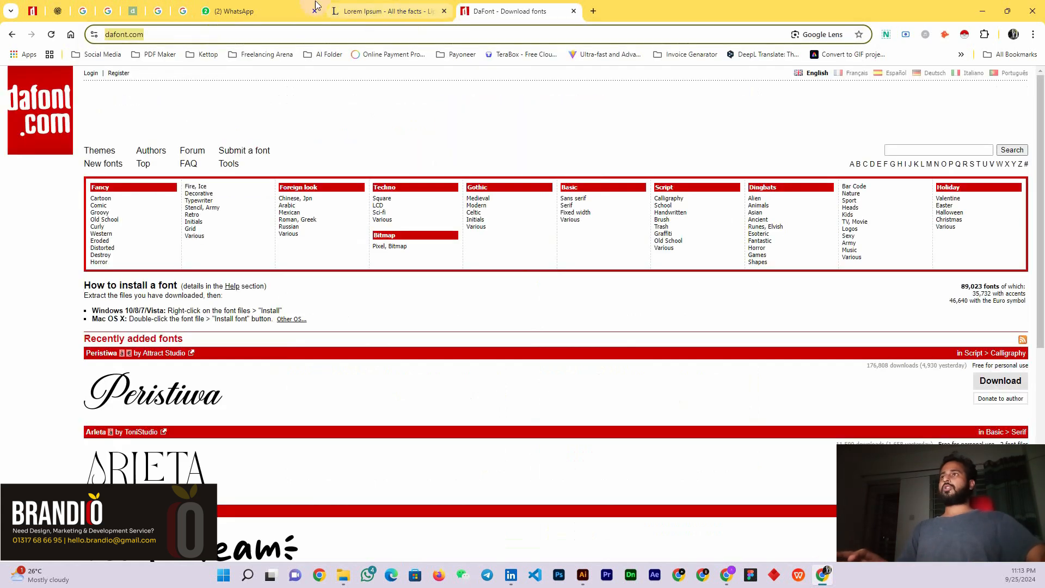
{"action": "left_click", "coordinate": [245, 10]}
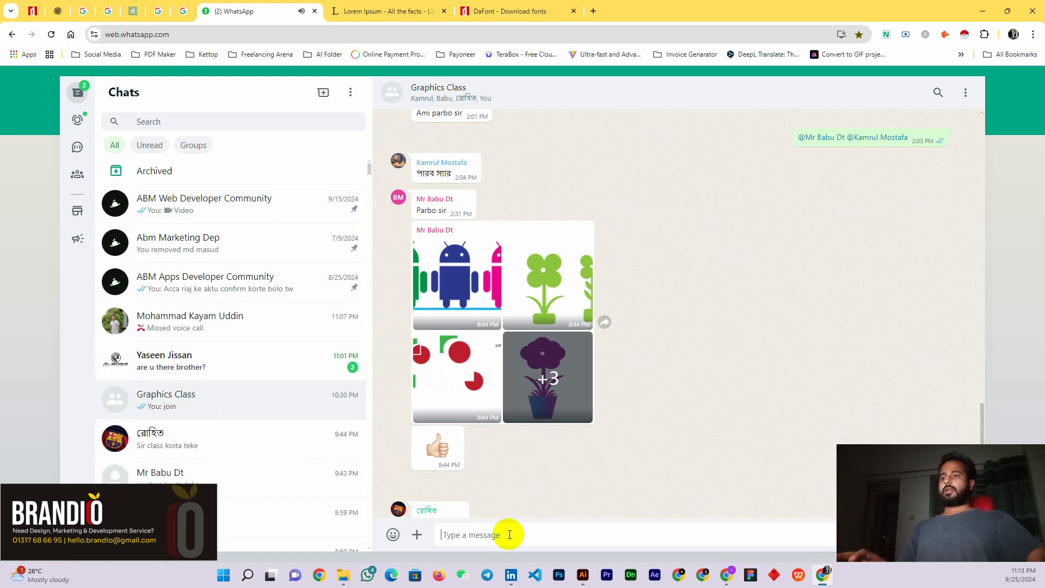
{"action": "type", "text": "https://www.dafont.com/"}
{"action": "key", "text": "Return"}
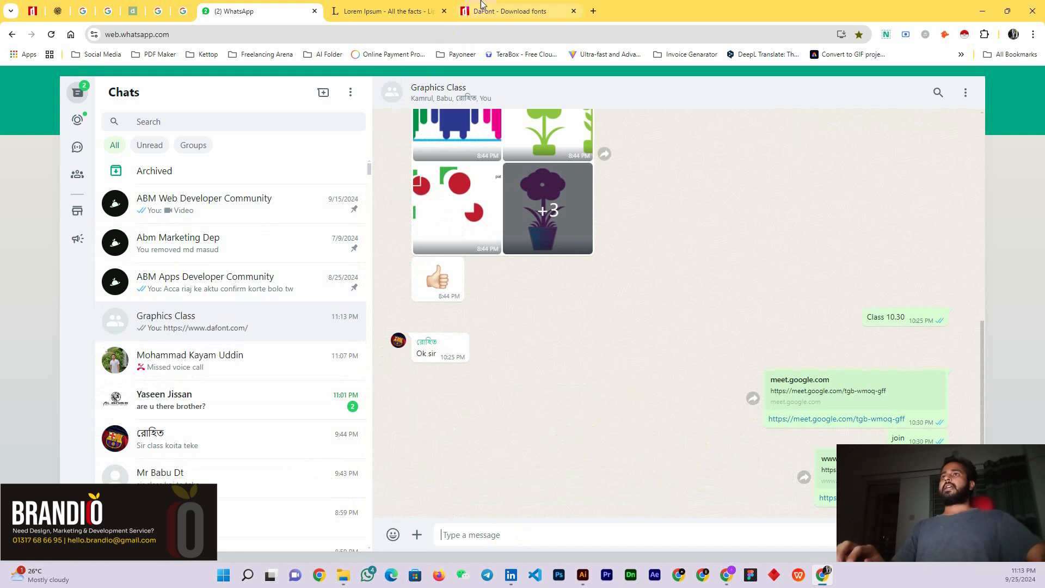
Search for "google fonts" in a new tab and open the Google Fonts site from the results
{"action": "left_click", "coordinate": [512, 7]}
{"action": "left_click", "coordinate": [596, 11]}
{"action": "type", "text": "g"}
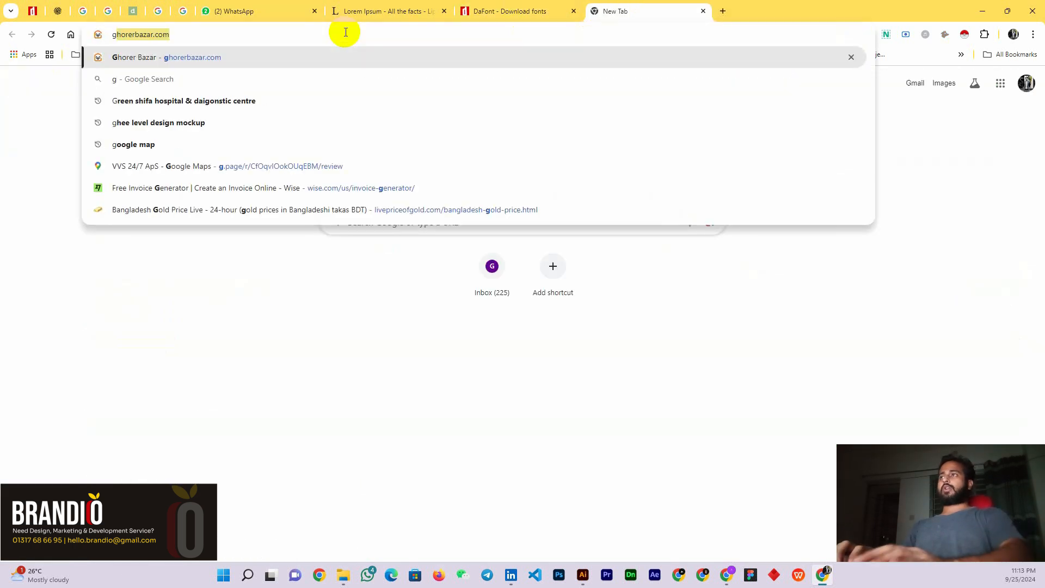
{"action": "type", "text": "oogle fonts"}
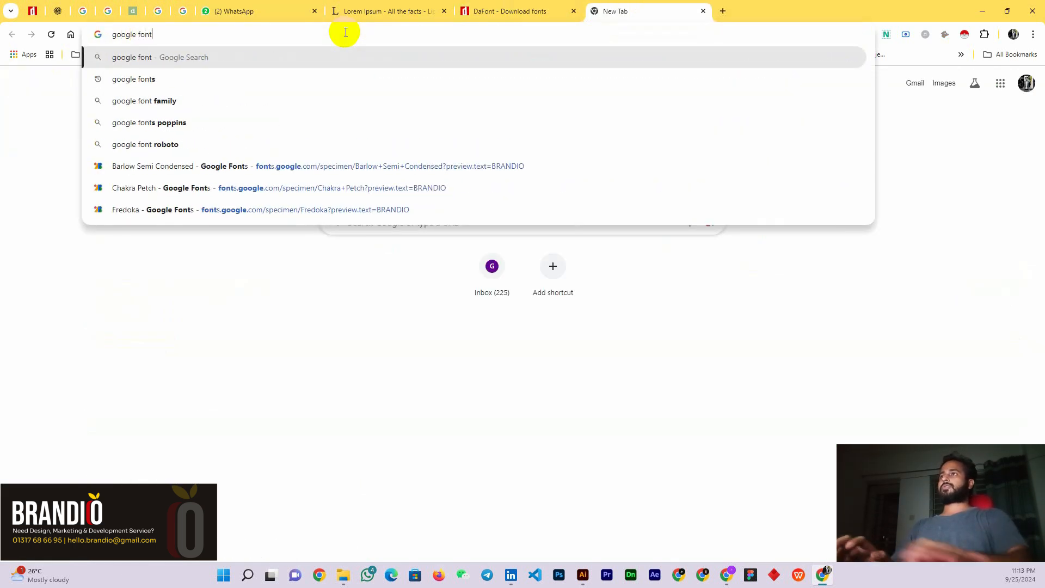
{"action": "key", "text": "Return"}
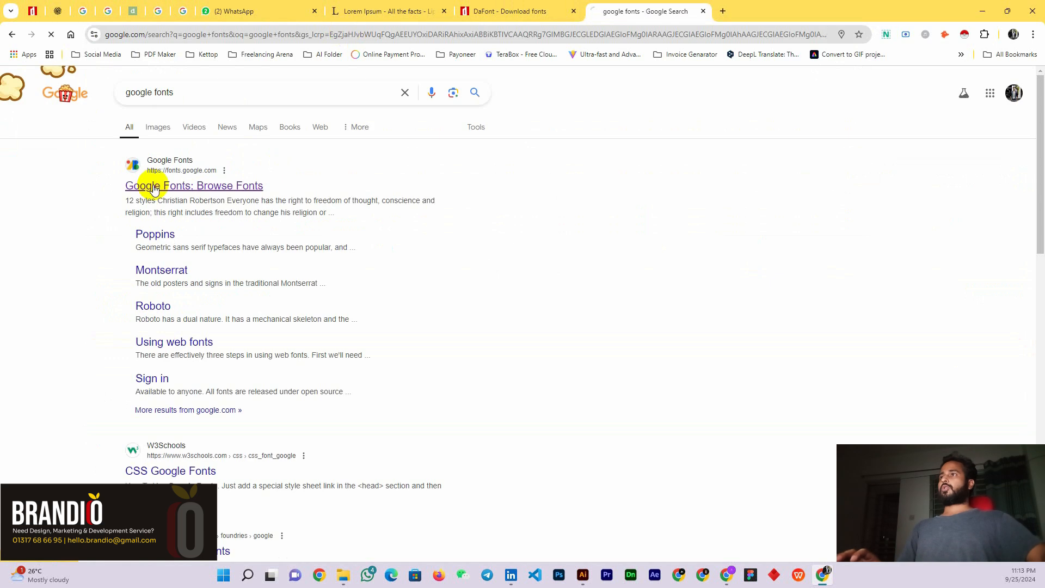
{"action": "left_click", "coordinate": [154, 188]}
Copy the Google Fonts address and send it to the Graphics Class group chat in WhatsApp Web
{"action": "left_click", "coordinate": [184, 33]}
{"action": "key", "text": "ctrl+c"}
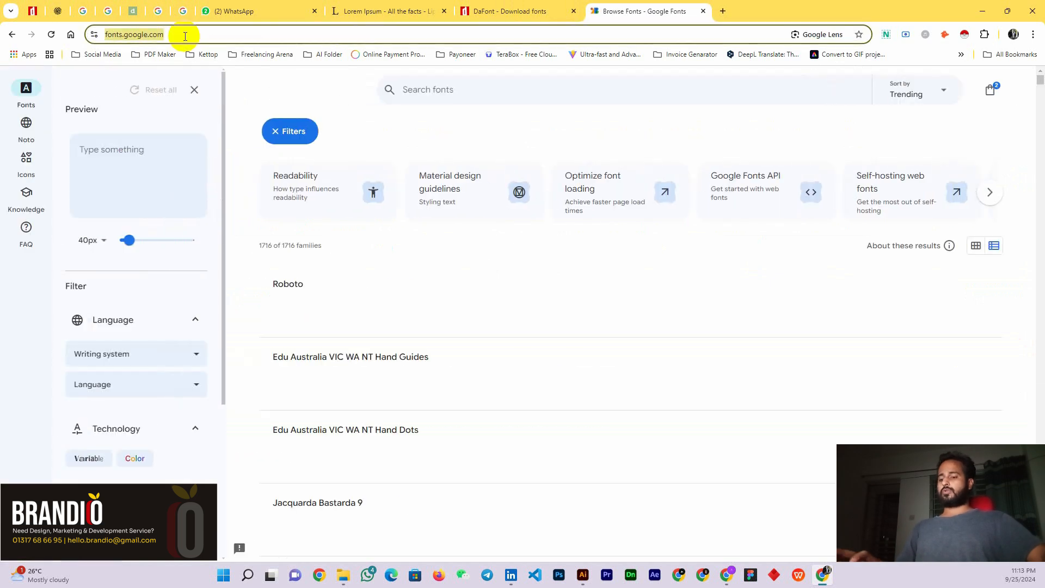
{"action": "left_click", "coordinate": [240, 11]}
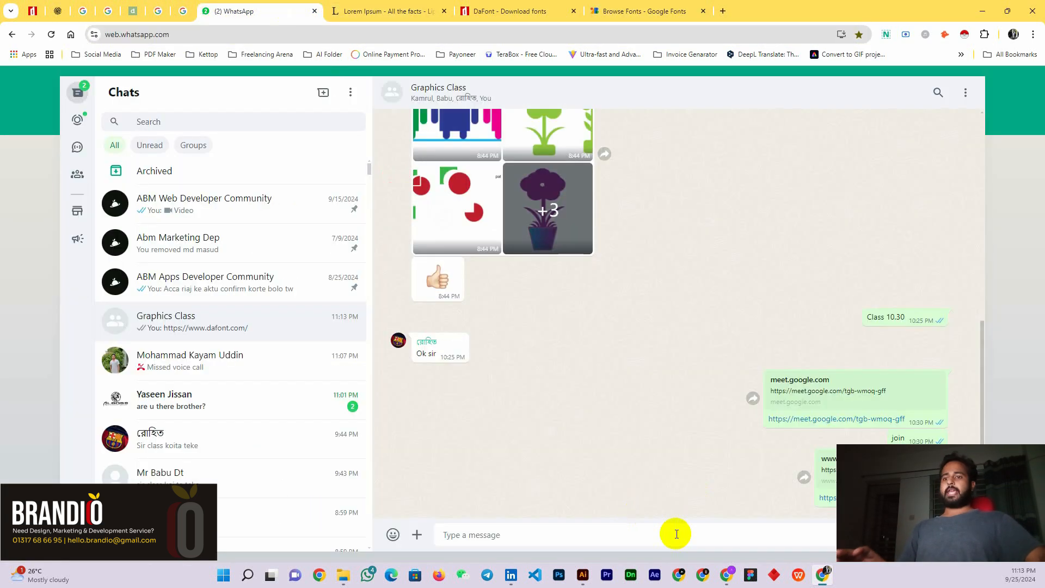
{"action": "key", "text": "ctrl+v"}
{"action": "key", "text": "Return"}
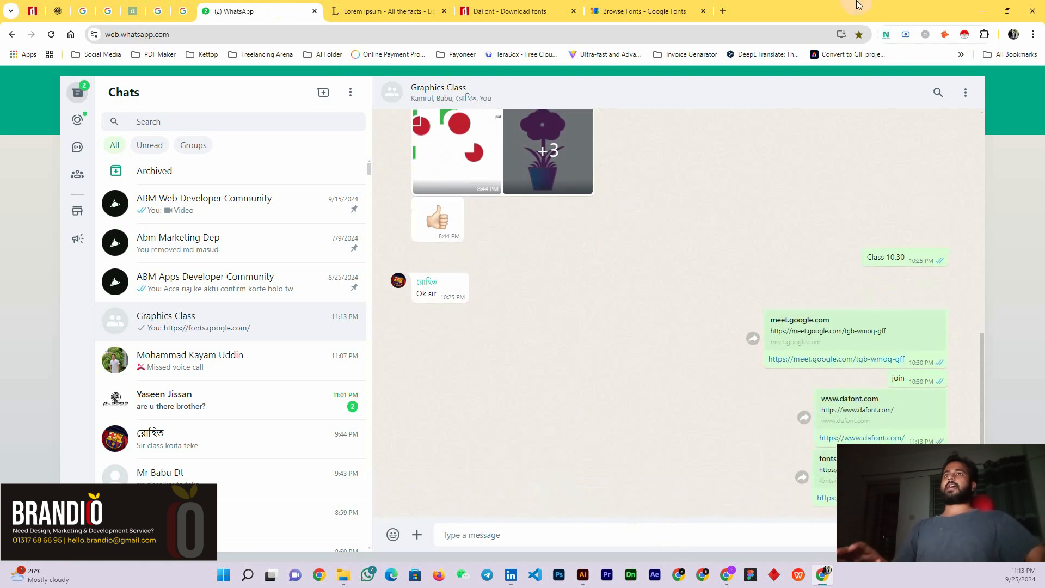
Look through the recently added fonts on the DaFont home page and open the full list of new fonts
{"action": "left_click", "coordinate": [545, 6]}
{"action": "scroll", "coordinate": [374, 217], "scroll_direction": "down", "scroll_amount": 5}
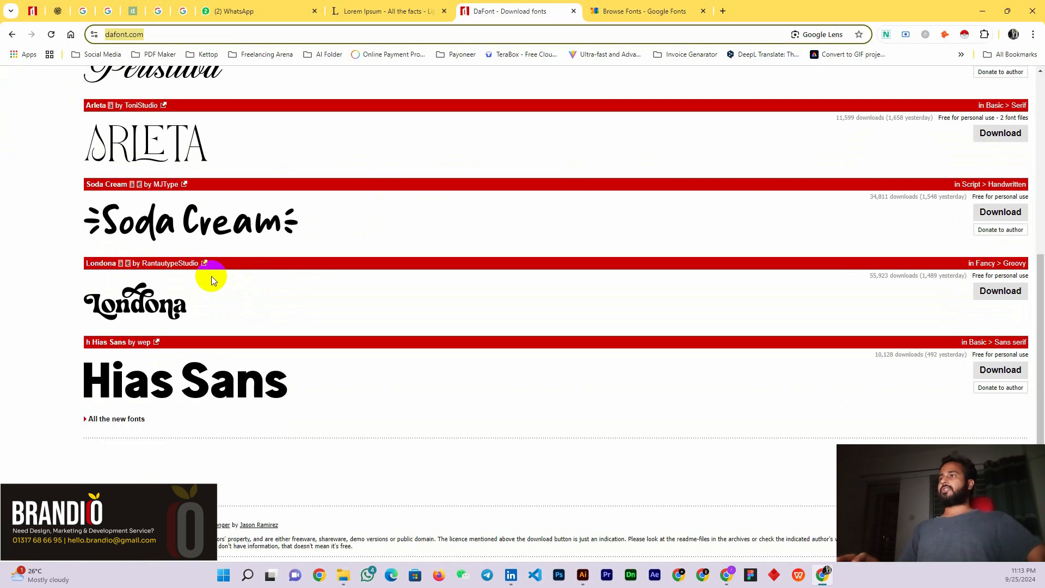
{"action": "scroll", "coordinate": [122, 234], "scroll_direction": "up", "scroll_amount": 1}
{"action": "scroll", "coordinate": [168, 345], "scroll_direction": "down", "scroll_amount": 3}
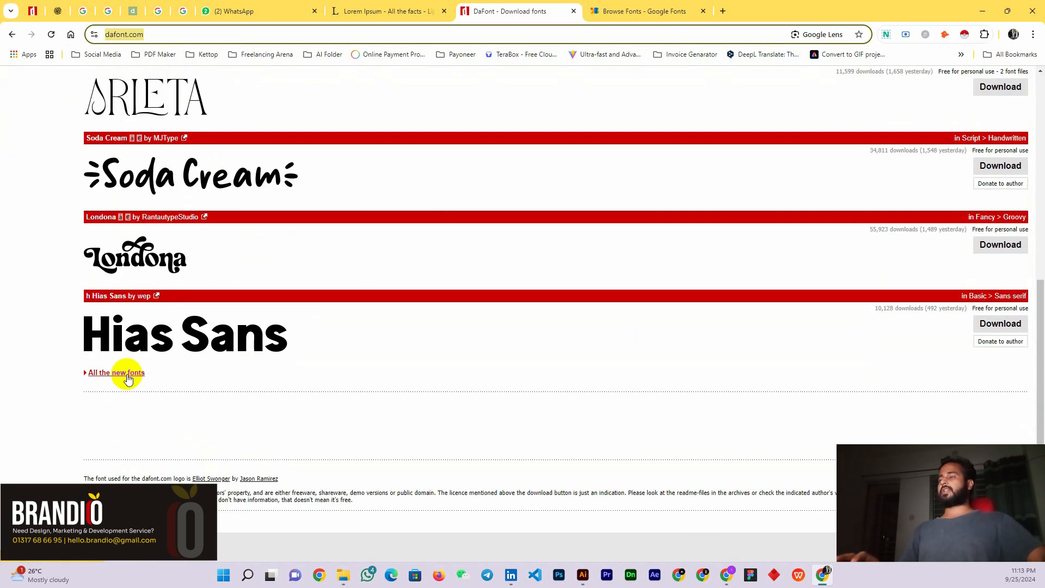
{"action": "scroll", "coordinate": [367, 287], "scroll_direction": "up", "scroll_amount": 6}
{"action": "scroll", "coordinate": [180, 194], "scroll_direction": "down", "scroll_amount": 3}
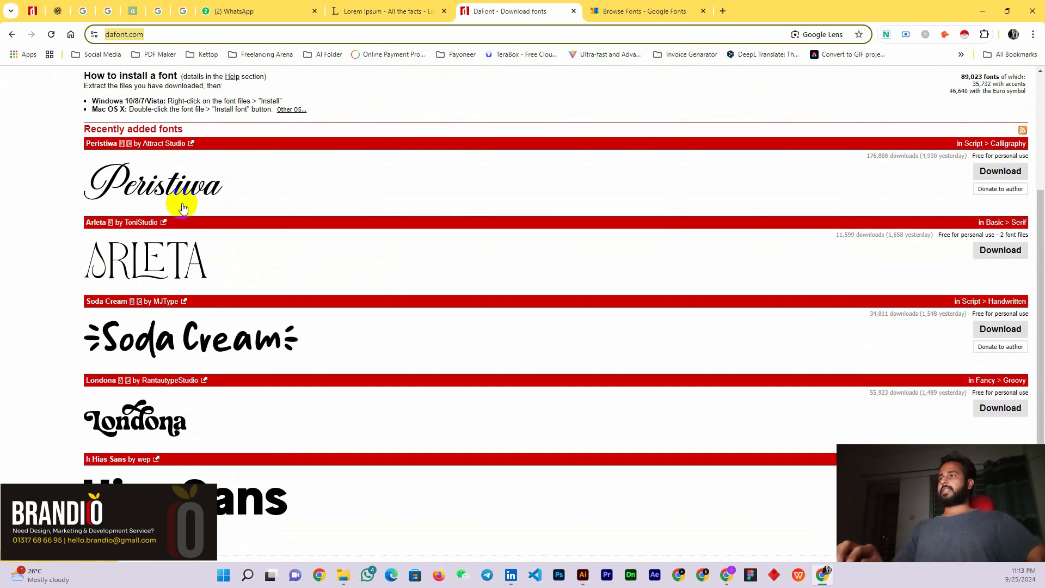
{"action": "scroll", "coordinate": [182, 209], "scroll_direction": "down", "scroll_amount": 3}
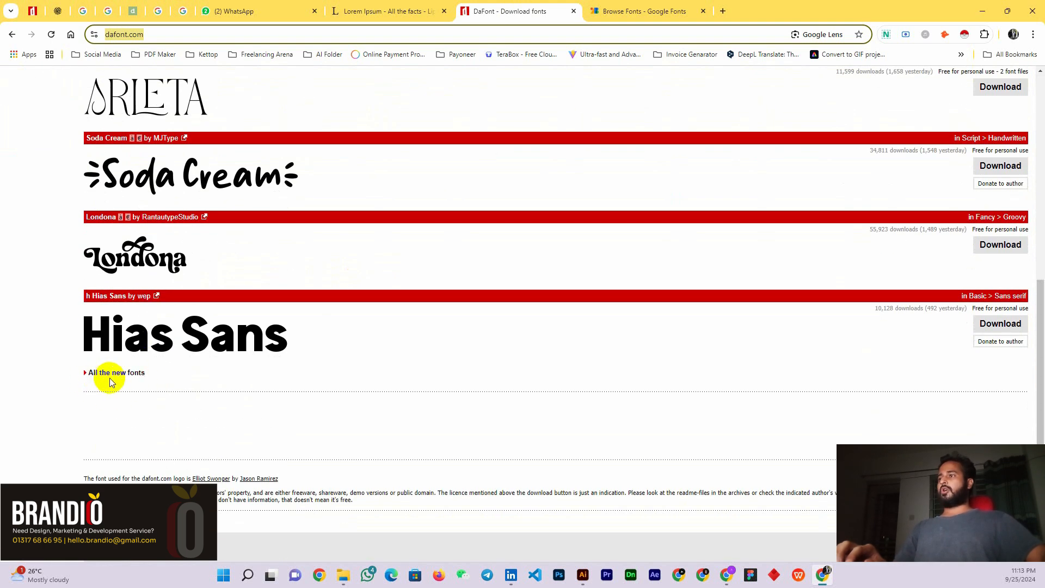
{"action": "left_click", "coordinate": [116, 374]}
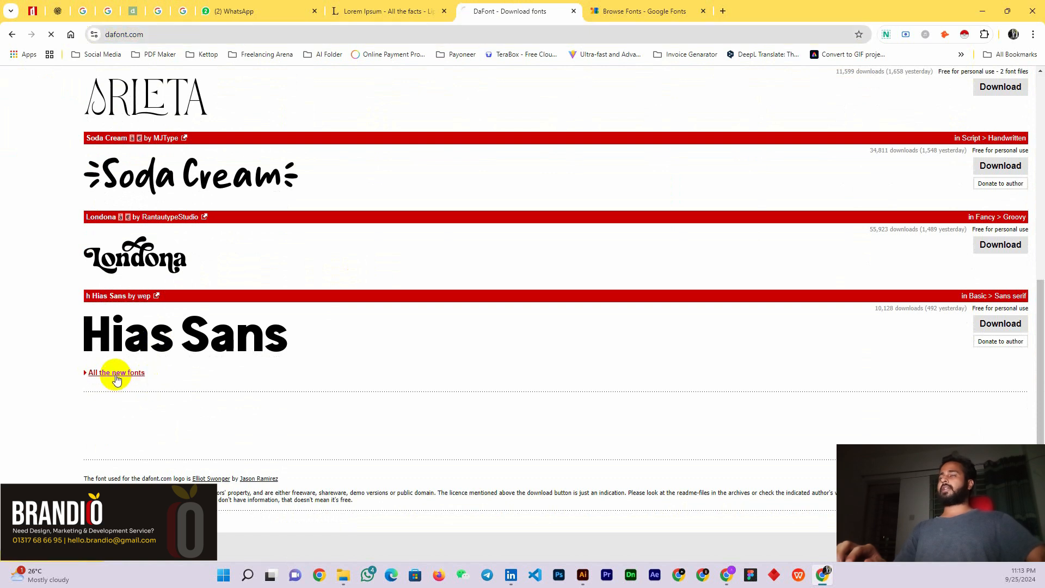
Browse the list of new fonts to its end and download the Graduate Shades font
{"action": "scroll", "coordinate": [178, 245], "scroll_direction": "down", "scroll_amount": 10}
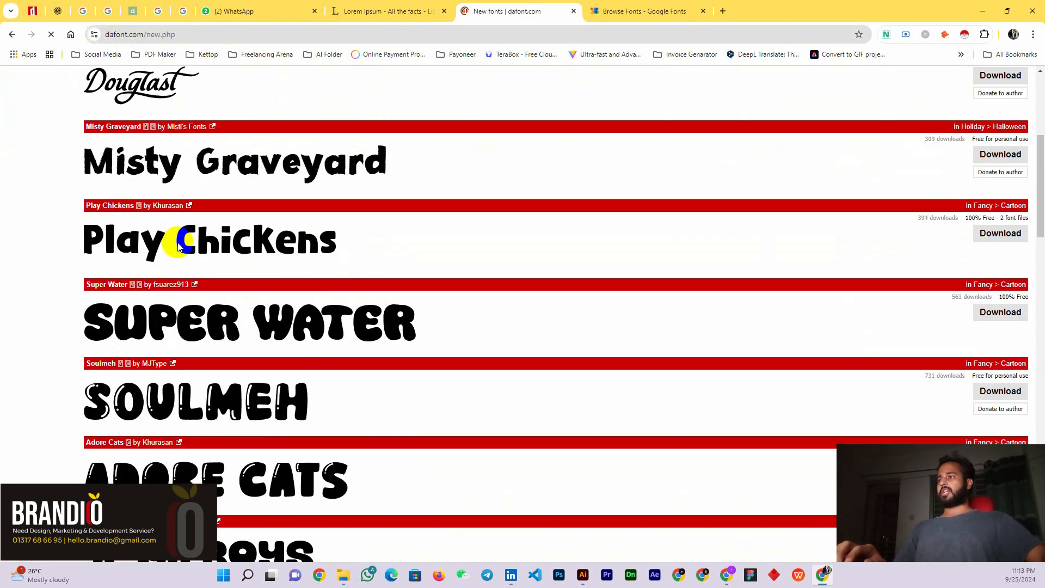
{"action": "scroll", "coordinate": [178, 245], "scroll_direction": "down", "scroll_amount": 11}
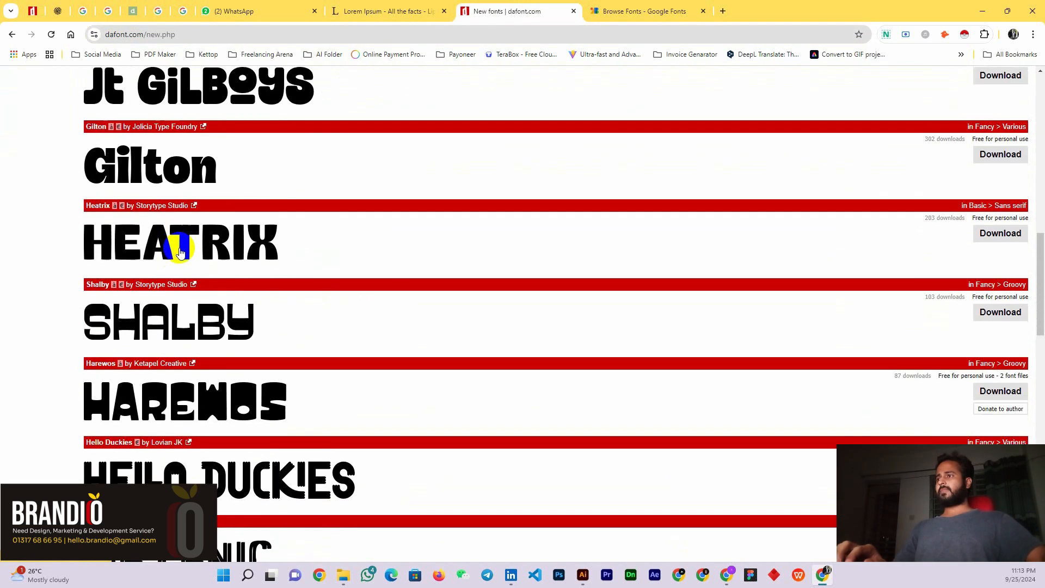
{"action": "scroll", "coordinate": [199, 316], "scroll_direction": "down", "scroll_amount": 2}
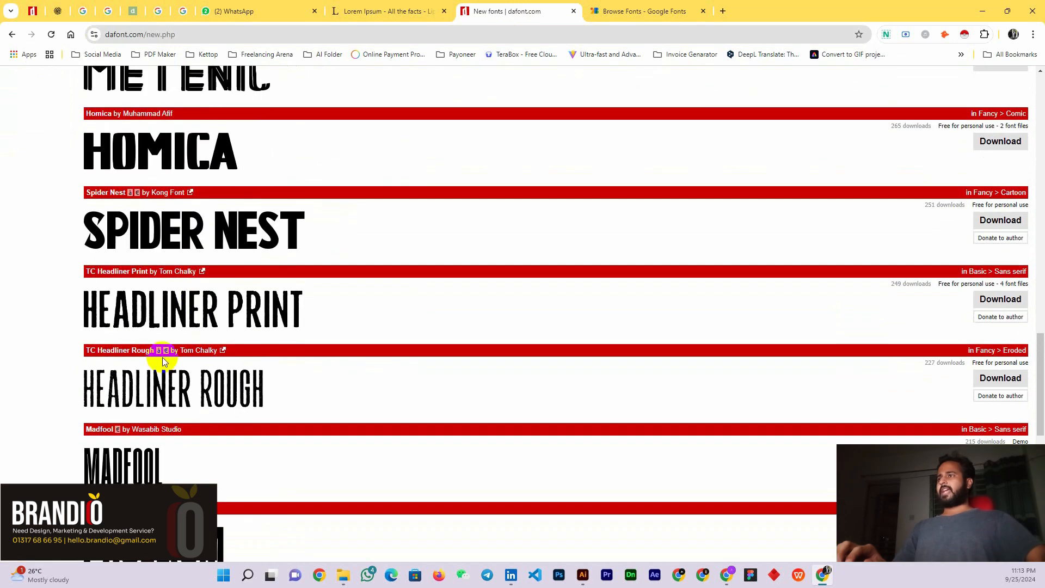
{"action": "scroll", "coordinate": [165, 309], "scroll_direction": "down", "scroll_amount": 5}
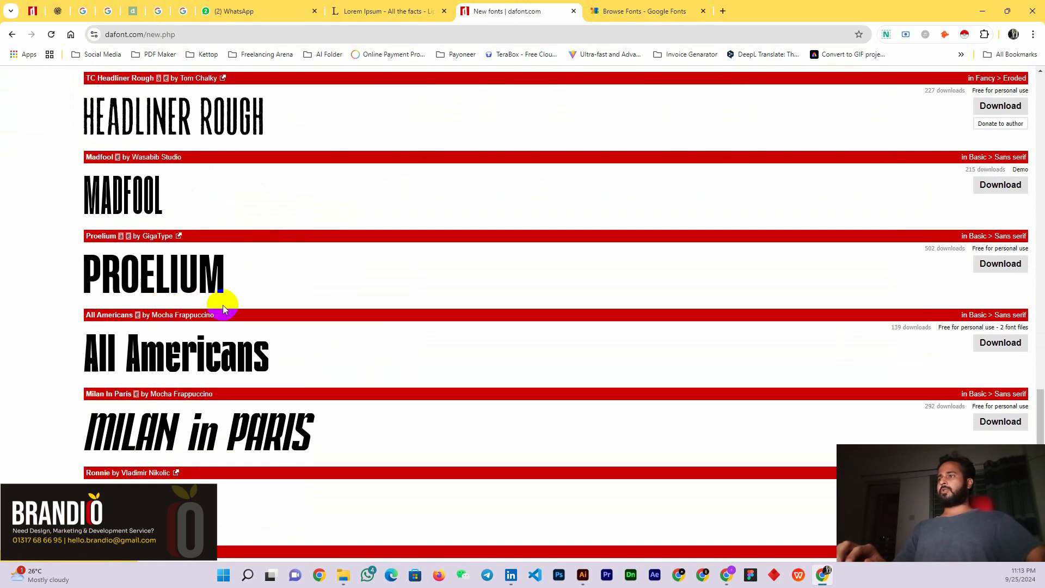
{"action": "scroll", "coordinate": [223, 307], "scroll_direction": "down", "scroll_amount": 5}
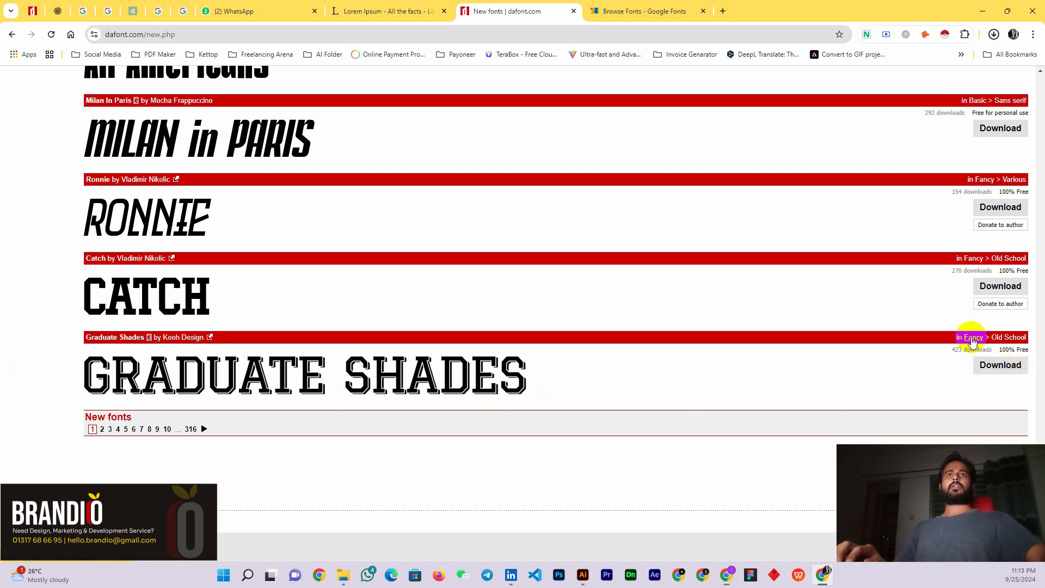
Locate the downloaded graduate_shades archive in Downloads and move it to the Pictures folder
{"action": "left_click", "coordinate": [995, 36]}
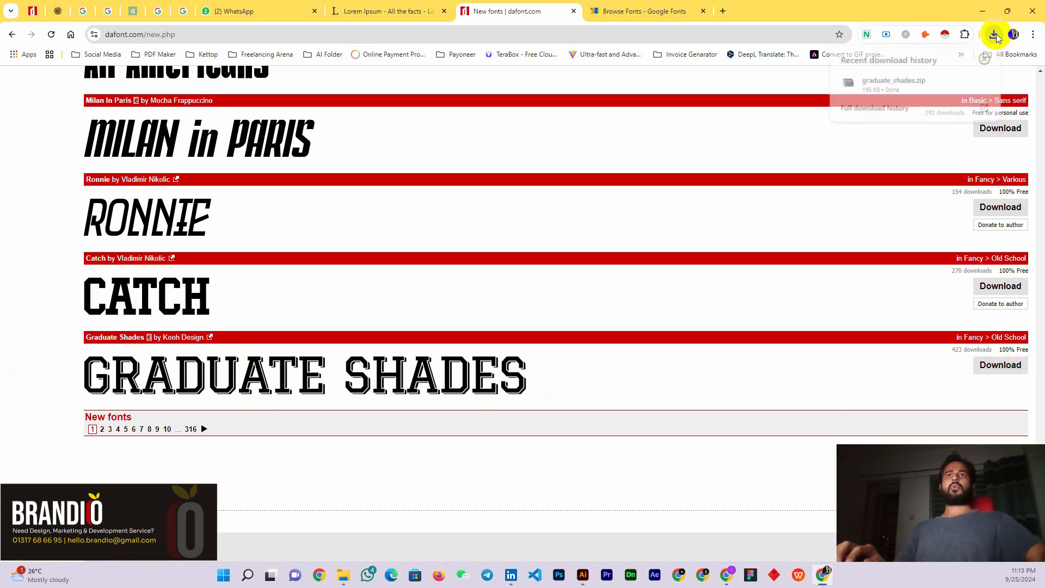
{"action": "right_click", "coordinate": [872, 88]}
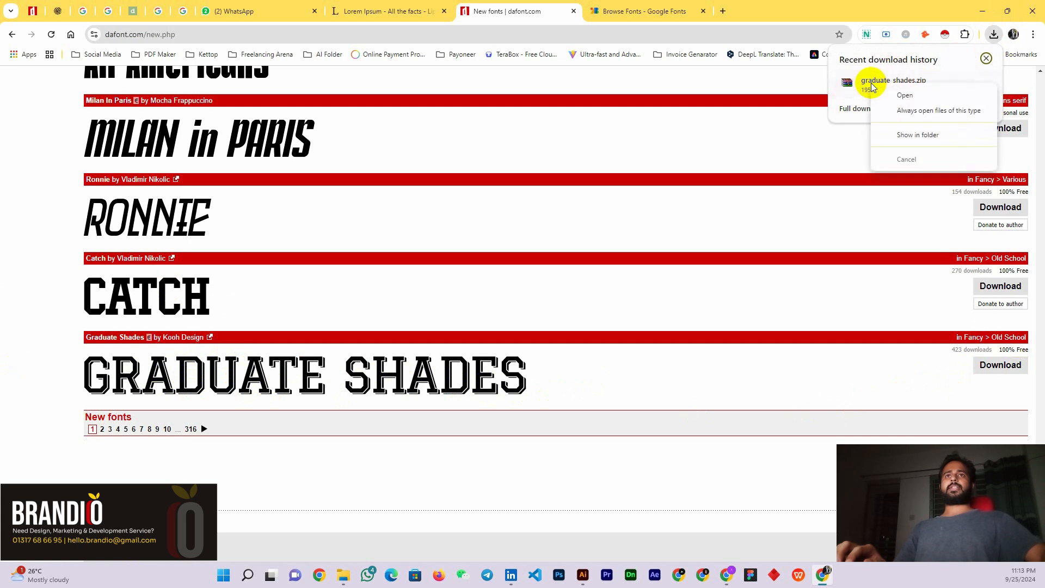
{"action": "left_click", "coordinate": [938, 136]}
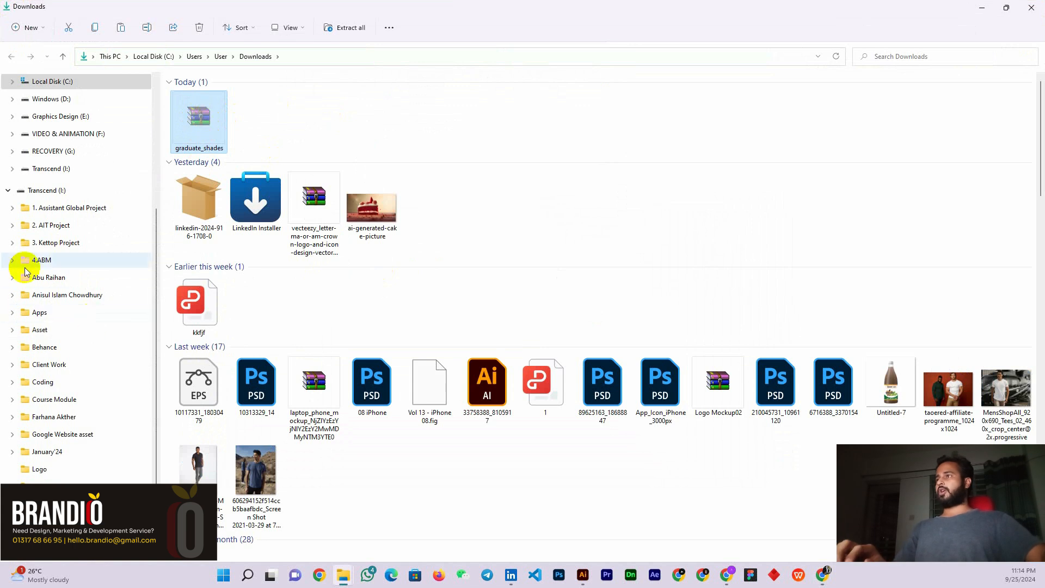
{"action": "scroll", "coordinate": [45, 183], "scroll_direction": "up", "scroll_amount": 1}
{"action": "scroll", "coordinate": [45, 184], "scroll_direction": "up", "scroll_amount": 2}
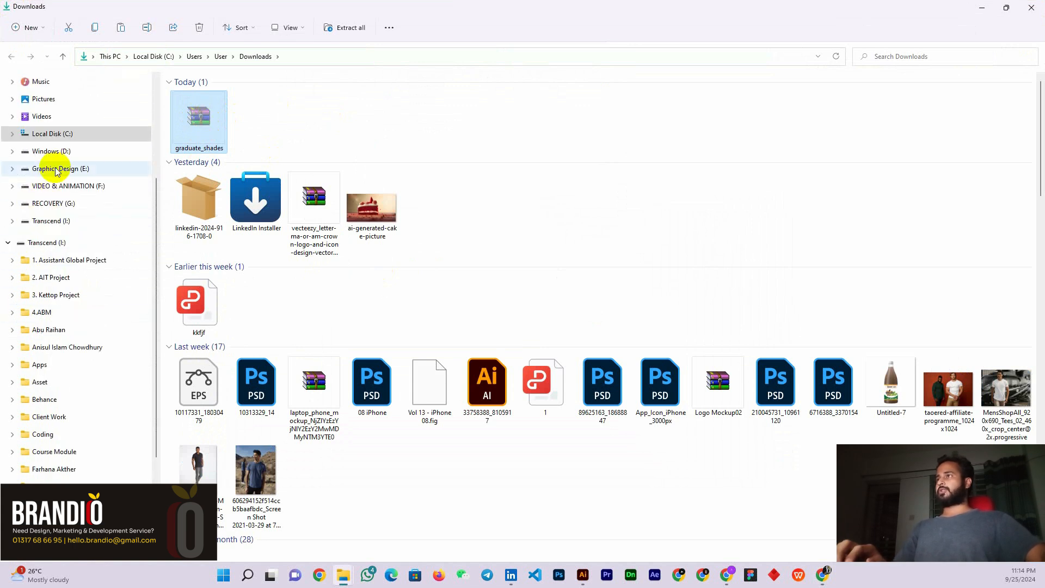
{"action": "left_click", "coordinate": [44, 174]}
{"action": "left_click", "coordinate": [414, 194]}
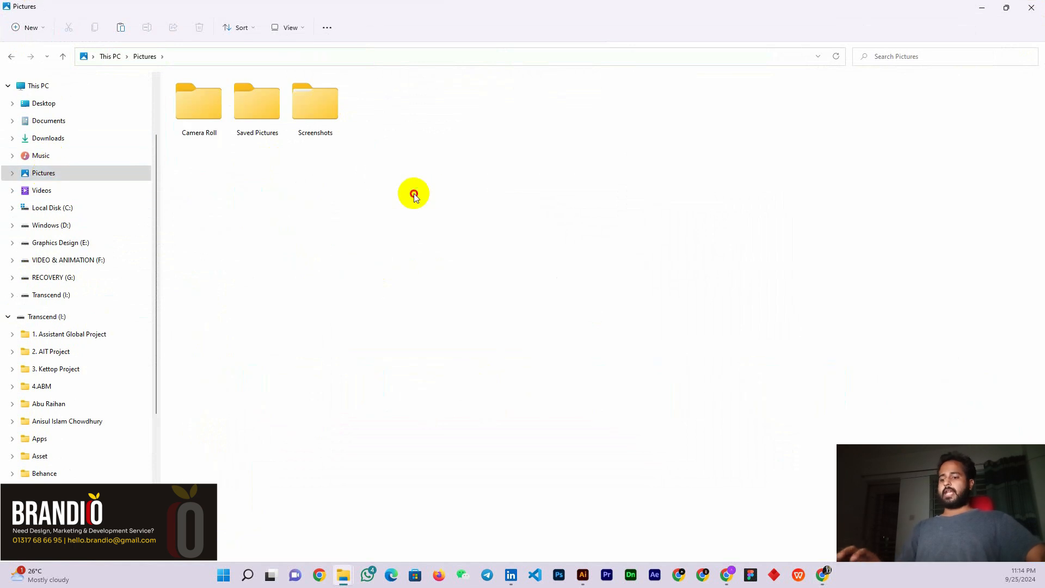
{"action": "key", "text": "ctrl+v"}
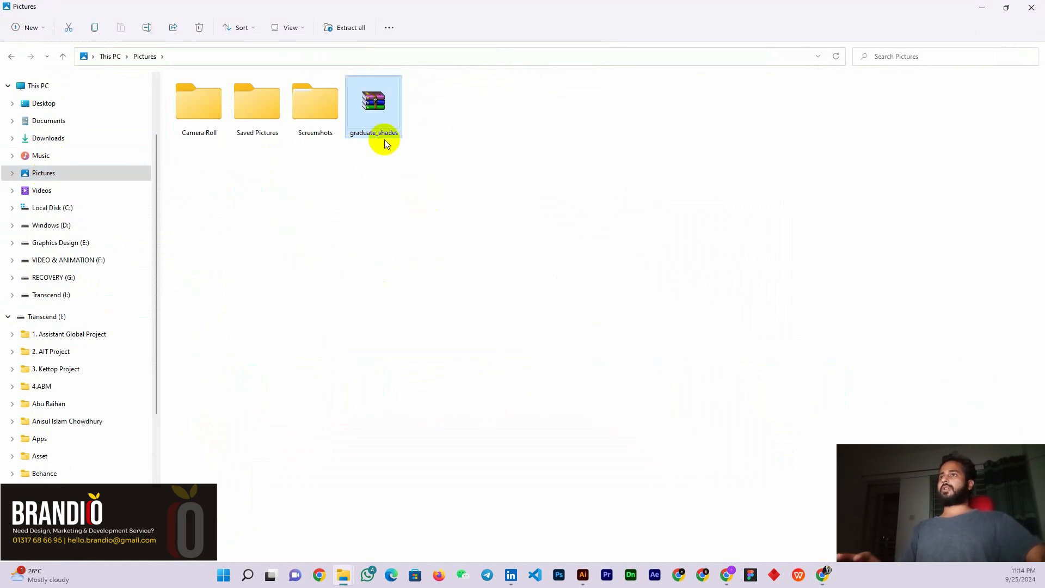
Extract the graduate_shades archive directly into the Pictures folder and select the extracted GraduateShades font file
{"action": "right_click", "coordinate": [366, 103]}
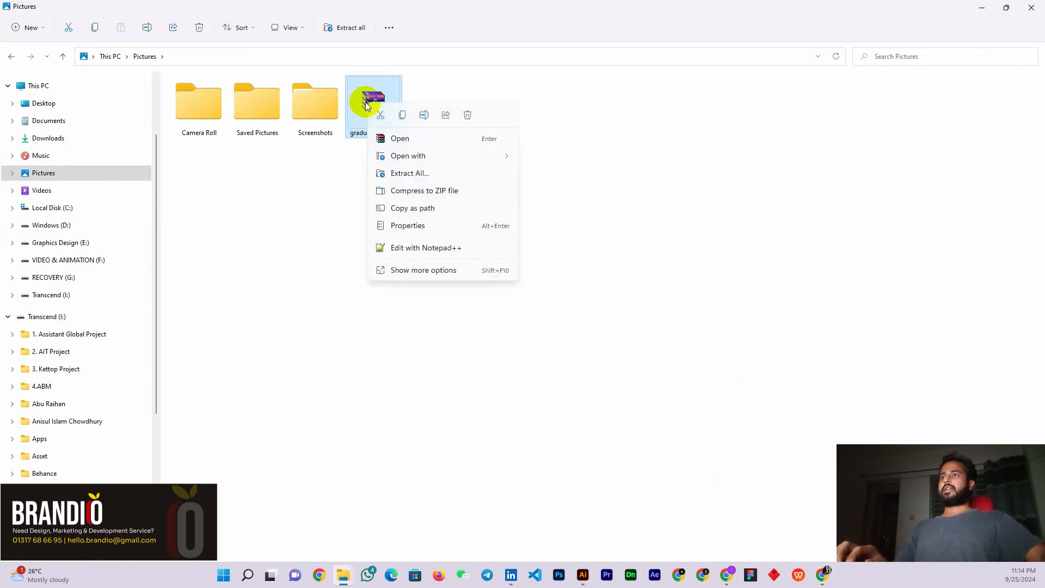
{"action": "left_click", "coordinate": [415, 272]}
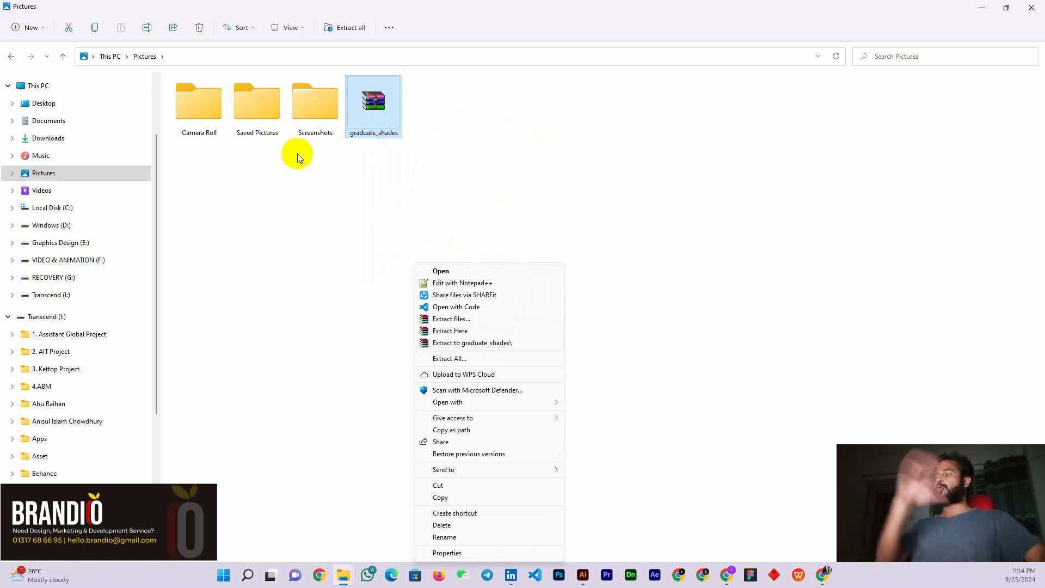
{"action": "left_click", "coordinate": [451, 334]}
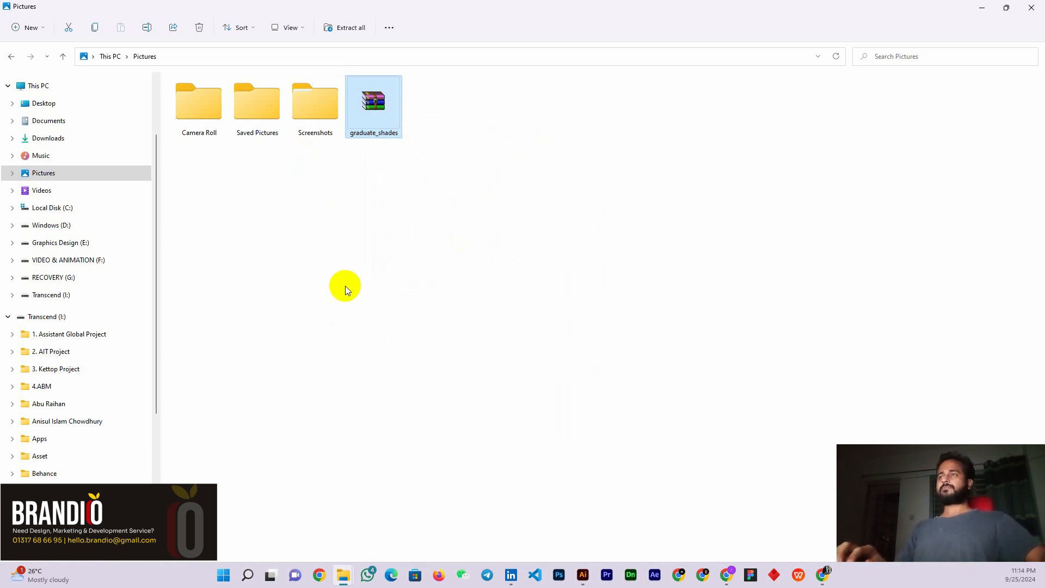
{"action": "left_click", "coordinate": [431, 117]}
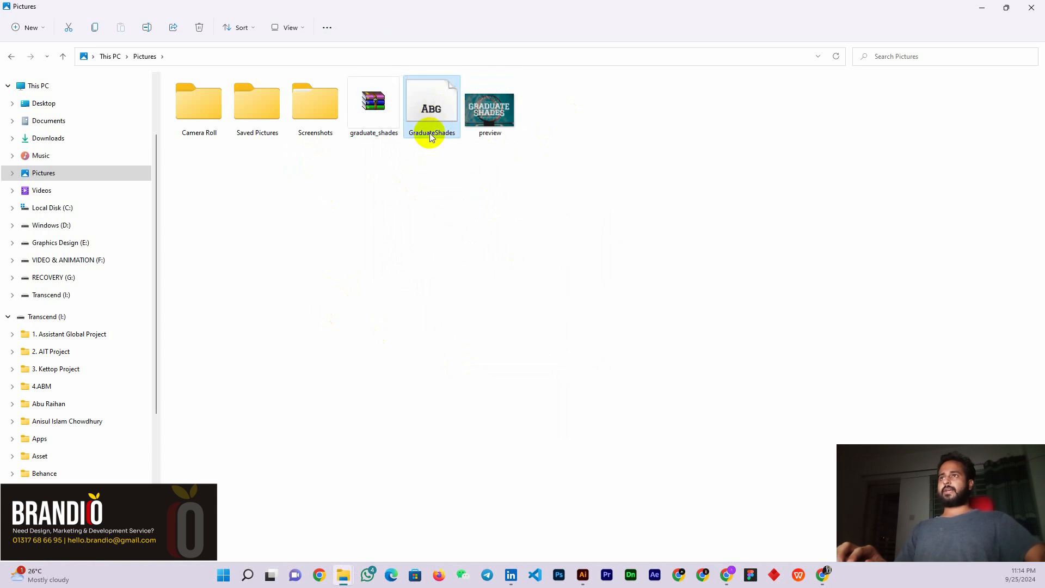
{"action": "left_click_drag", "start_coordinate": [446, 104], "coordinate": [435, 122]}
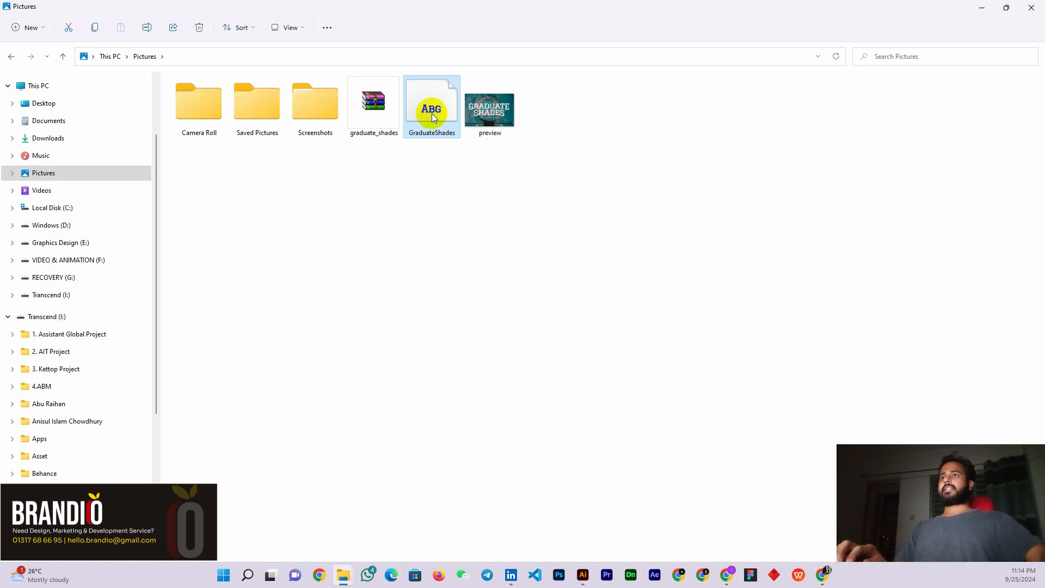
{"action": "right_click", "coordinate": [432, 118]}
{"action": "left_click", "coordinate": [487, 287]}
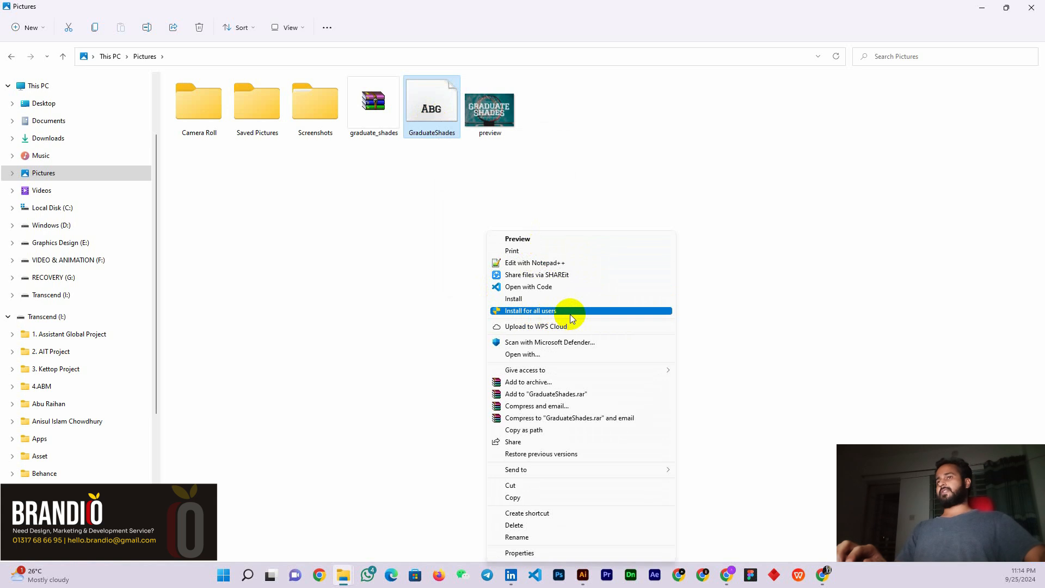
{"action": "left_click", "coordinate": [412, 269]}
{"action": "right_click", "coordinate": [434, 137]}
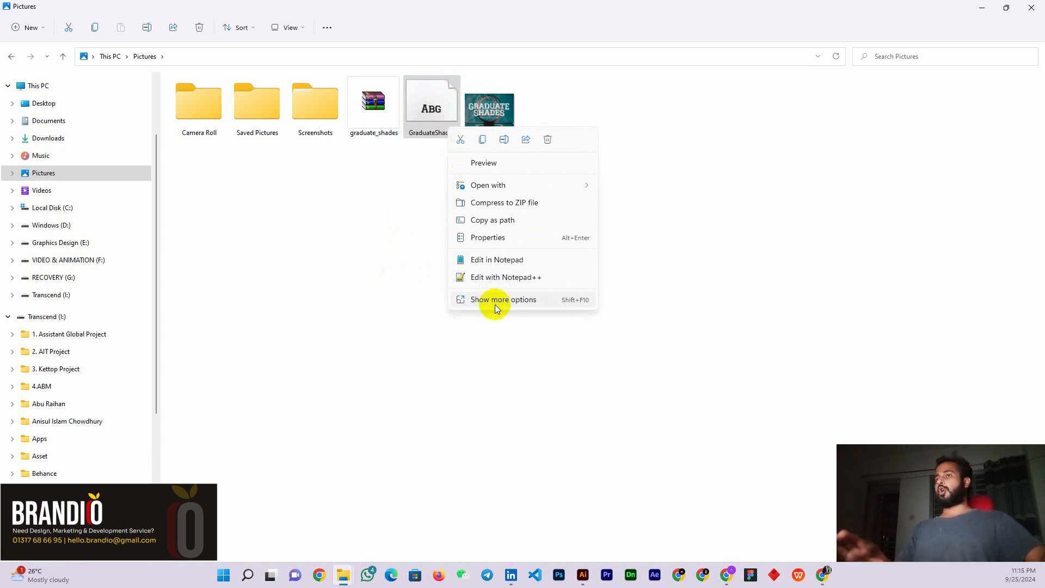
{"action": "left_click", "coordinate": [481, 358]}
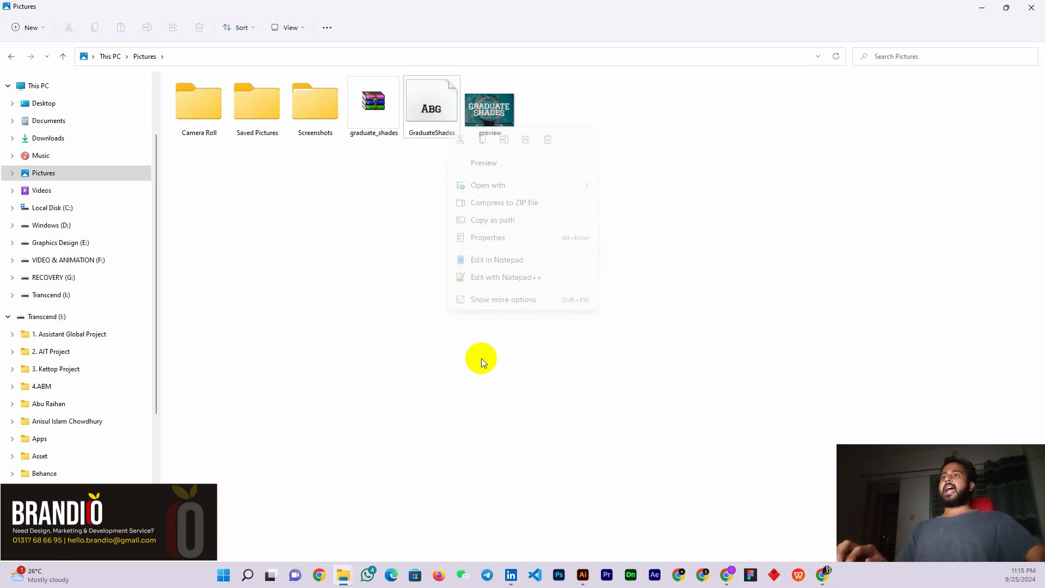
Install the GraduateShades font file for all users of the computer
{"action": "right_click", "coordinate": [430, 116]}
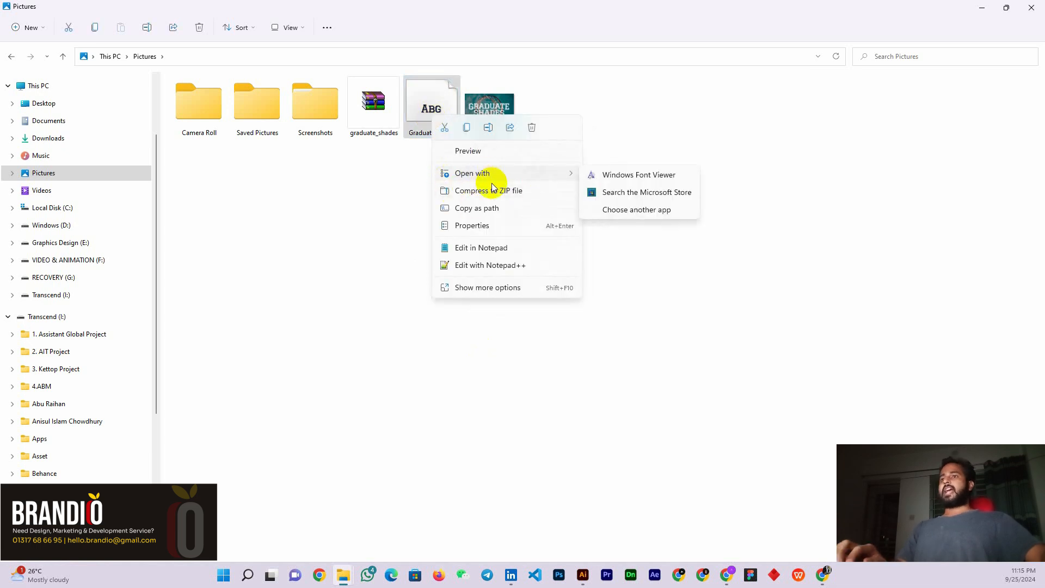
{"action": "left_click", "coordinate": [499, 292]}
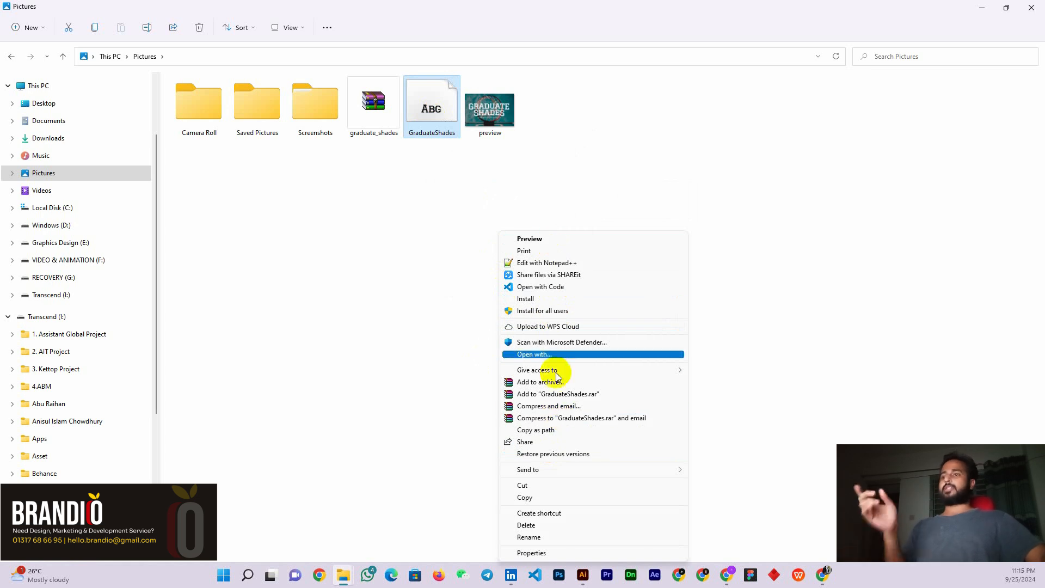
{"action": "mouse_move", "coordinate": [570, 374]}
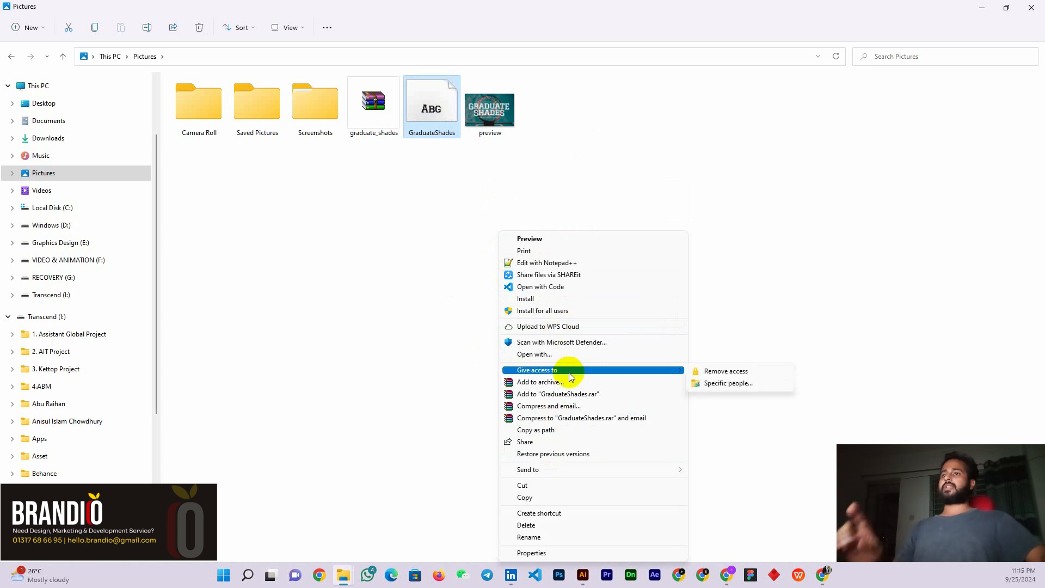
{"action": "left_click", "coordinate": [563, 315]}
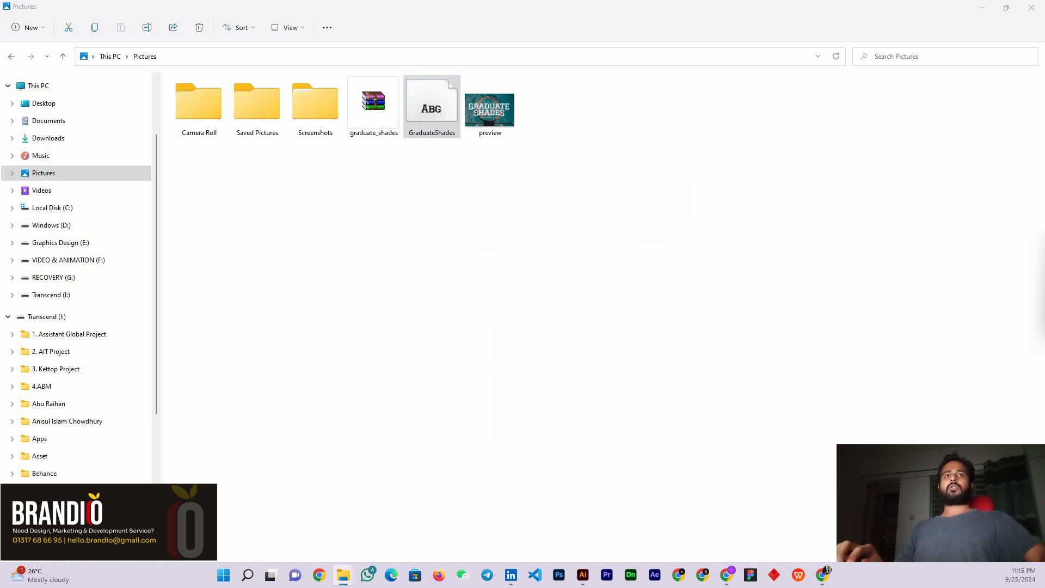
{"action": "left_click", "coordinate": [490, 219]}
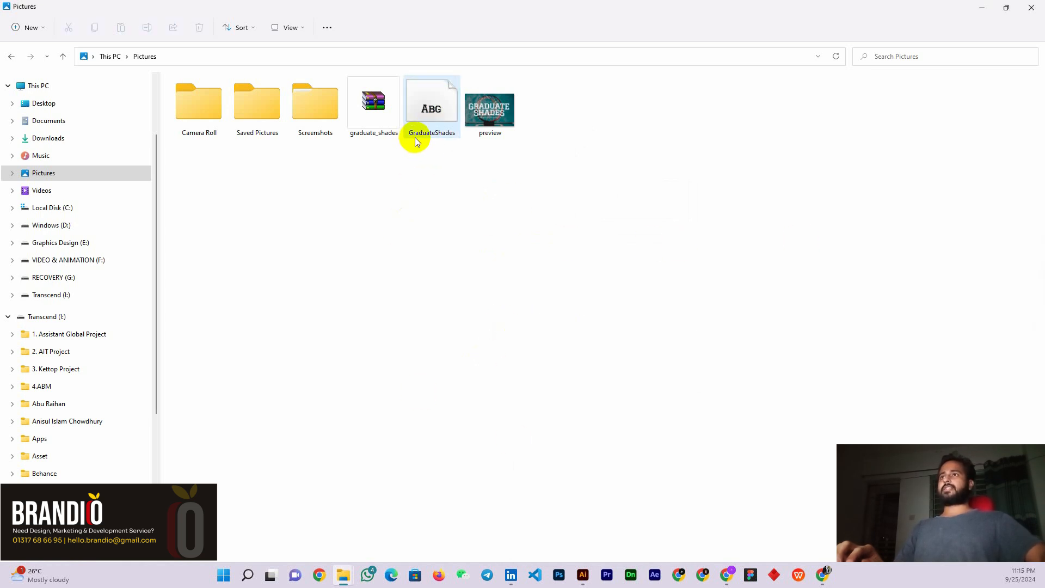
Switch to Illustrator and place a "Lorem ipsum" placeholder text on the artboard with a font size of 72 pt
{"action": "left_click", "coordinate": [582, 574]}
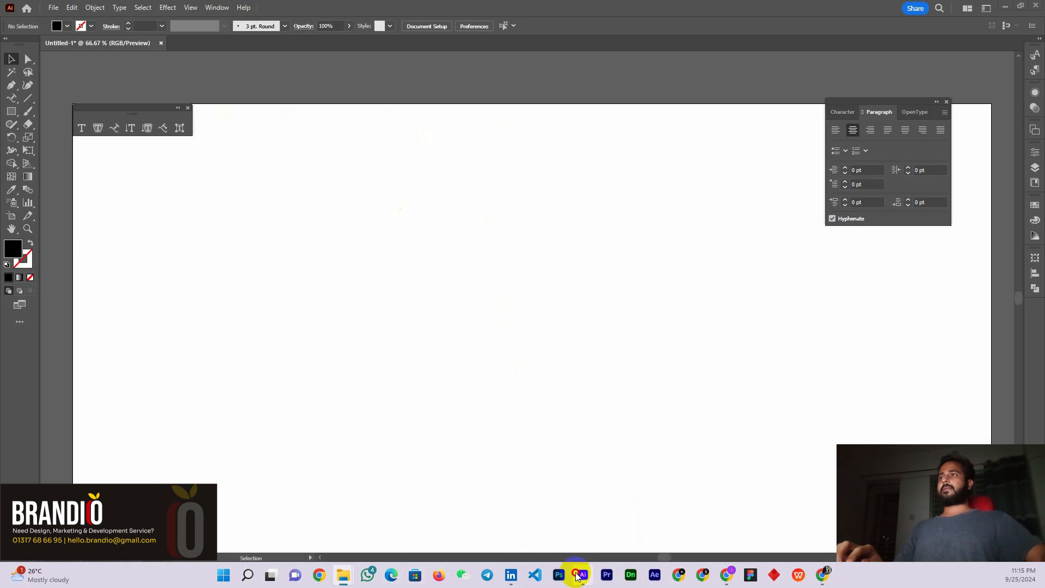
{"action": "left_click", "coordinate": [82, 128]}
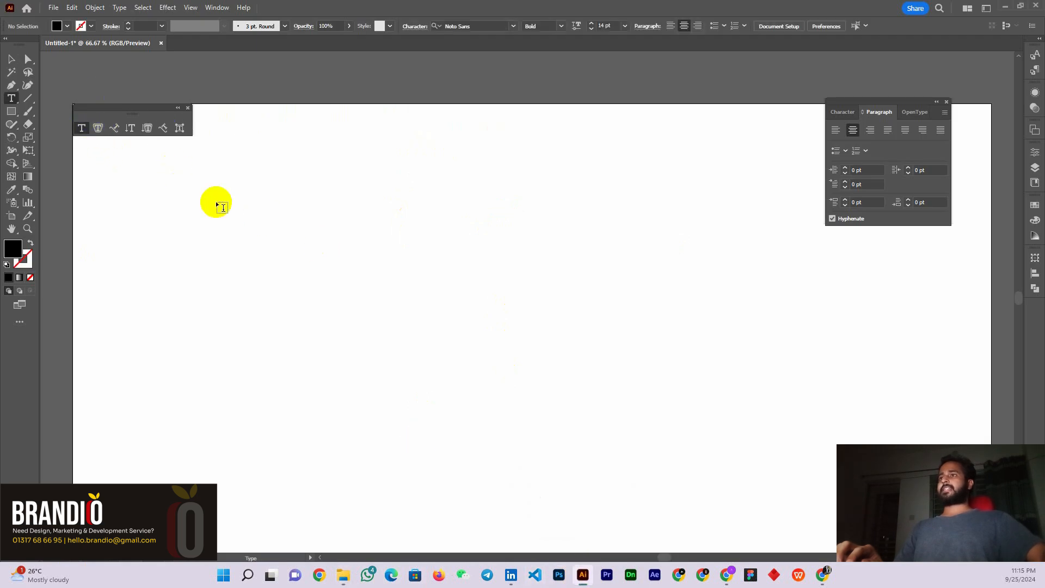
{"action": "left_click", "coordinate": [293, 234]}
{"action": "left_click", "coordinate": [544, 26]}
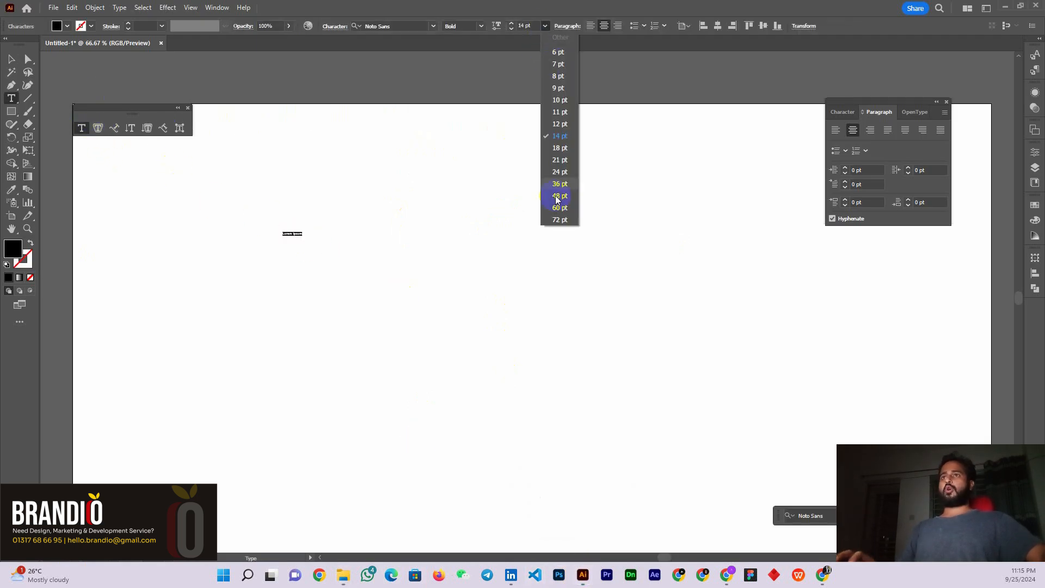
{"action": "left_click", "coordinate": [561, 224]}
Search the character fonts for "gradu" and apply Graduate Shades to the "Lorem ipsum" text
{"action": "left_click", "coordinate": [840, 107]}
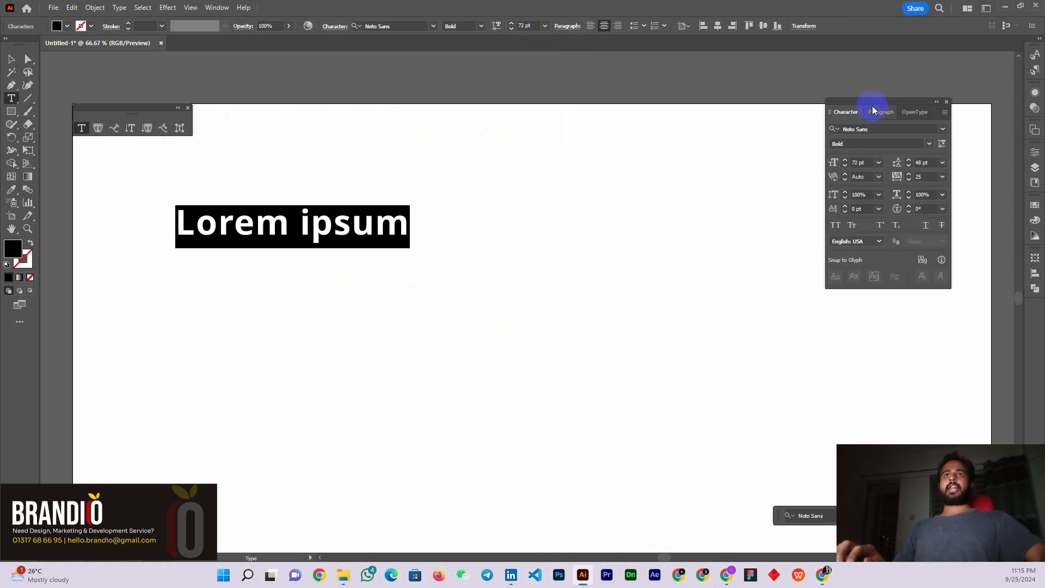
{"action": "left_click_drag", "start_coordinate": [870, 107], "coordinate": [648, 84]}
{"action": "left_click", "coordinate": [670, 104]}
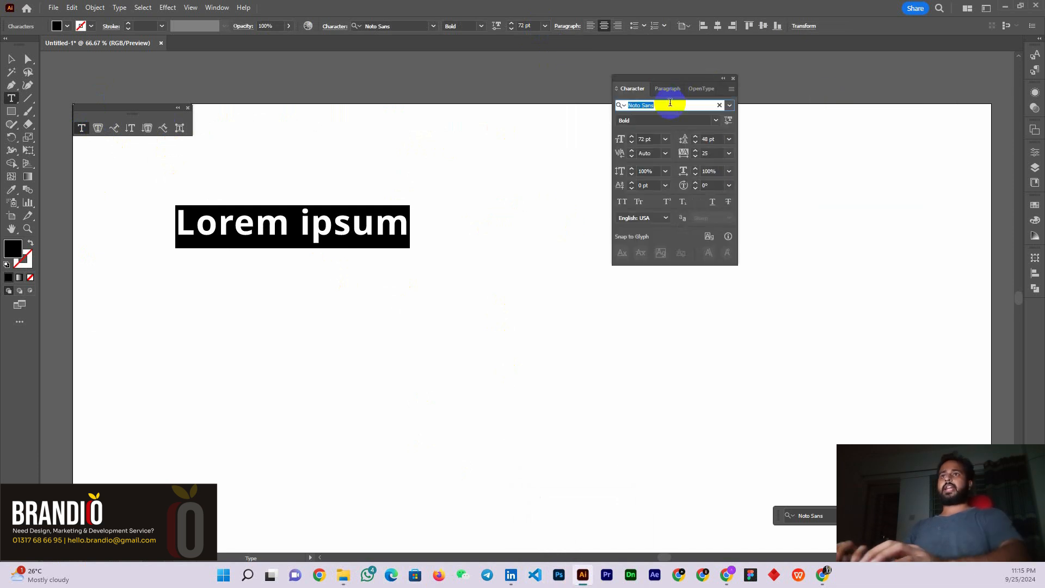
{"action": "type", "text": "gradu"}
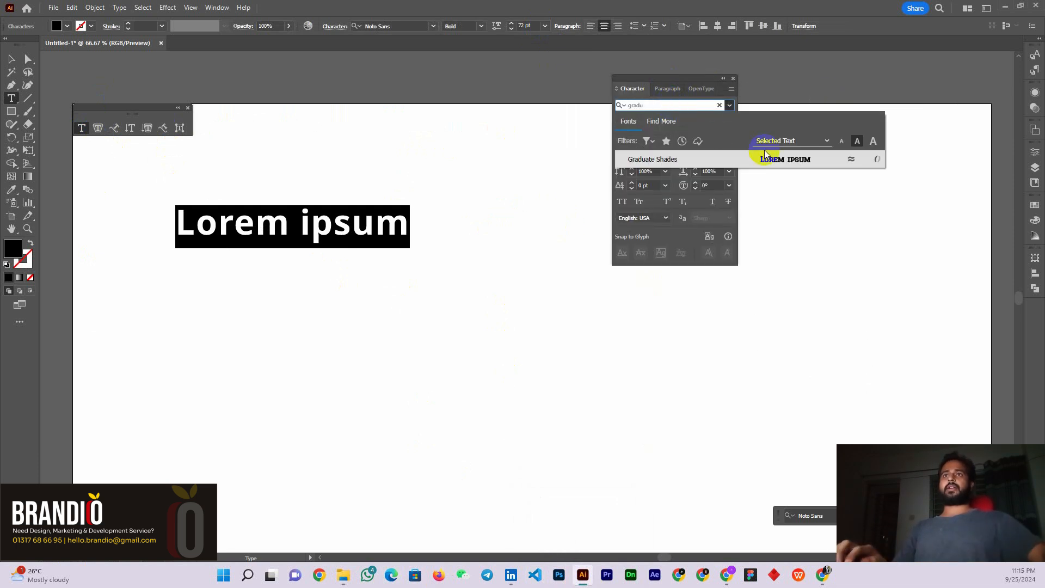
{"action": "left_click", "coordinate": [784, 159]}
Scale the "Lorem ipsum" text up from its centre to about 225 pt and move it slightly down the artboard
{"action": "left_click", "coordinate": [11, 58]}
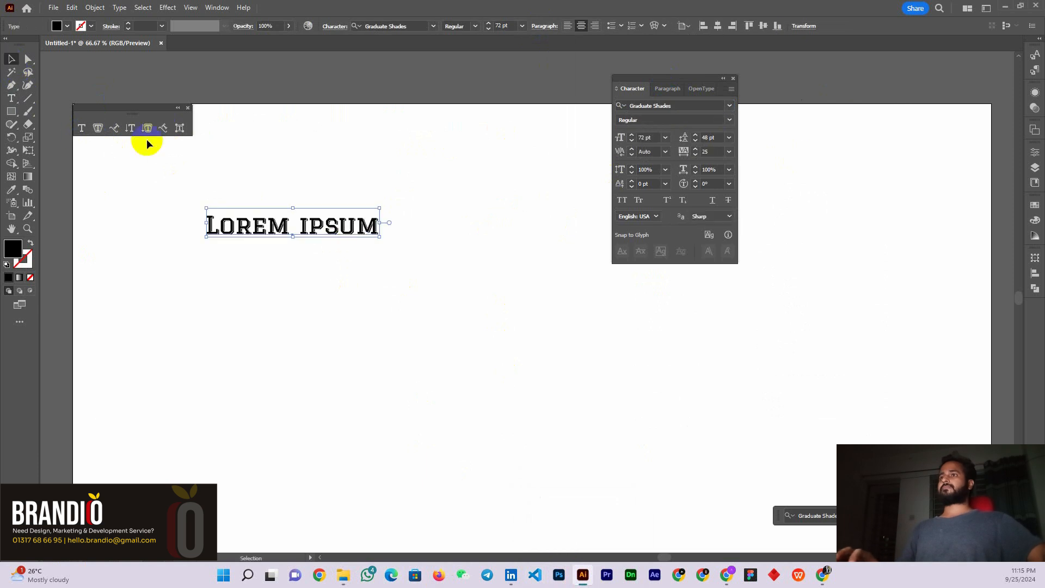
{"action": "left_click_drag", "start_coordinate": [380, 235], "coordinate": [517, 272]}
{"action": "left_click", "coordinate": [456, 382]}
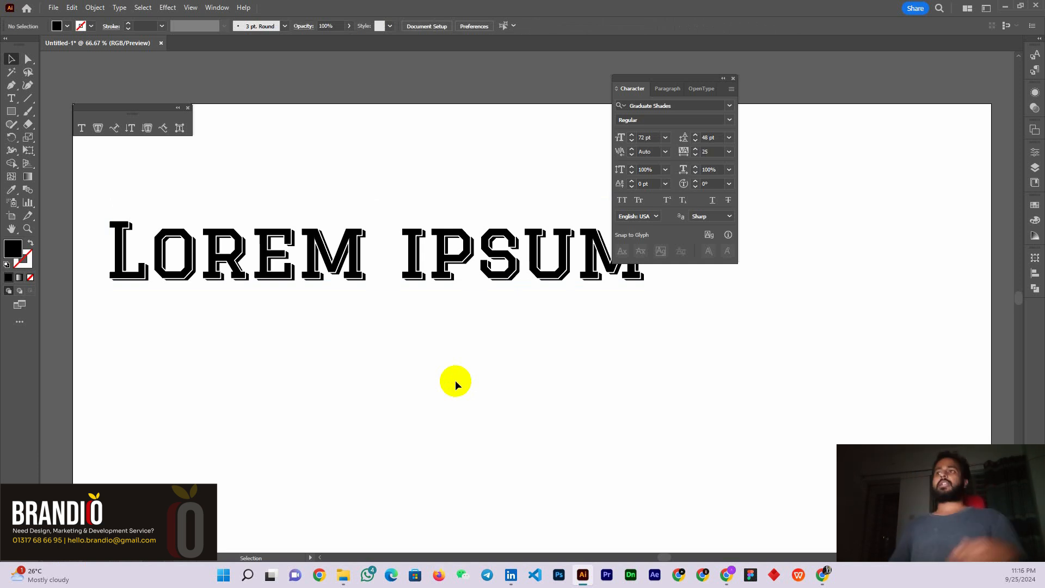
{"action": "left_click", "coordinate": [414, 268]}
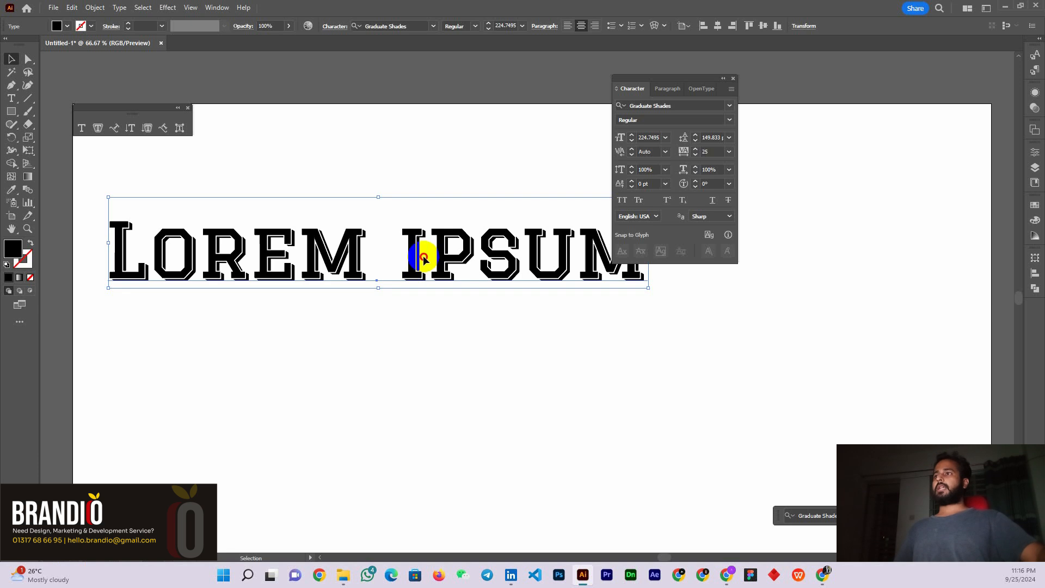
{"action": "left_click_drag", "start_coordinate": [423, 256], "coordinate": [424, 269]}
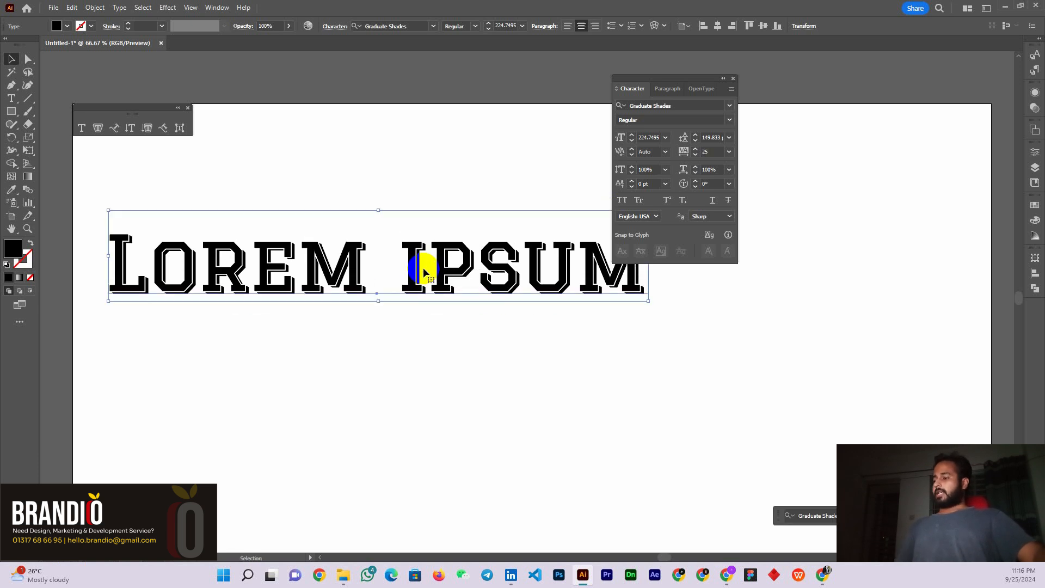